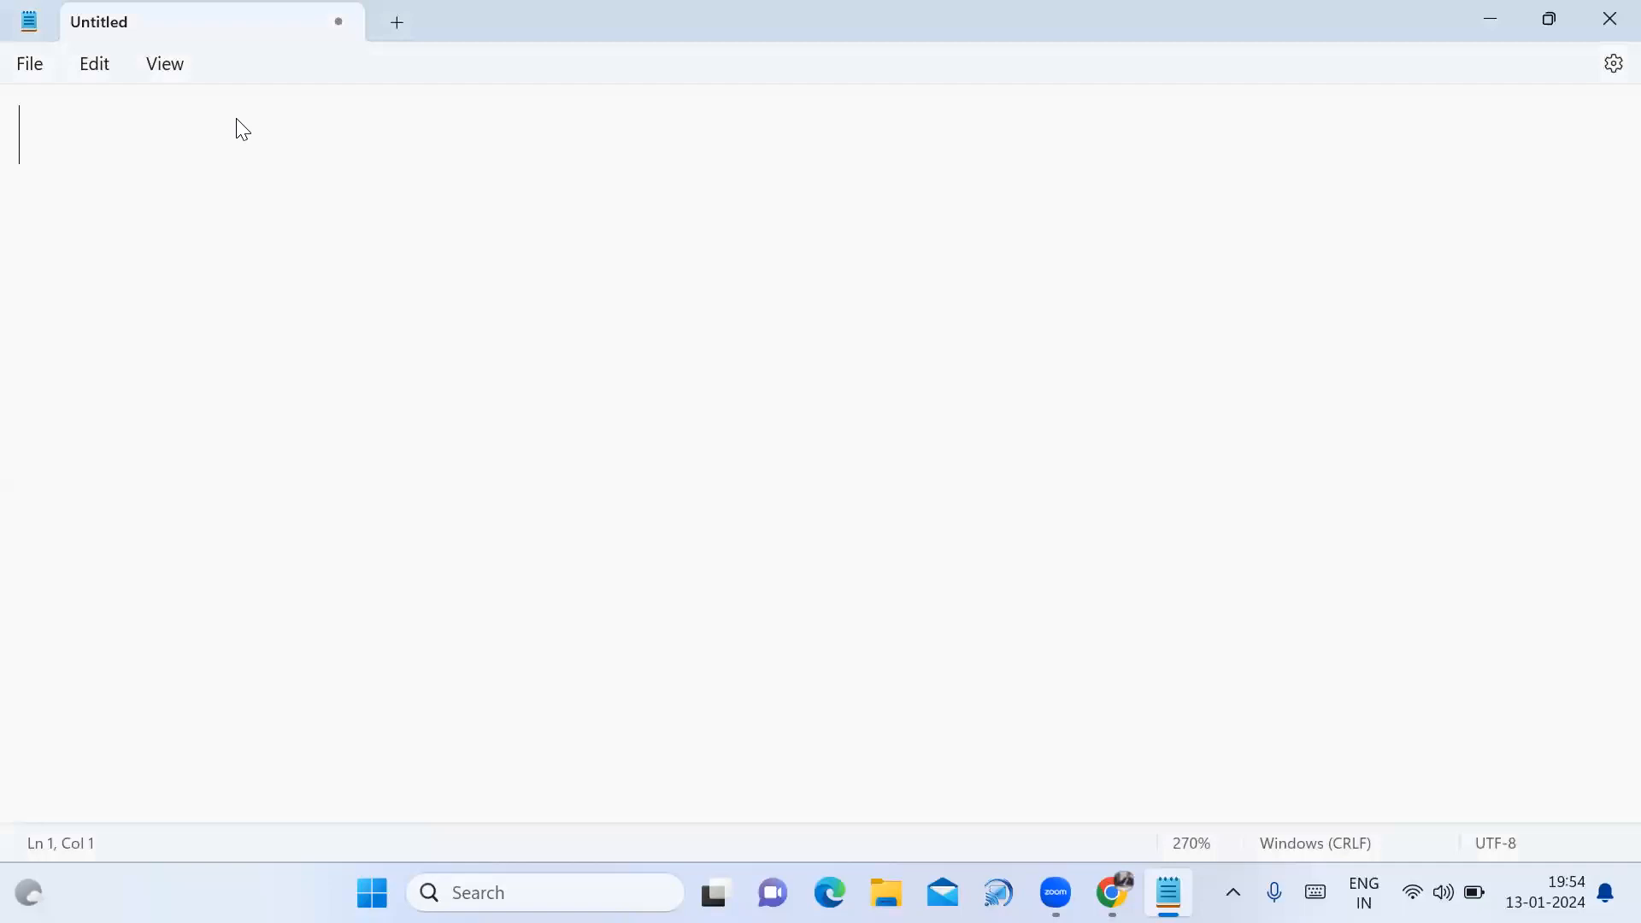
Type the heading 'How to attach and detach data disks for Windows:' with an = underline, then begin a VM line.
type("H")
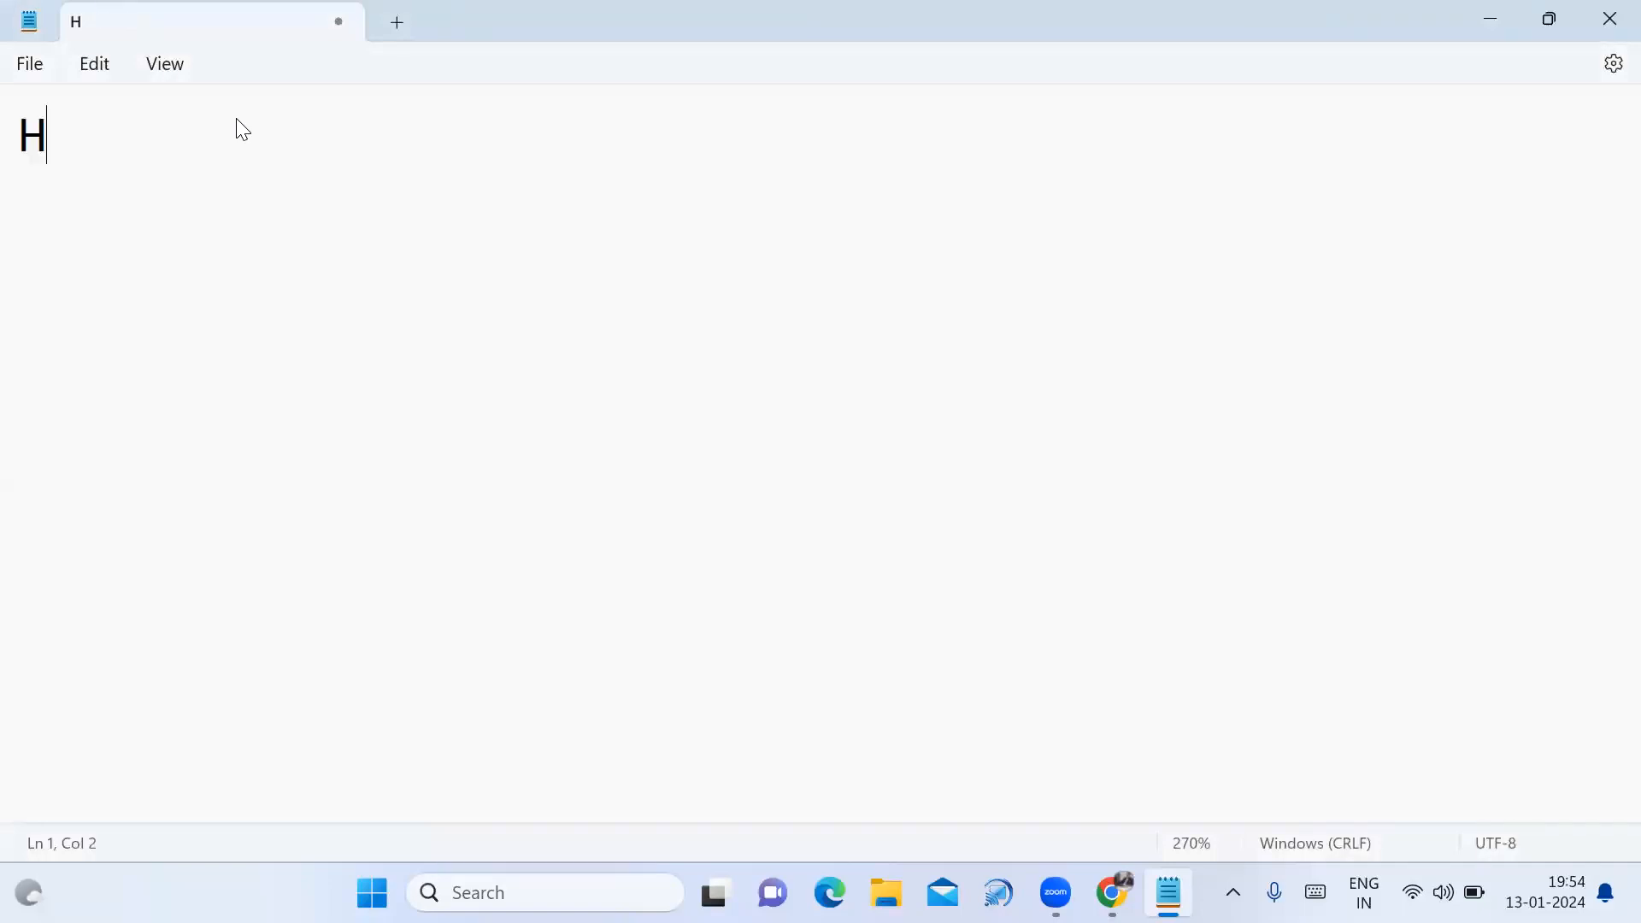
type("ow to")
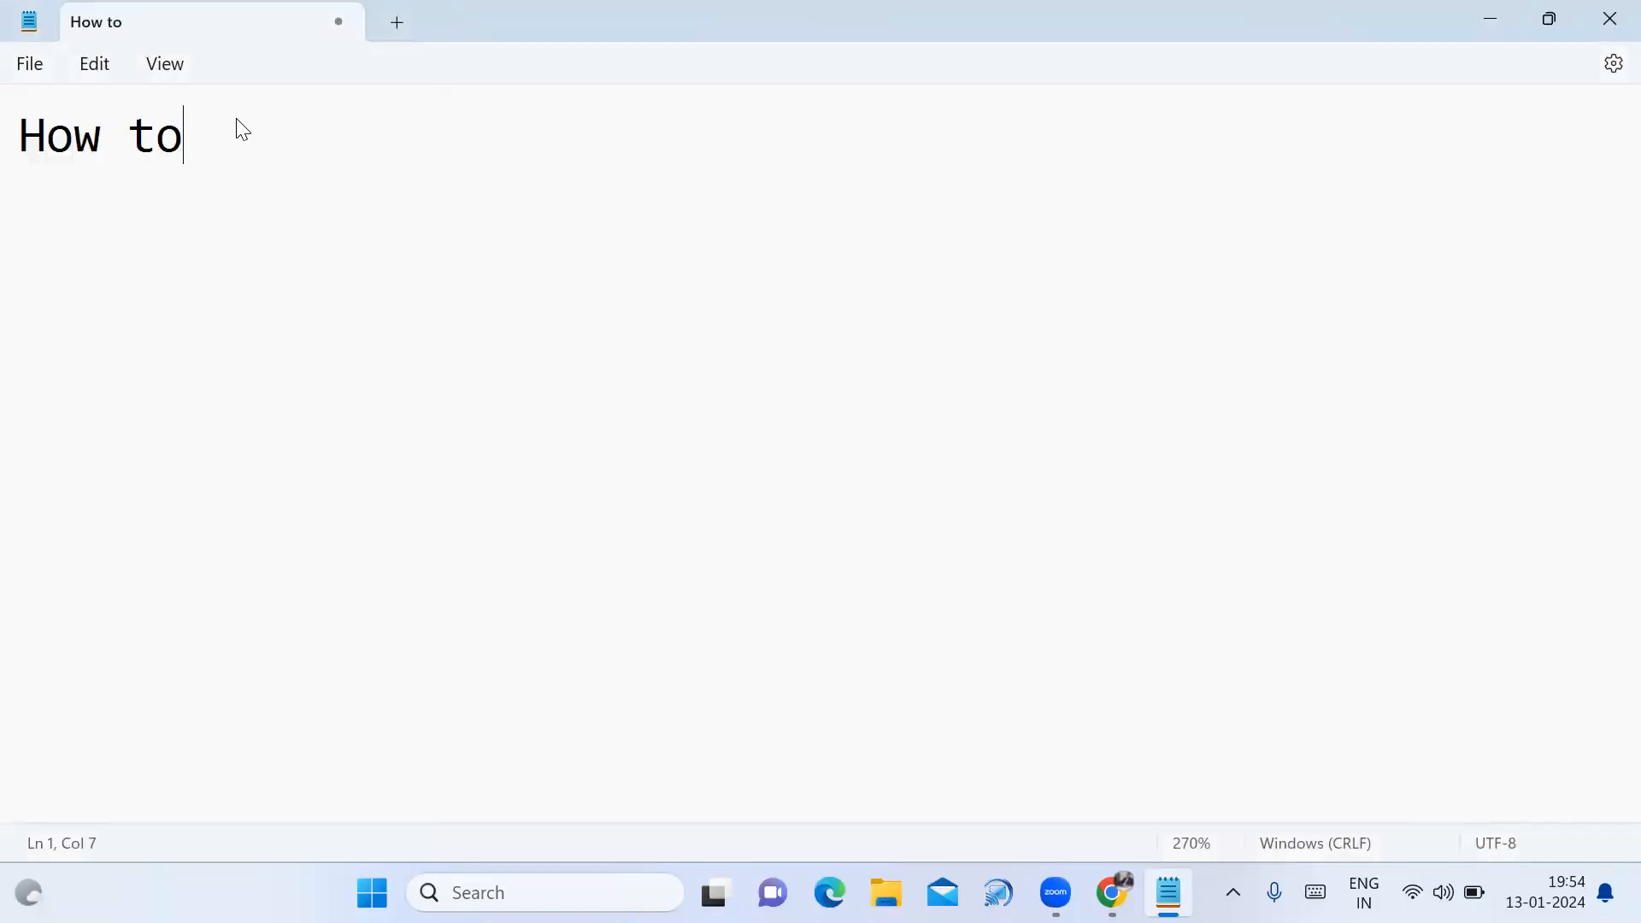
type(" atta")
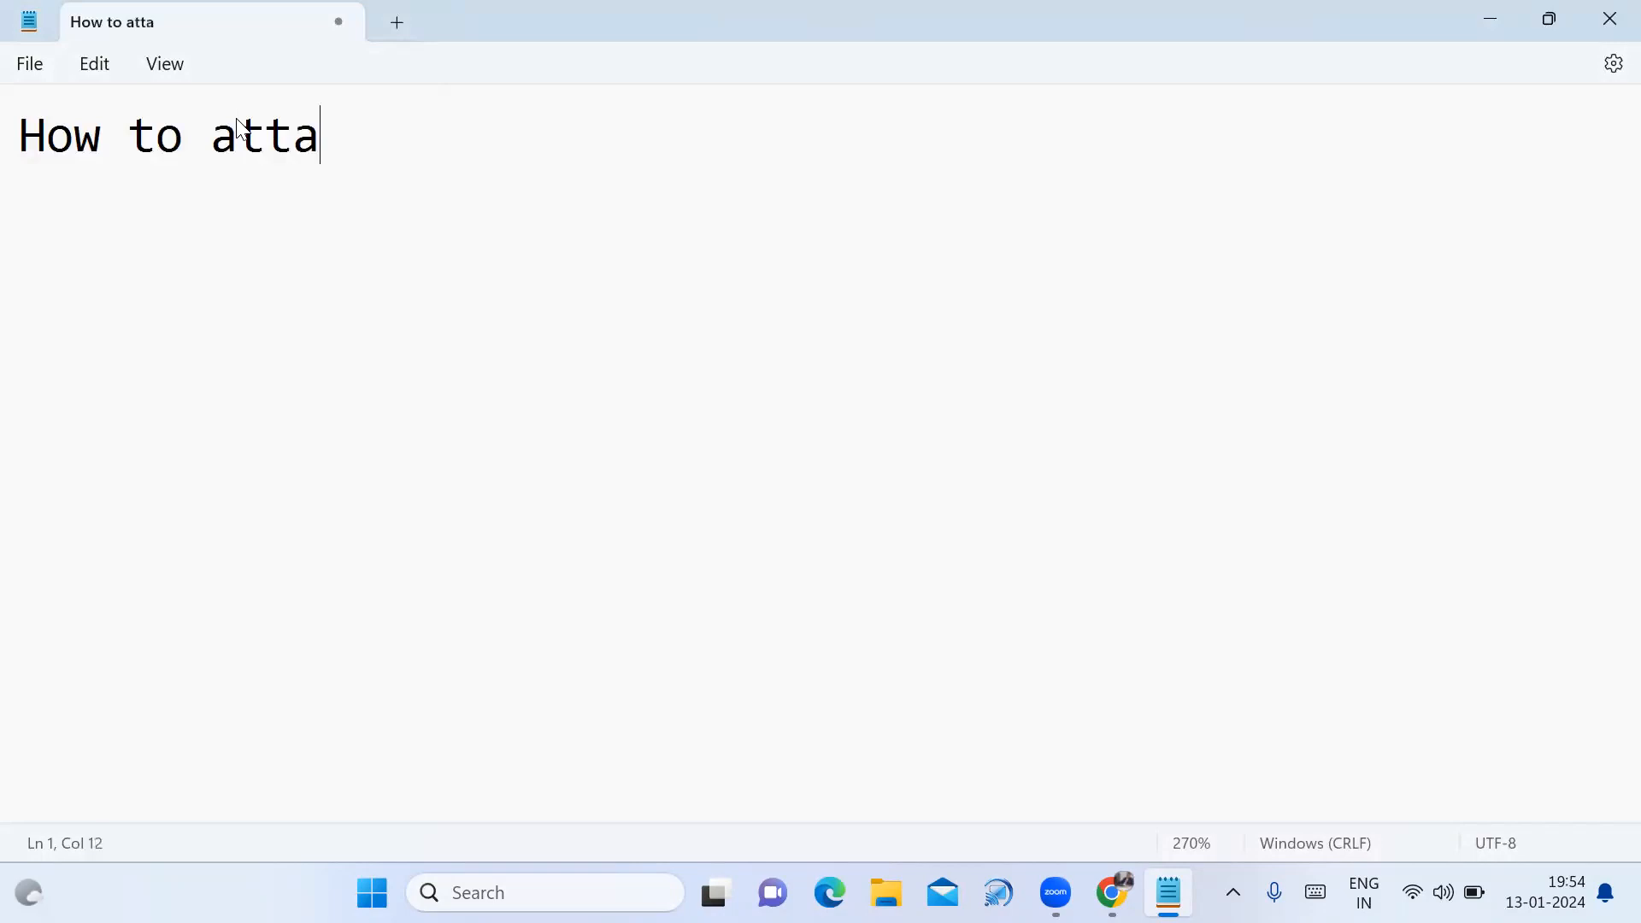
type("ch and detach ")
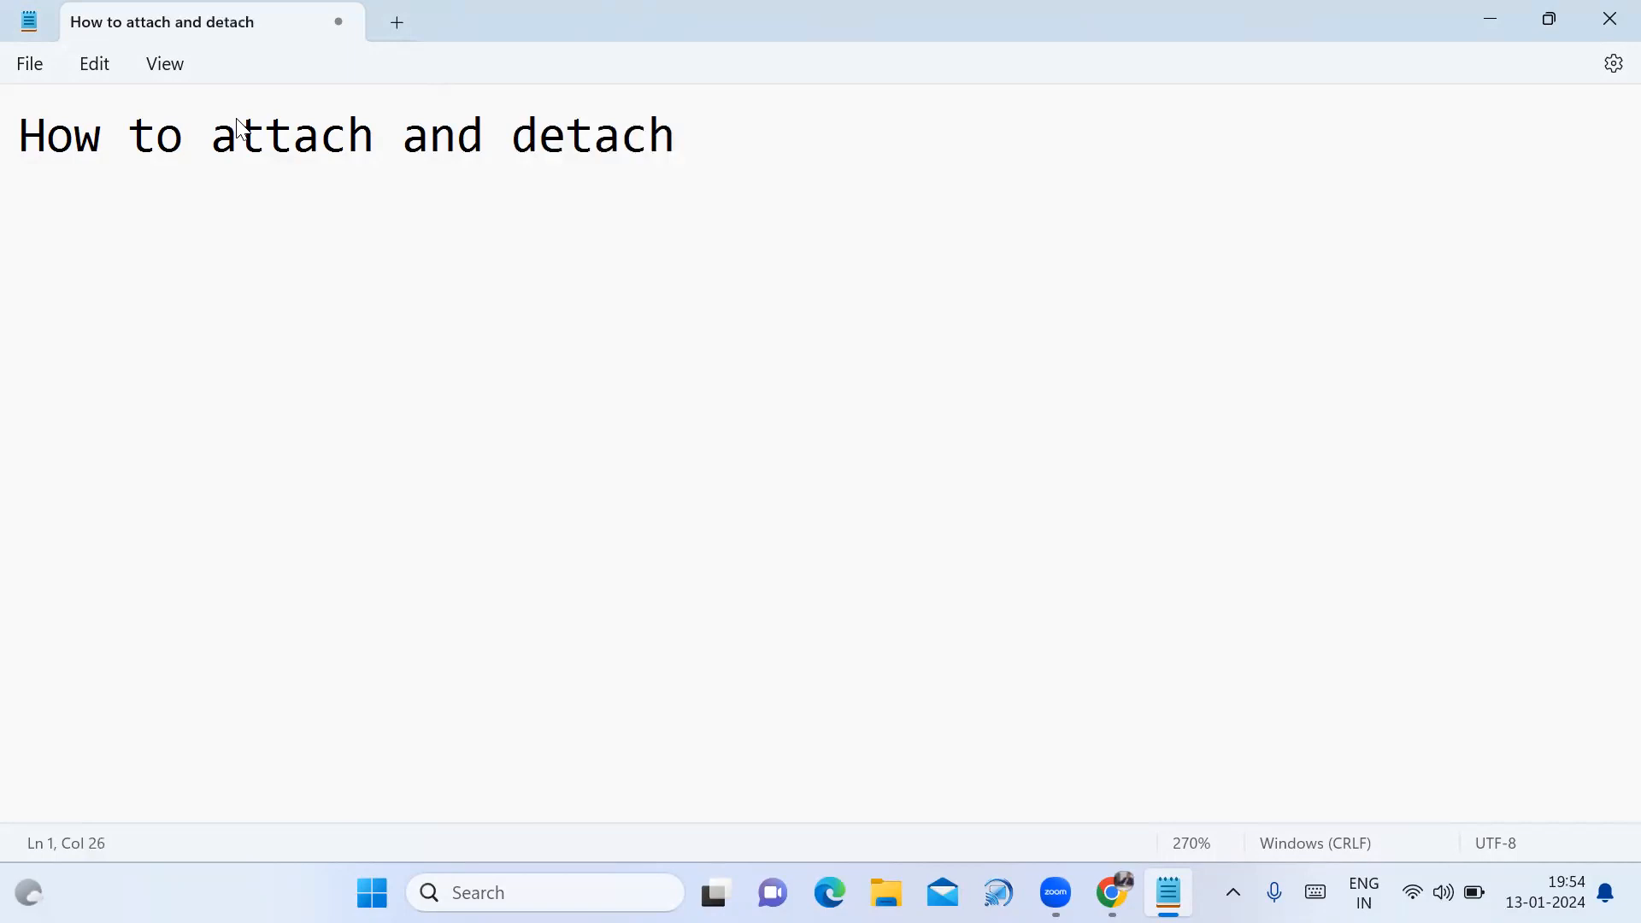
type("data d")
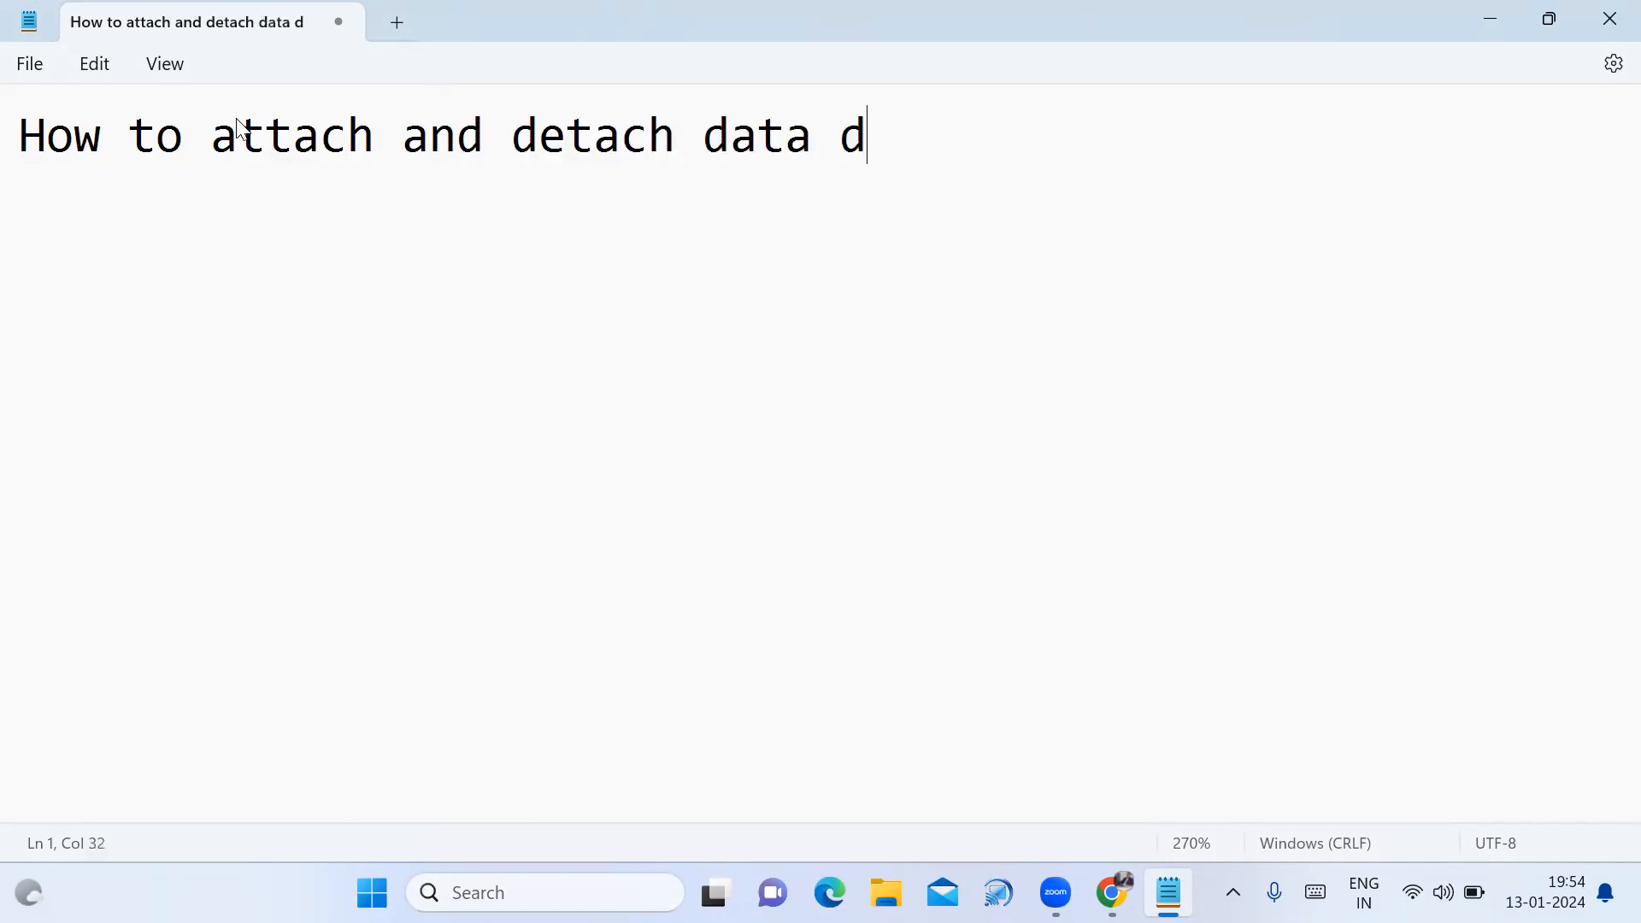
type("isks for")
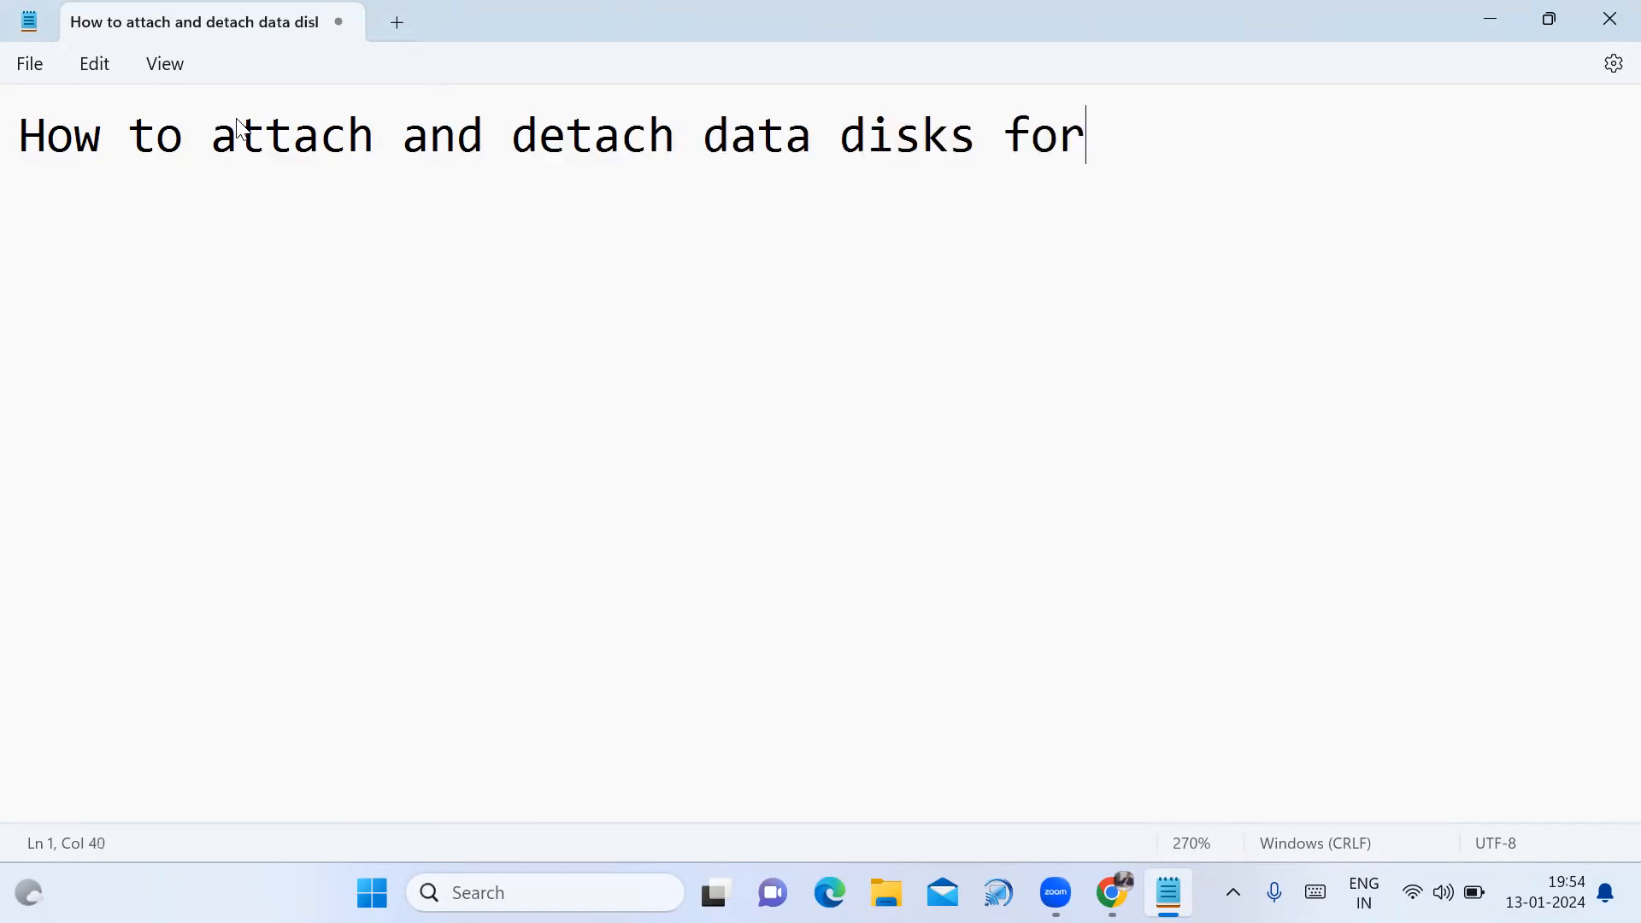
type(" Windows:")
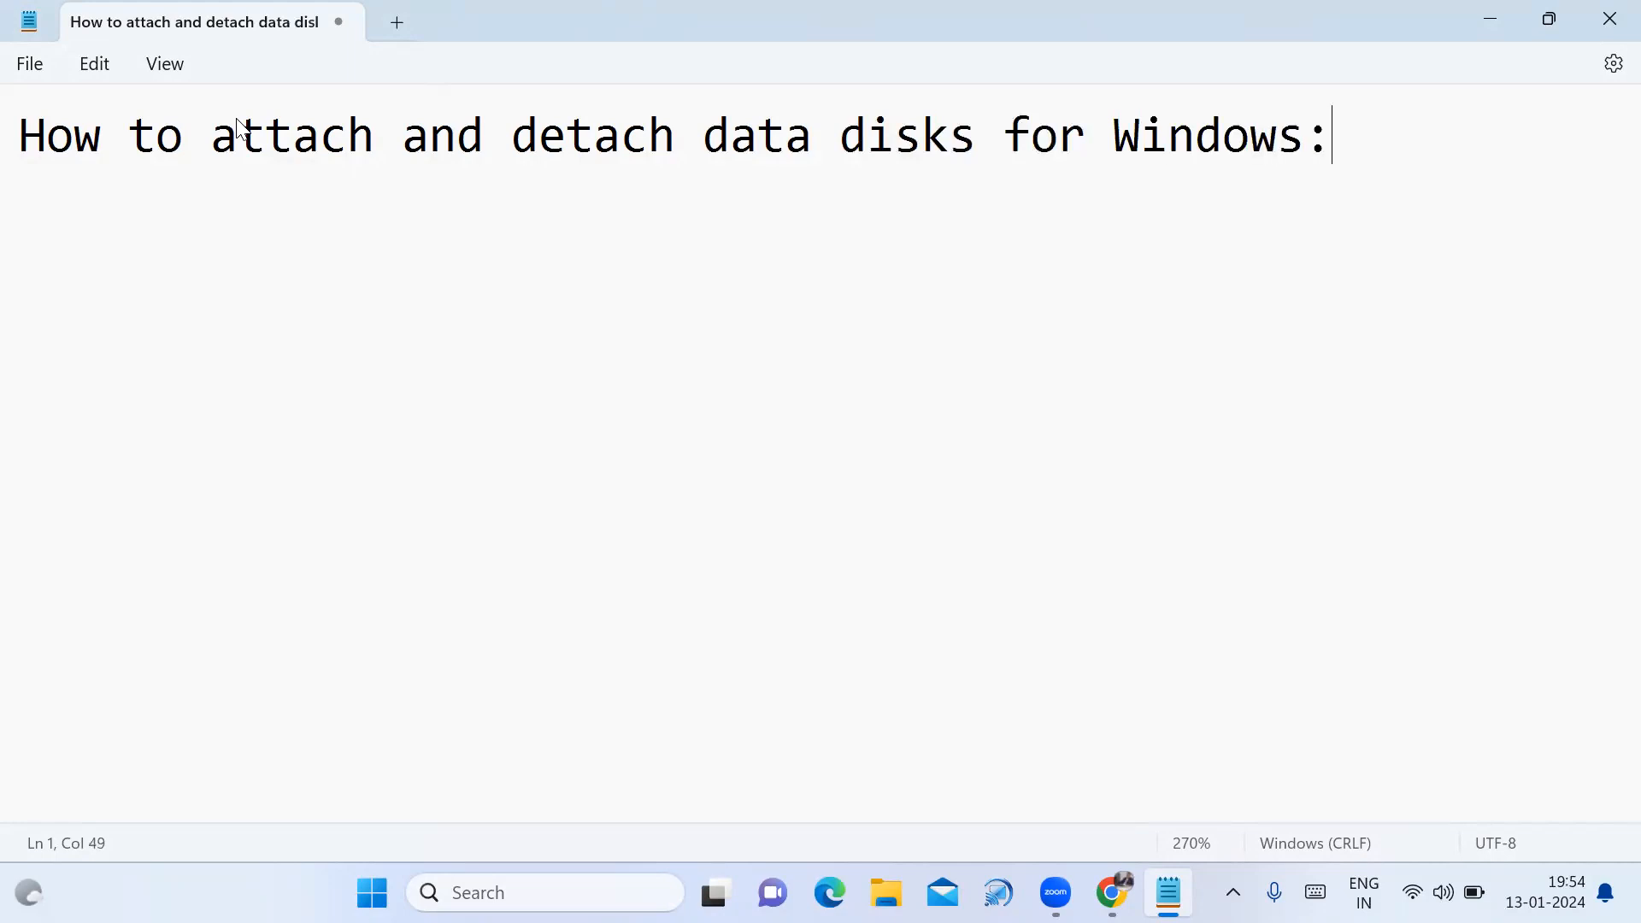
key("Return")
type("====================")
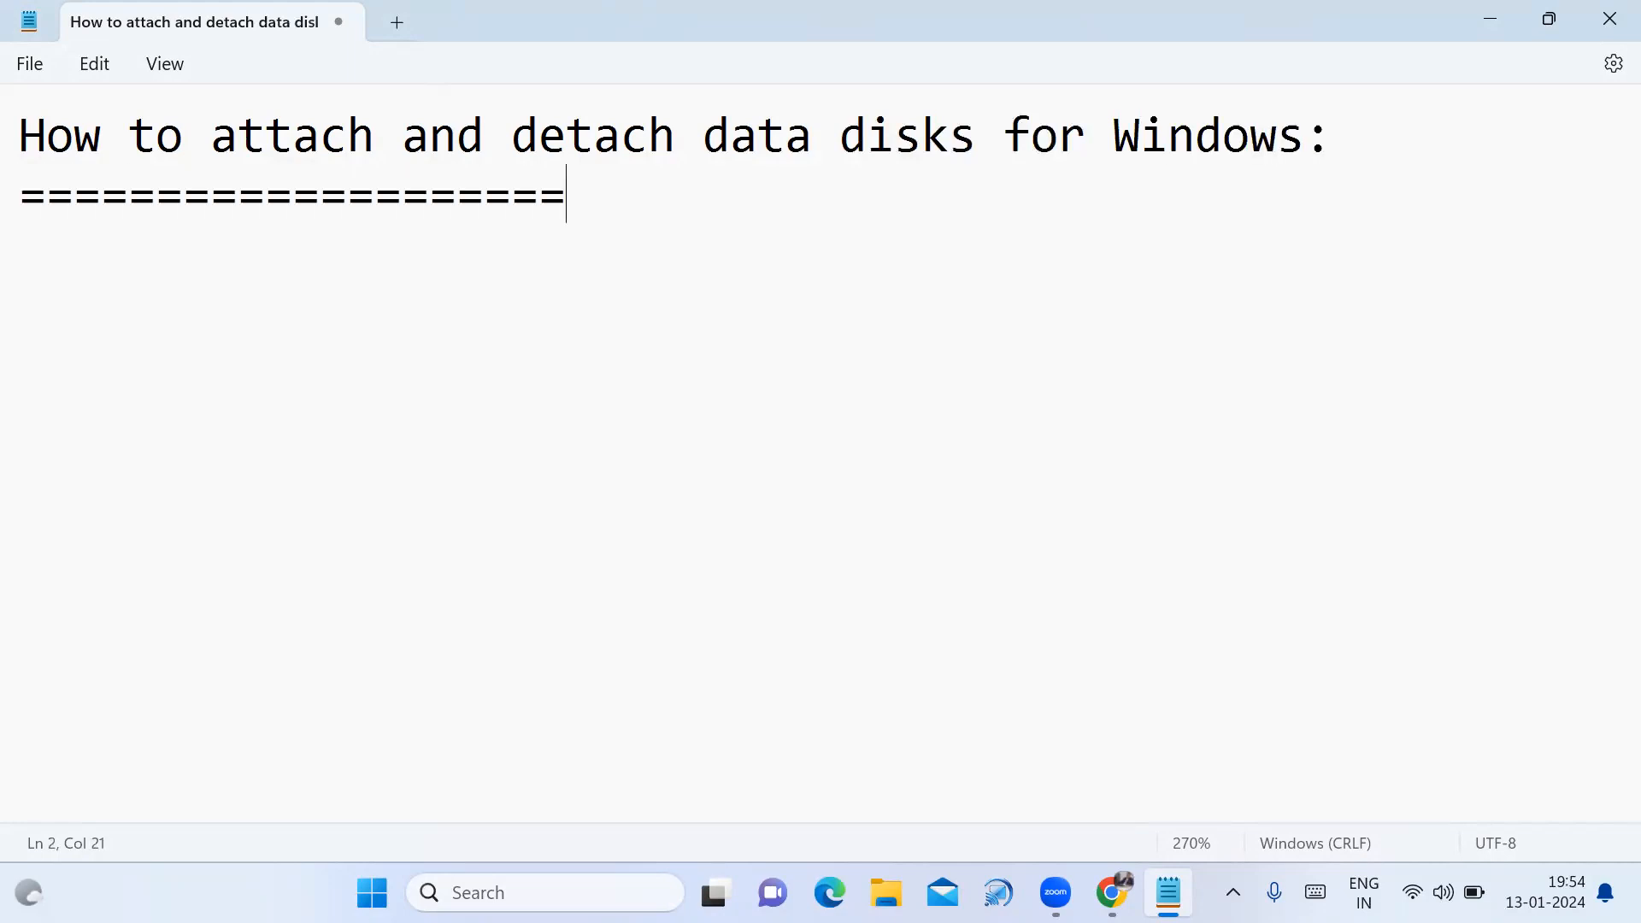
type("============================")
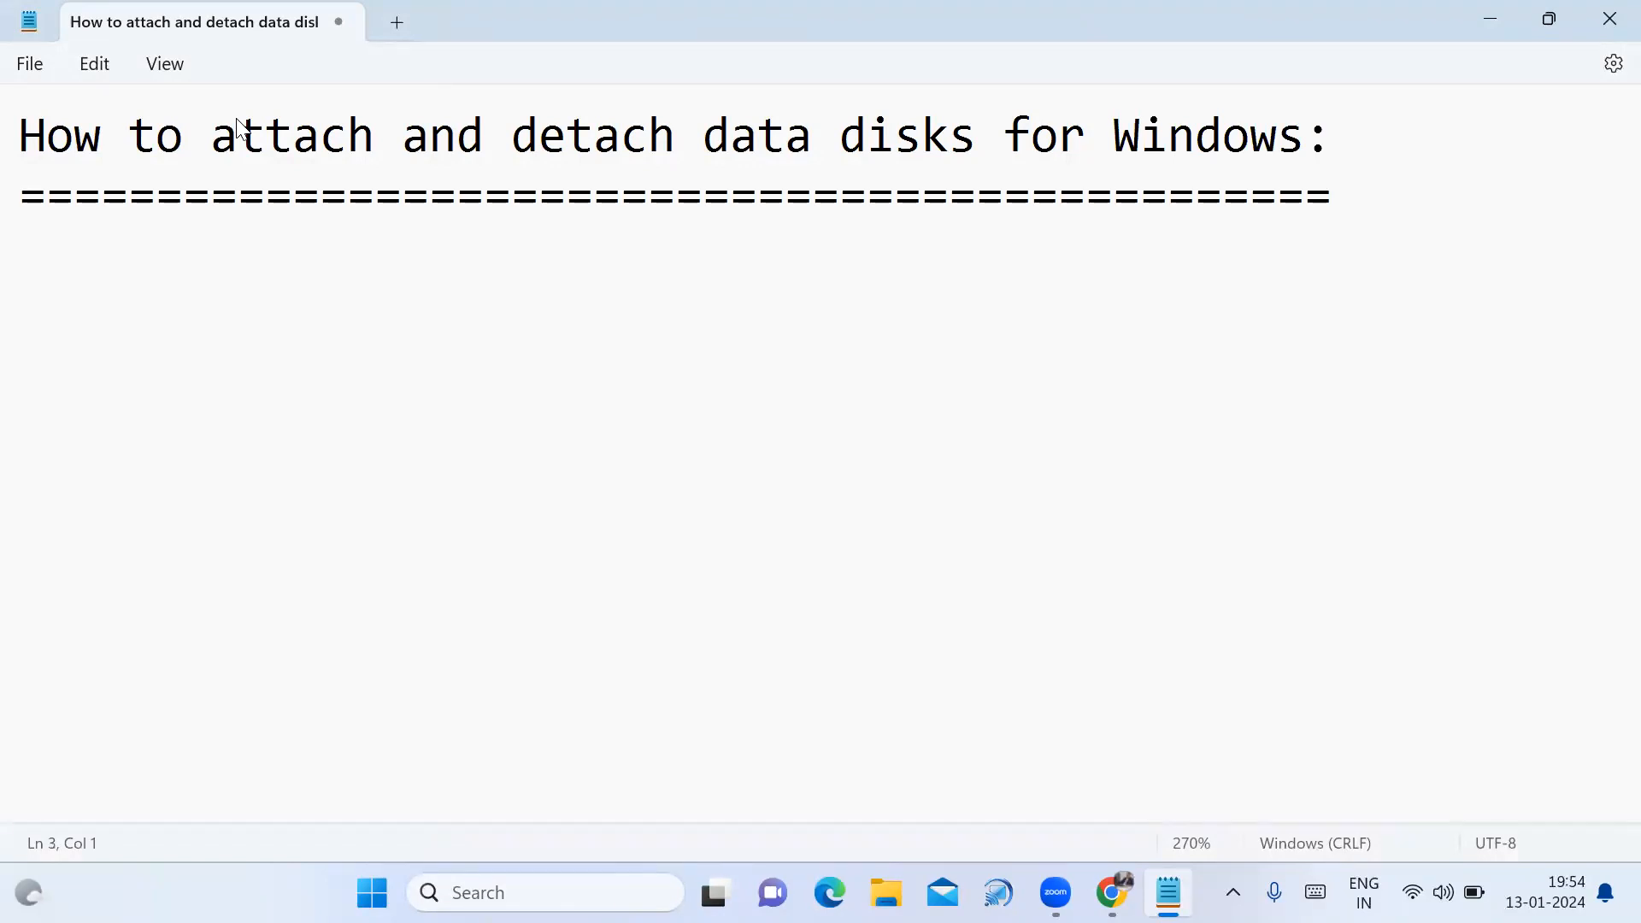
type("VM -WInod")
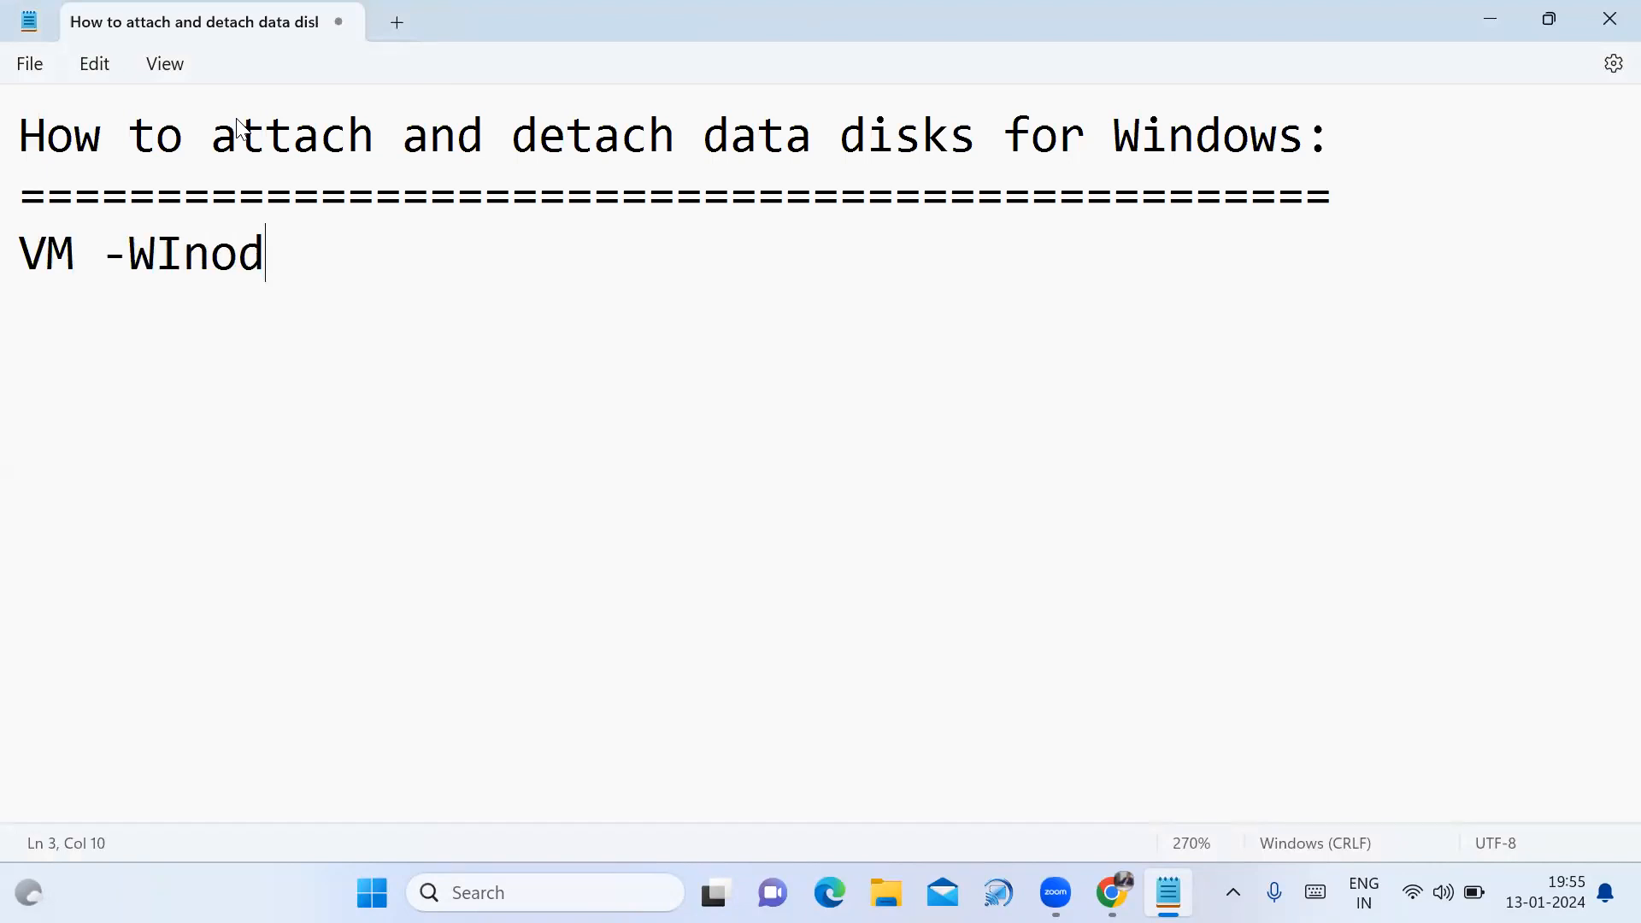
Correct the third line to 'VM -Windows1 - 10GB Data Disk - detach' and start a 'VM -Windows2 -' line.
key("BackSpace")
key("BackSpace")
key("BackSpace")
type("i")
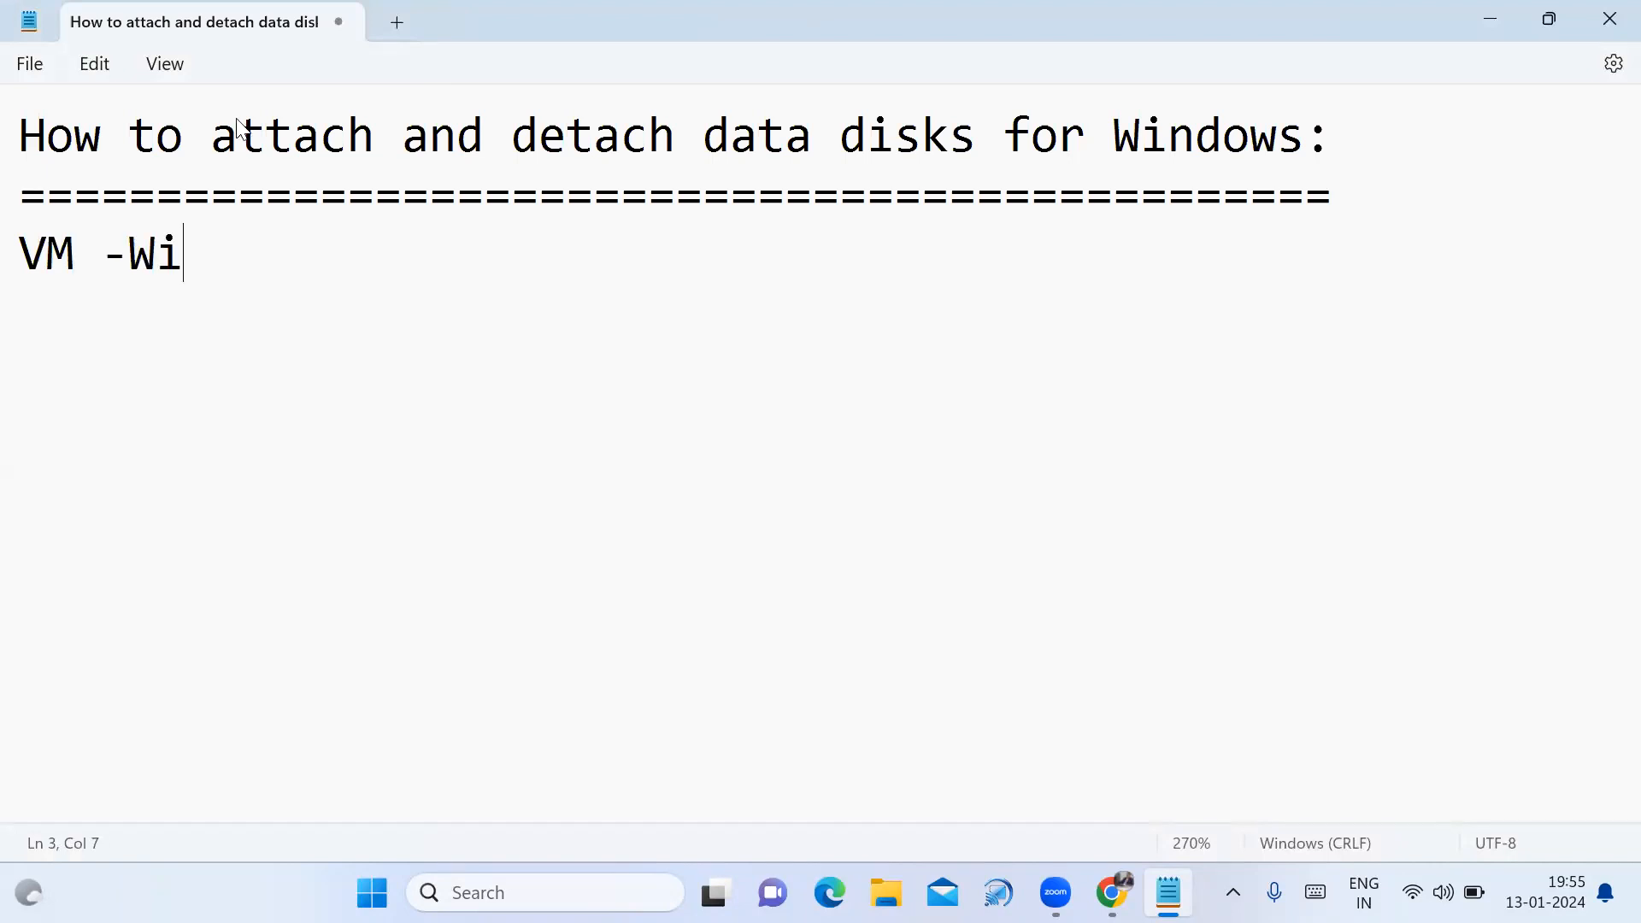
type("ndows1 ")
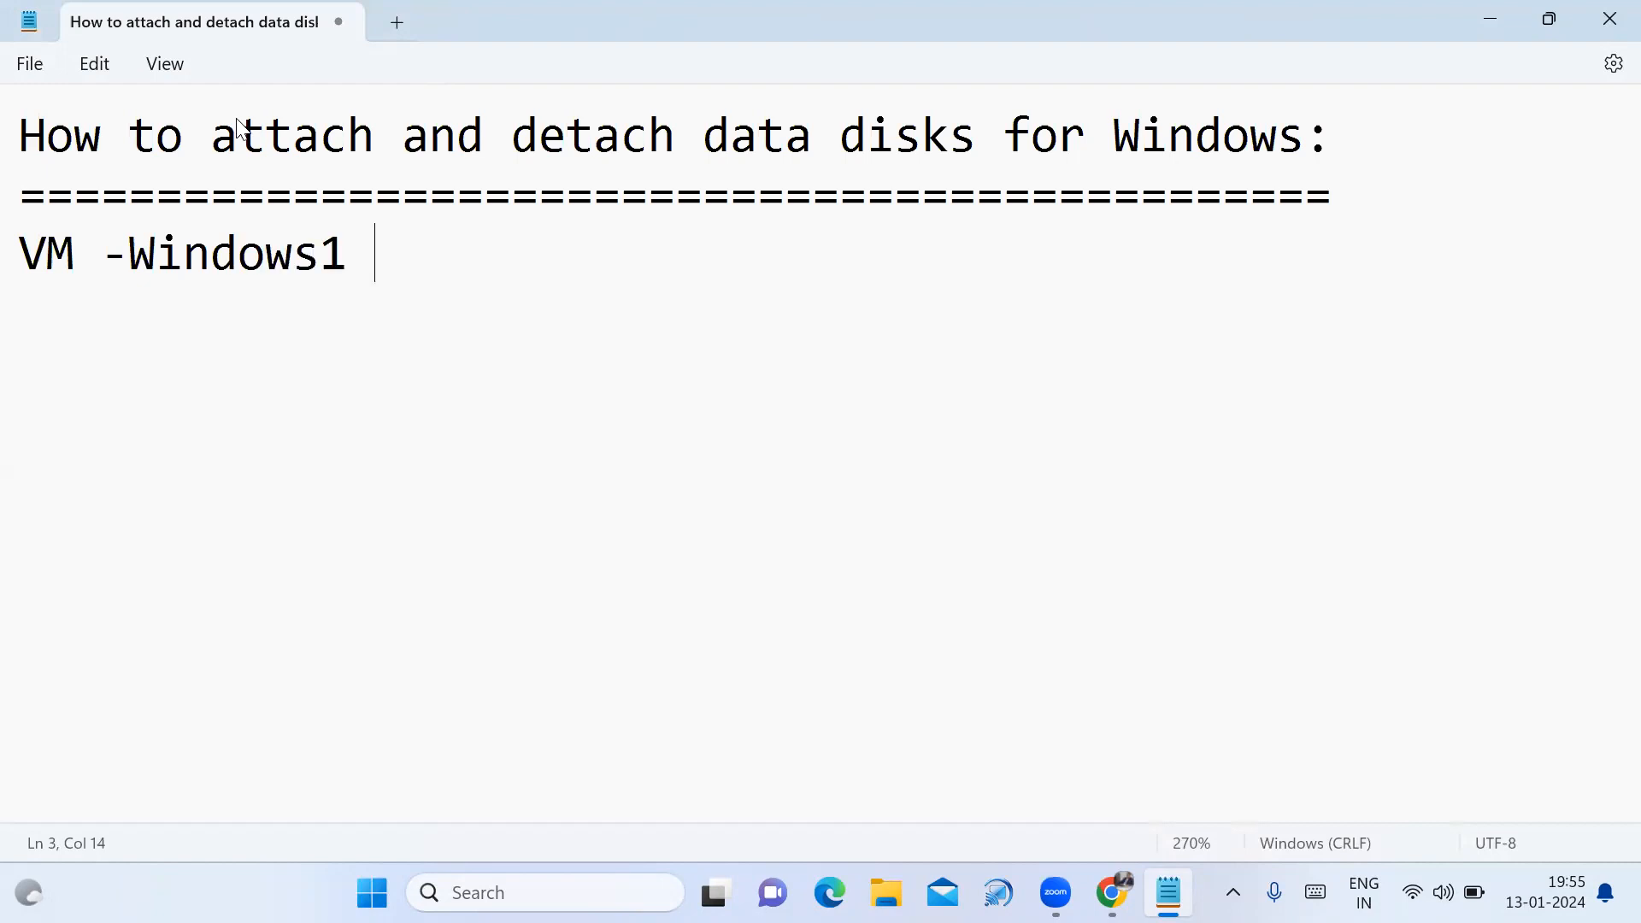
type("- 10GB")
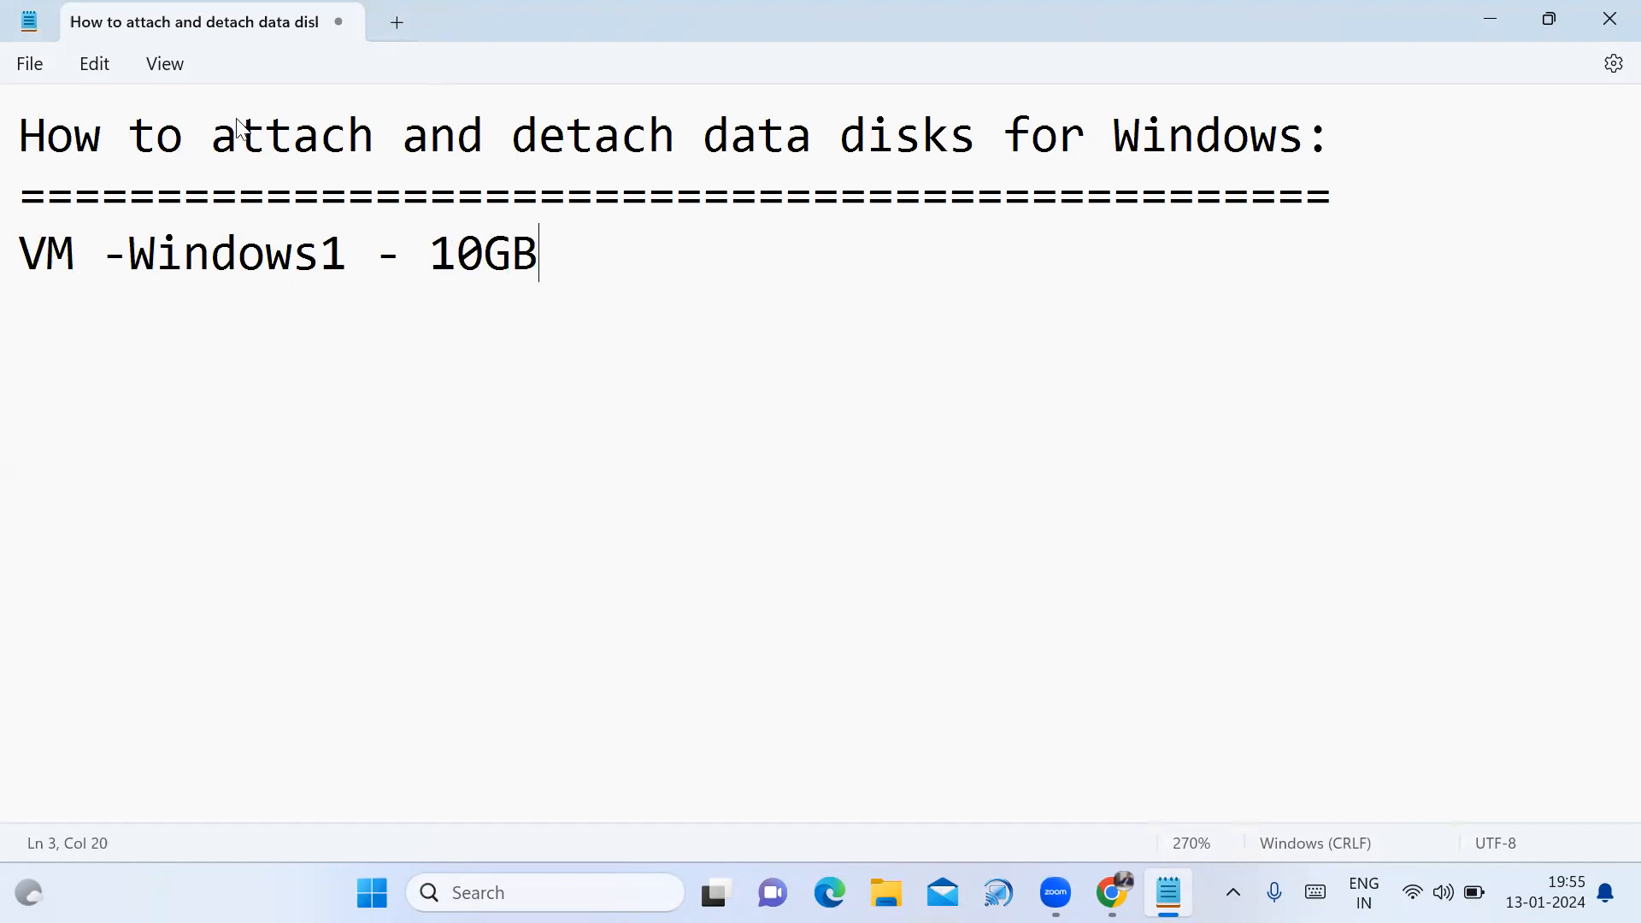
type(" Data Disk")
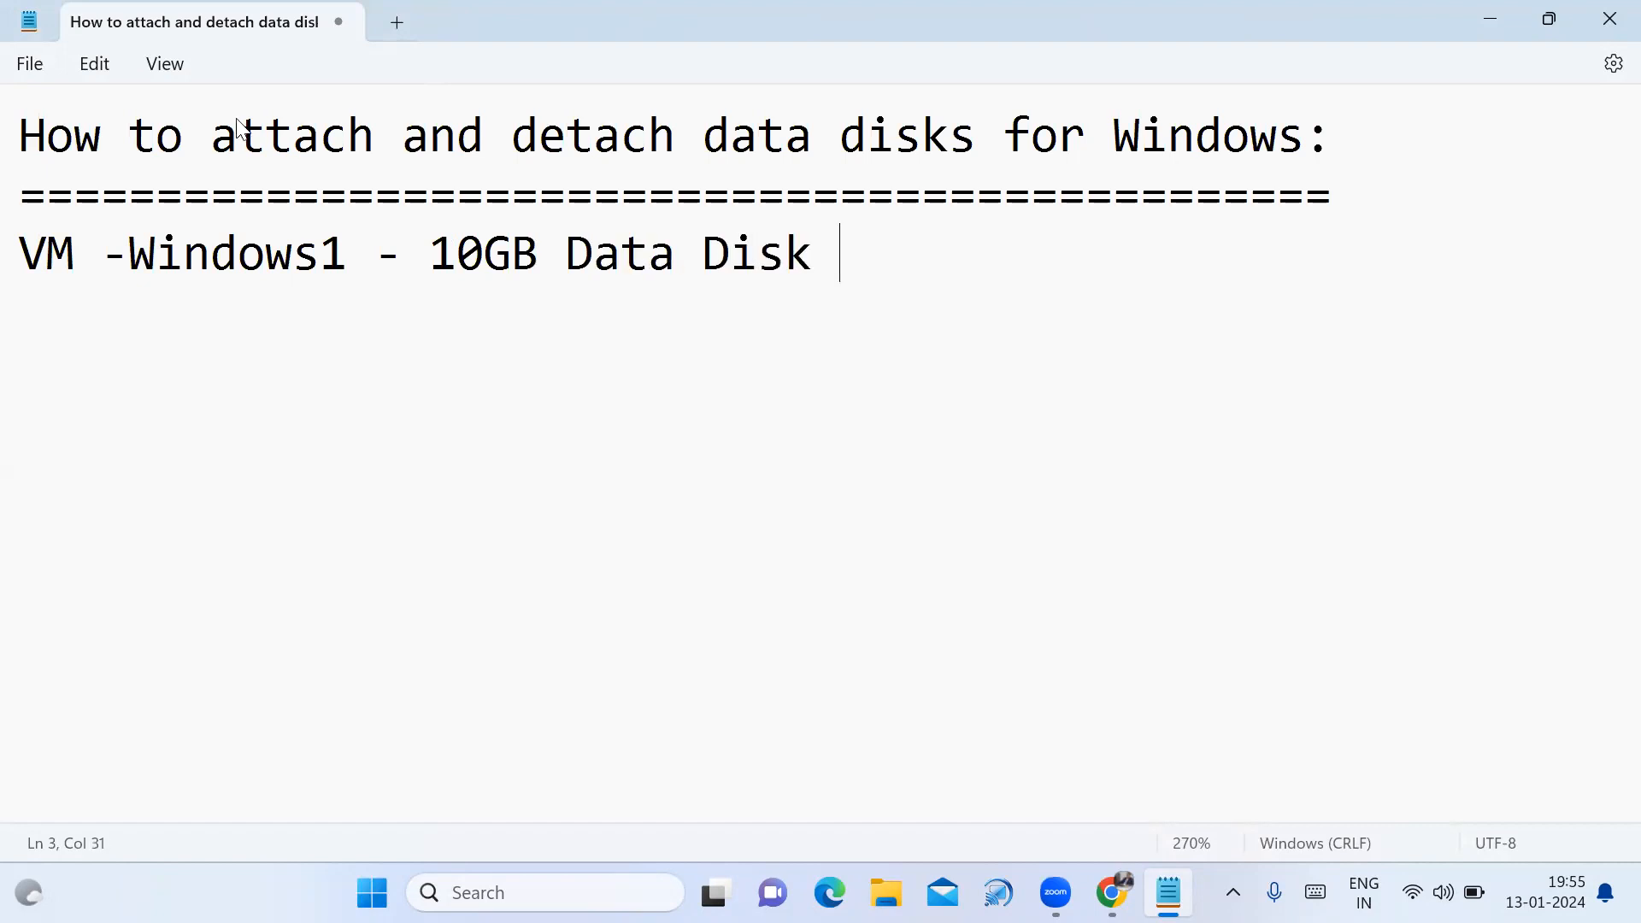
type(" -")
type("detach")
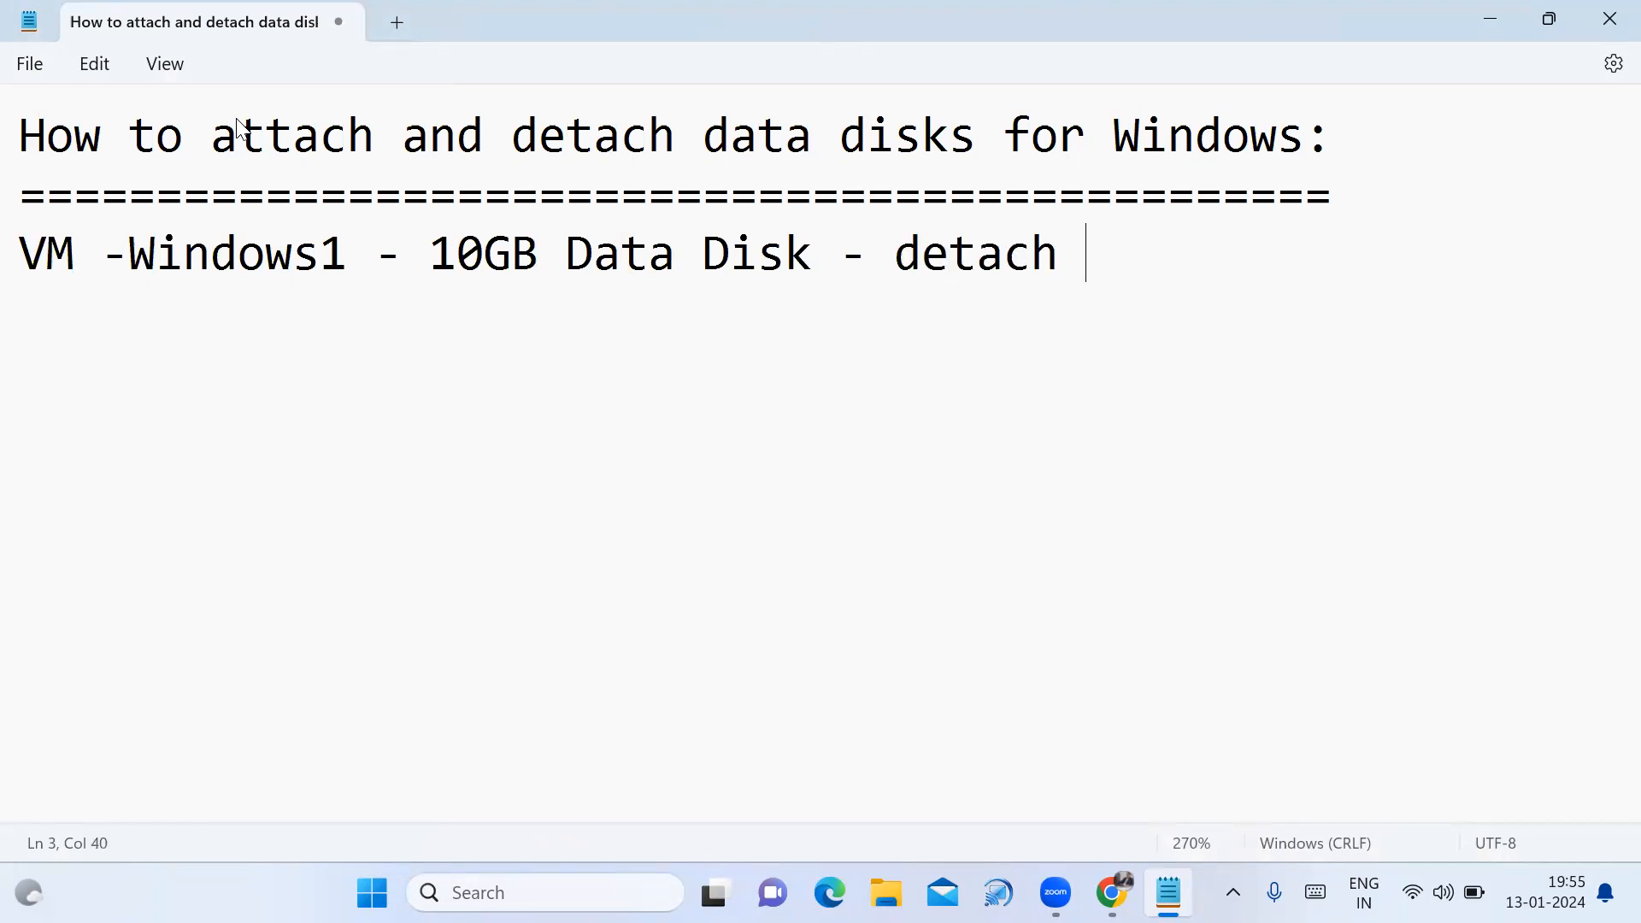
key("Return")
type("VM -Wind")
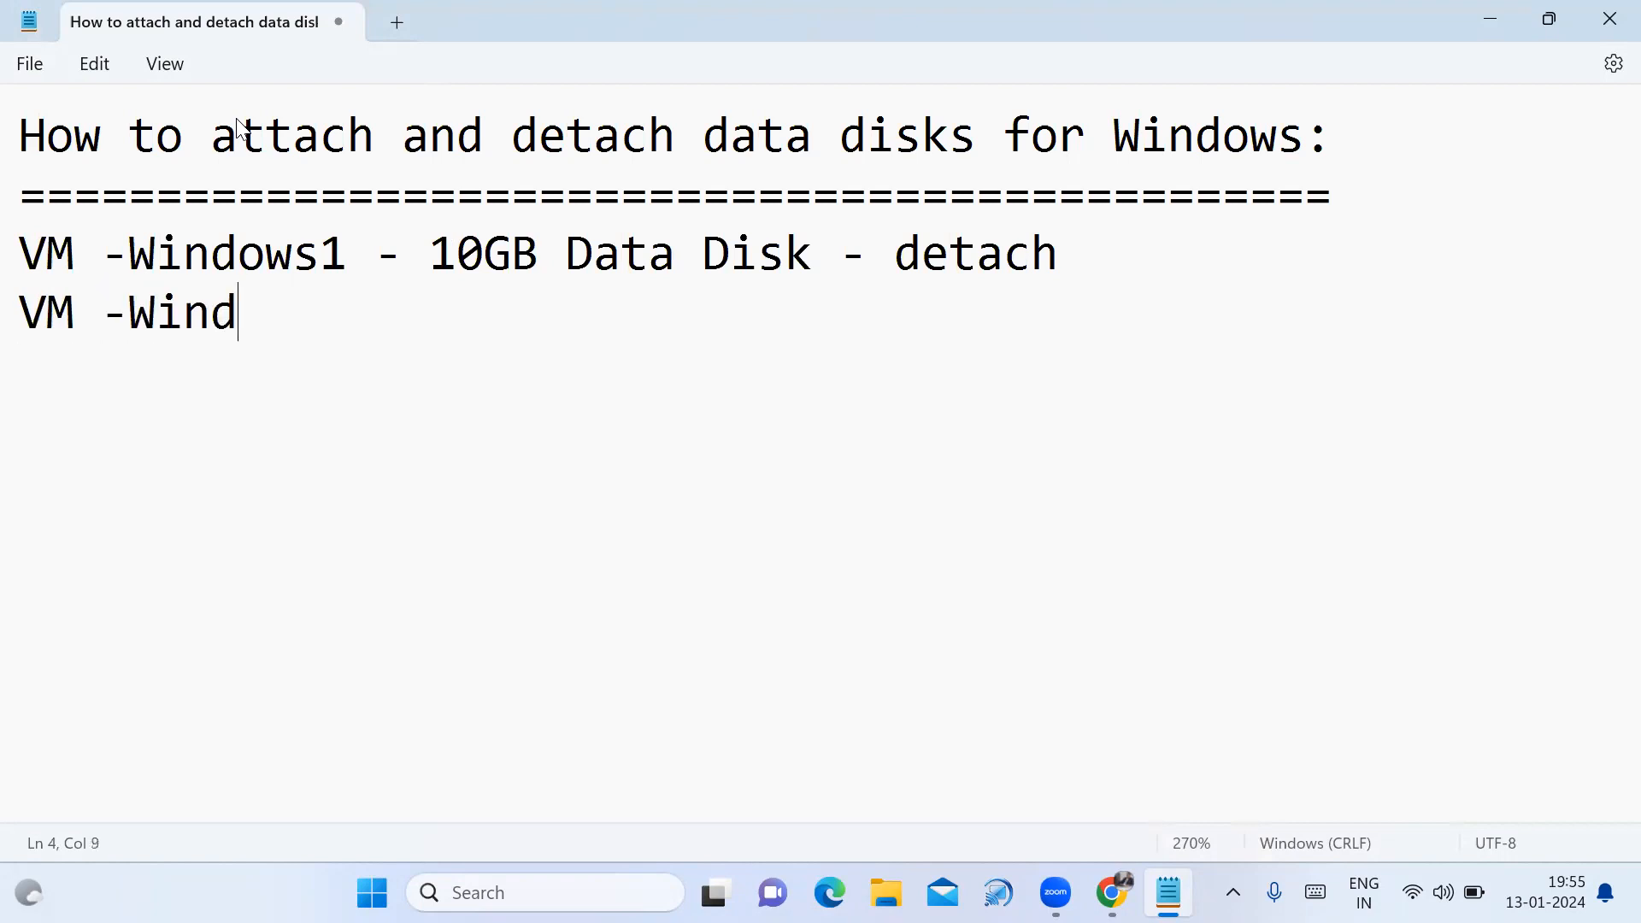
type("ows2 ")
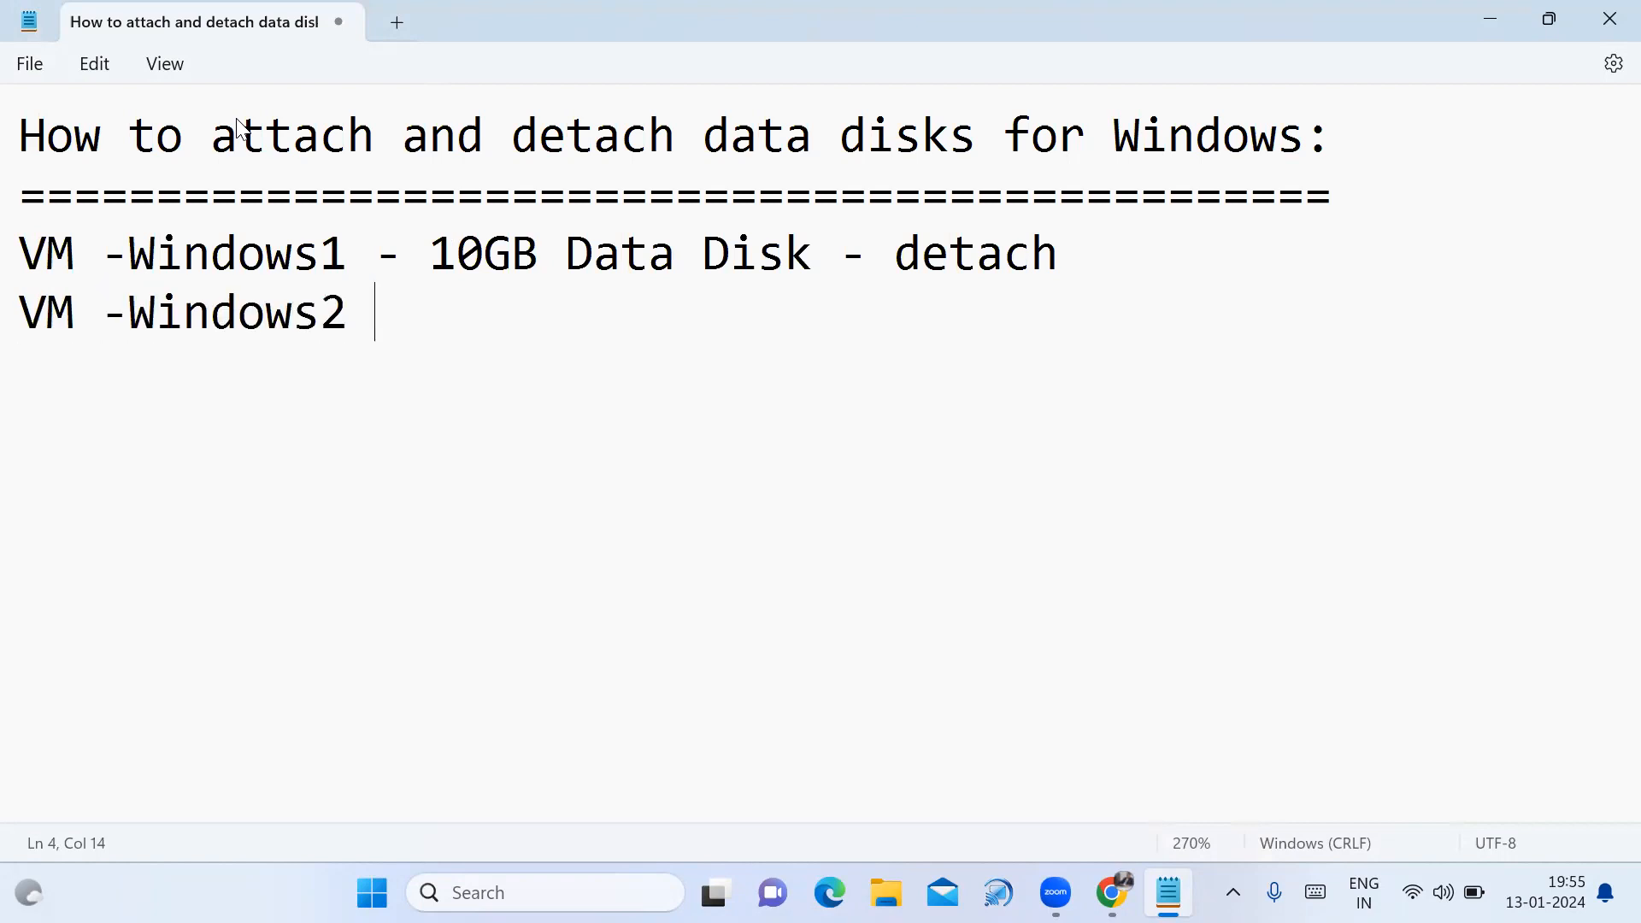
type("-")
Finish the line as 'VM -Windows2 - Attach', highlighting the plan lines while explaining them.
left_click_drag(432, 253, 815, 273)
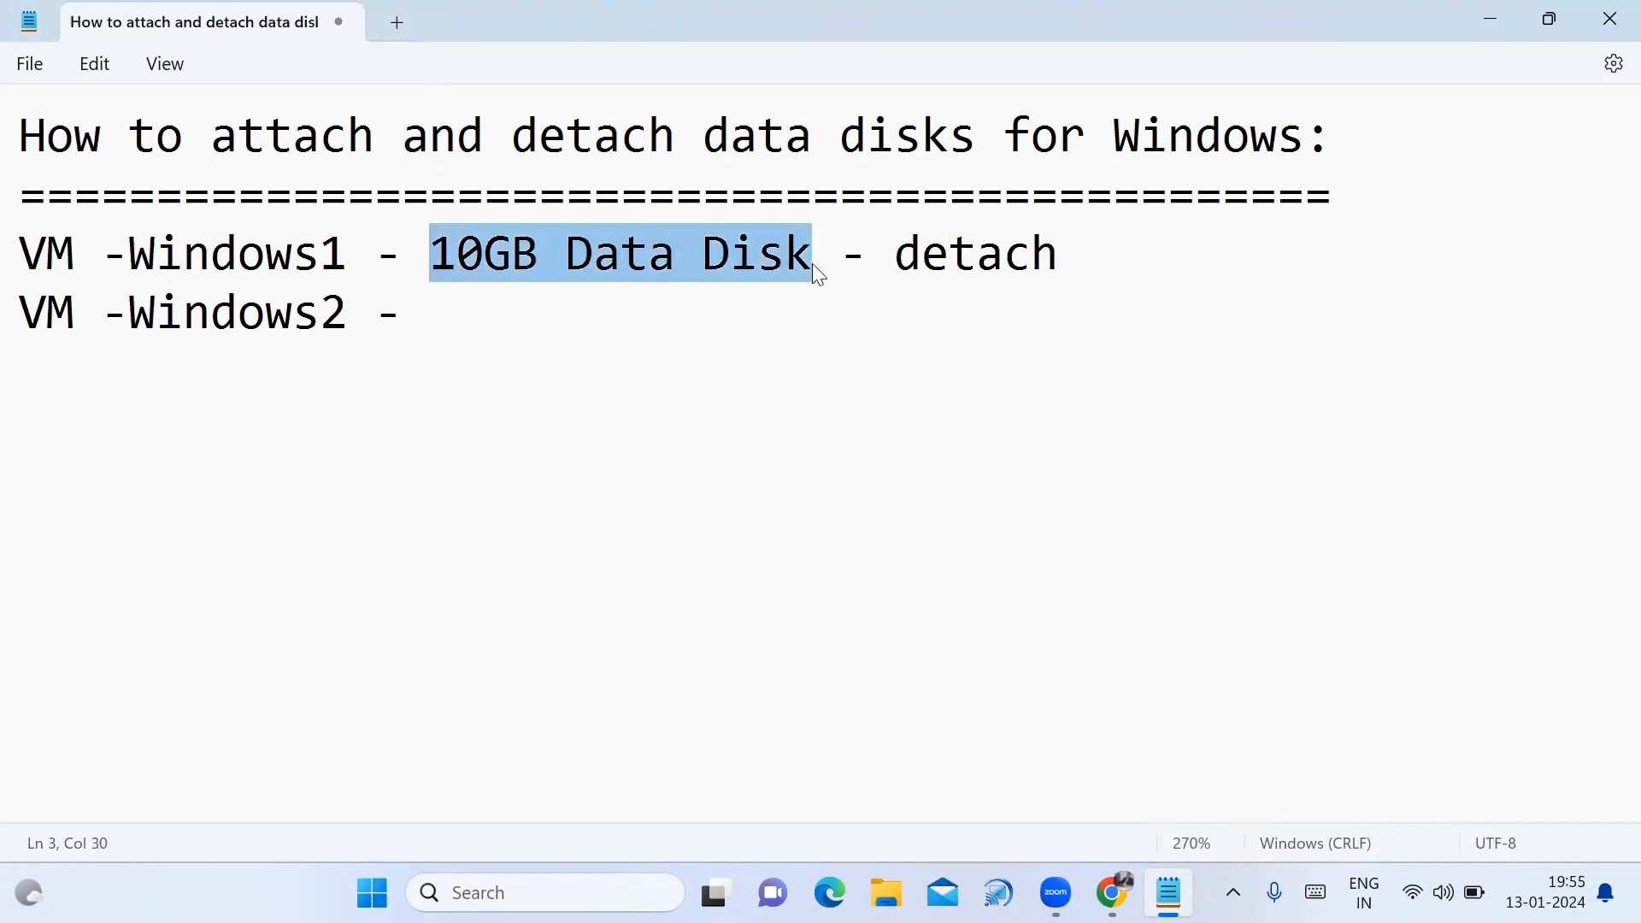
left_click(447, 322)
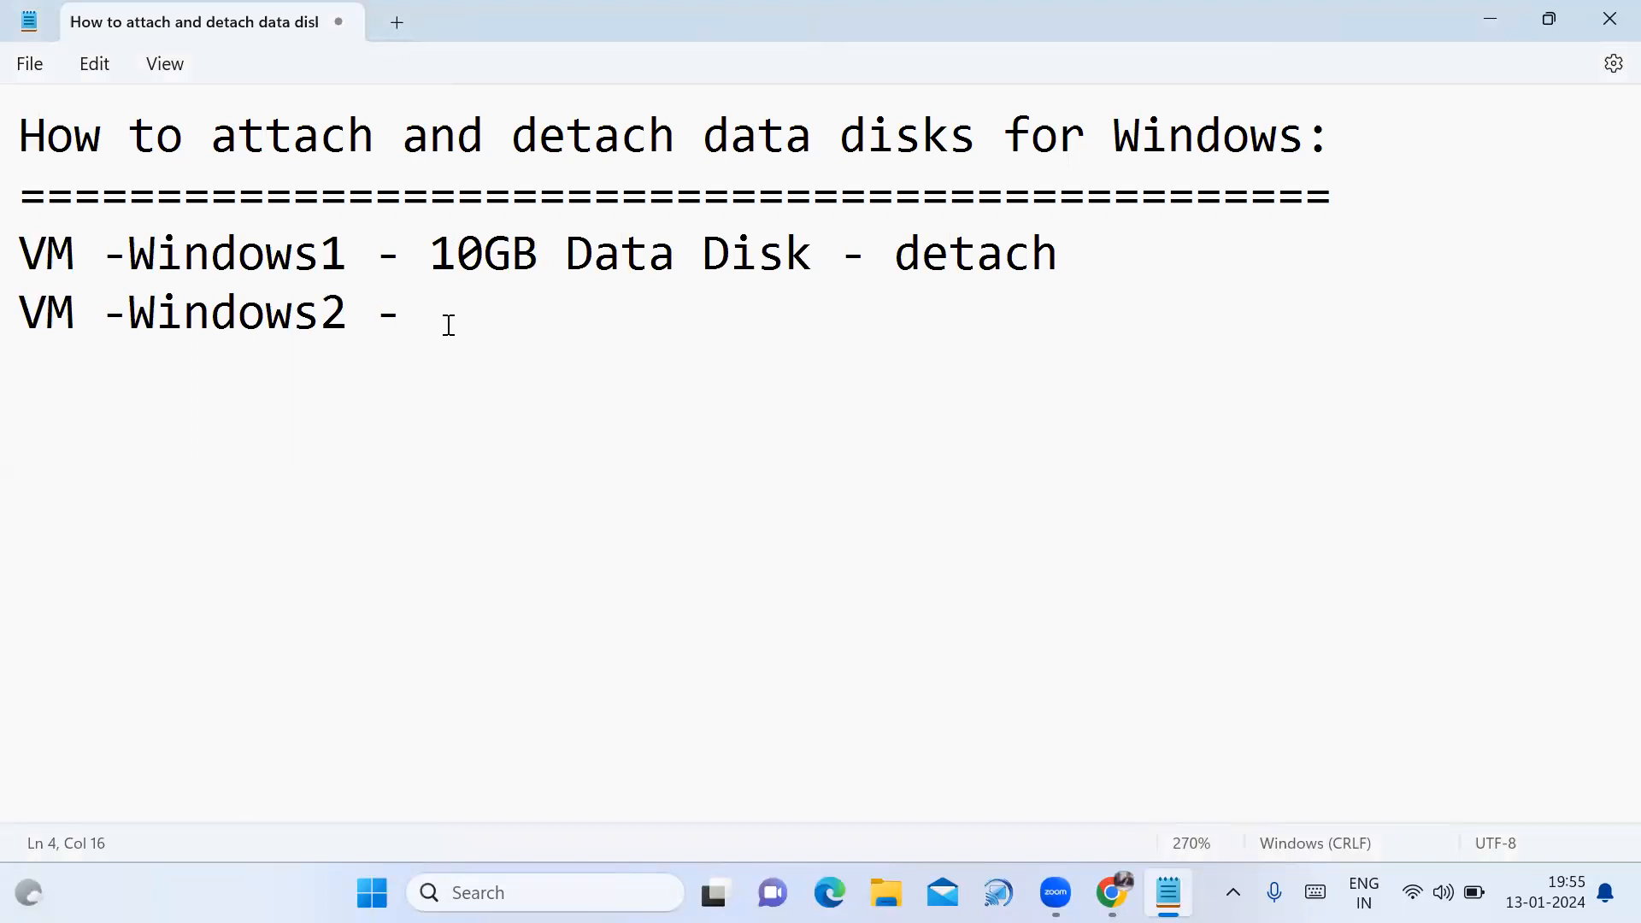
type("Attach")
left_click_drag(19, 248, 615, 356)
left_click(614, 349)
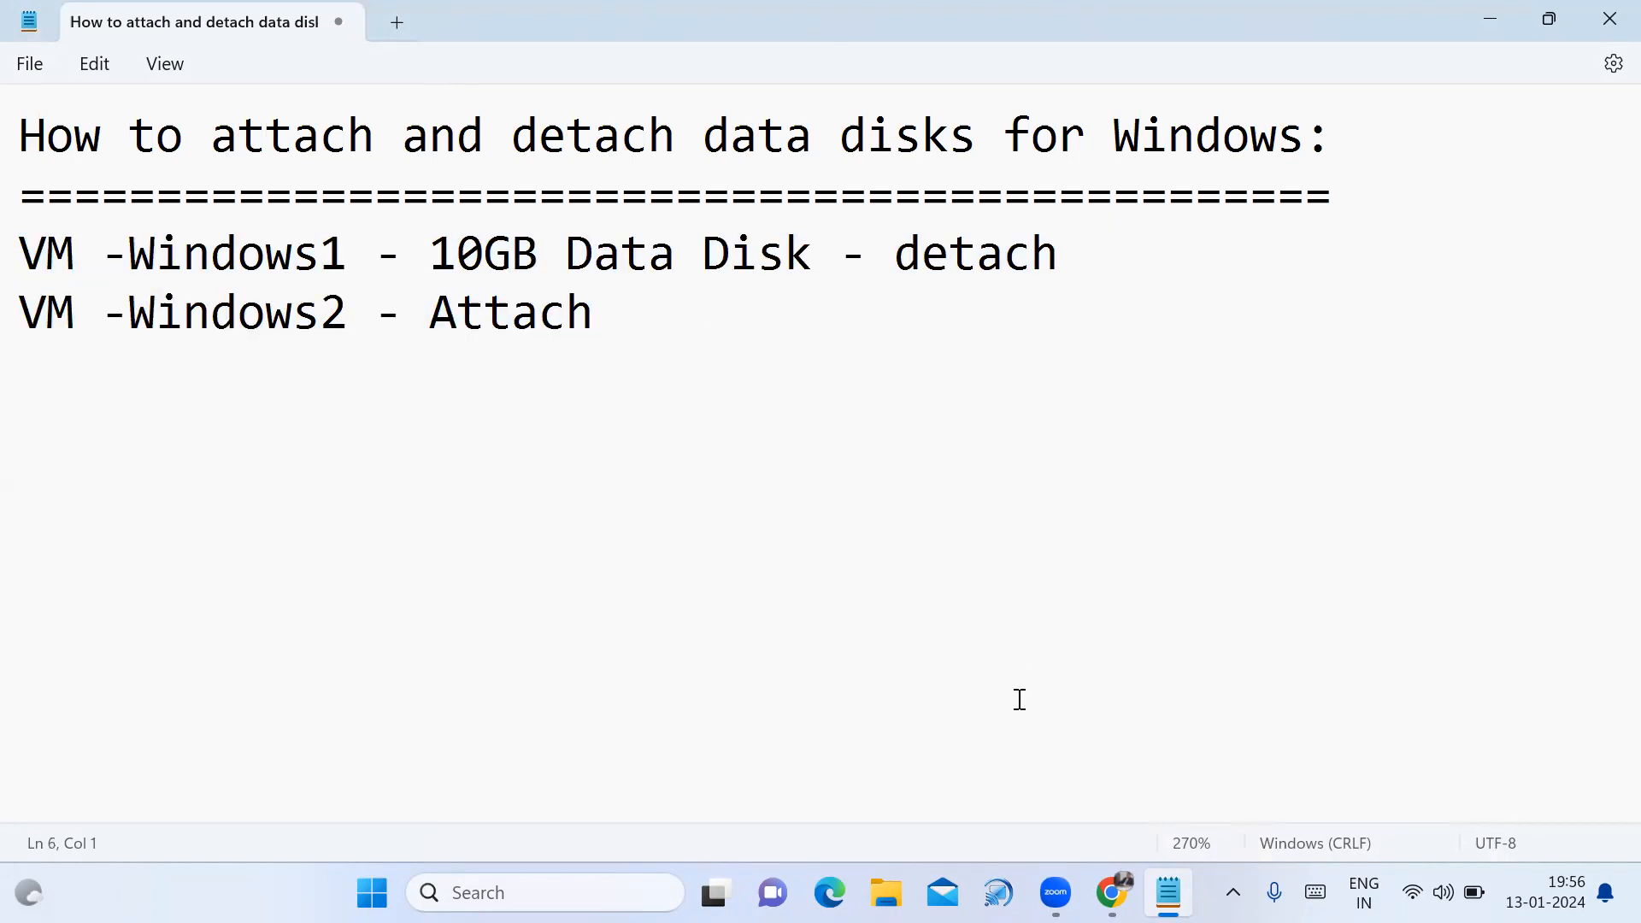
left_click(1111, 893)
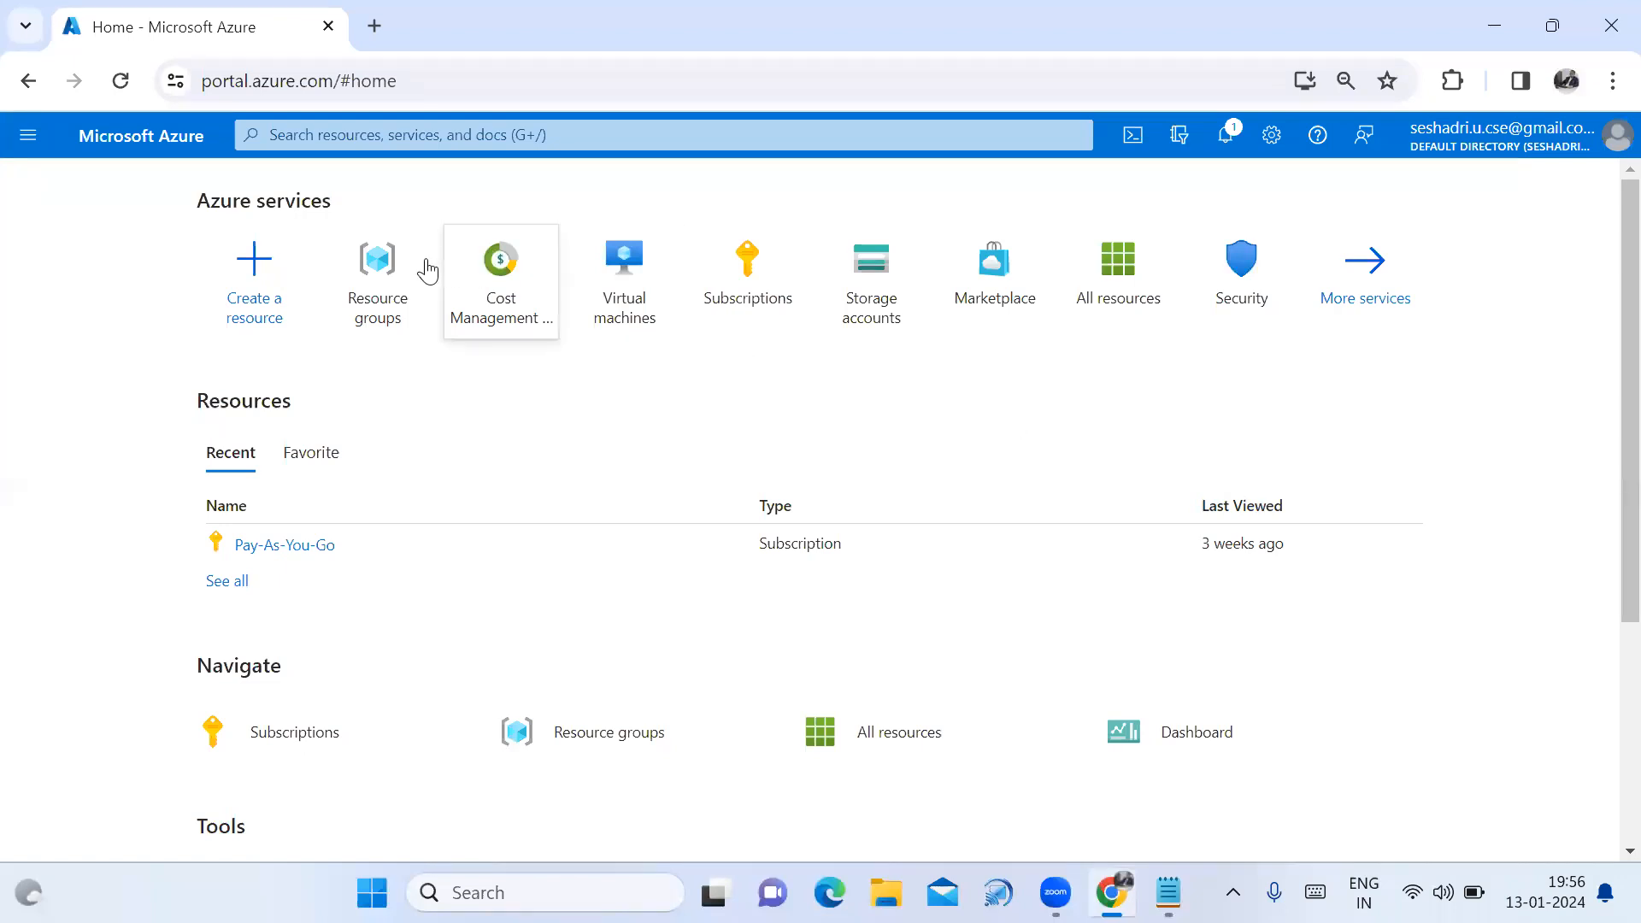
Confirm the Resource groups list holds only US-102, then return to the portal home.
left_click(393, 282)
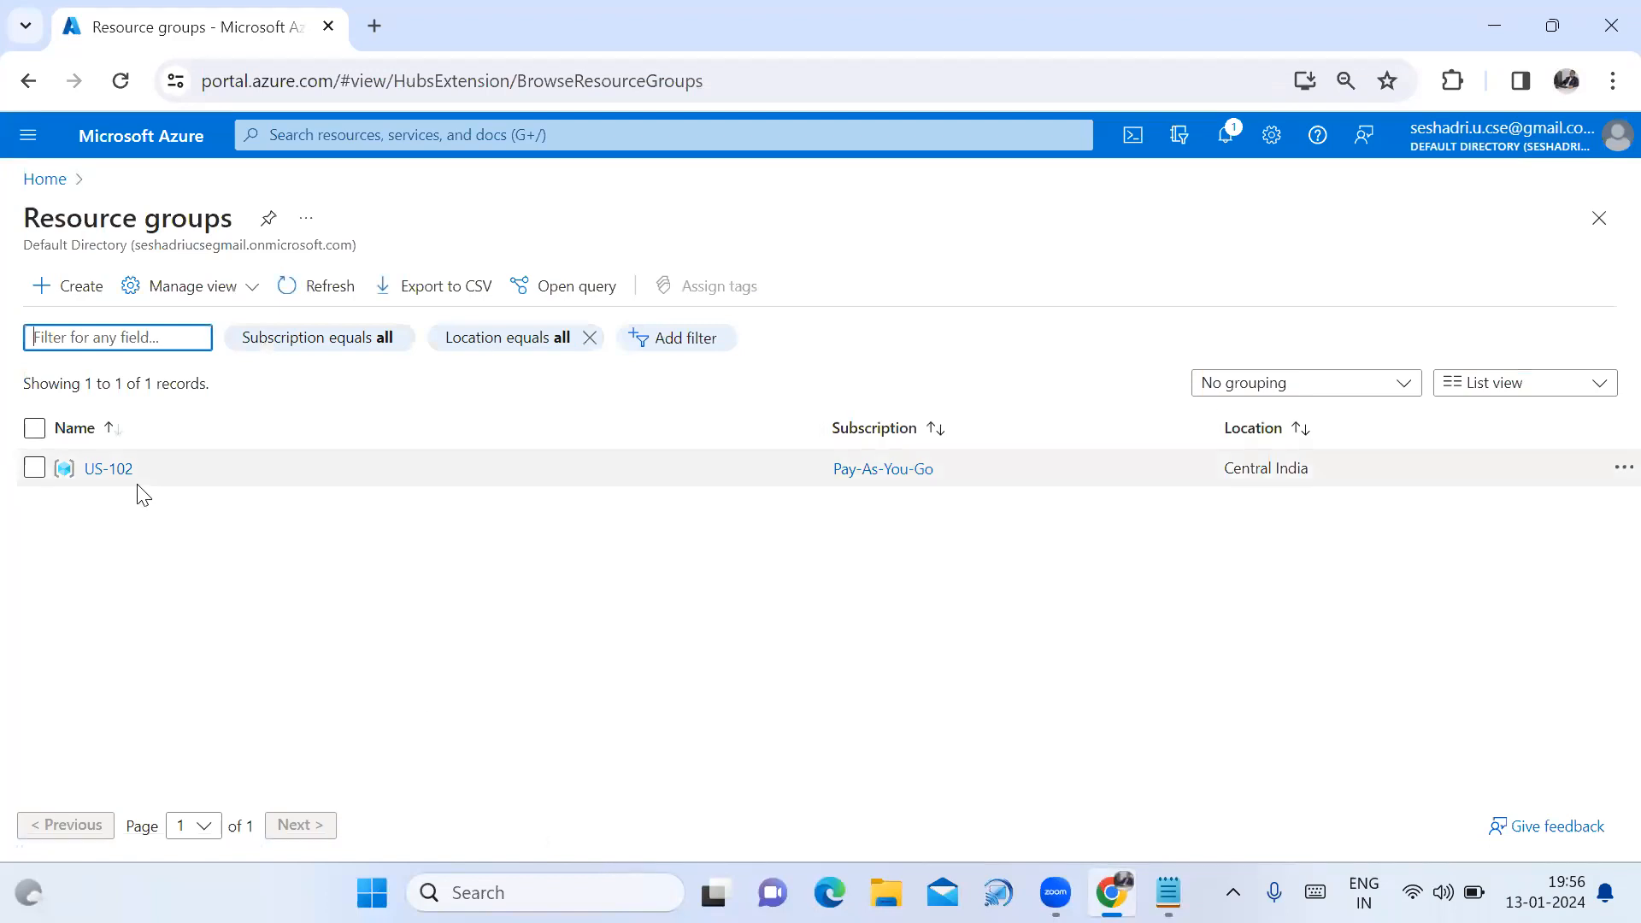
left_click(50, 187)
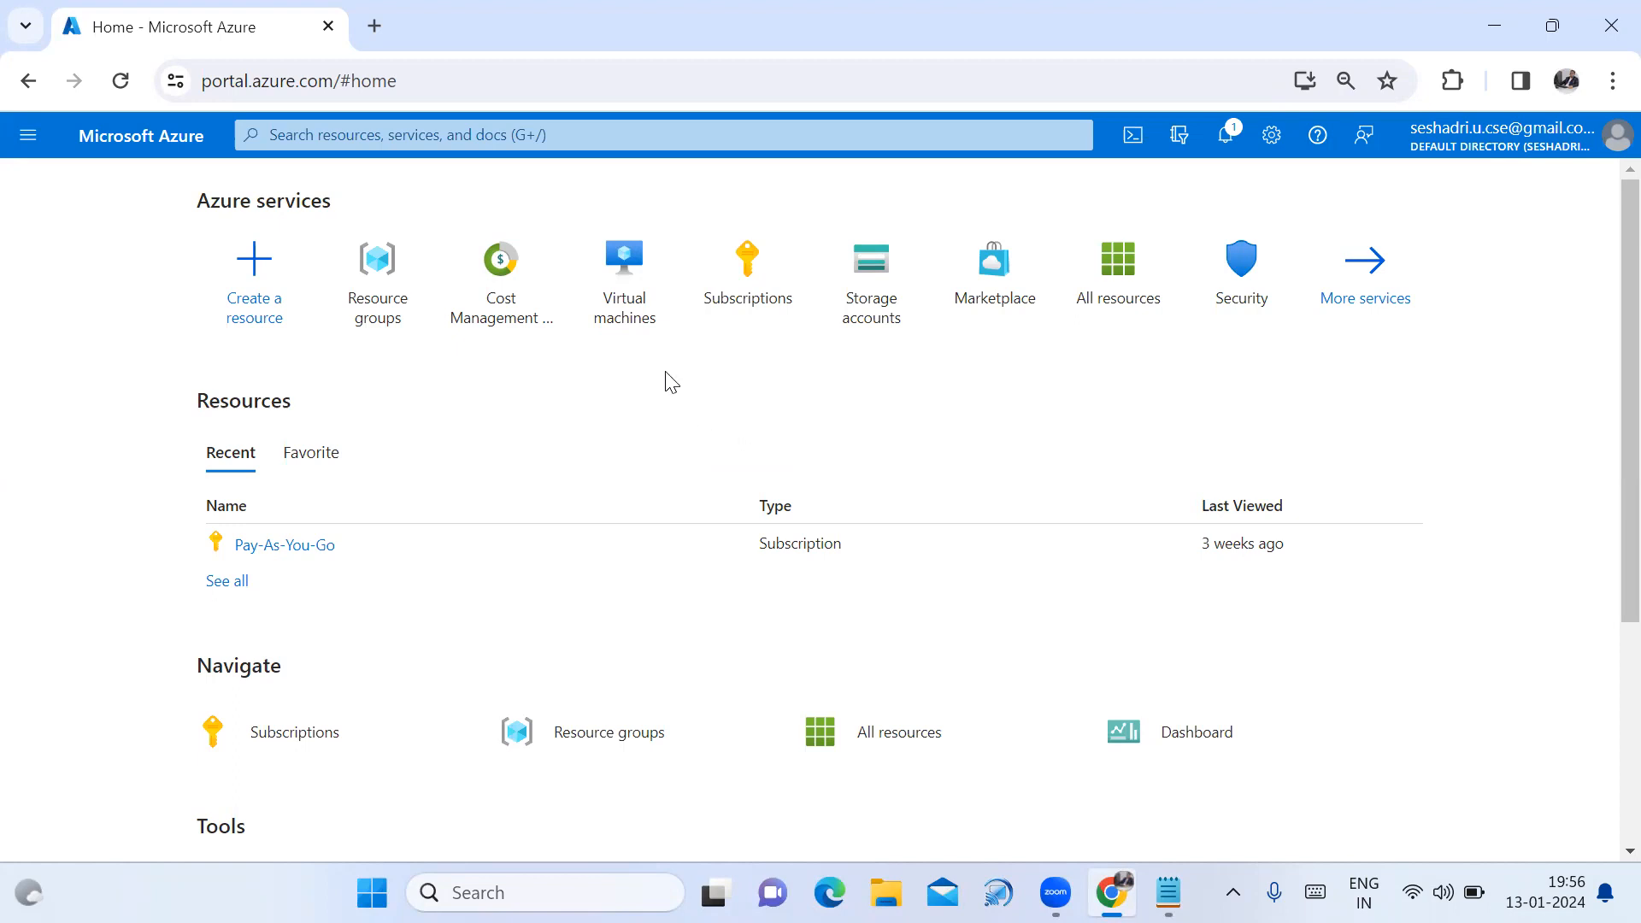
Start creating a new Azure virtual machine in resource group US-102.
left_click(635, 314)
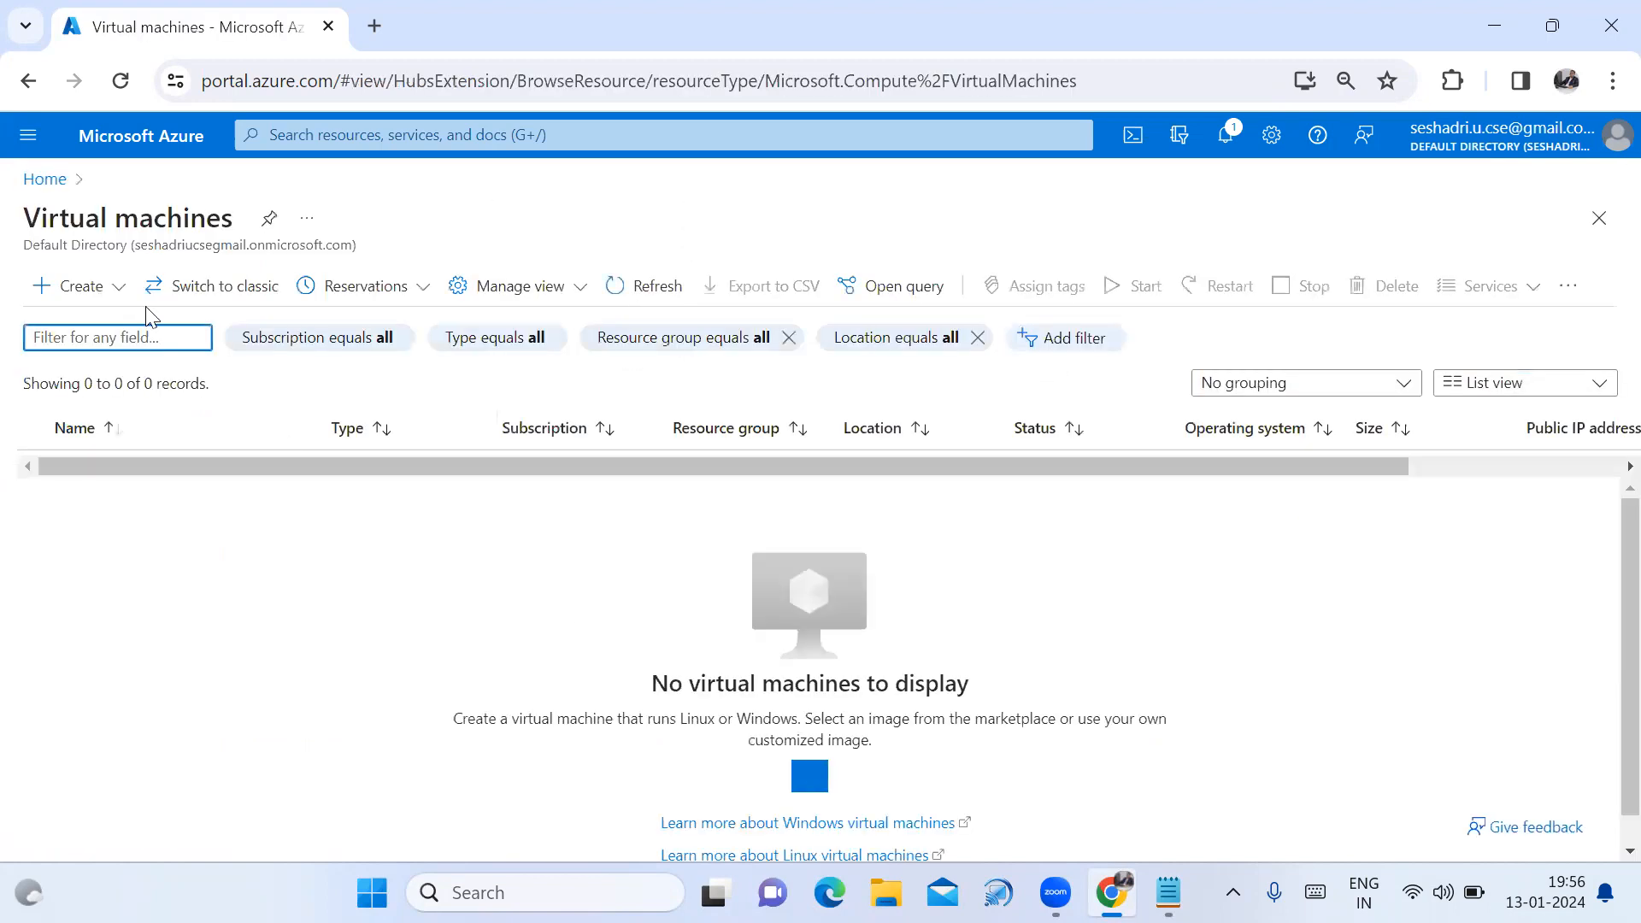
left_click(104, 288)
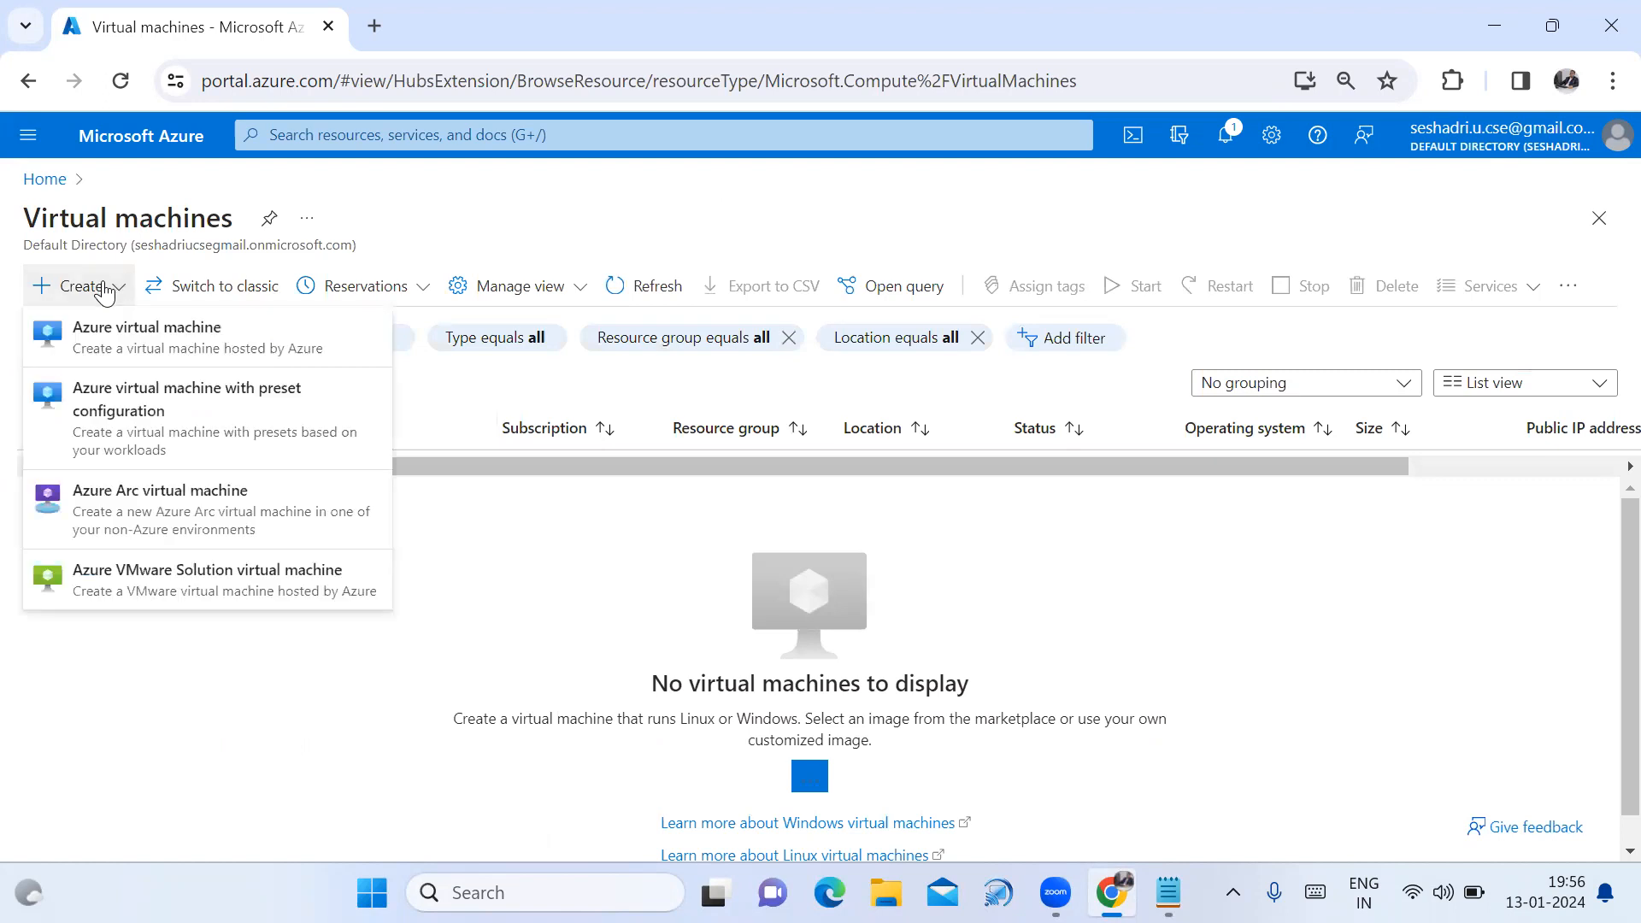
left_click(127, 336)
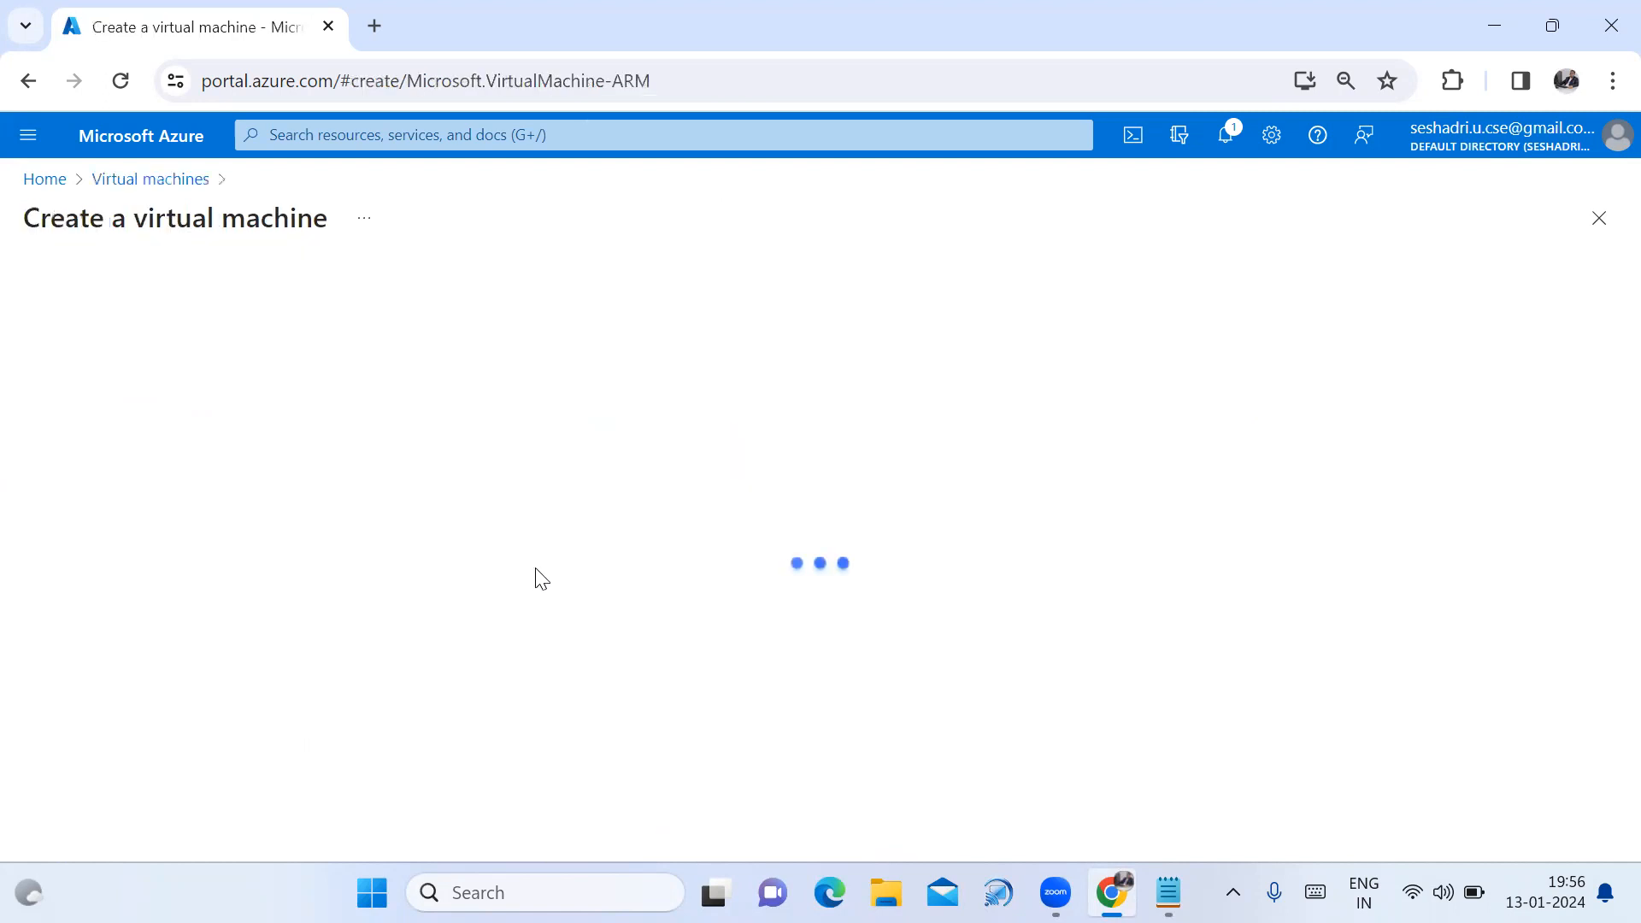
scroll(316, 442, "down", 2)
scroll(956, 480, "down", 2)
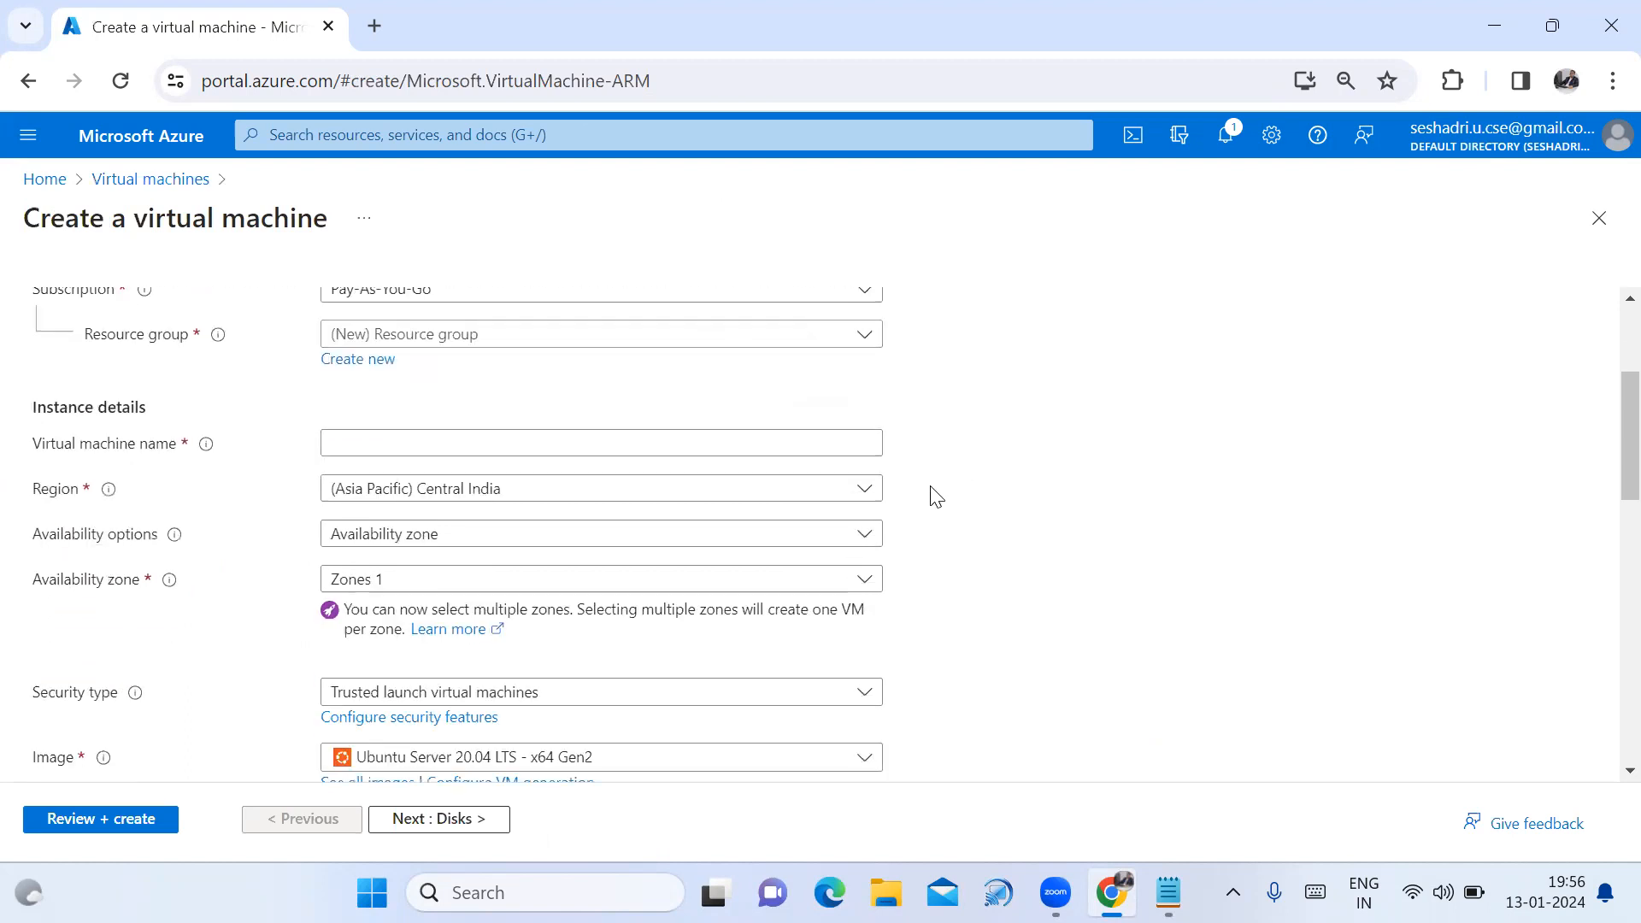
left_click(849, 332)
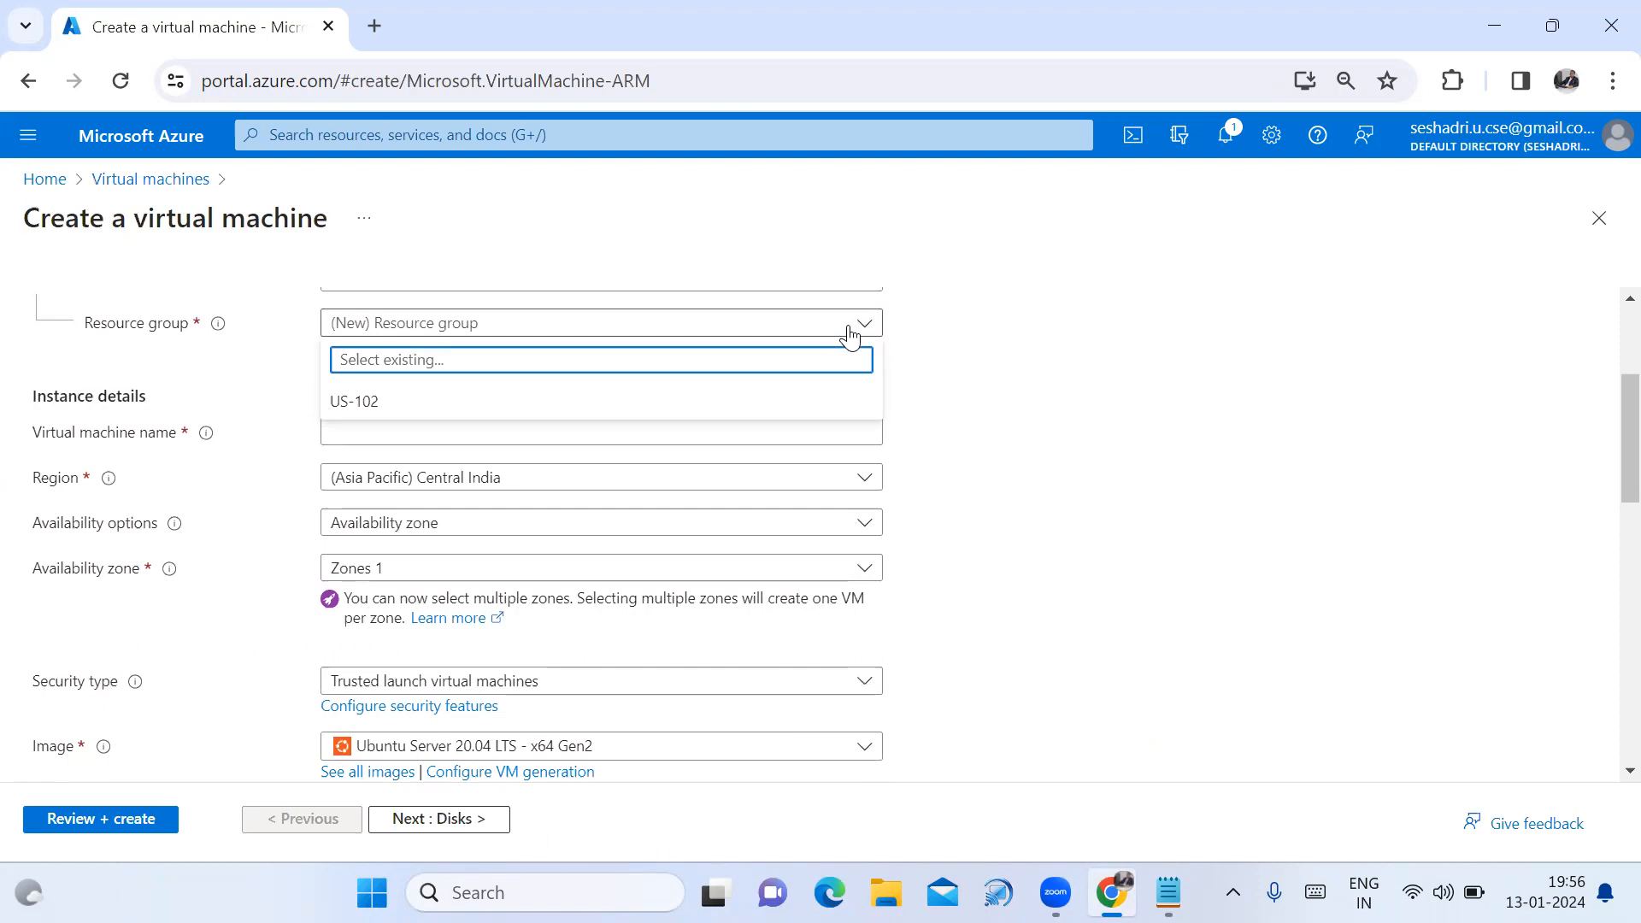
left_click(688, 414)
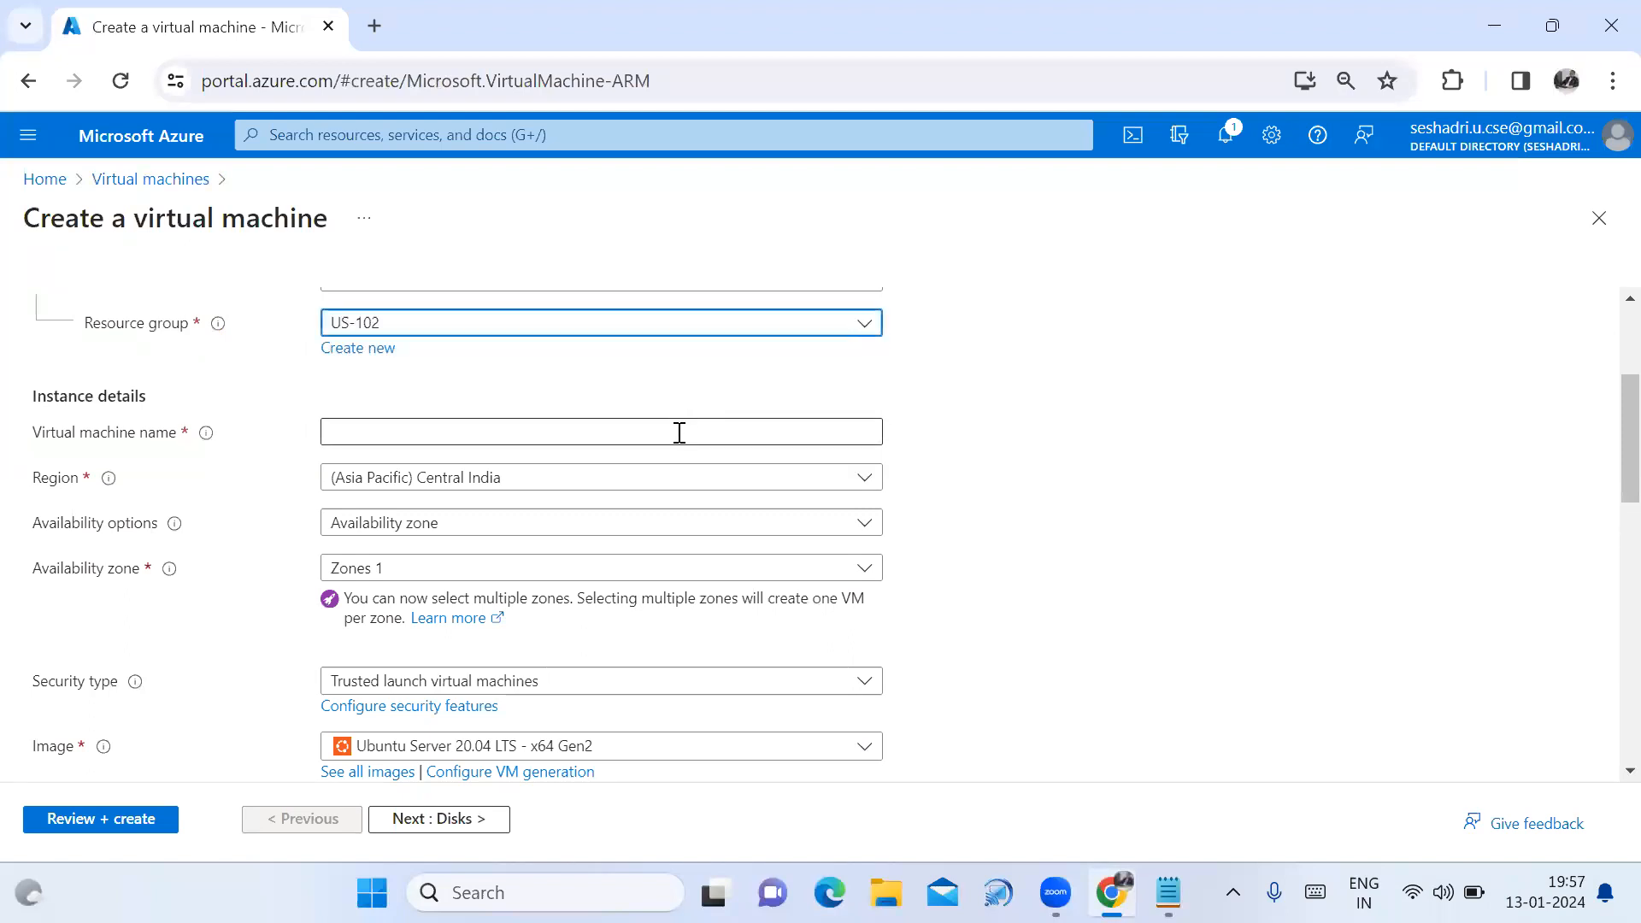
Name the VM Windows1 and paste that name into the Notepad notes.
left_click(679, 434)
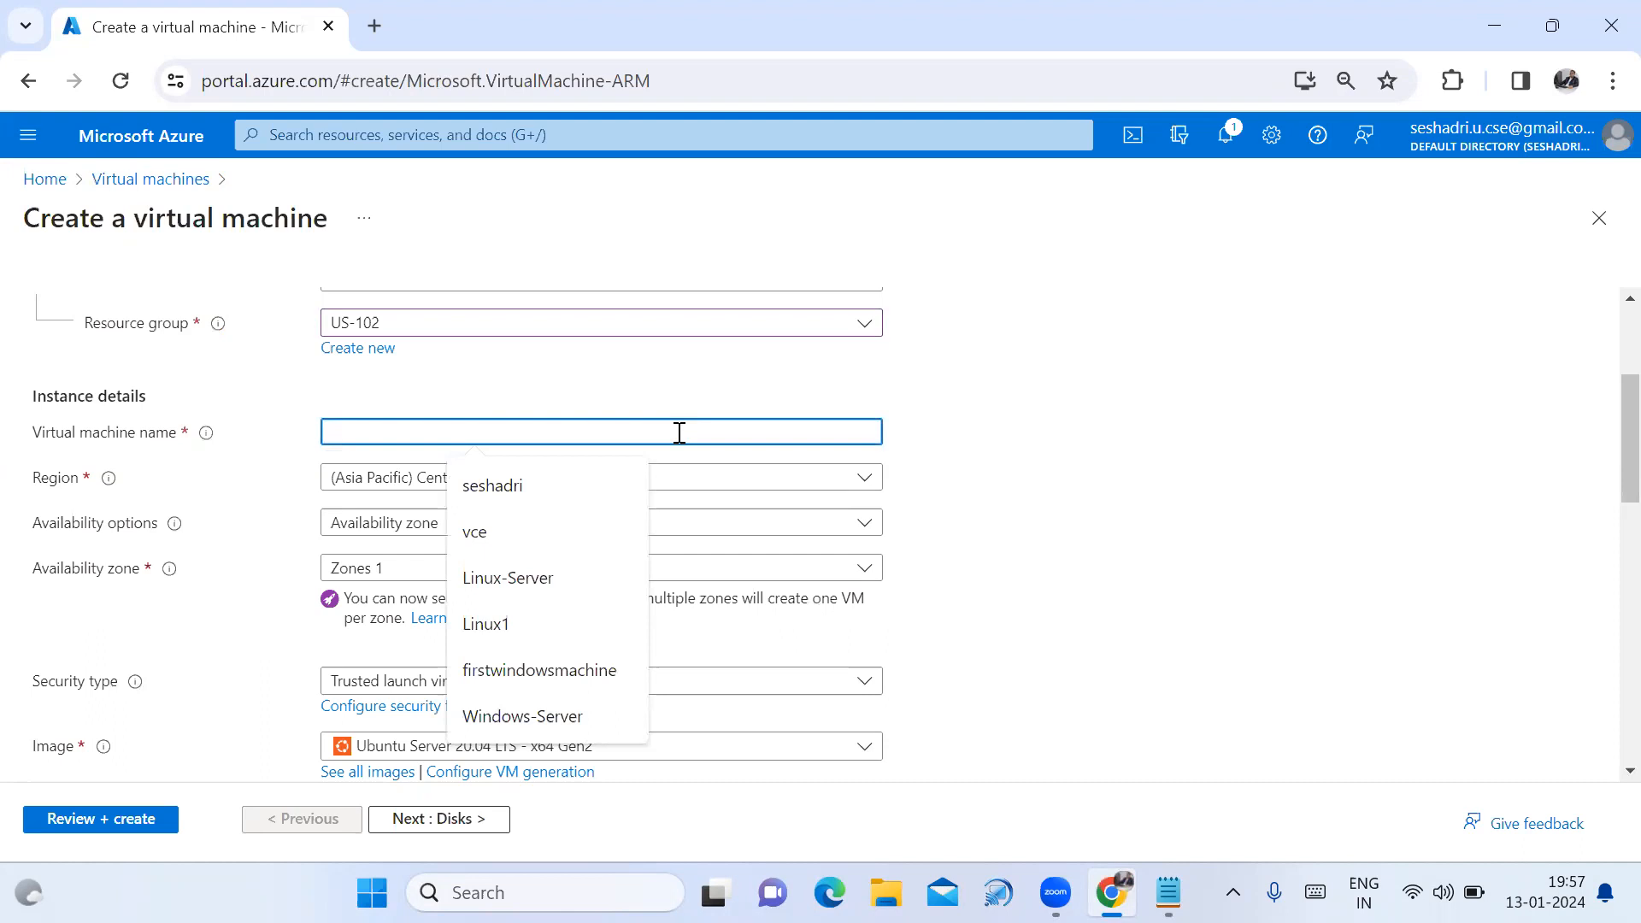
type("Windows1")
double_click(365, 431)
key("ctrl+c")
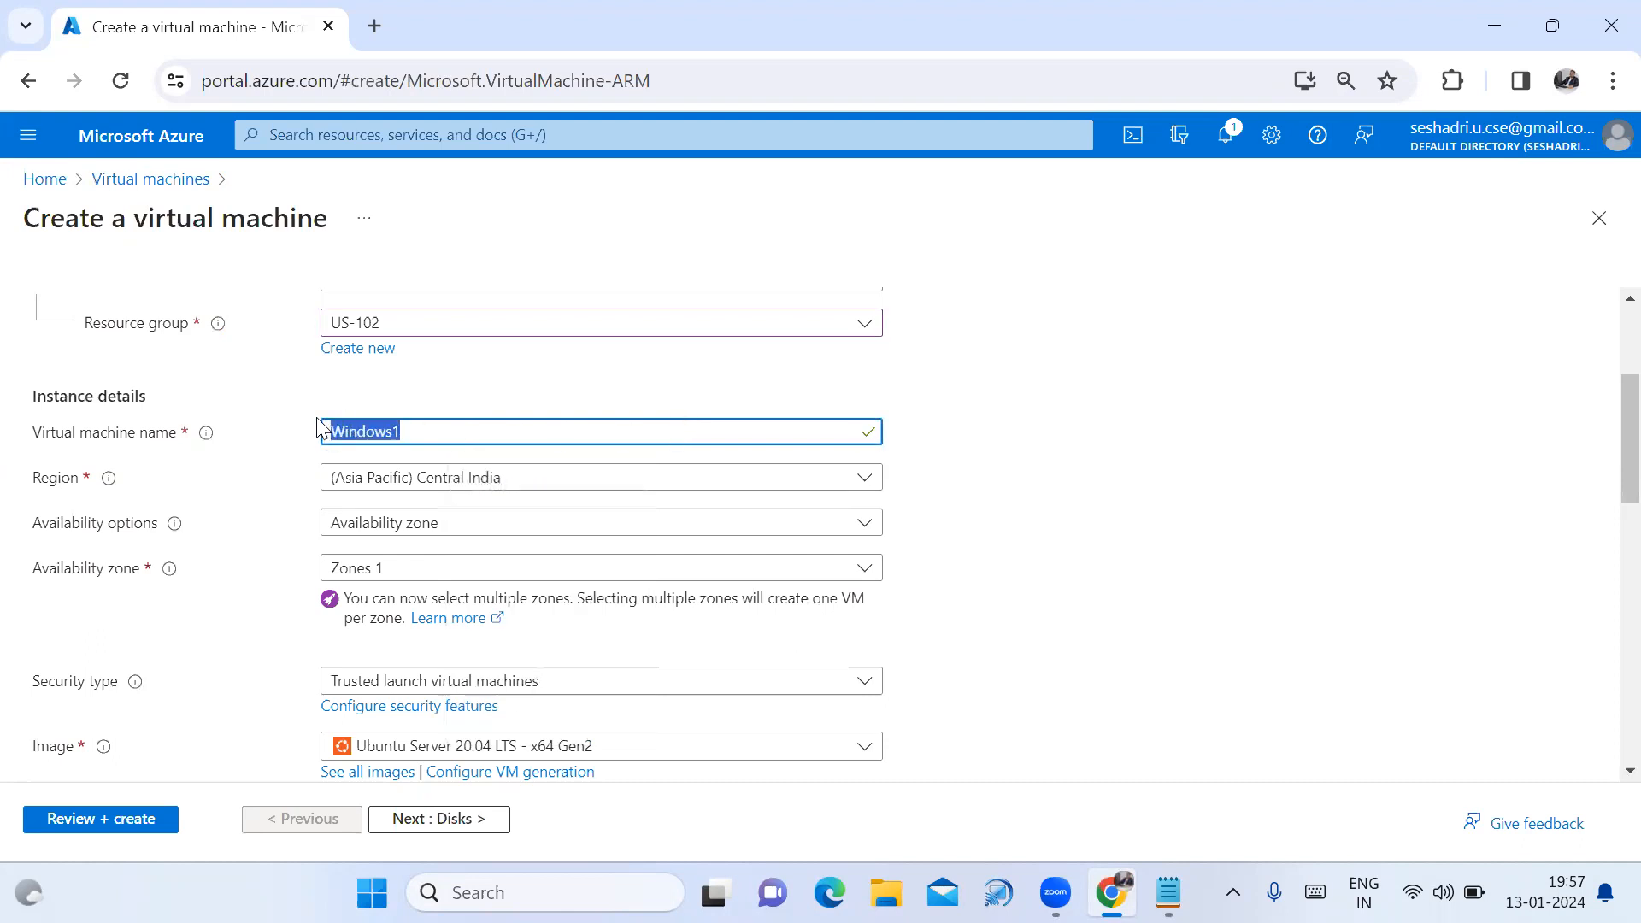
left_click(1167, 893)
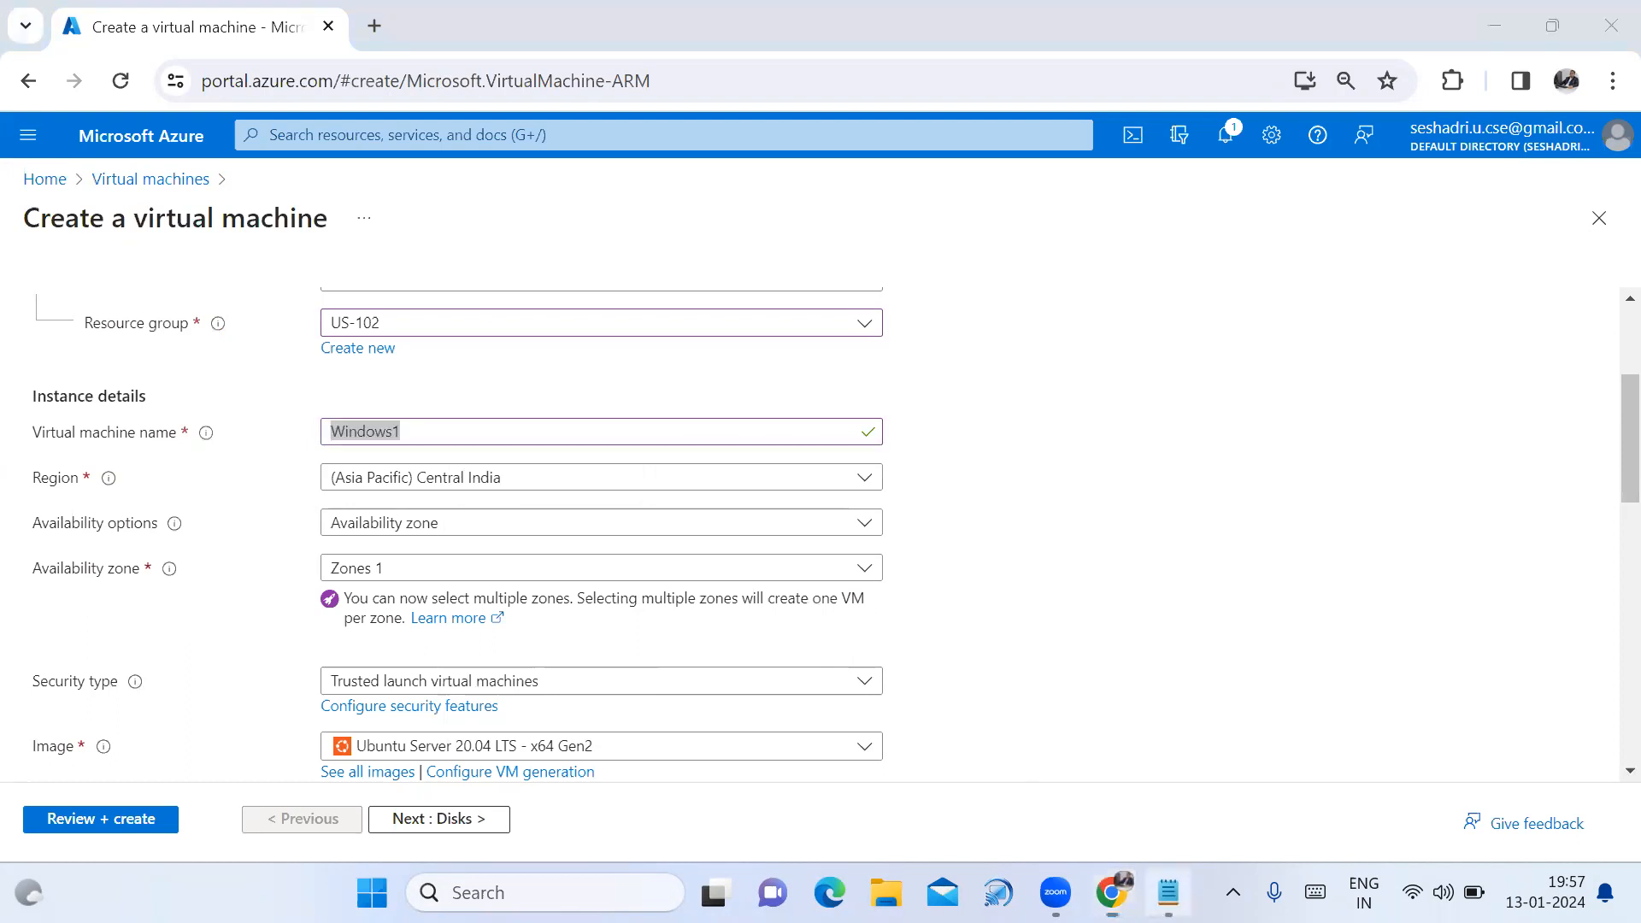
key("ctrl+v")
key("Return")
left_click(1111, 892)
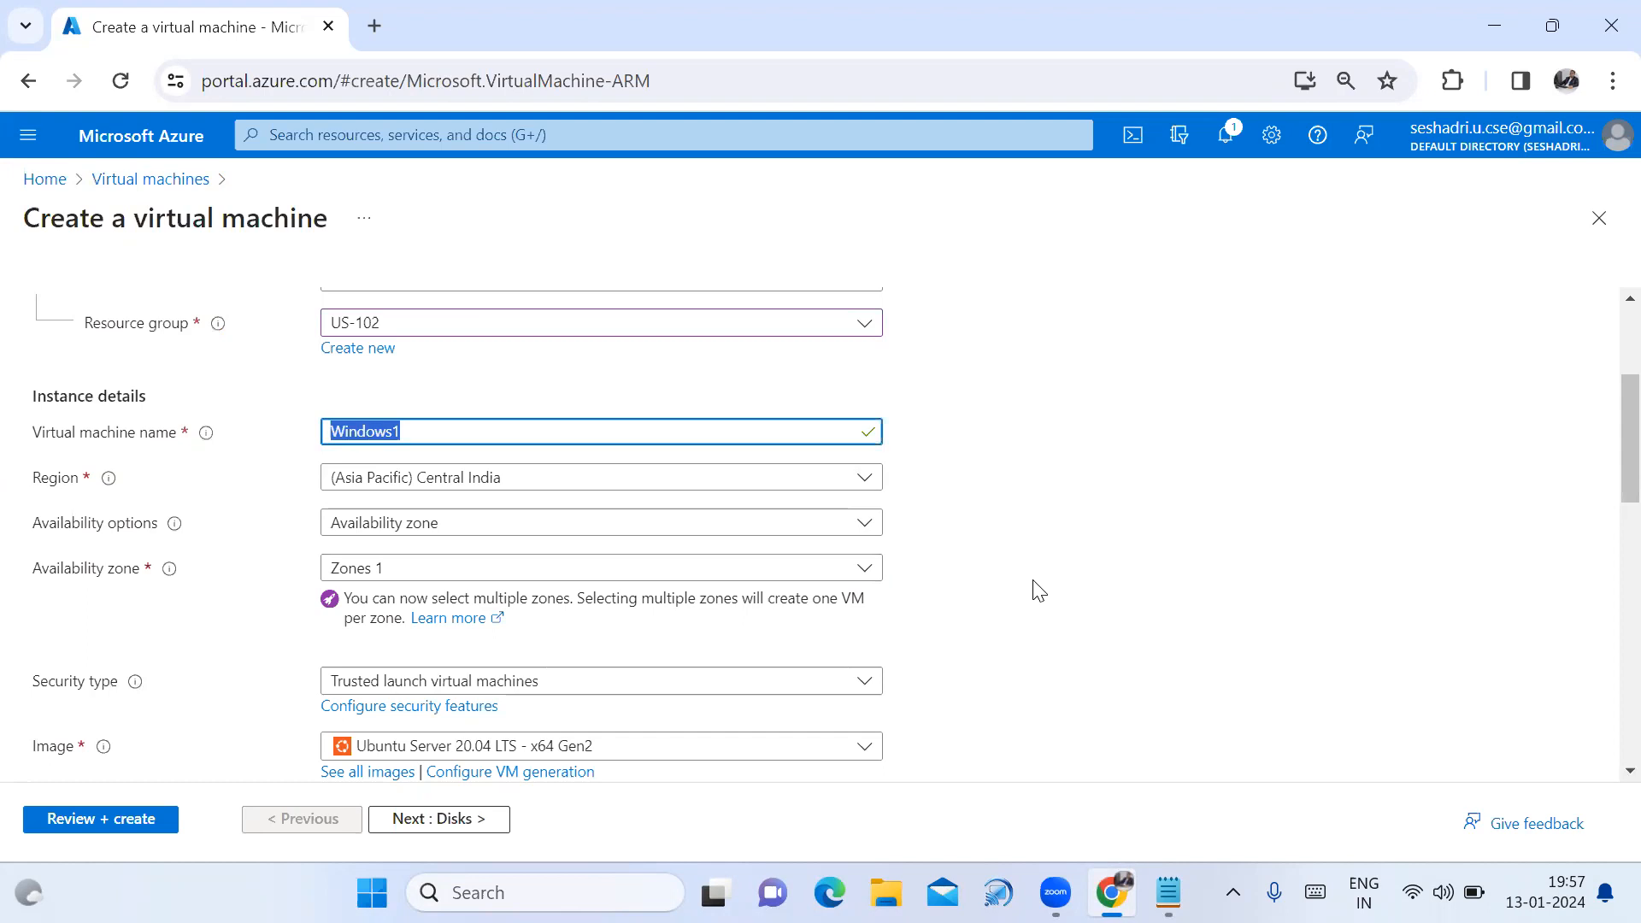
Choose Windows Server 2019 Datacenter as the VM image.
scroll(1034, 590, "down", 1)
scroll(990, 597, "down", 1)
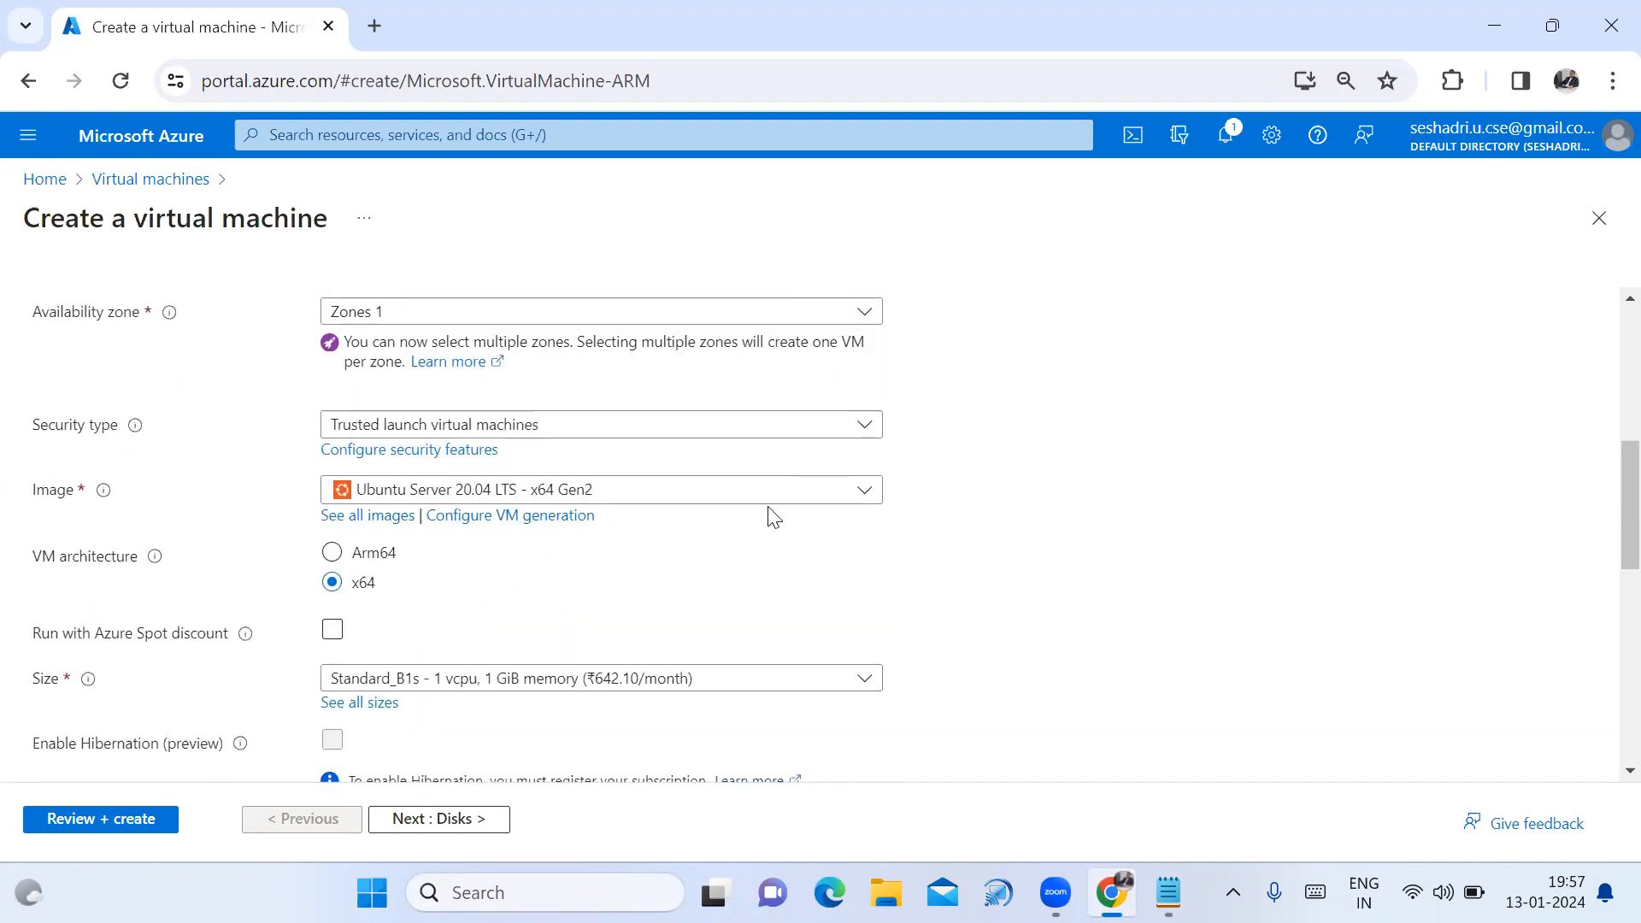
left_click(864, 494)
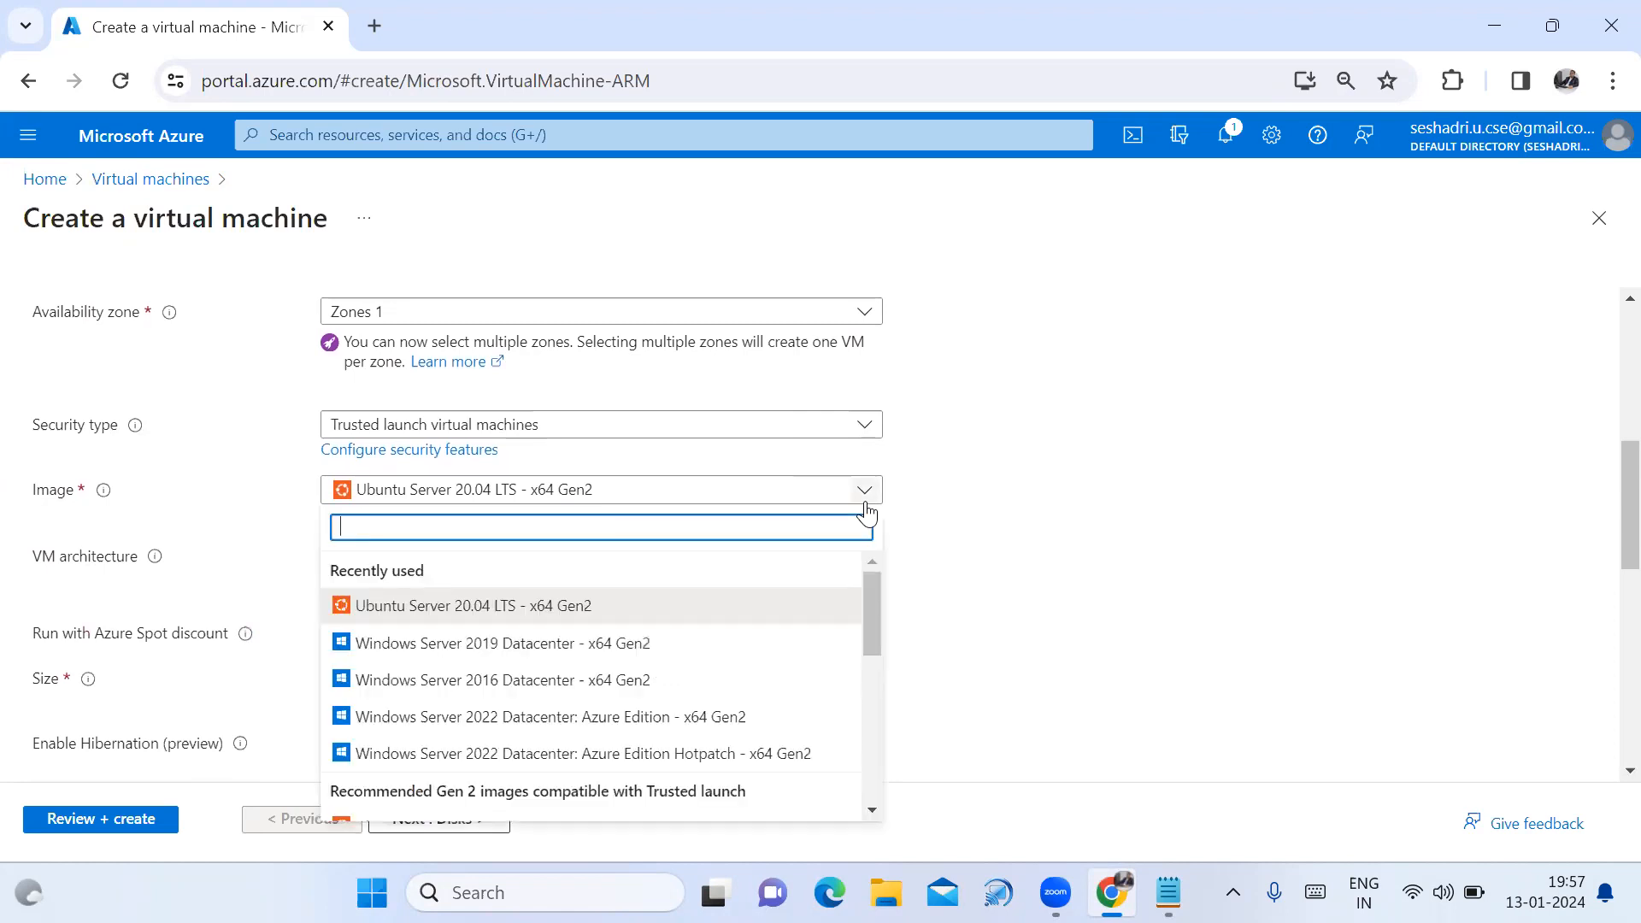
left_click(679, 643)
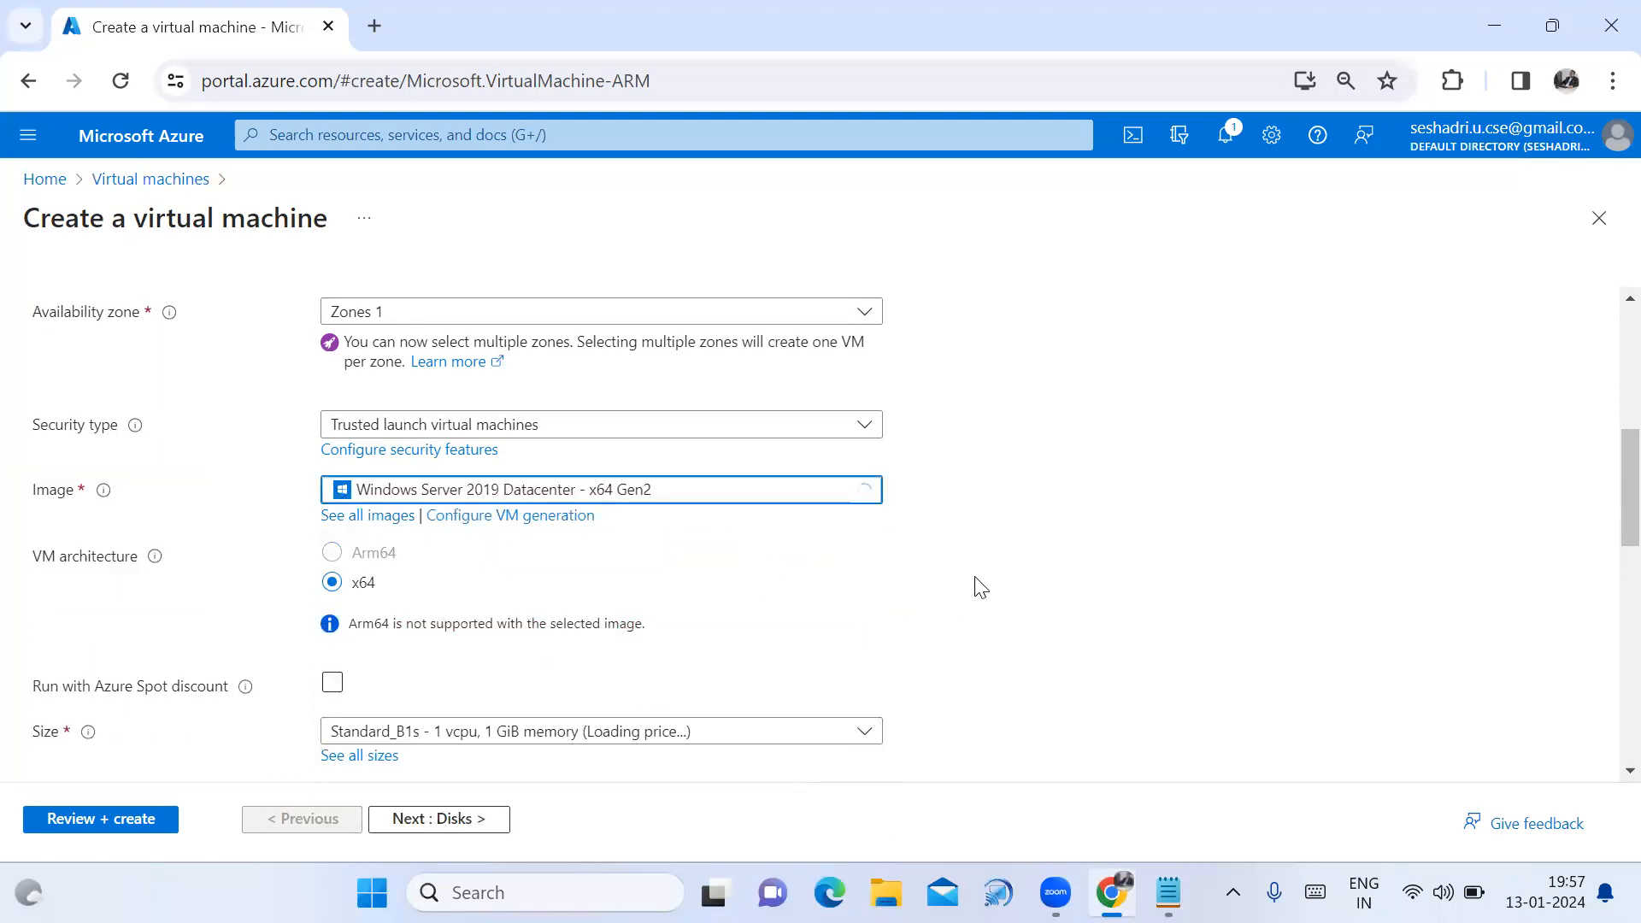
Enter the administrator username and copy it into the Notepad notes below Windows1.
scroll(980, 588, "down", 3)
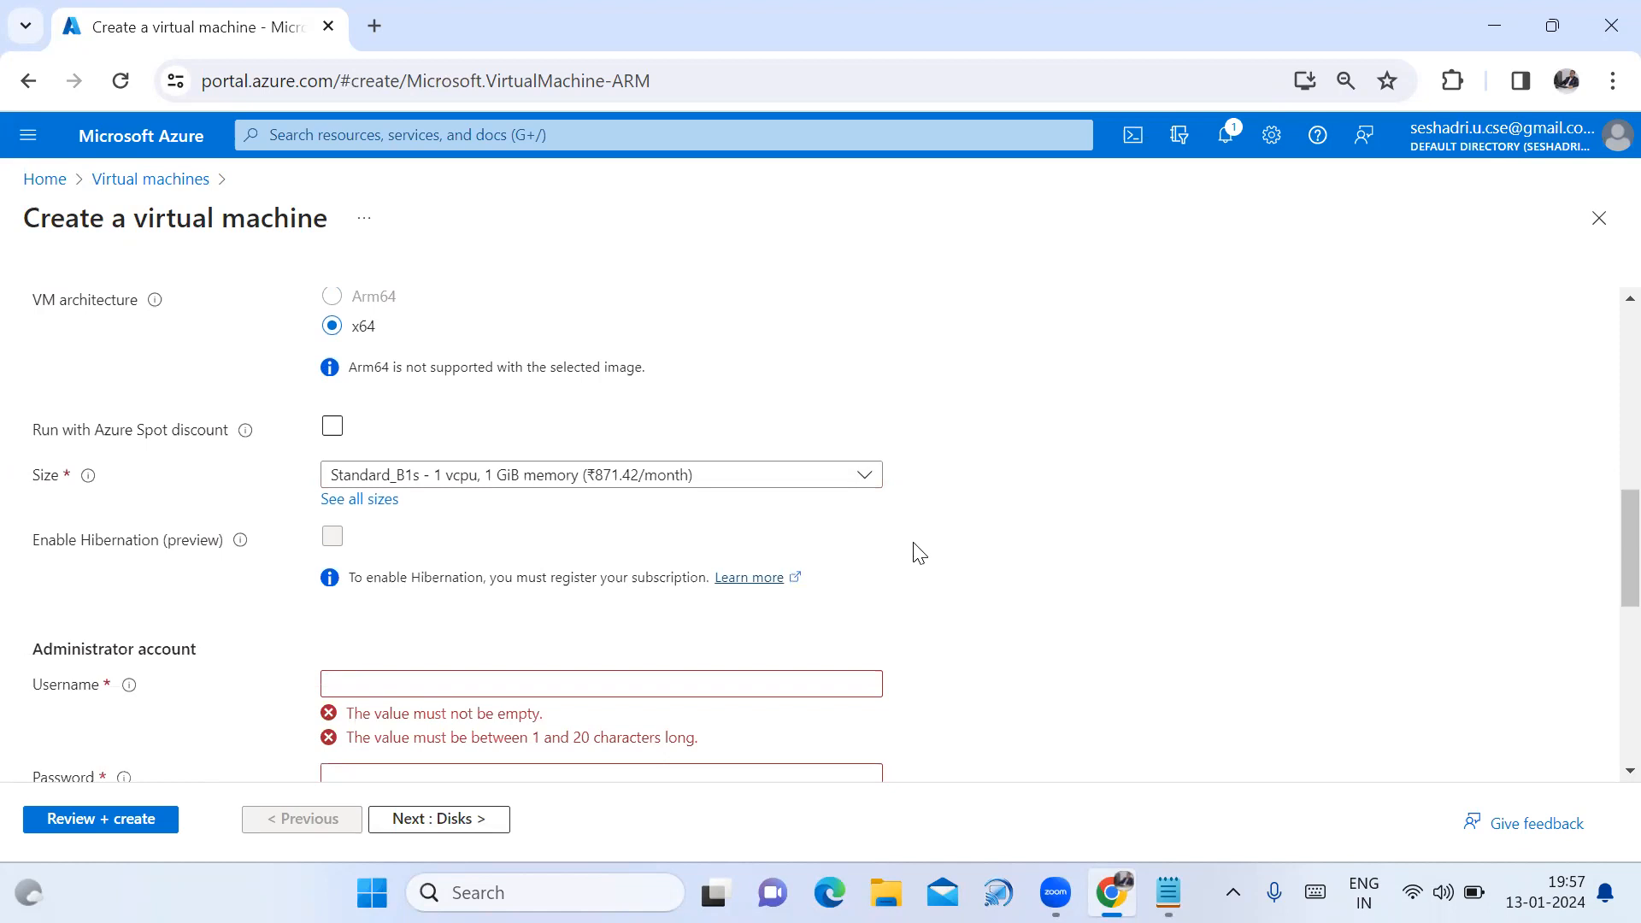
scroll(952, 590, "down", 2)
left_click(720, 559)
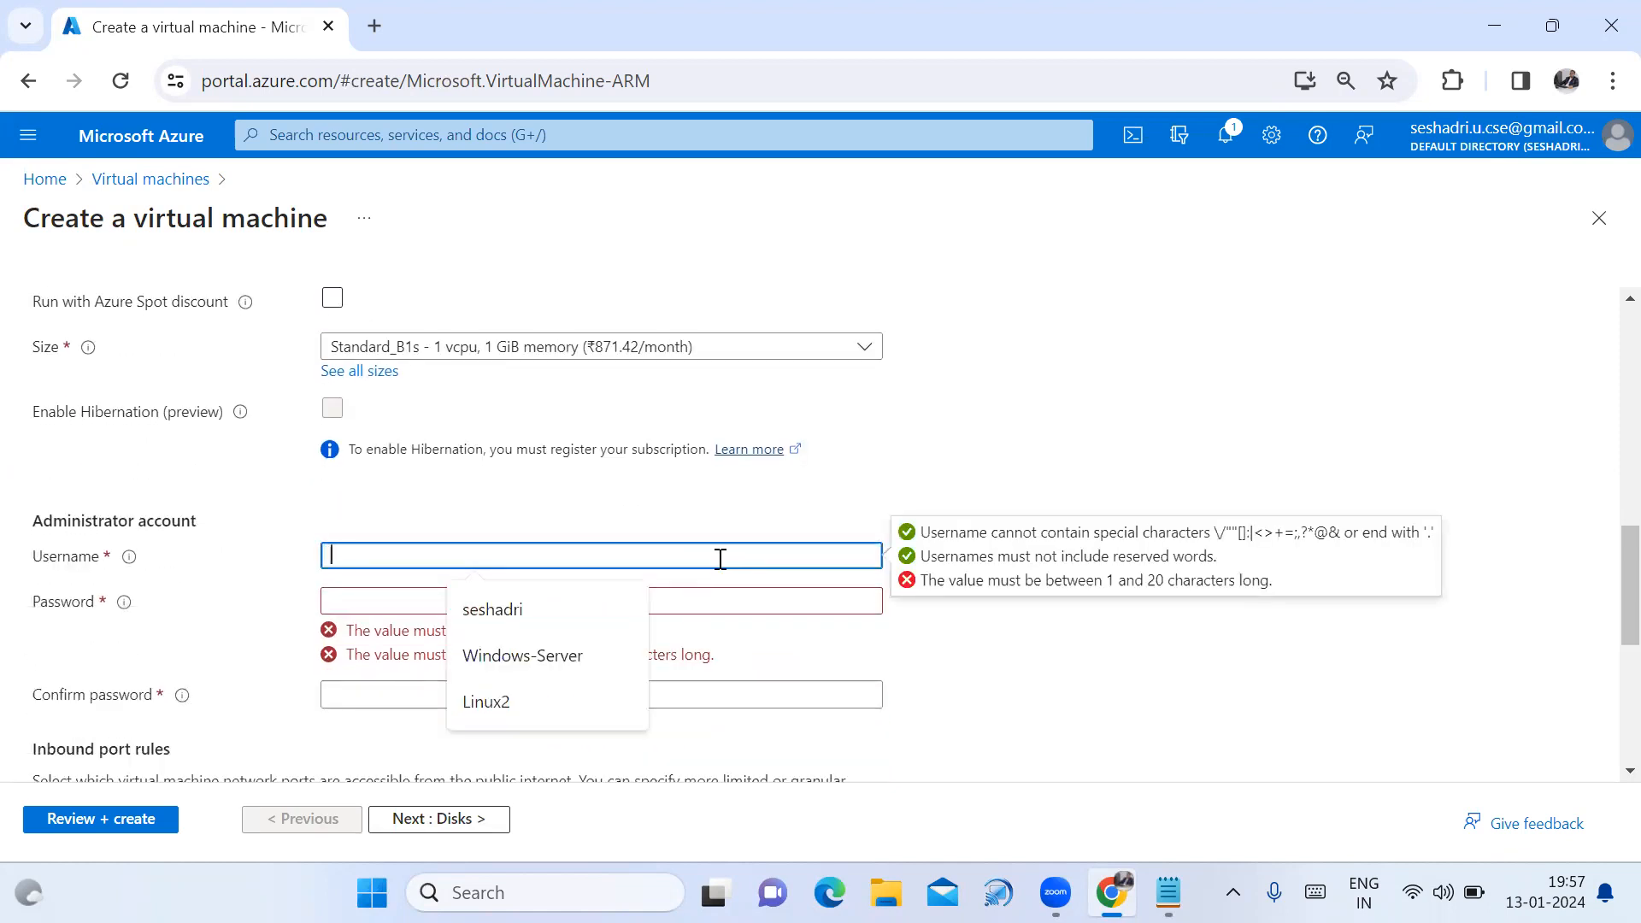
type("Seshadri1")
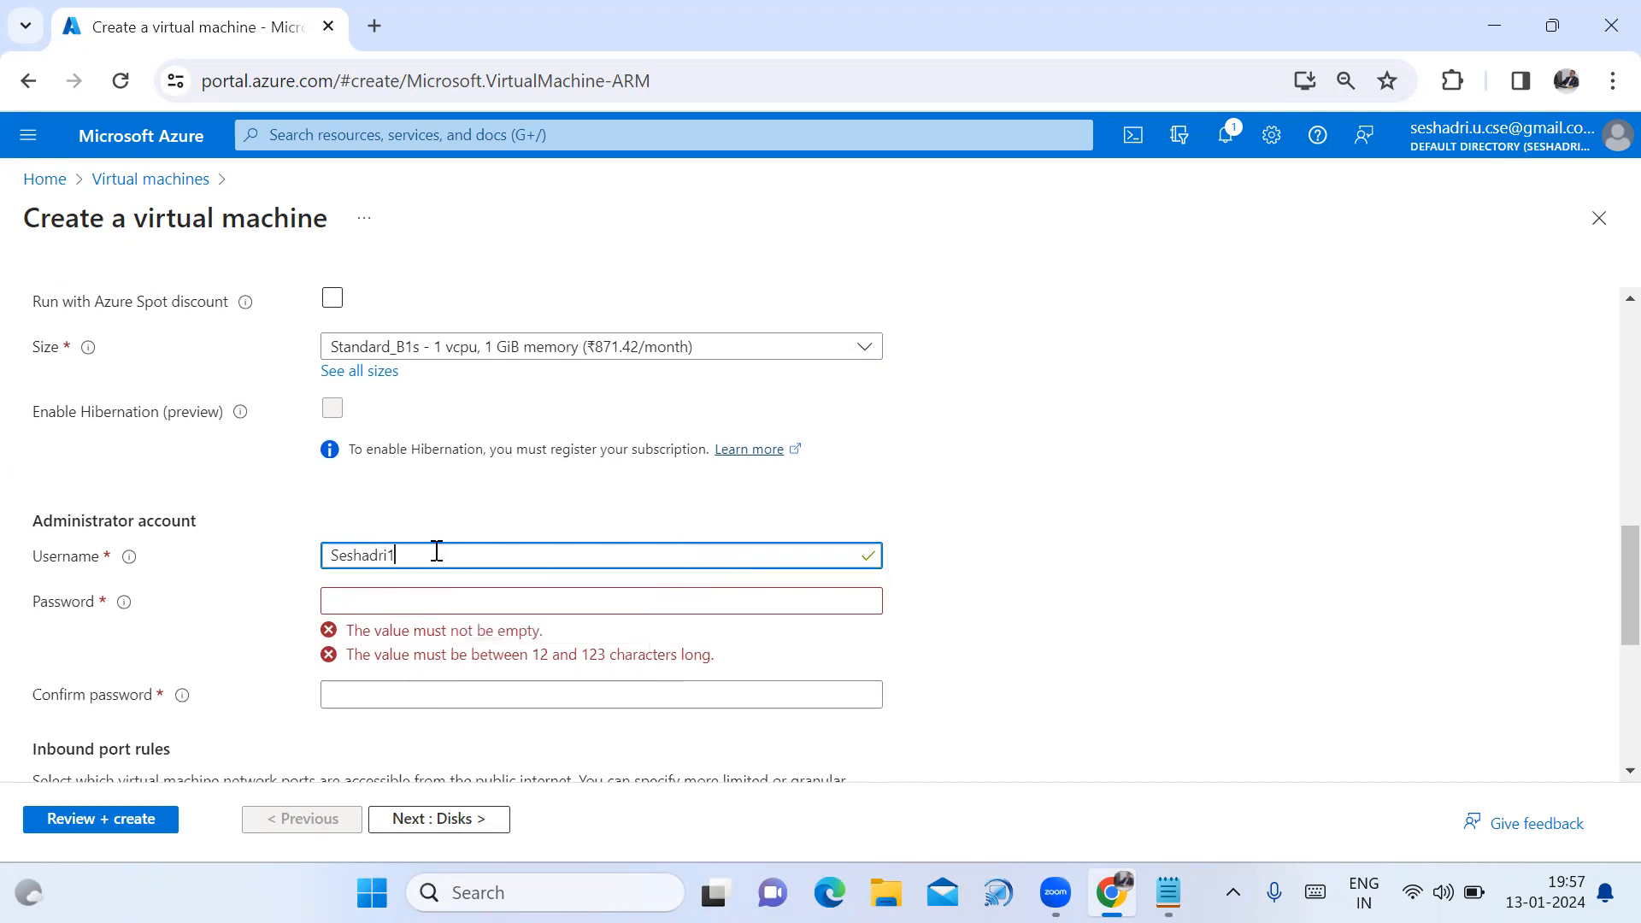
left_click_drag(436, 555, 324, 554)
key("ctrl+c")
left_click(1168, 893)
key("ctrl+v")
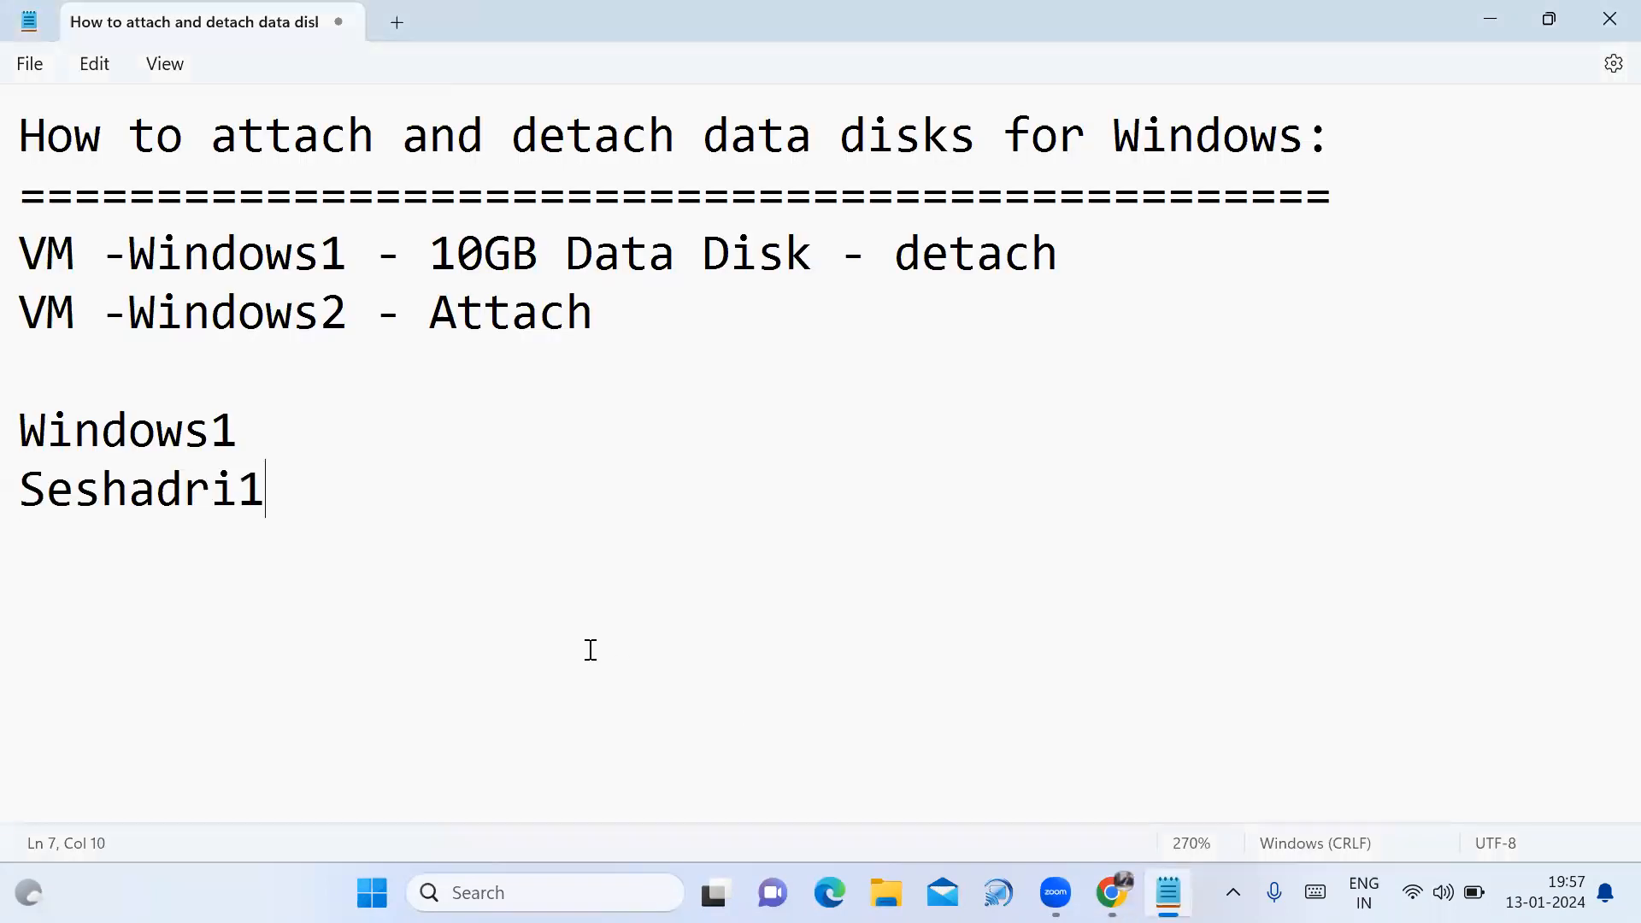
key("Return")
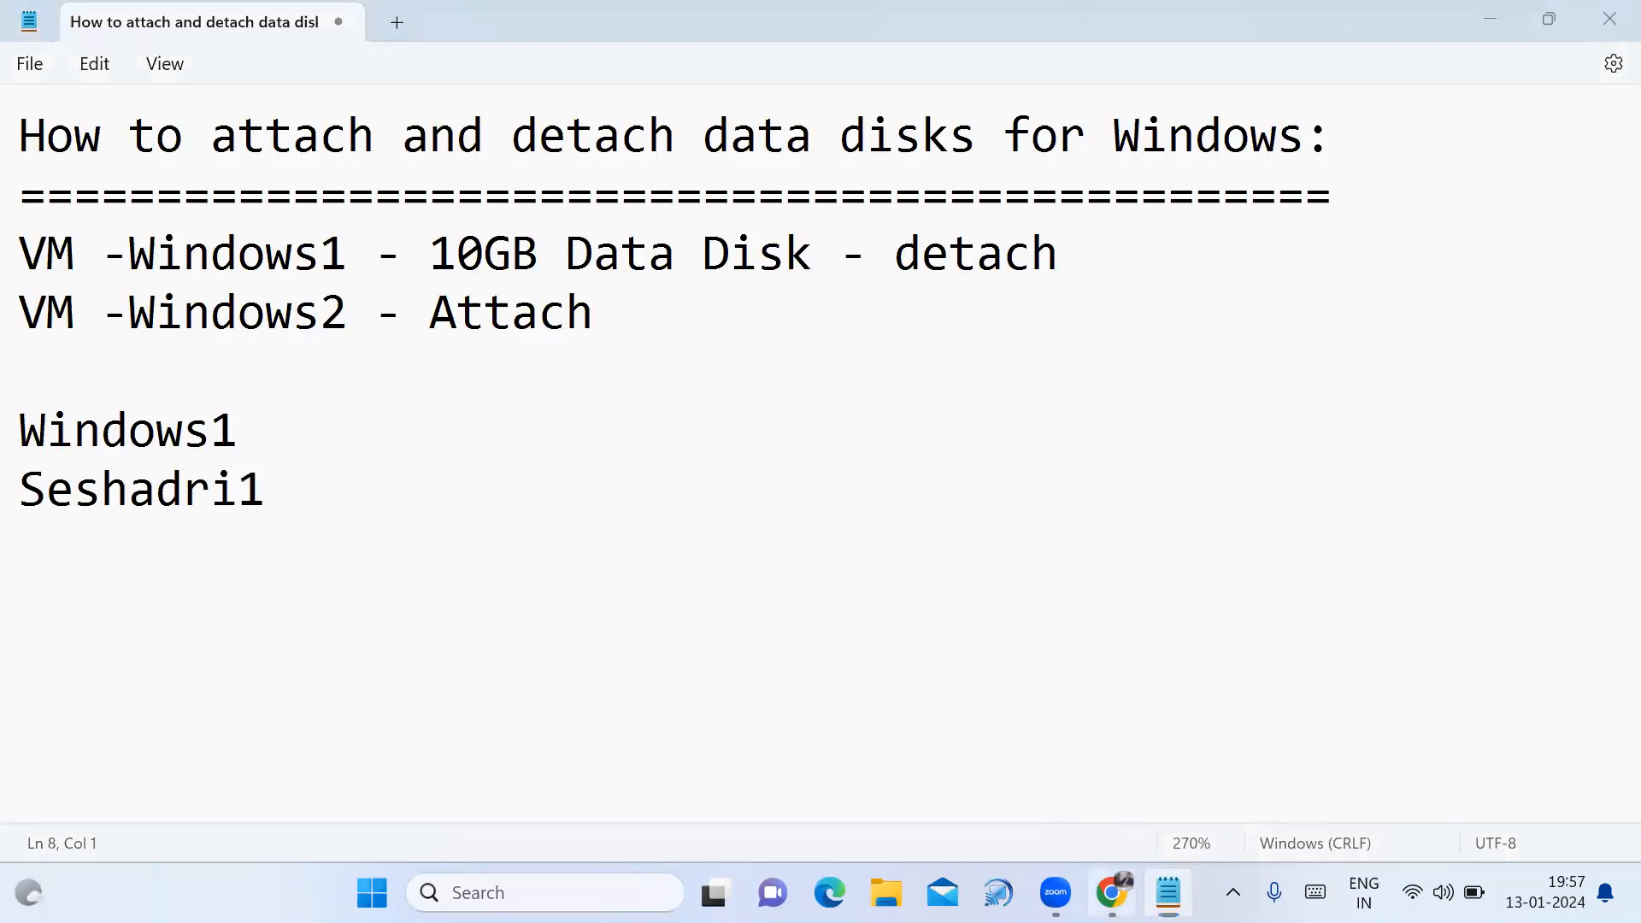
left_click(1111, 893)
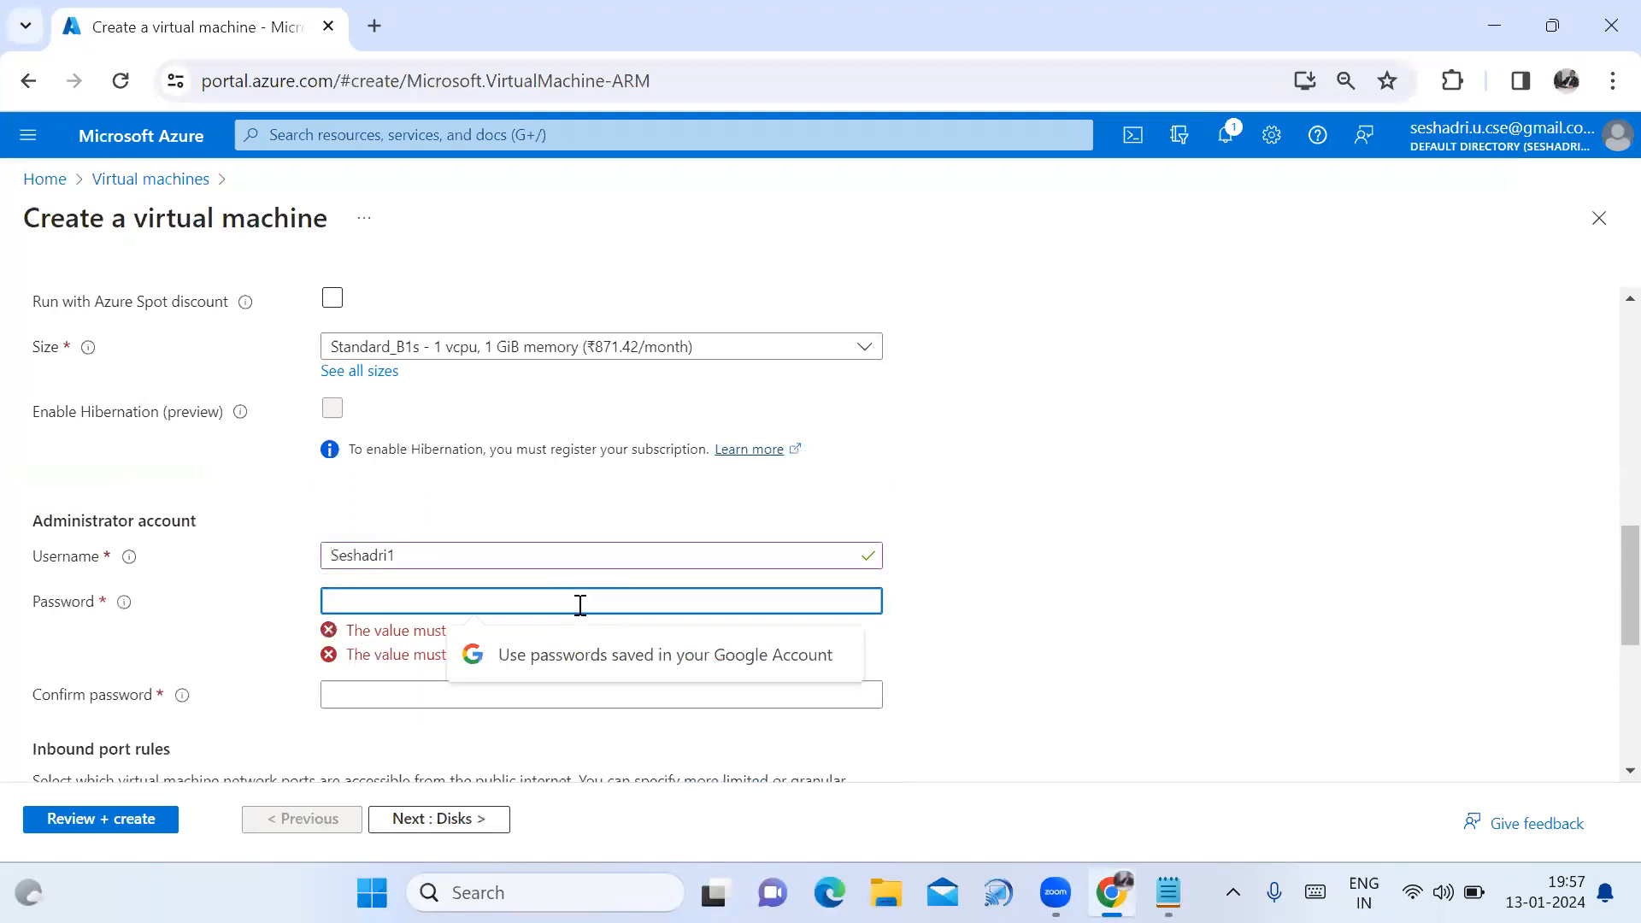
Enter the administrator password and its matching confirmation, leaving RDP (3389) inbound allowed.
type("*************")
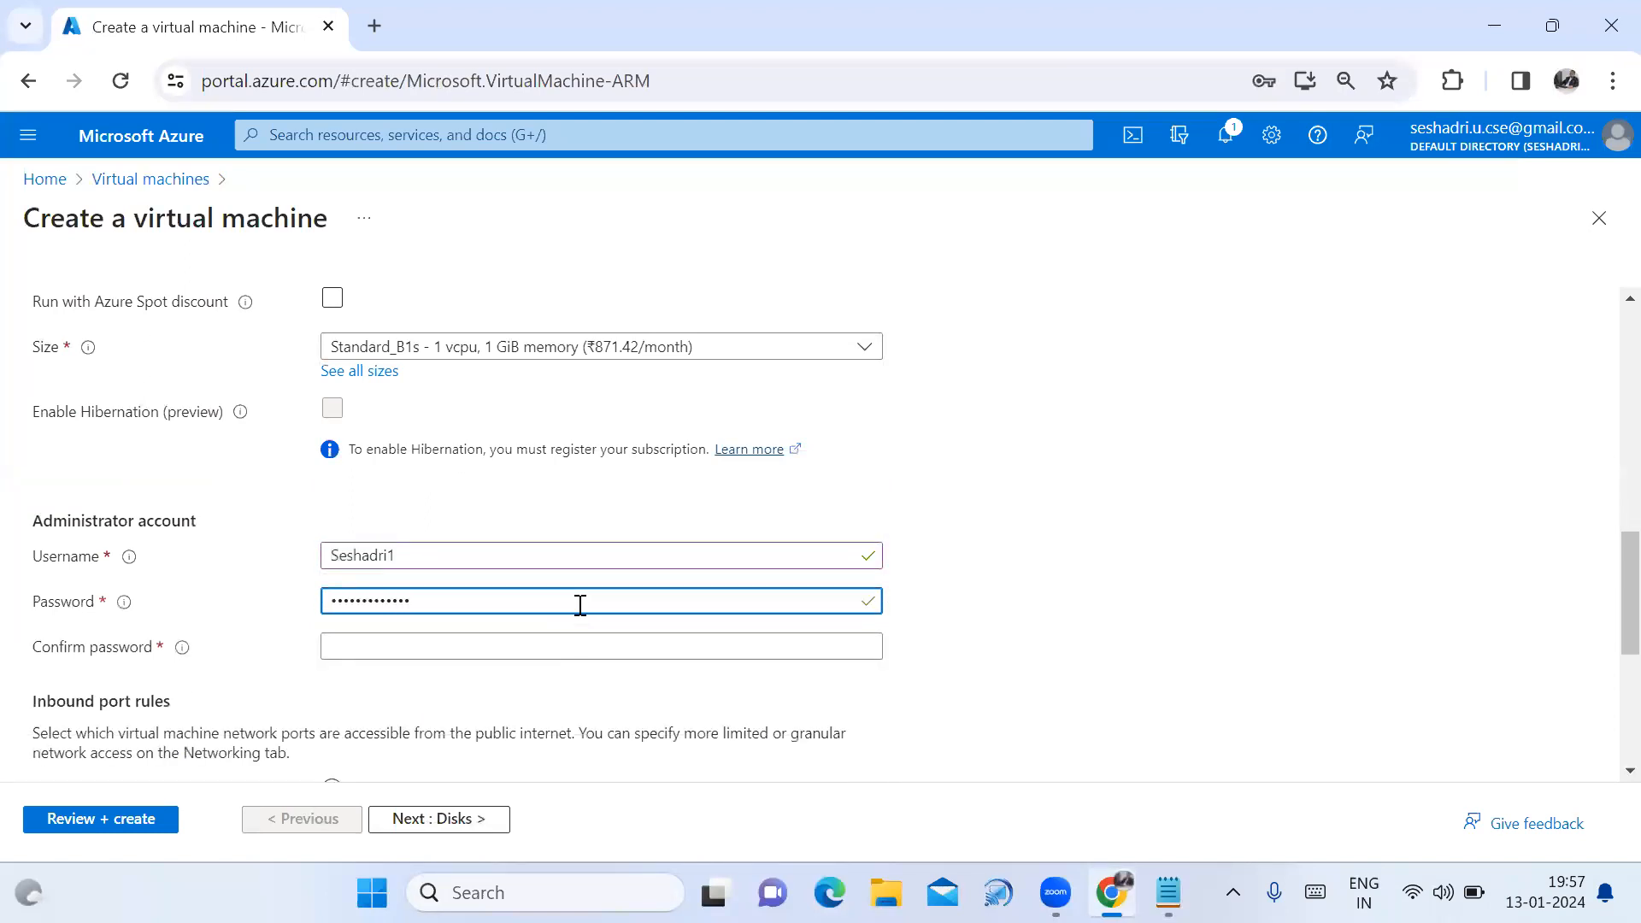
left_click(583, 641)
type("*********")
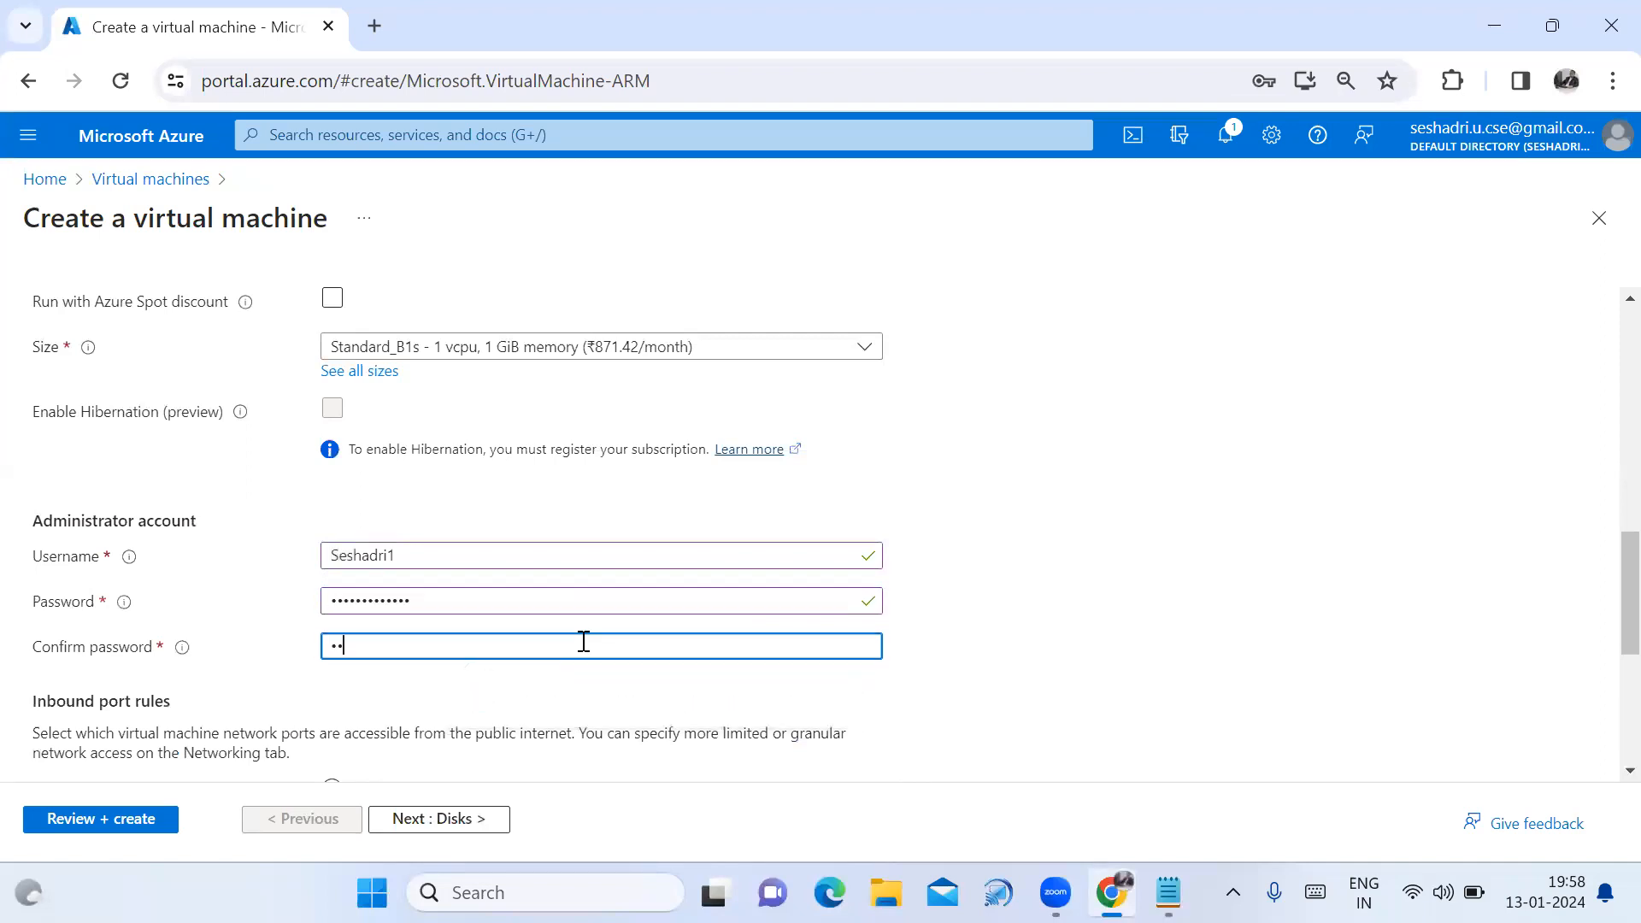
type("****")
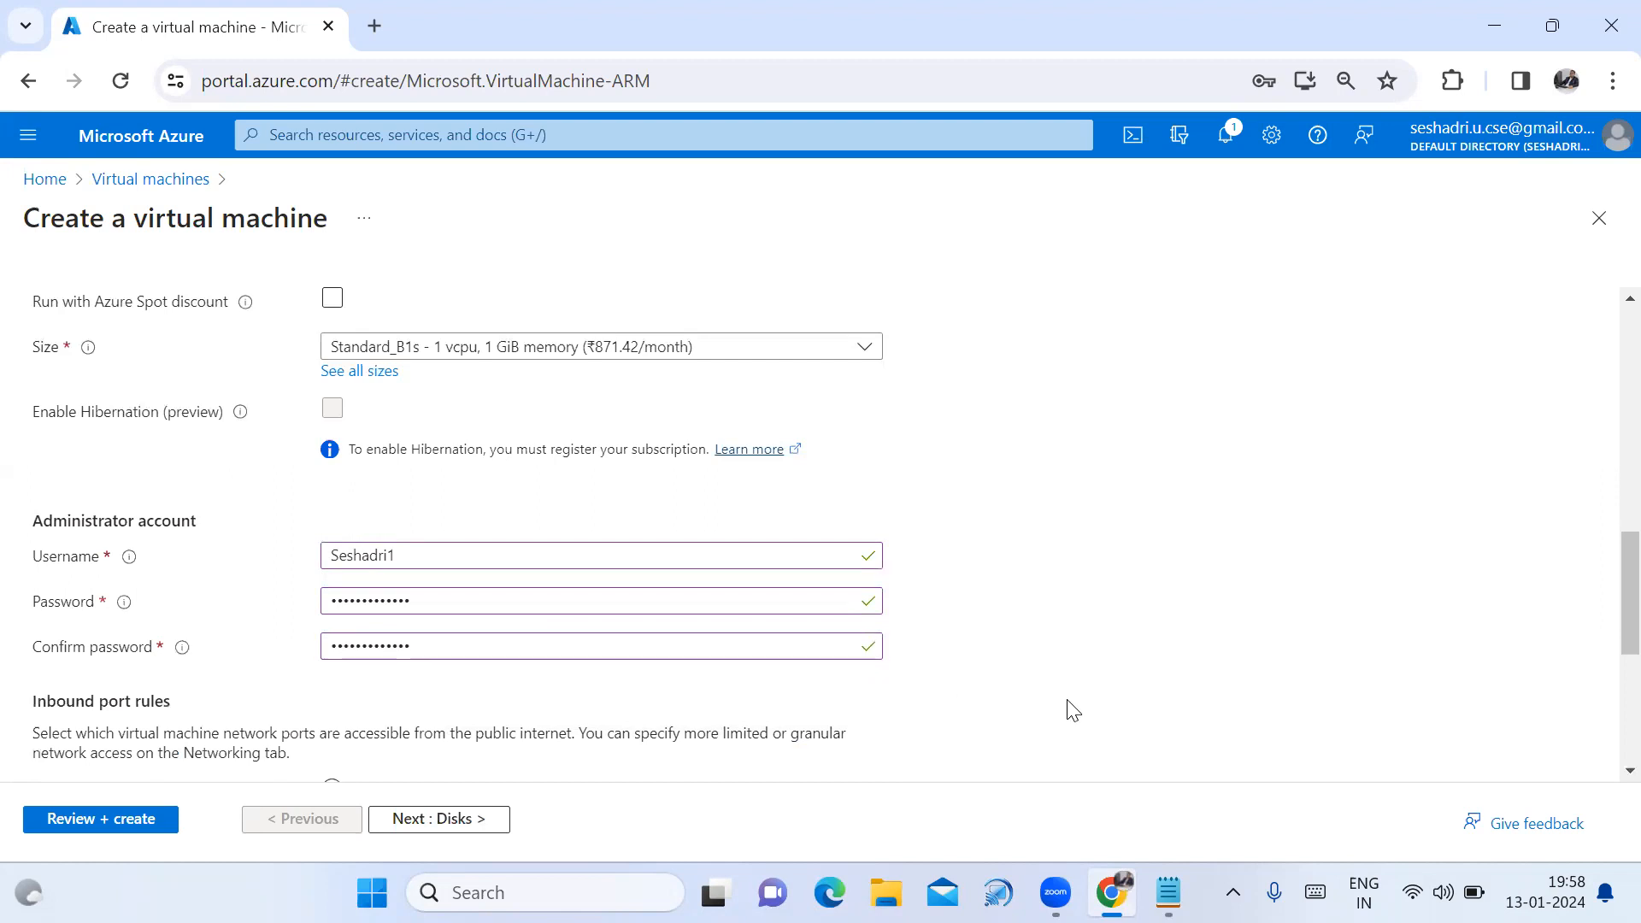
scroll(983, 718, "down", 5)
scroll(944, 583, "down", 1)
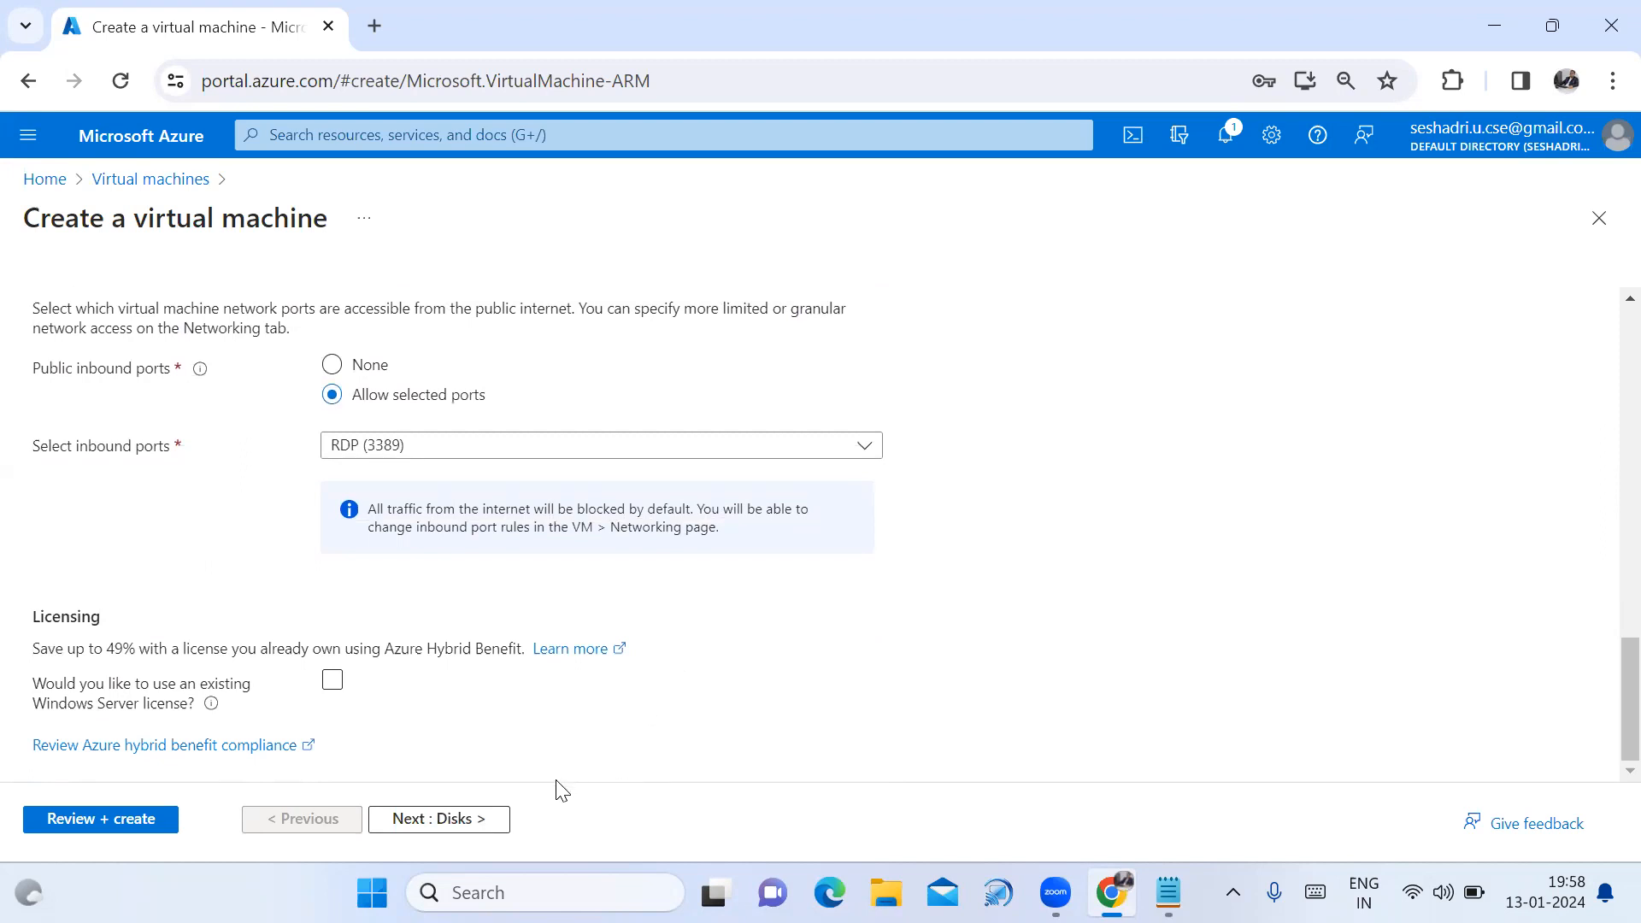
Go to the Disks tab, keep the OS disk as Premium SSD, and view Data disks.
left_click(498, 824)
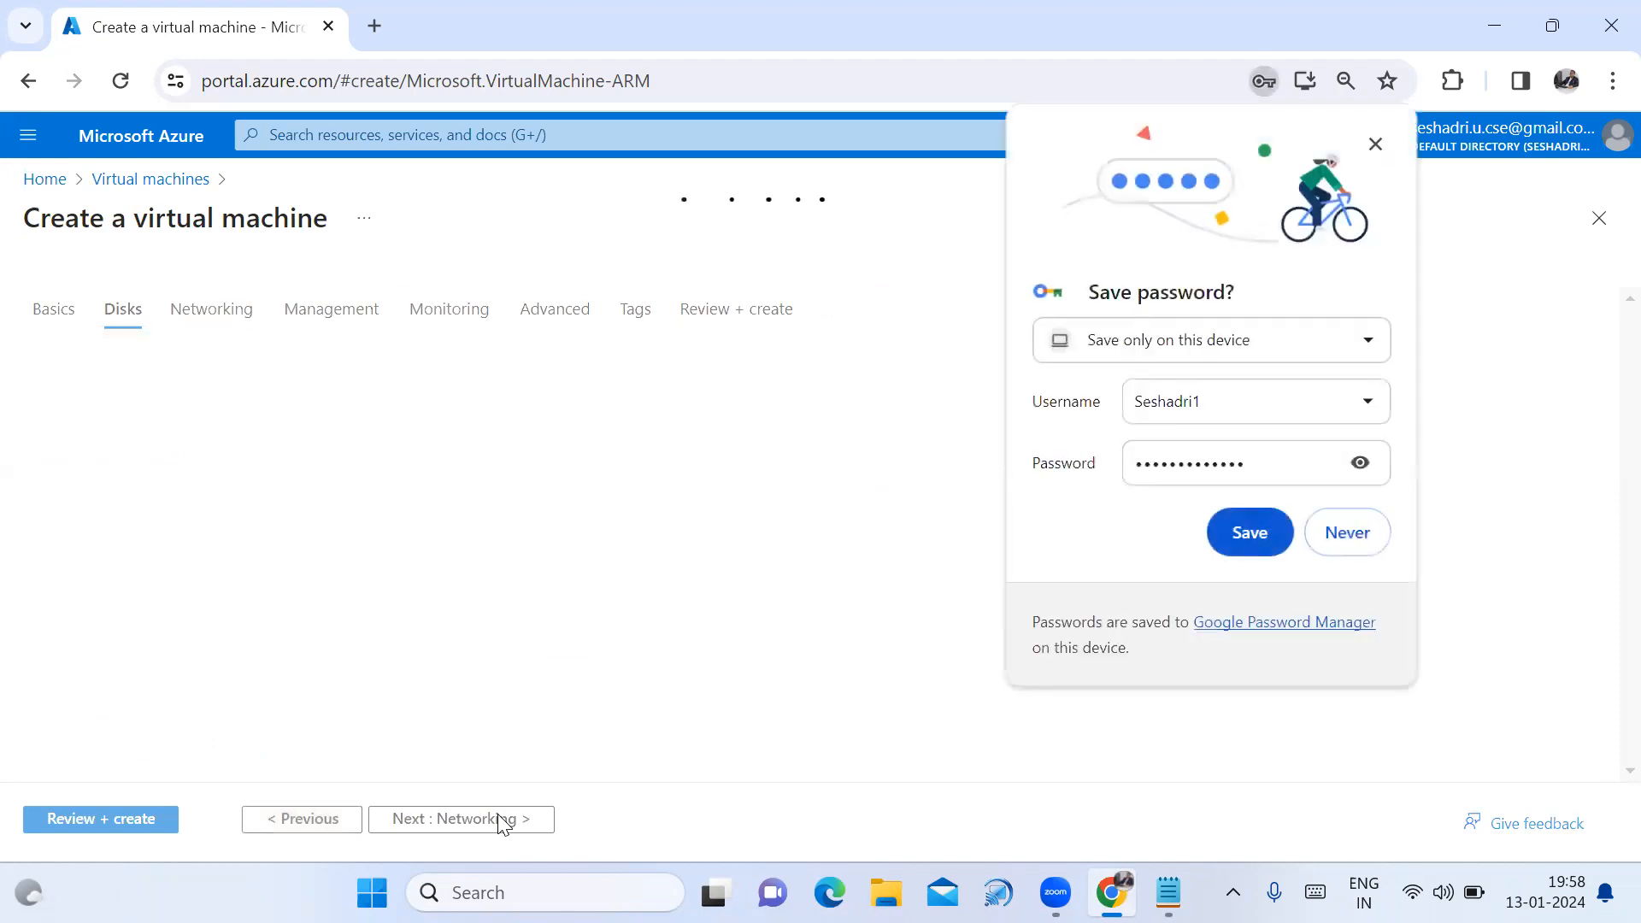
left_click(1375, 143)
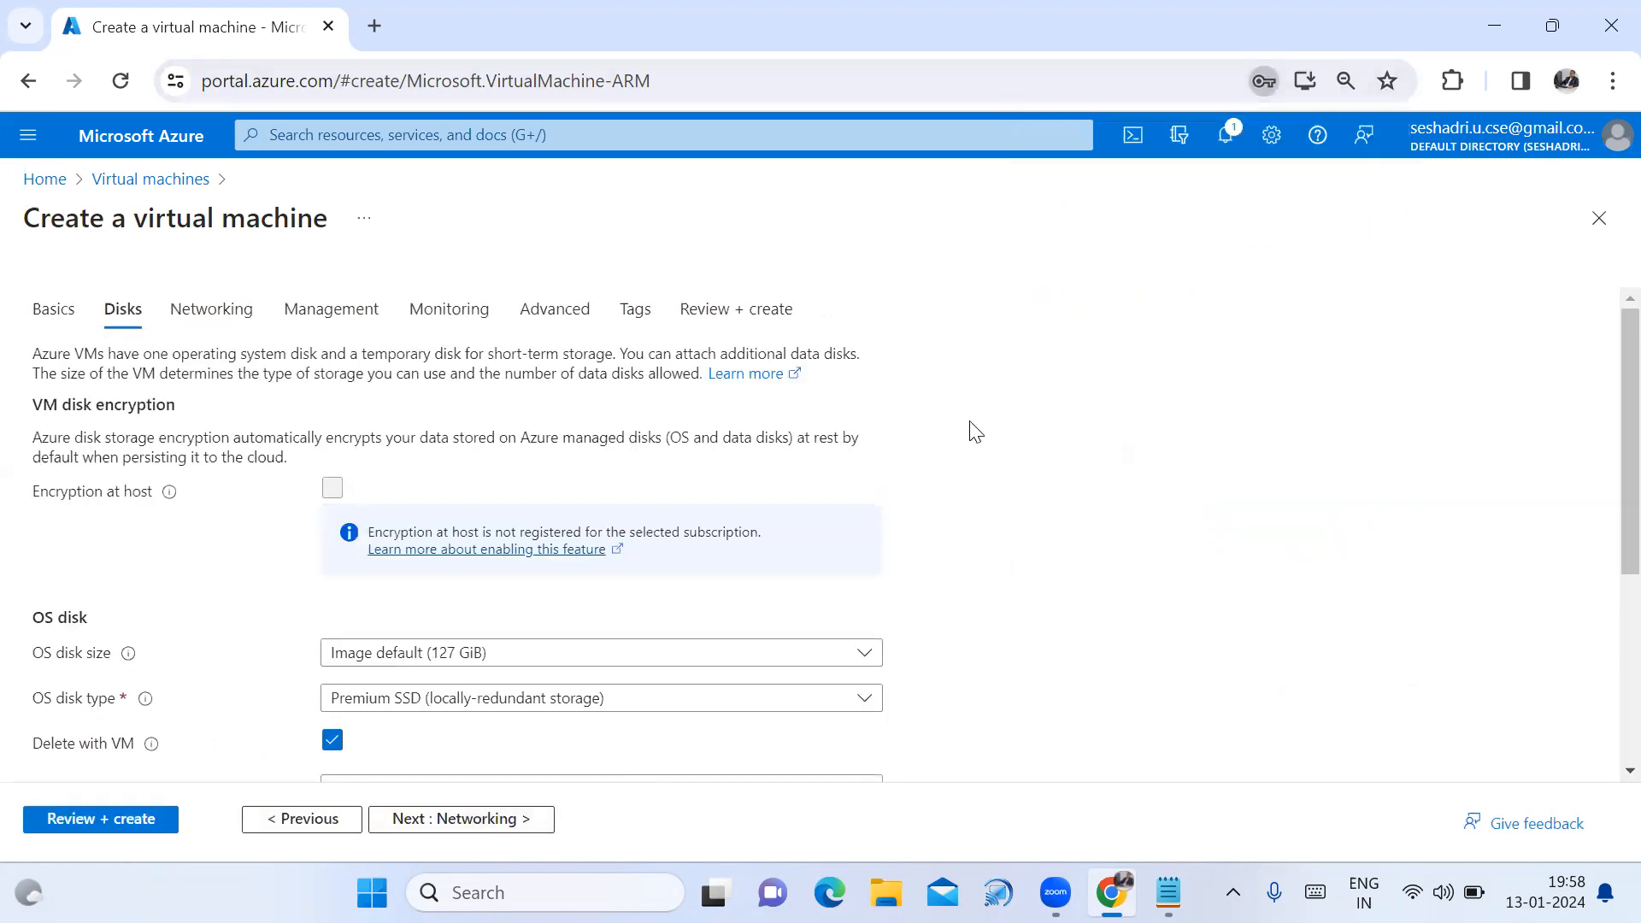
scroll(1009, 553, "down", 2)
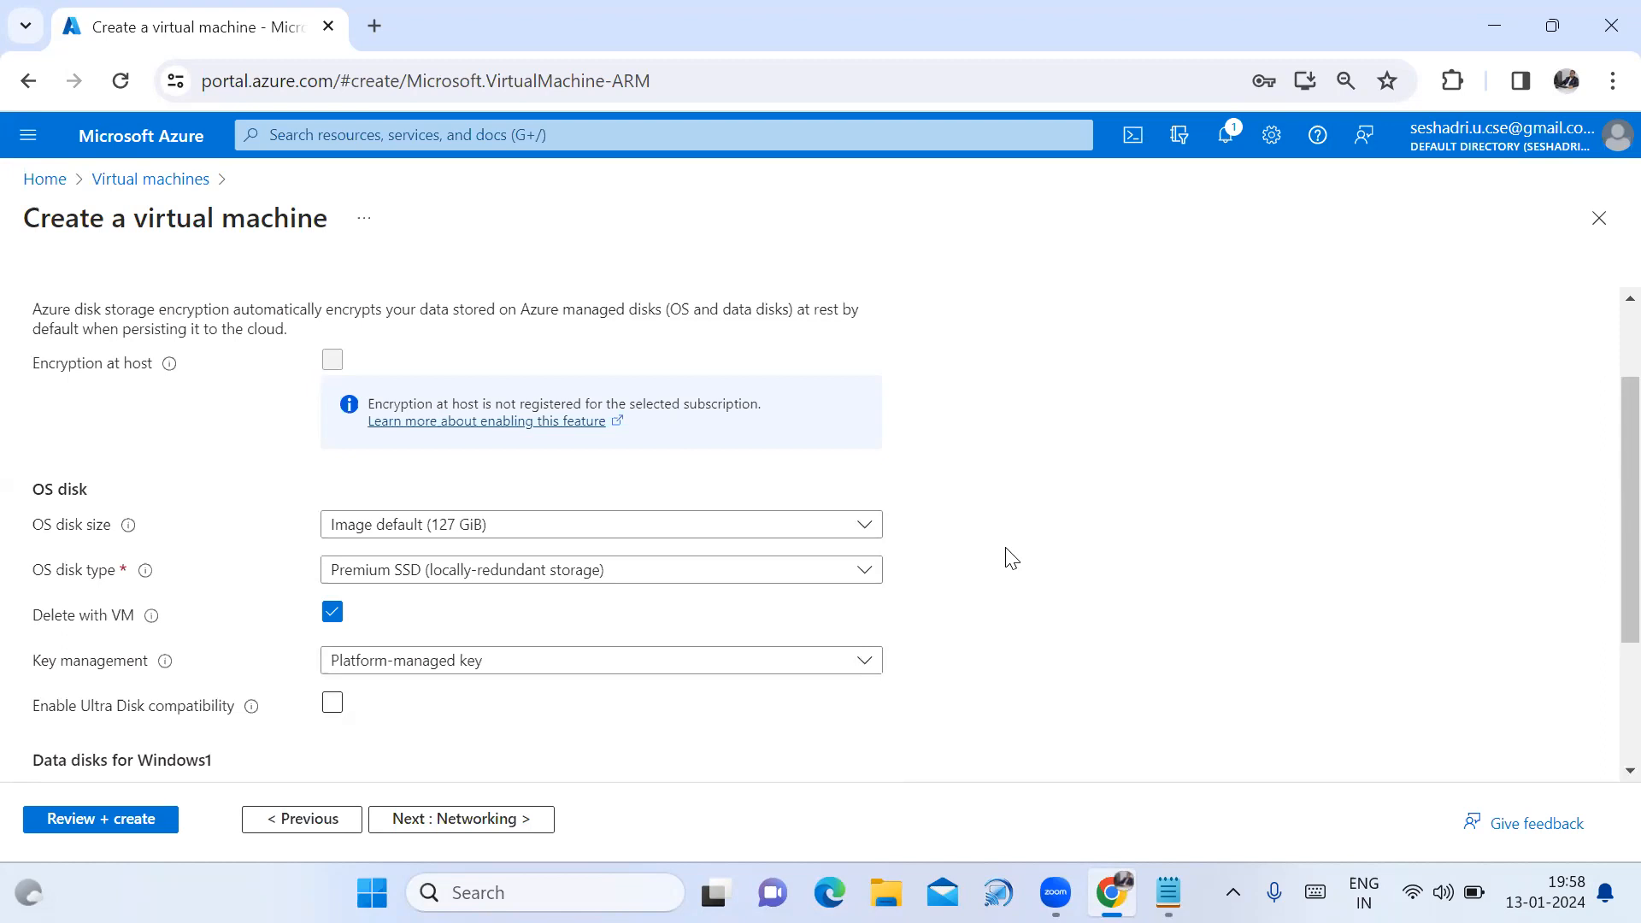
left_click(868, 578)
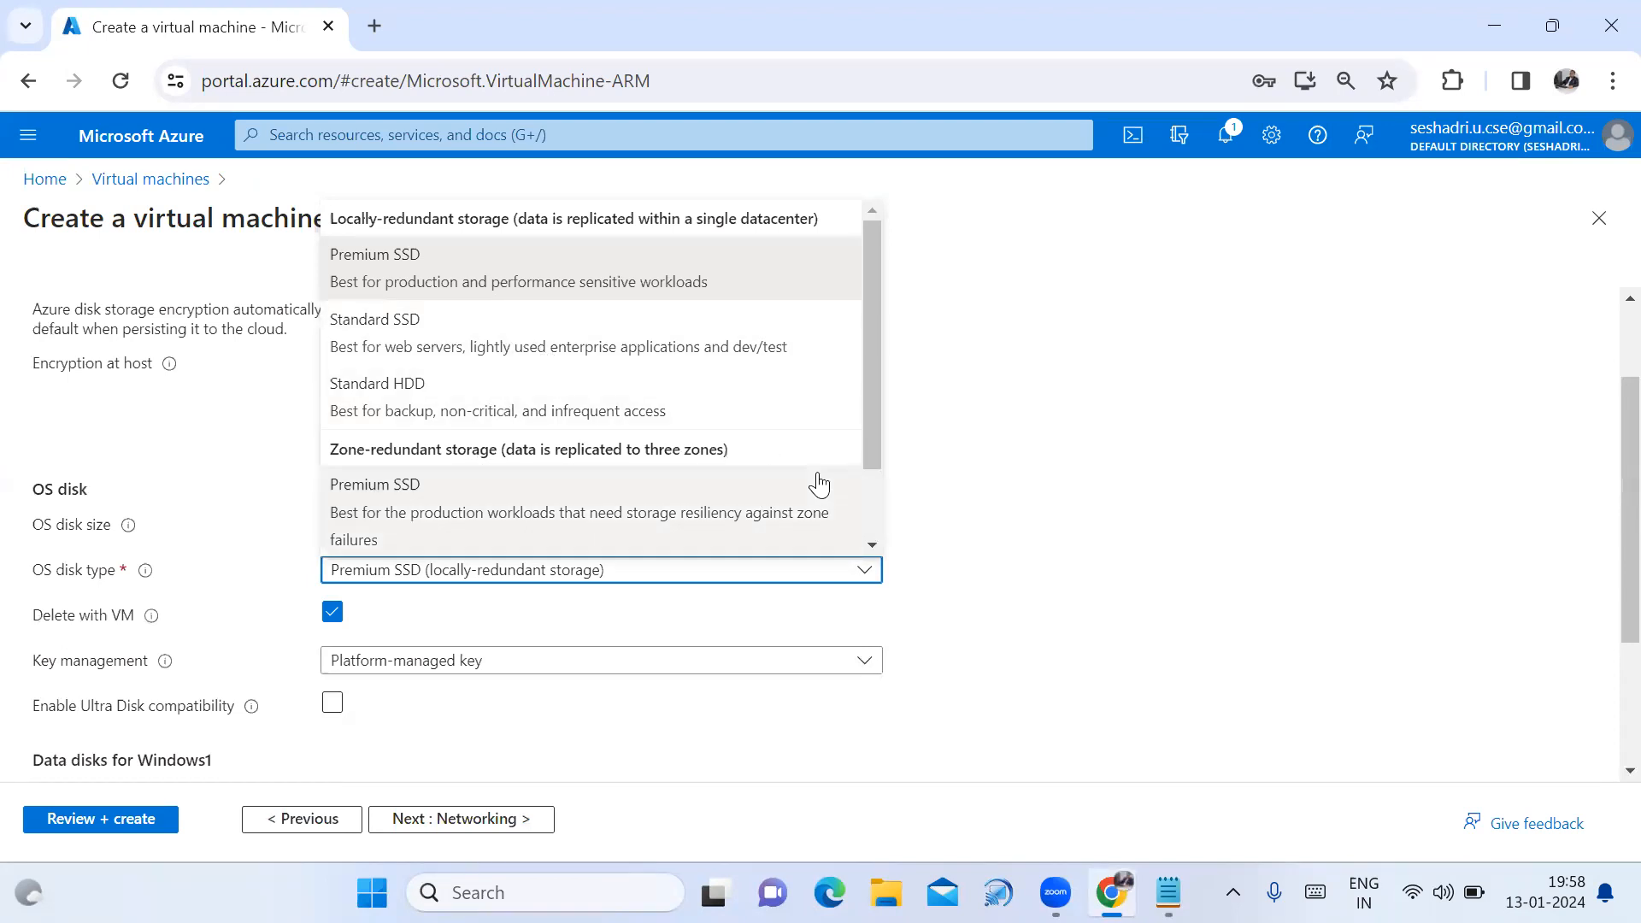
scroll(860, 453, "down", 1)
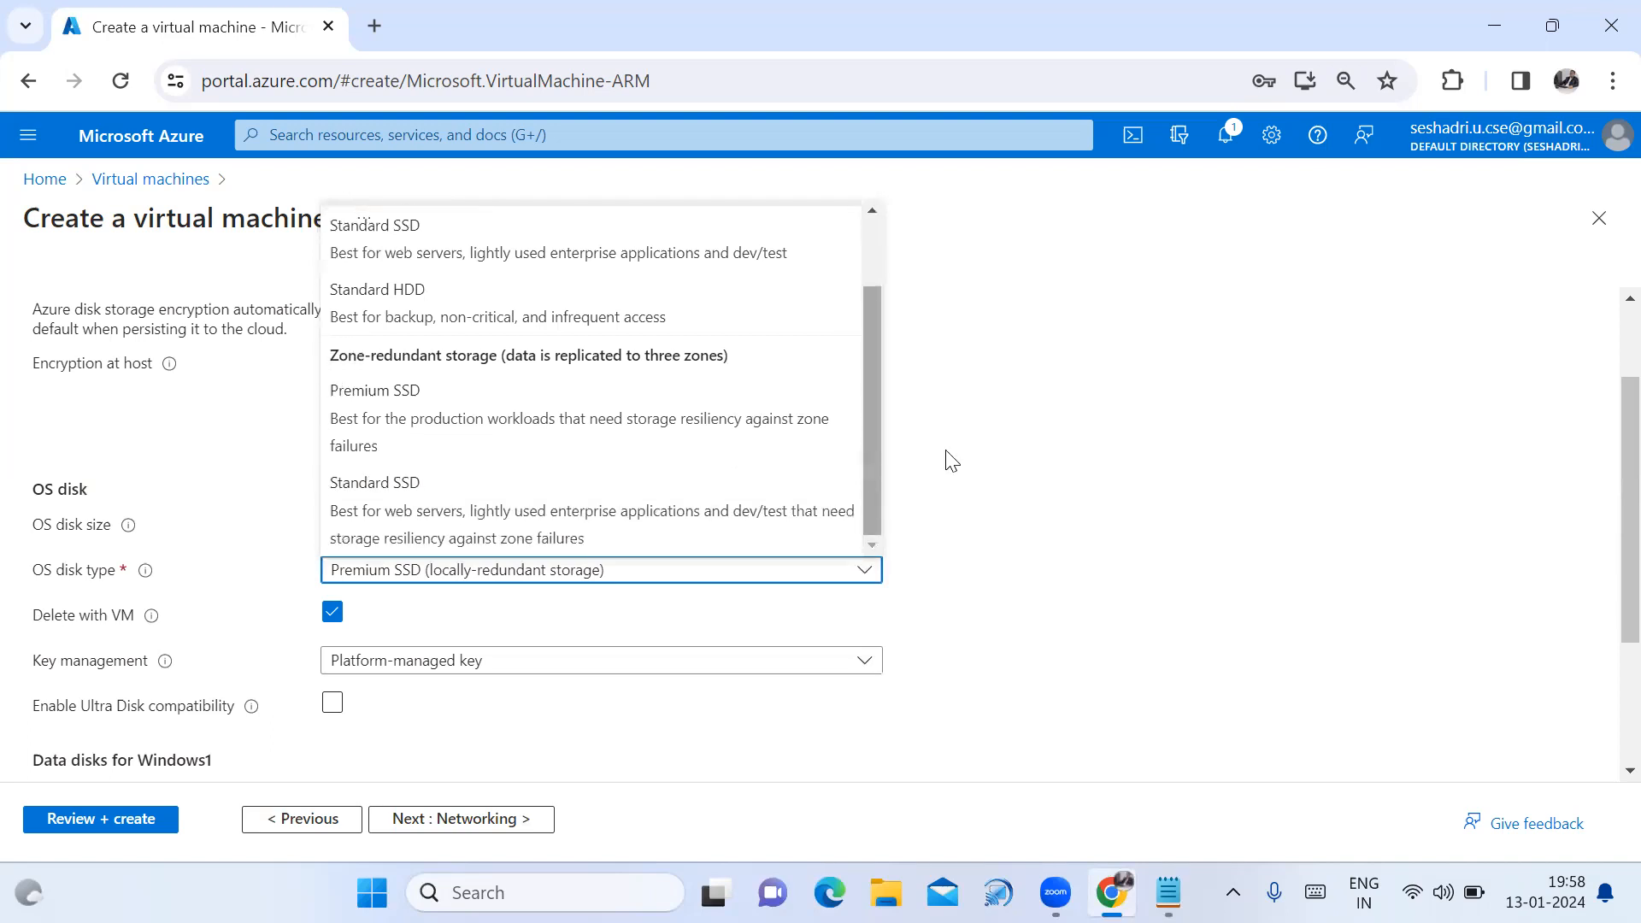
left_click(1018, 454)
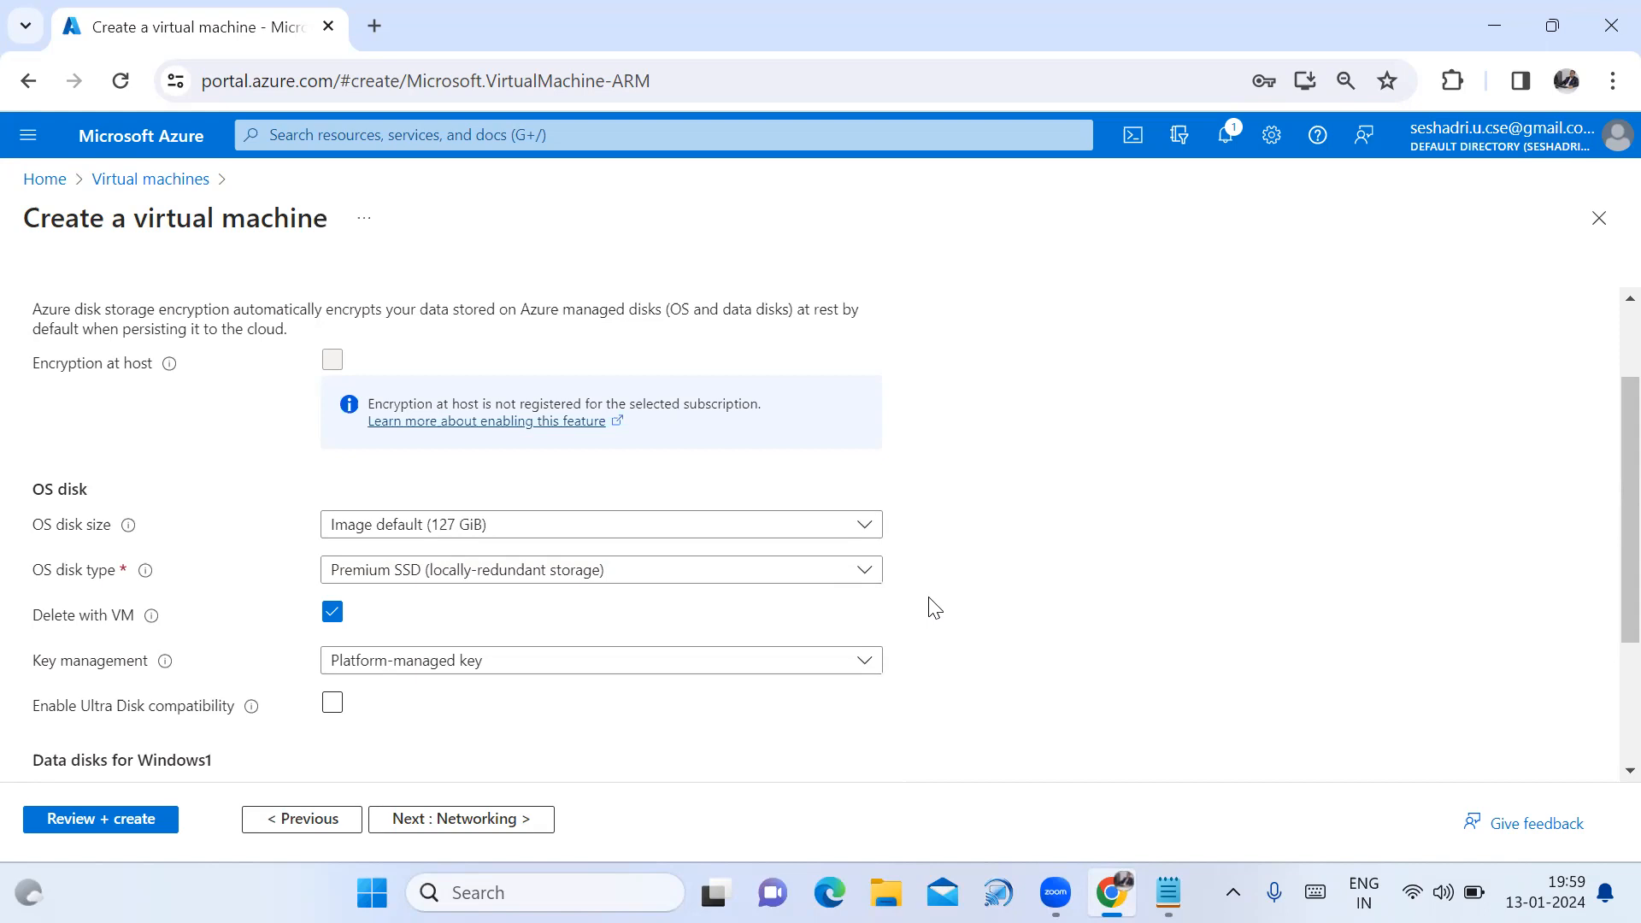
scroll(935, 608, "down", 1)
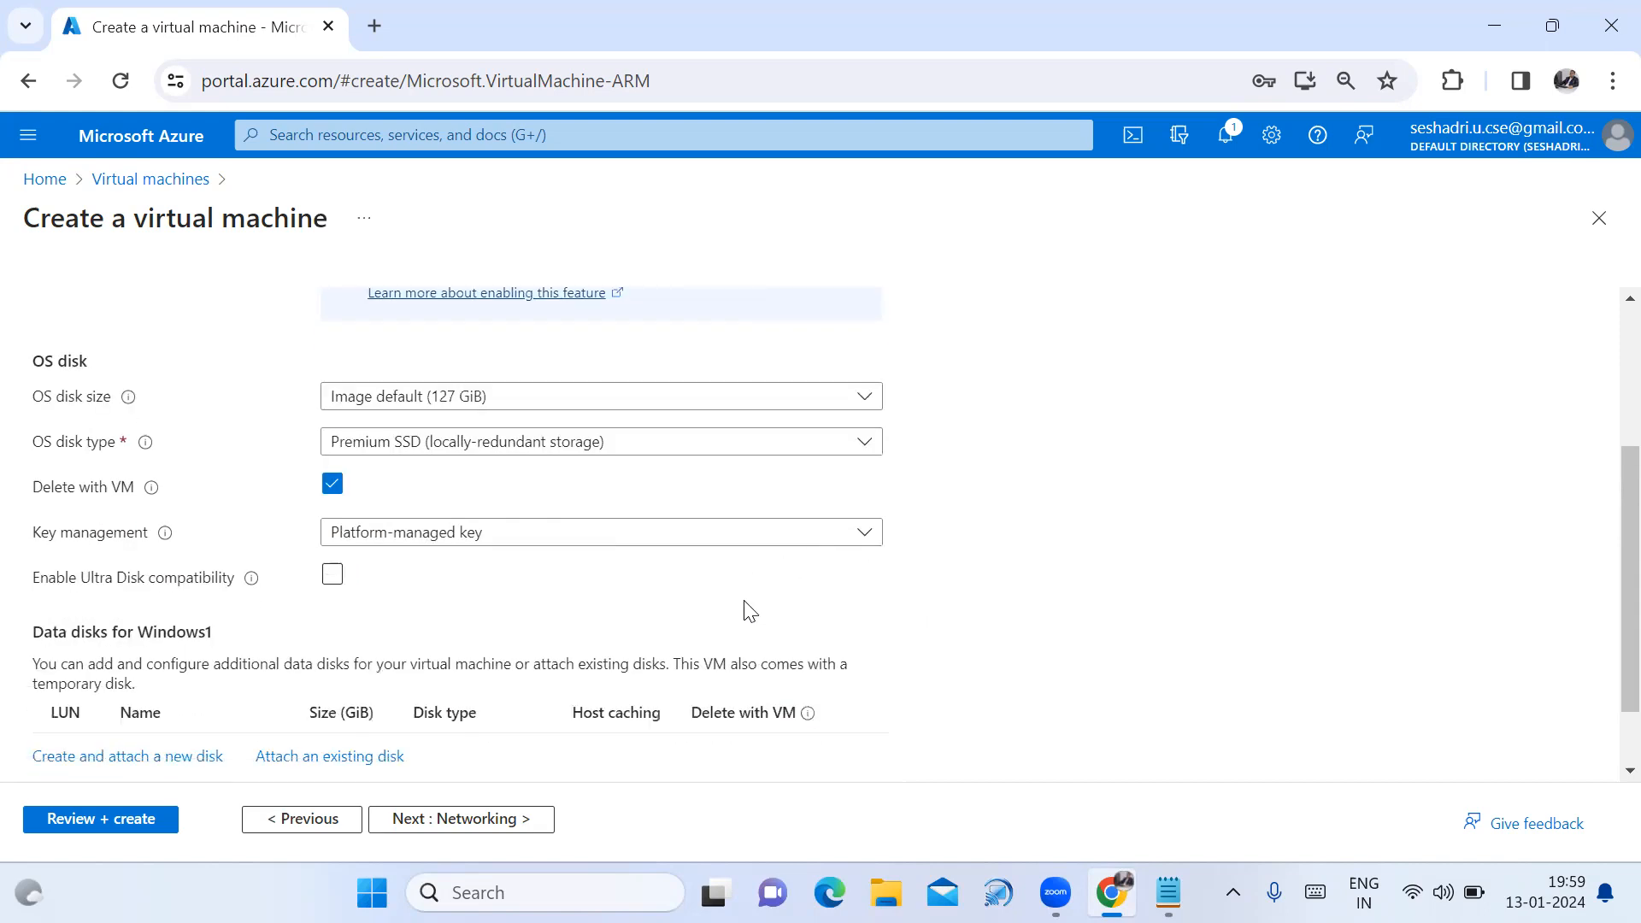
scroll(750, 602, "down", 1)
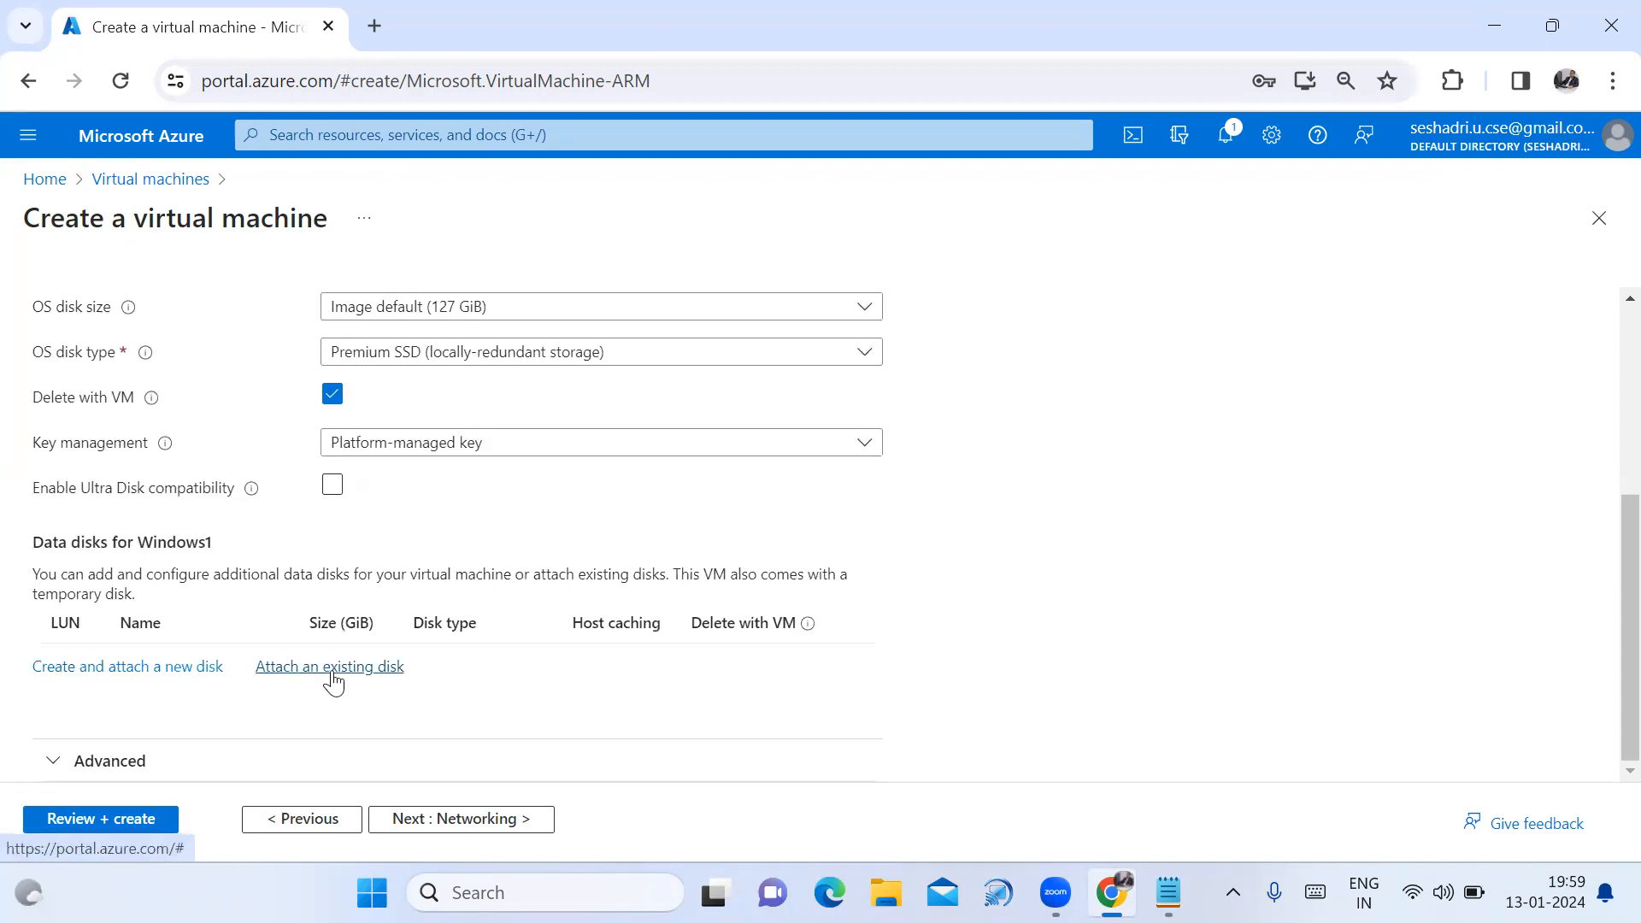
Create a new Premium SSD LRS data disk with a custom size of 10 GiB.
left_click(131, 679)
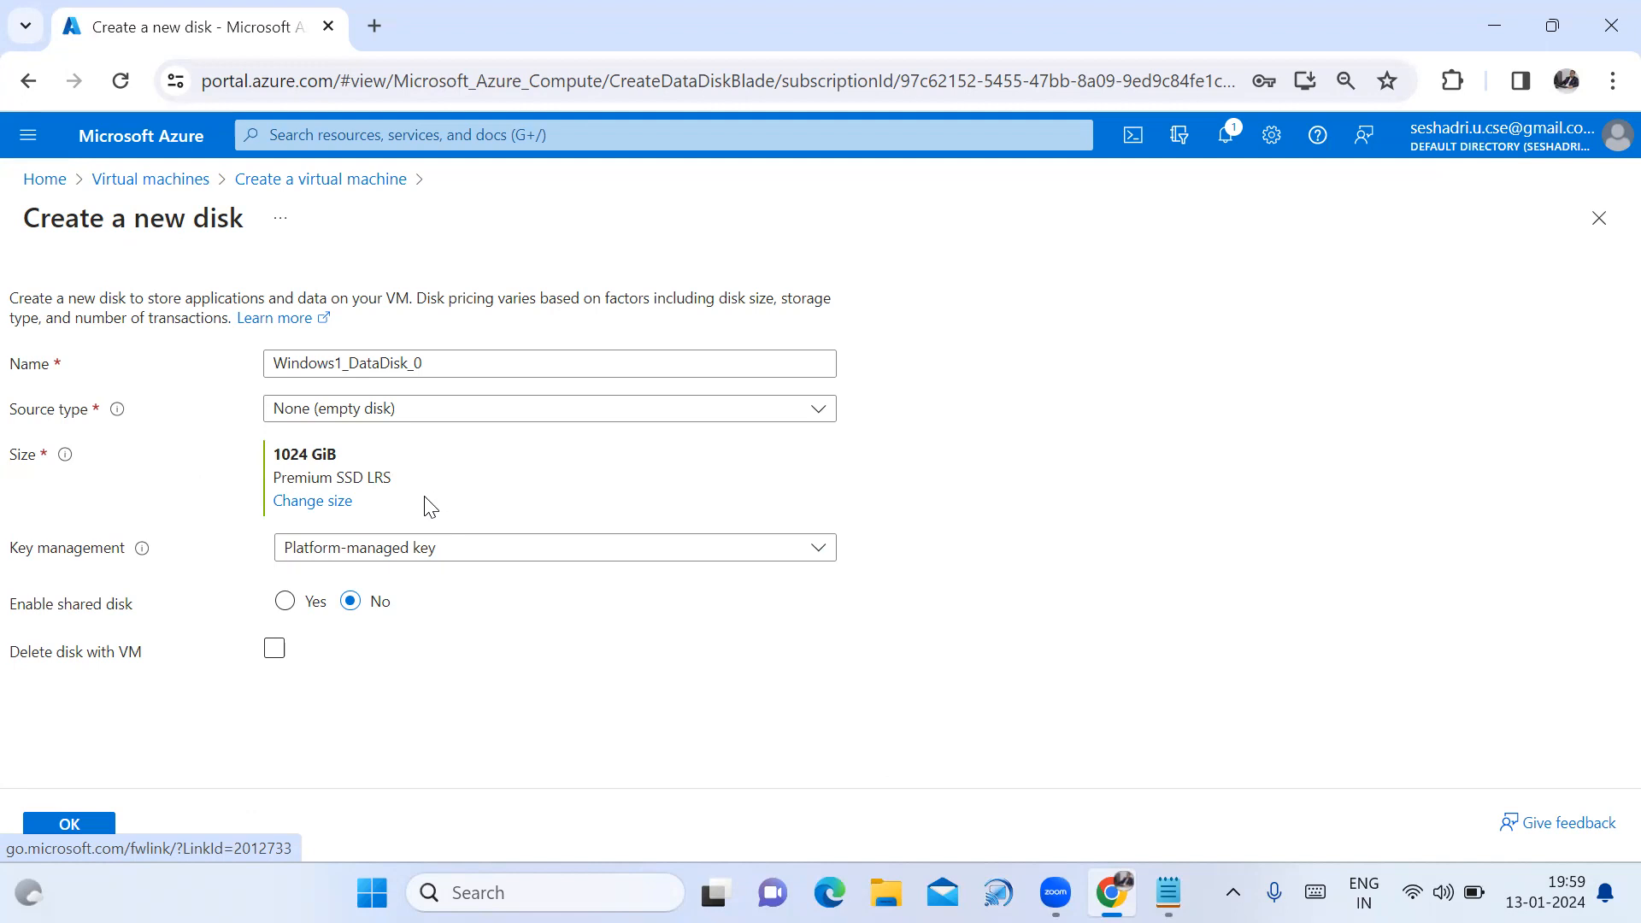
left_click(333, 504)
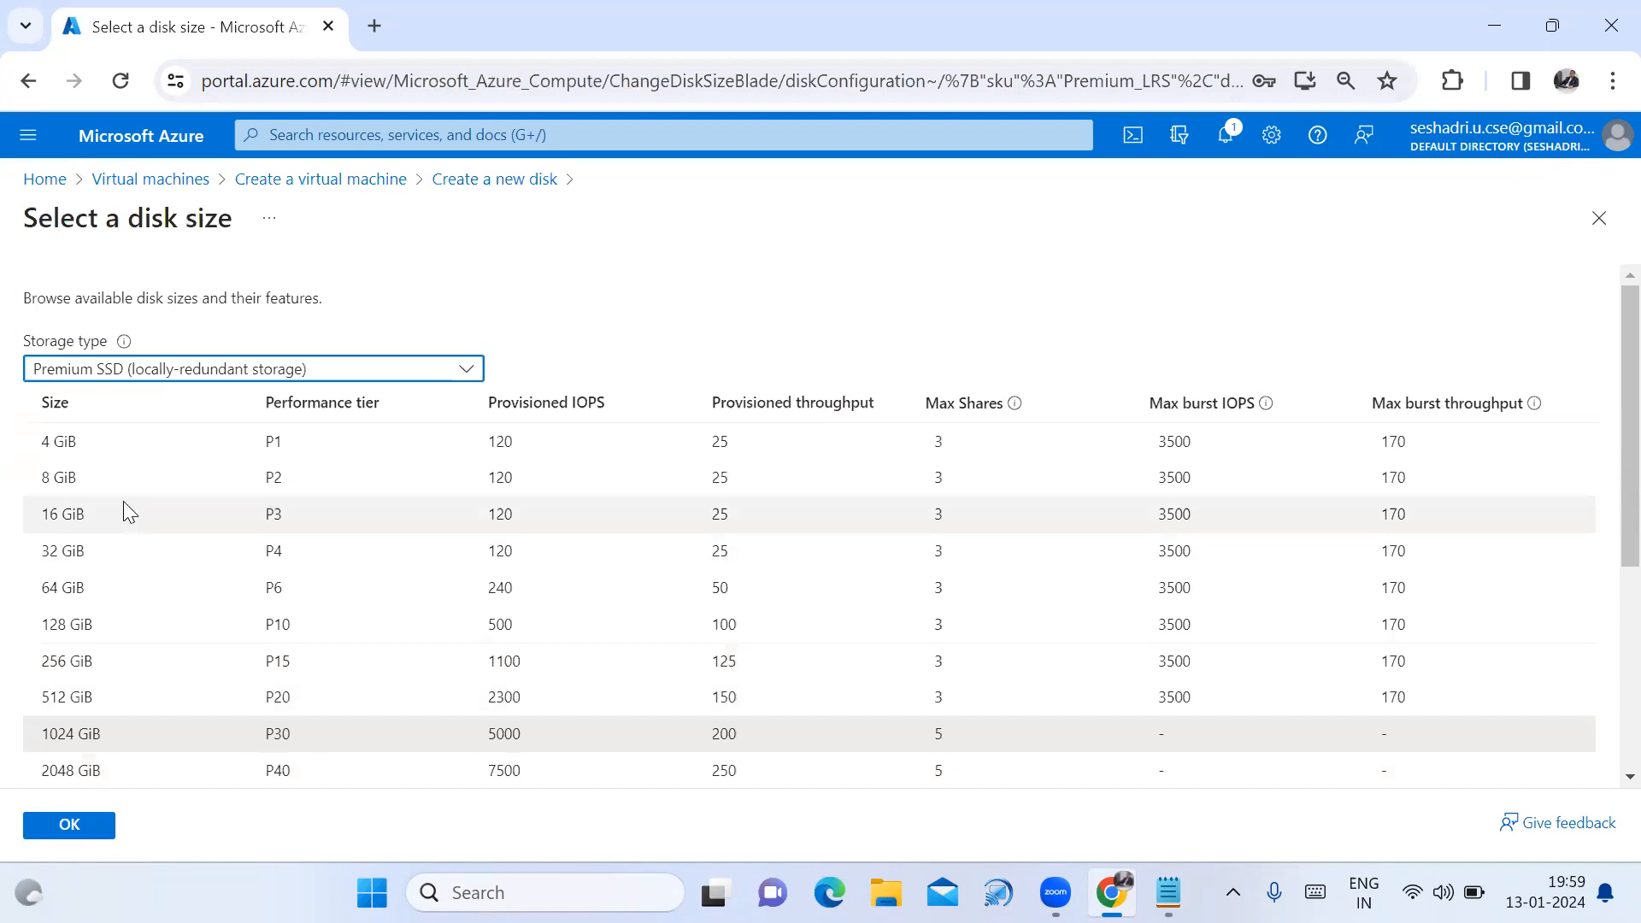
left_click(77, 515)
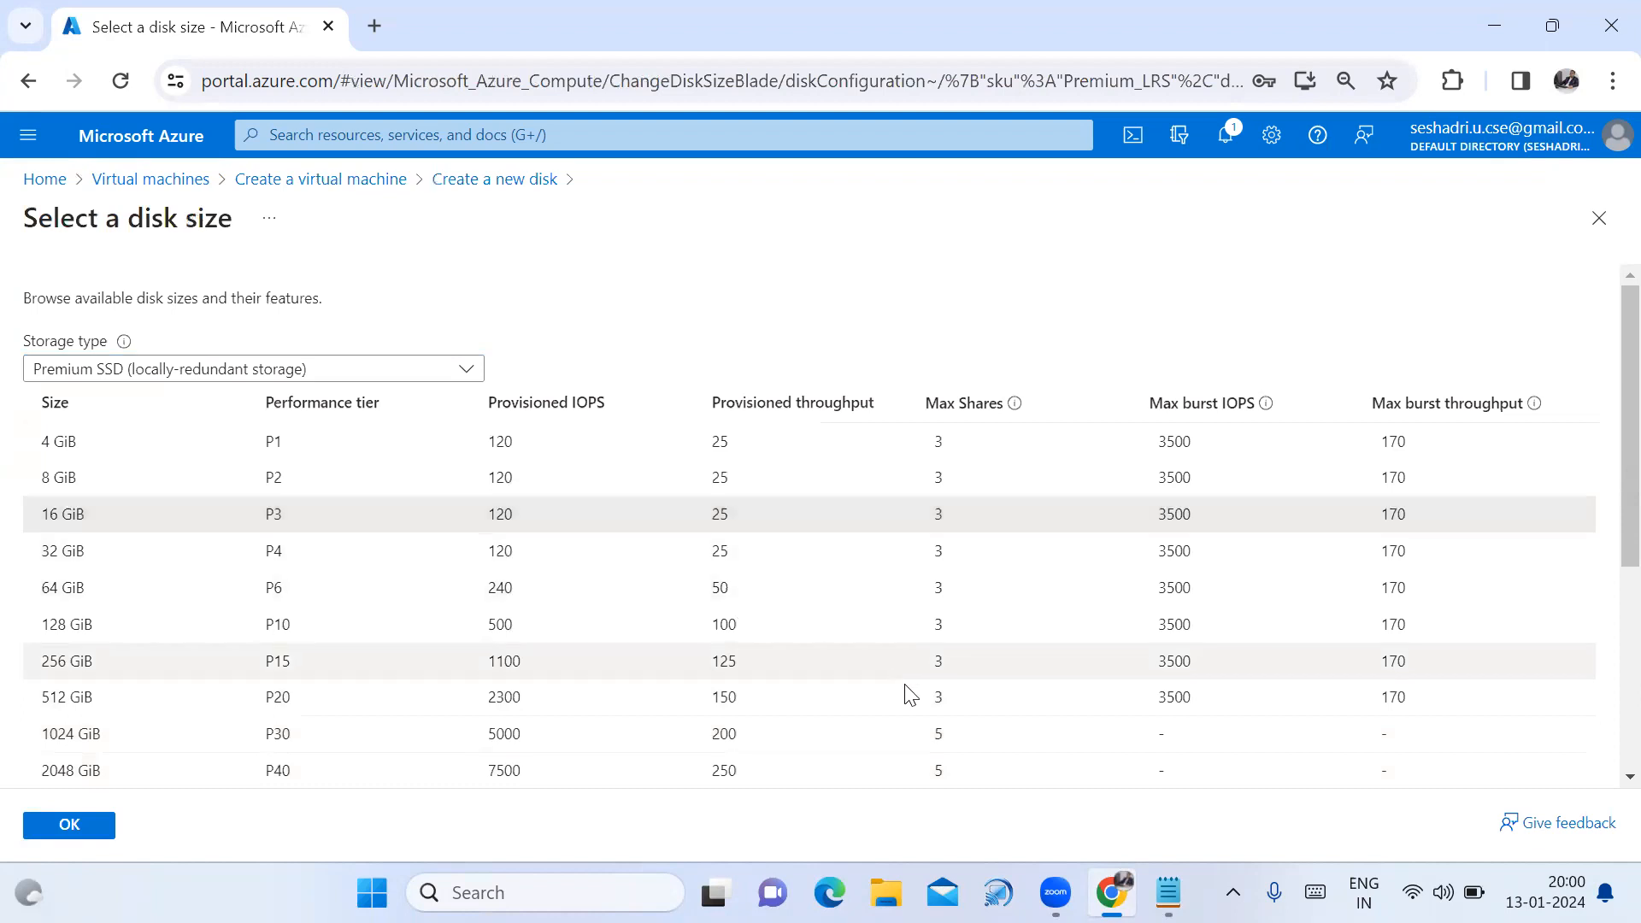
scroll(995, 780, "down", 3)
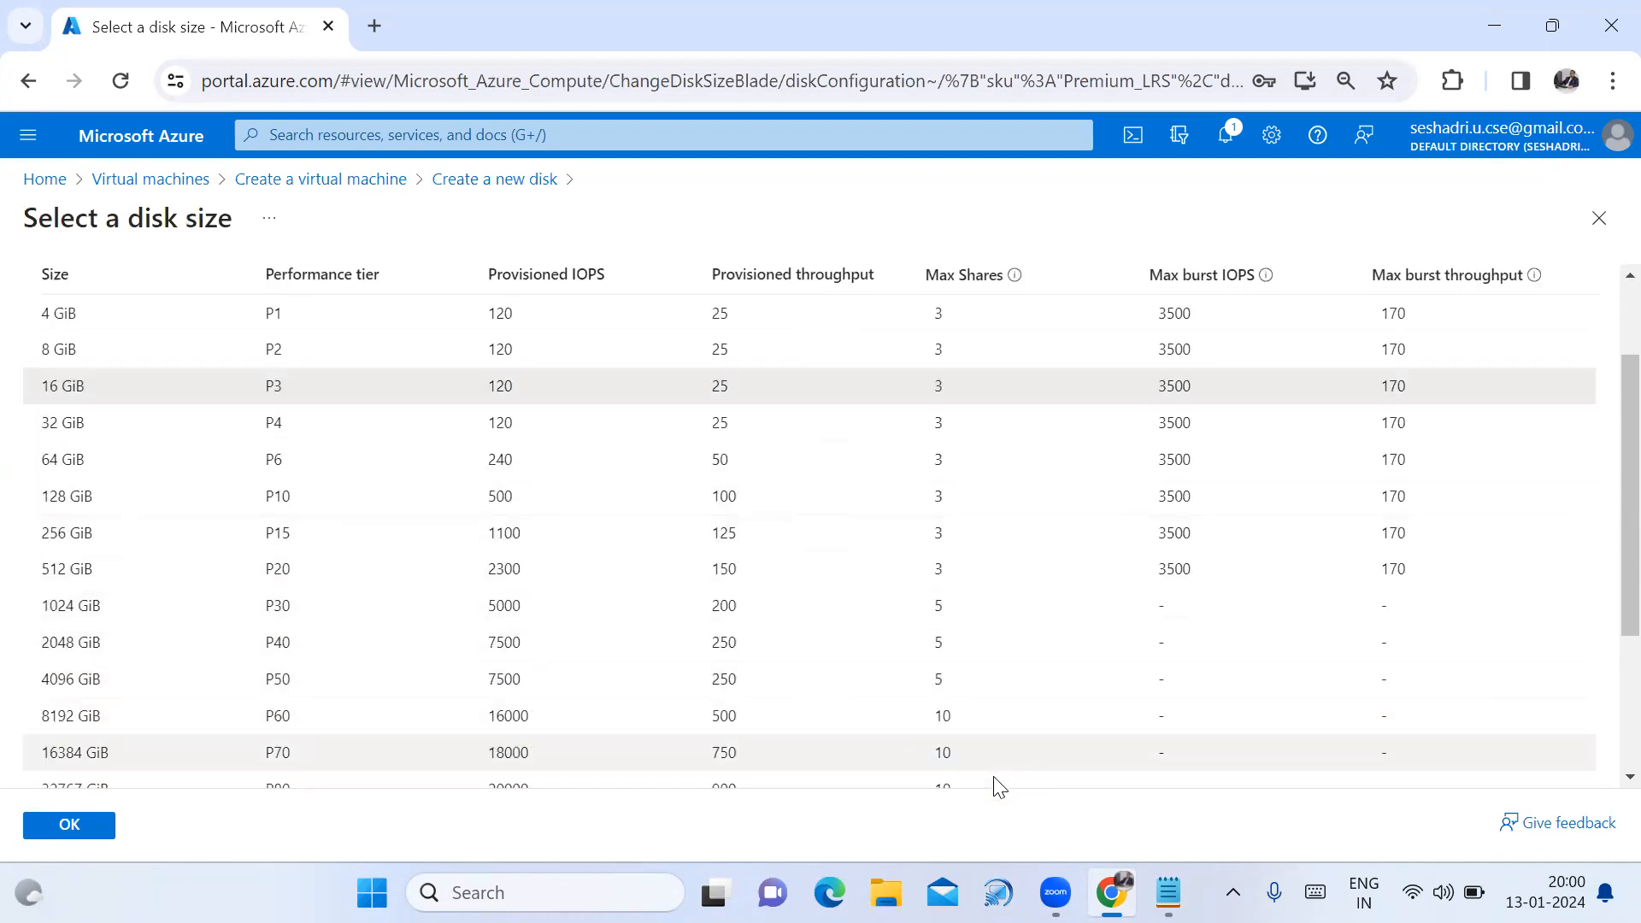
scroll(966, 758, "down", 2)
left_click(391, 638)
left_click_drag(53, 631, 13, 631)
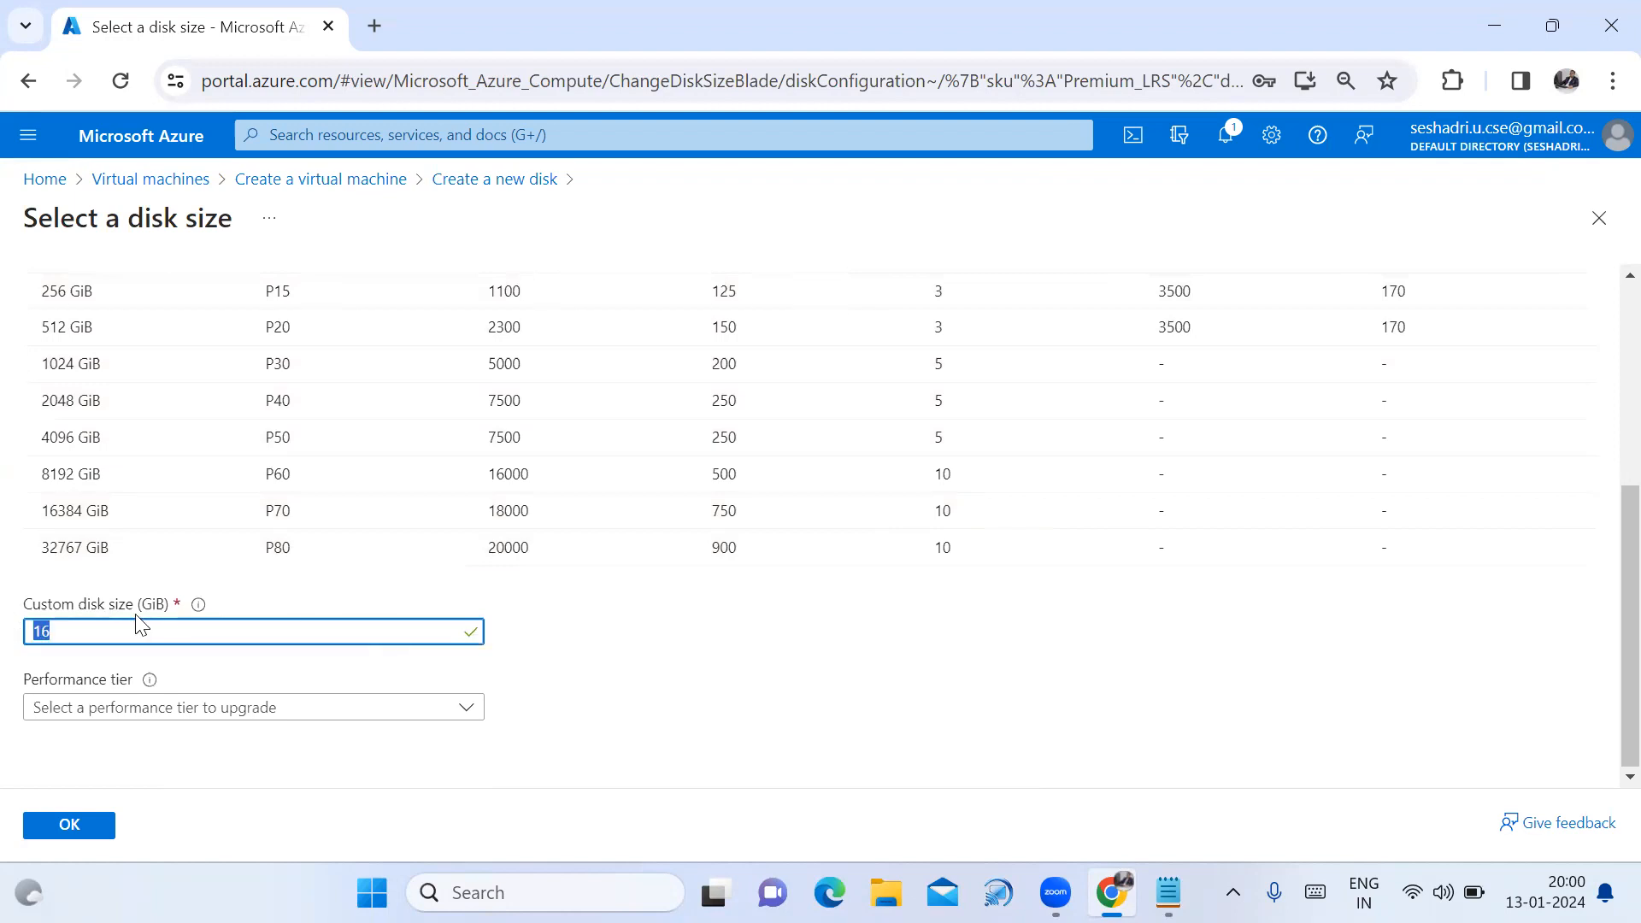
type("10")
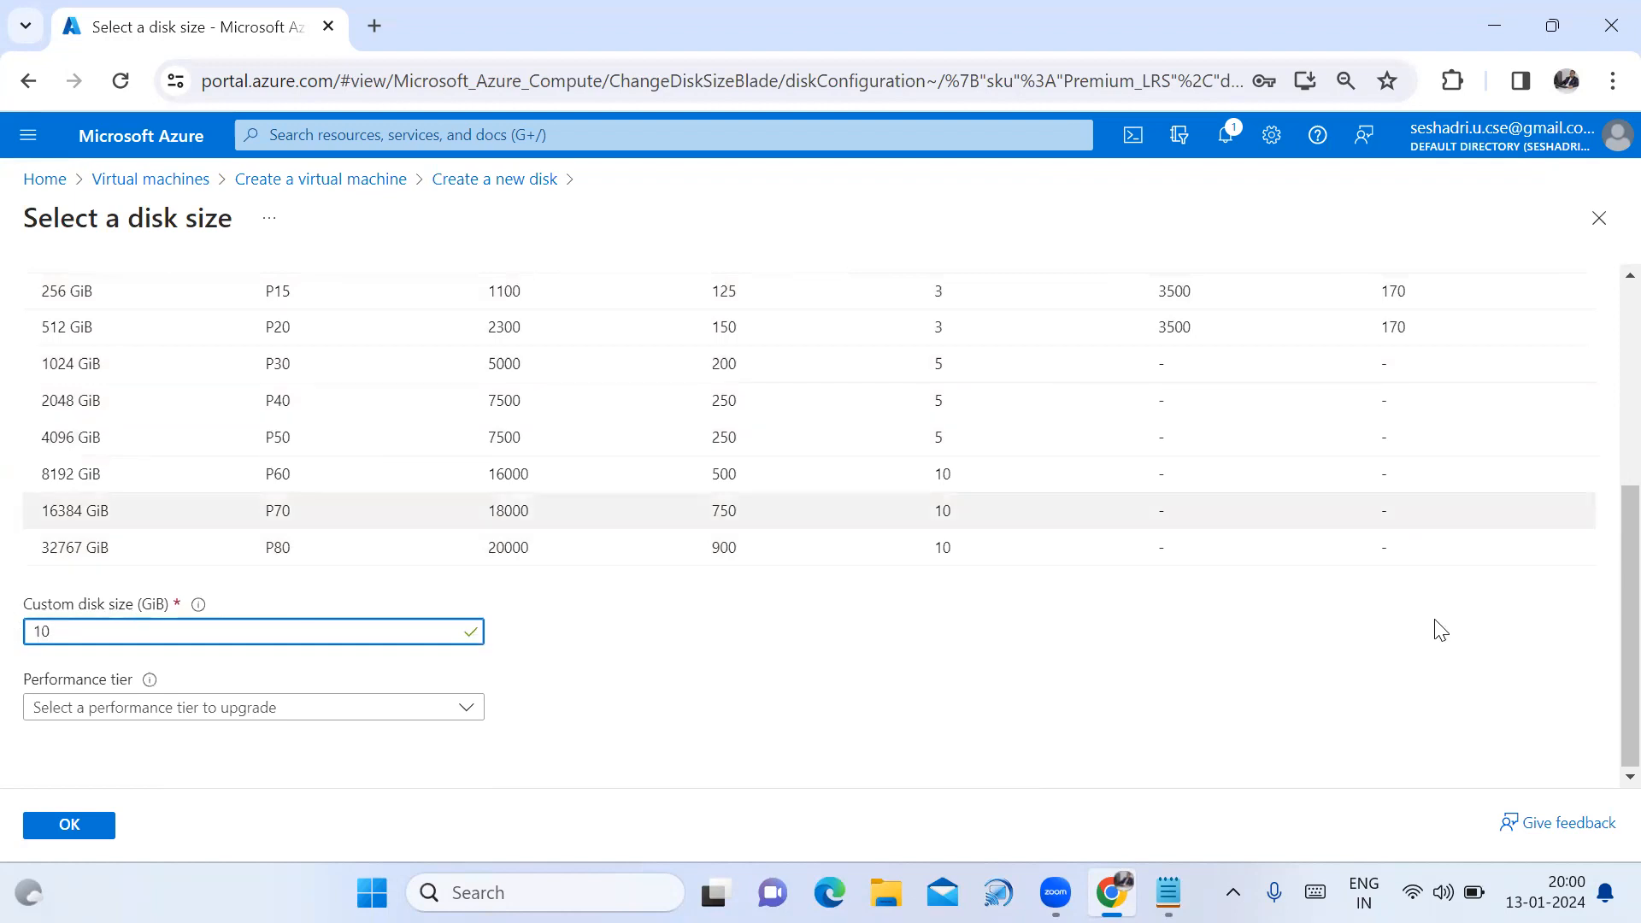
left_click(1247, 682)
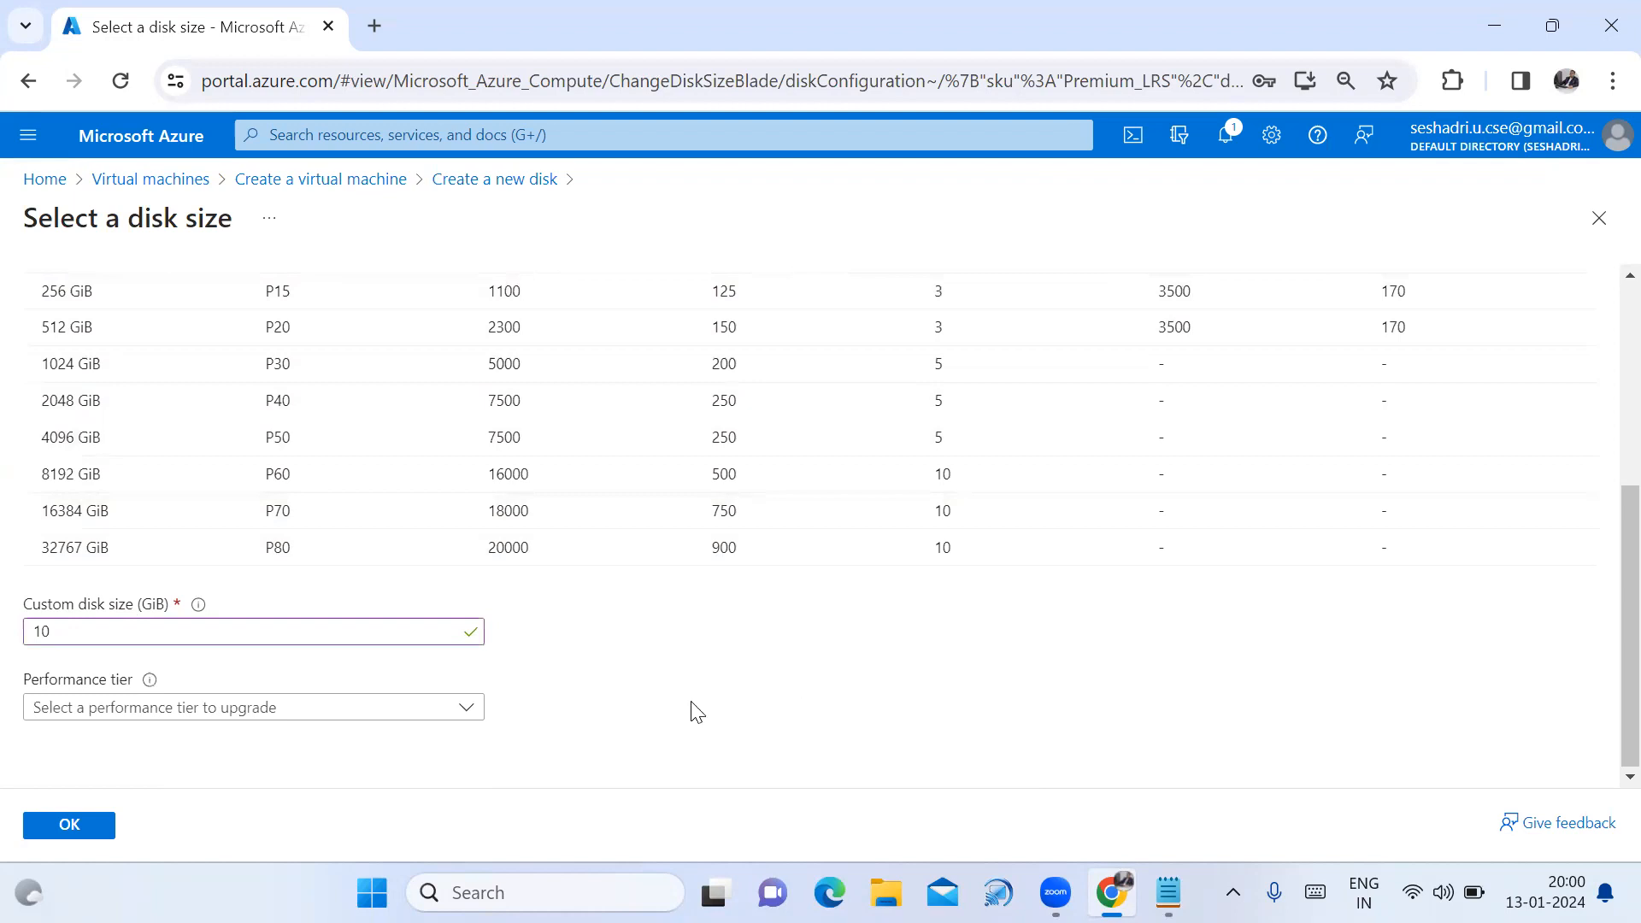
left_click(71, 827)
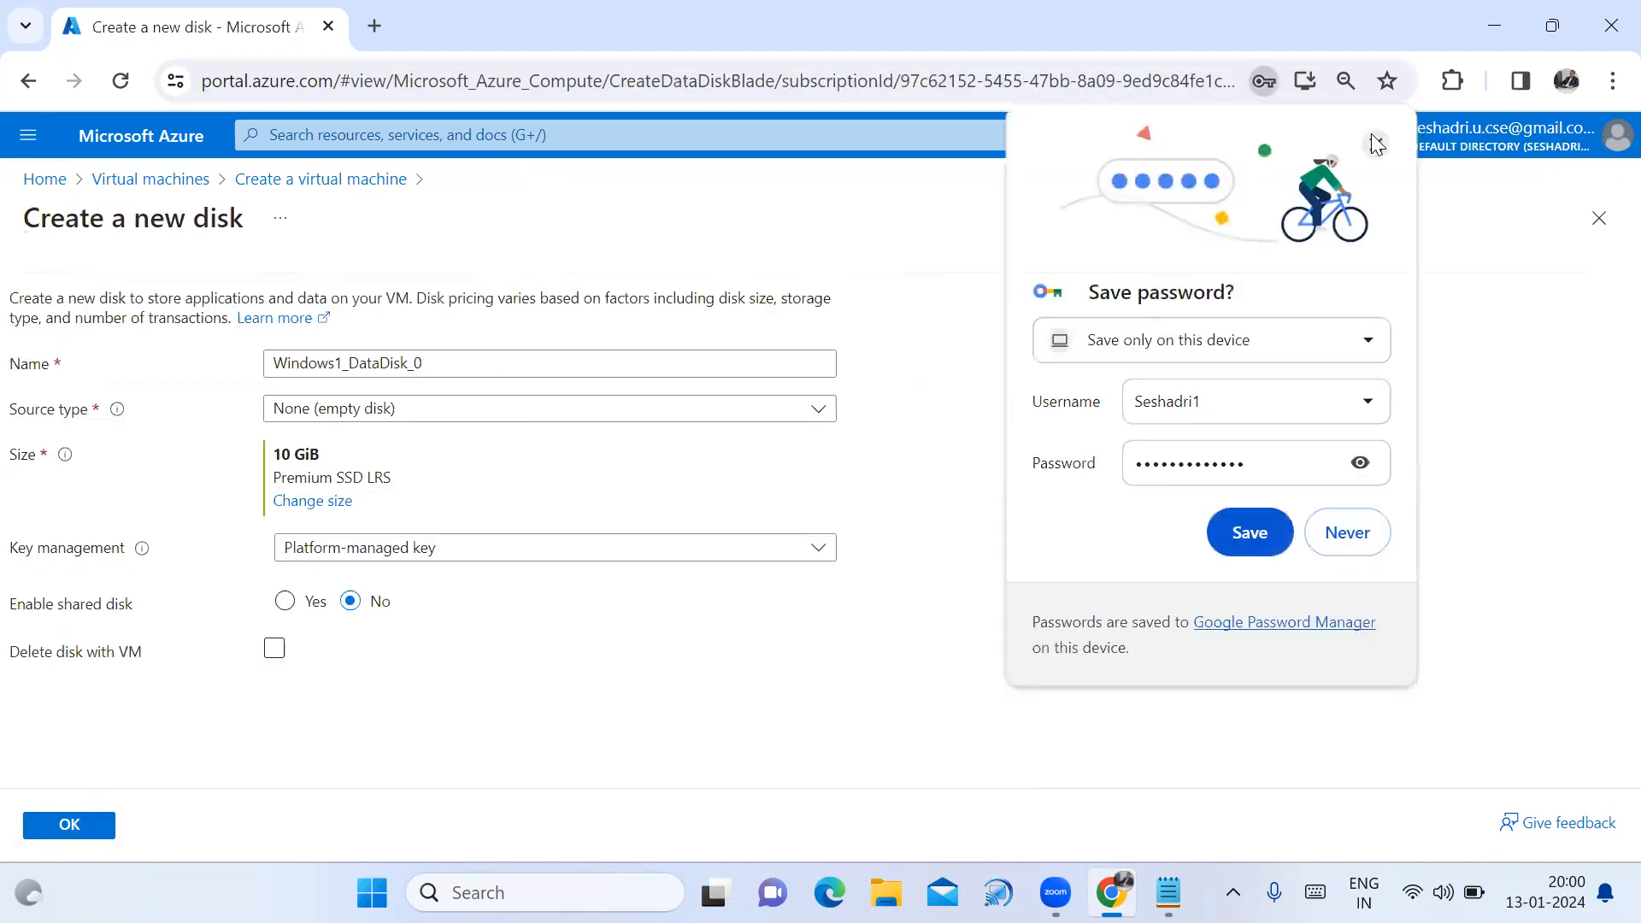
Set the disk to delete with the VM and attach it as Windows1_DataDisk_0 at LUN 0.
left_click(1375, 144)
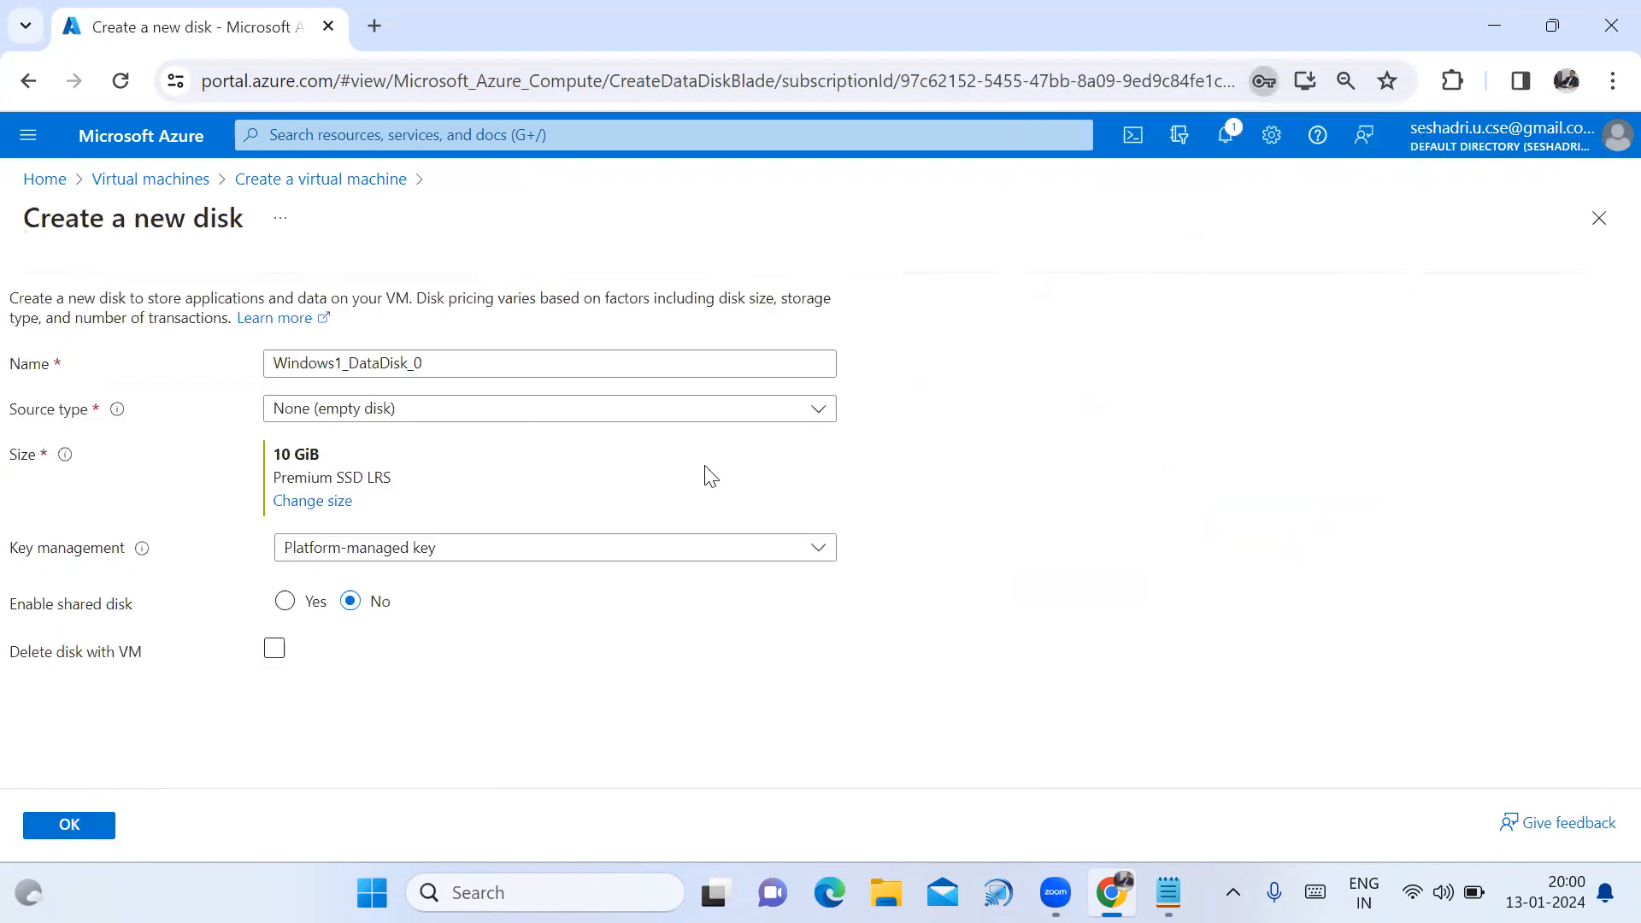
left_click(282, 655)
left_click(72, 826)
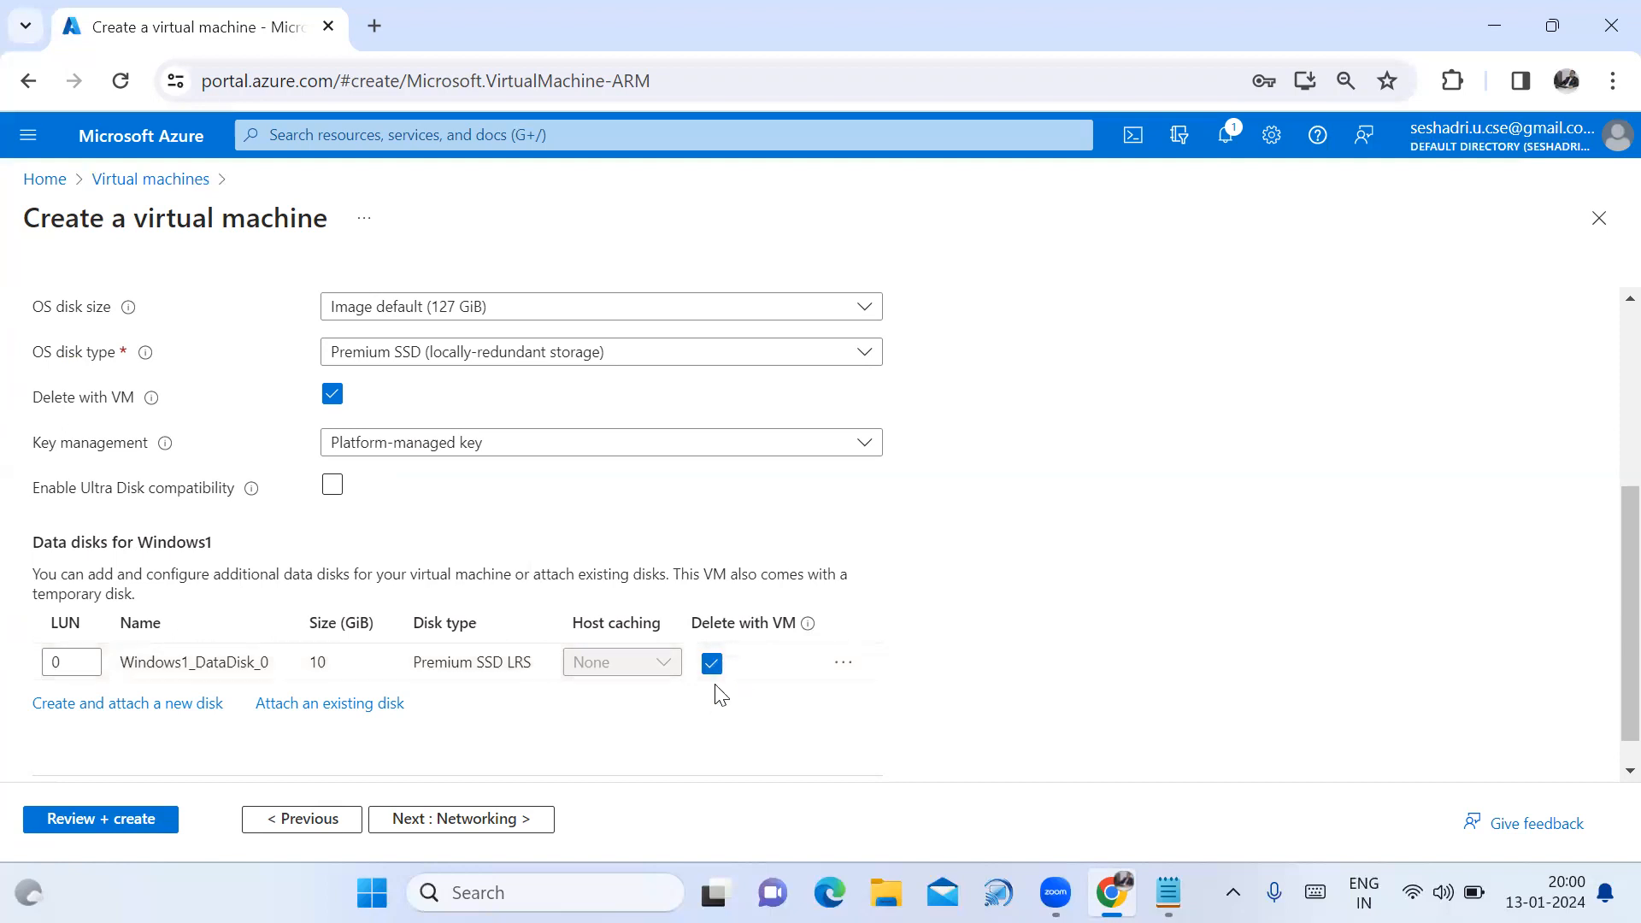
Review and create the Windows1 VM, then copy its public IP 20.193.154.60 from its overview.
left_click(141, 823)
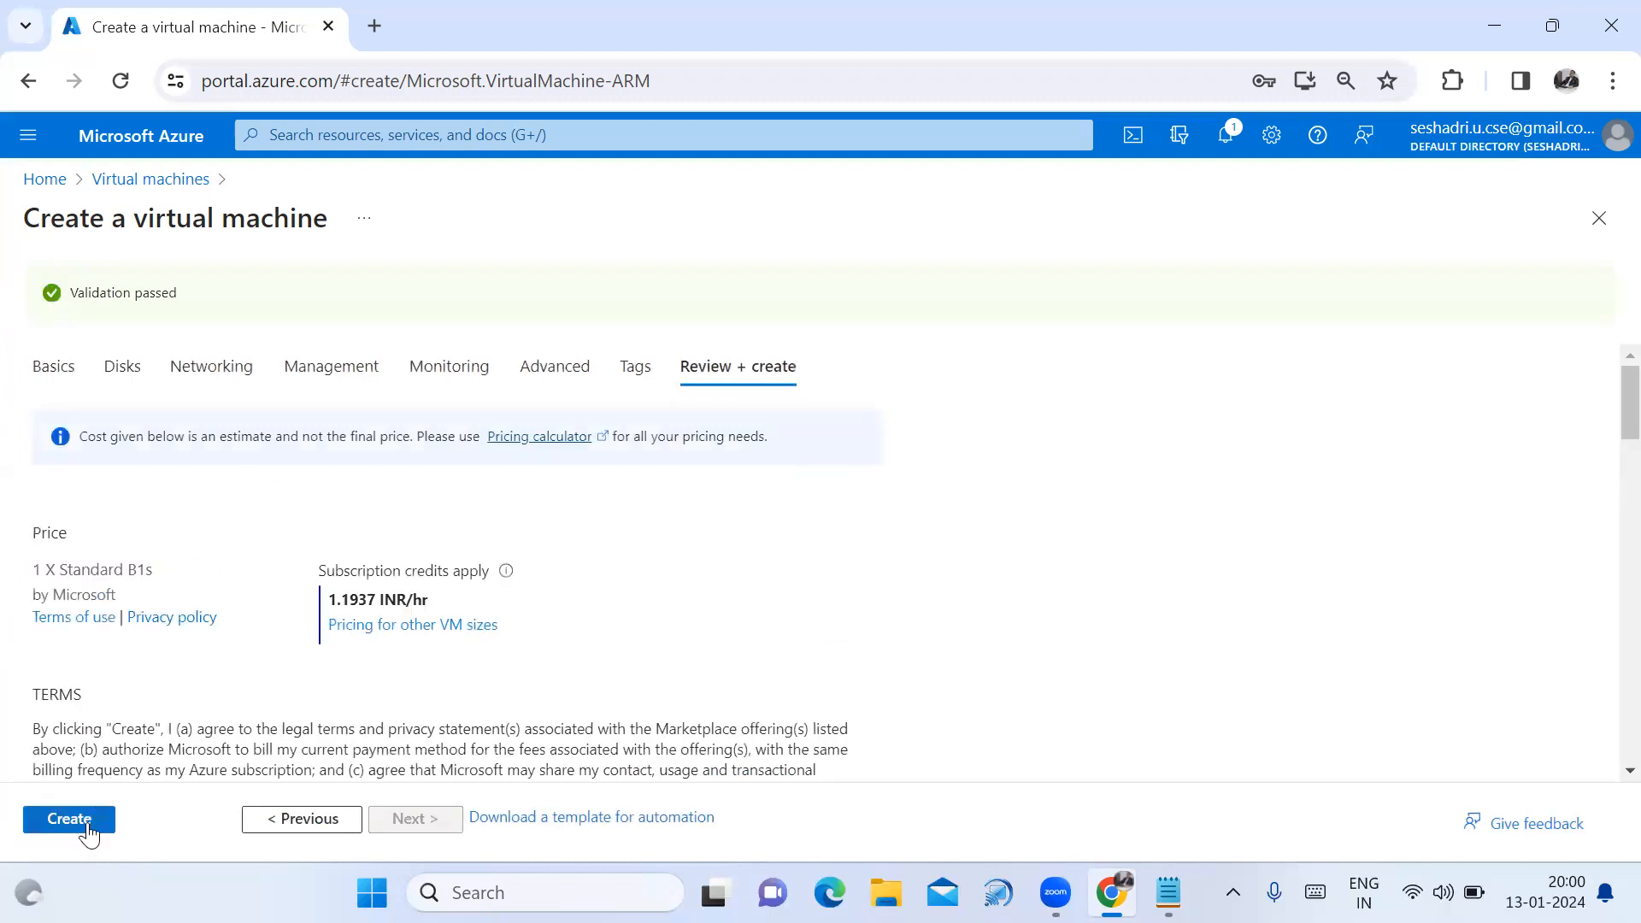
left_click(86, 826)
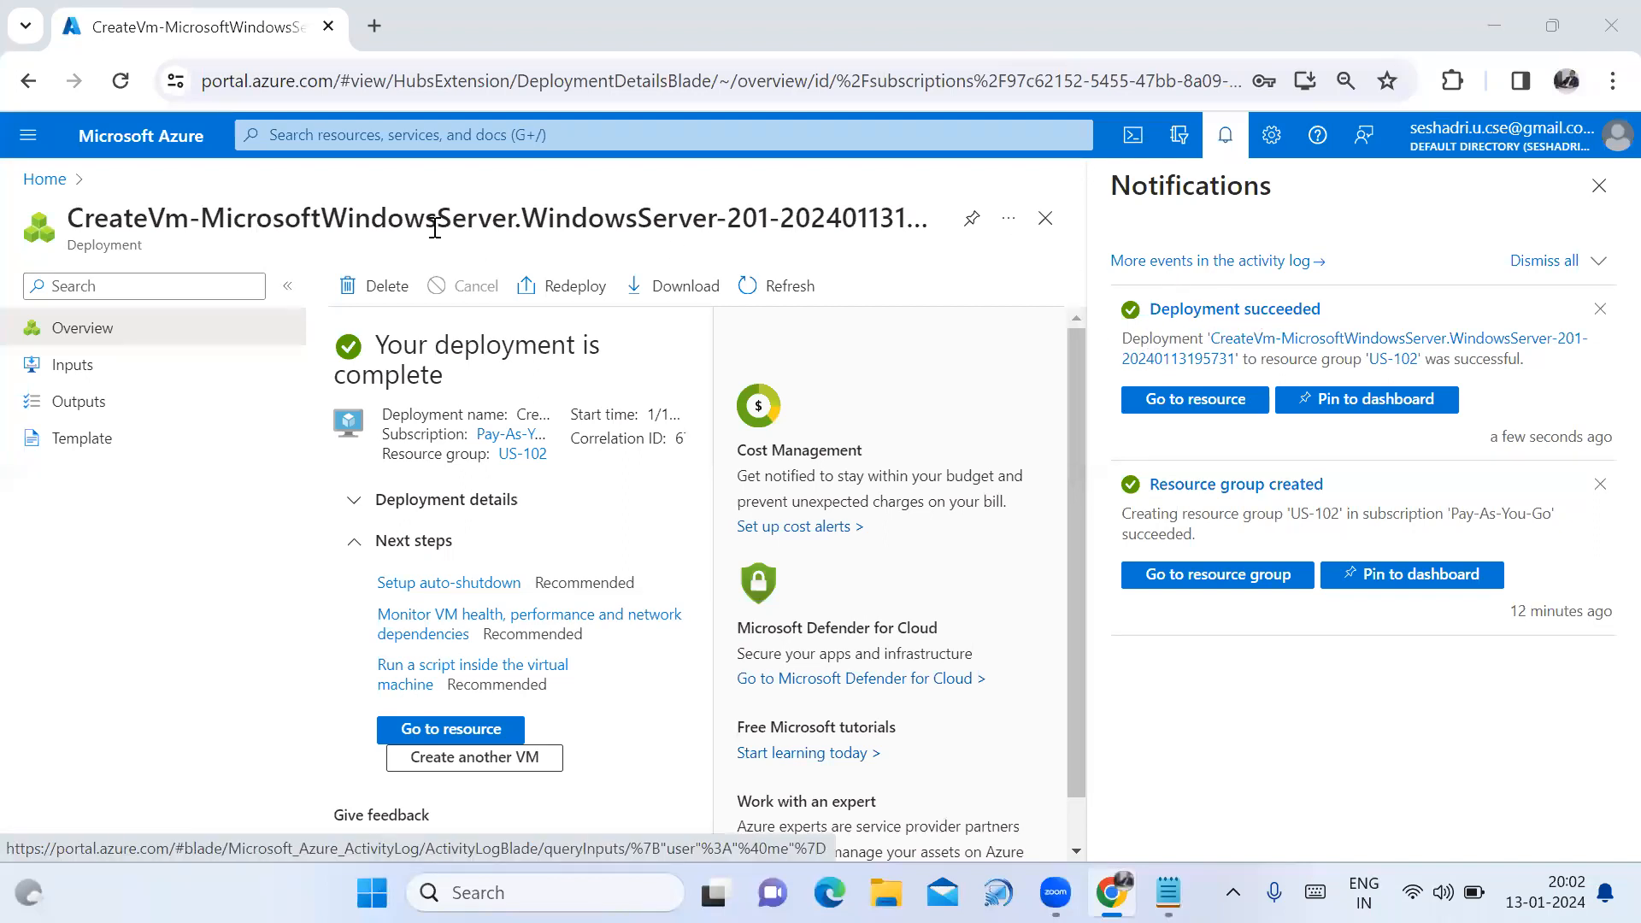
left_click(47, 179)
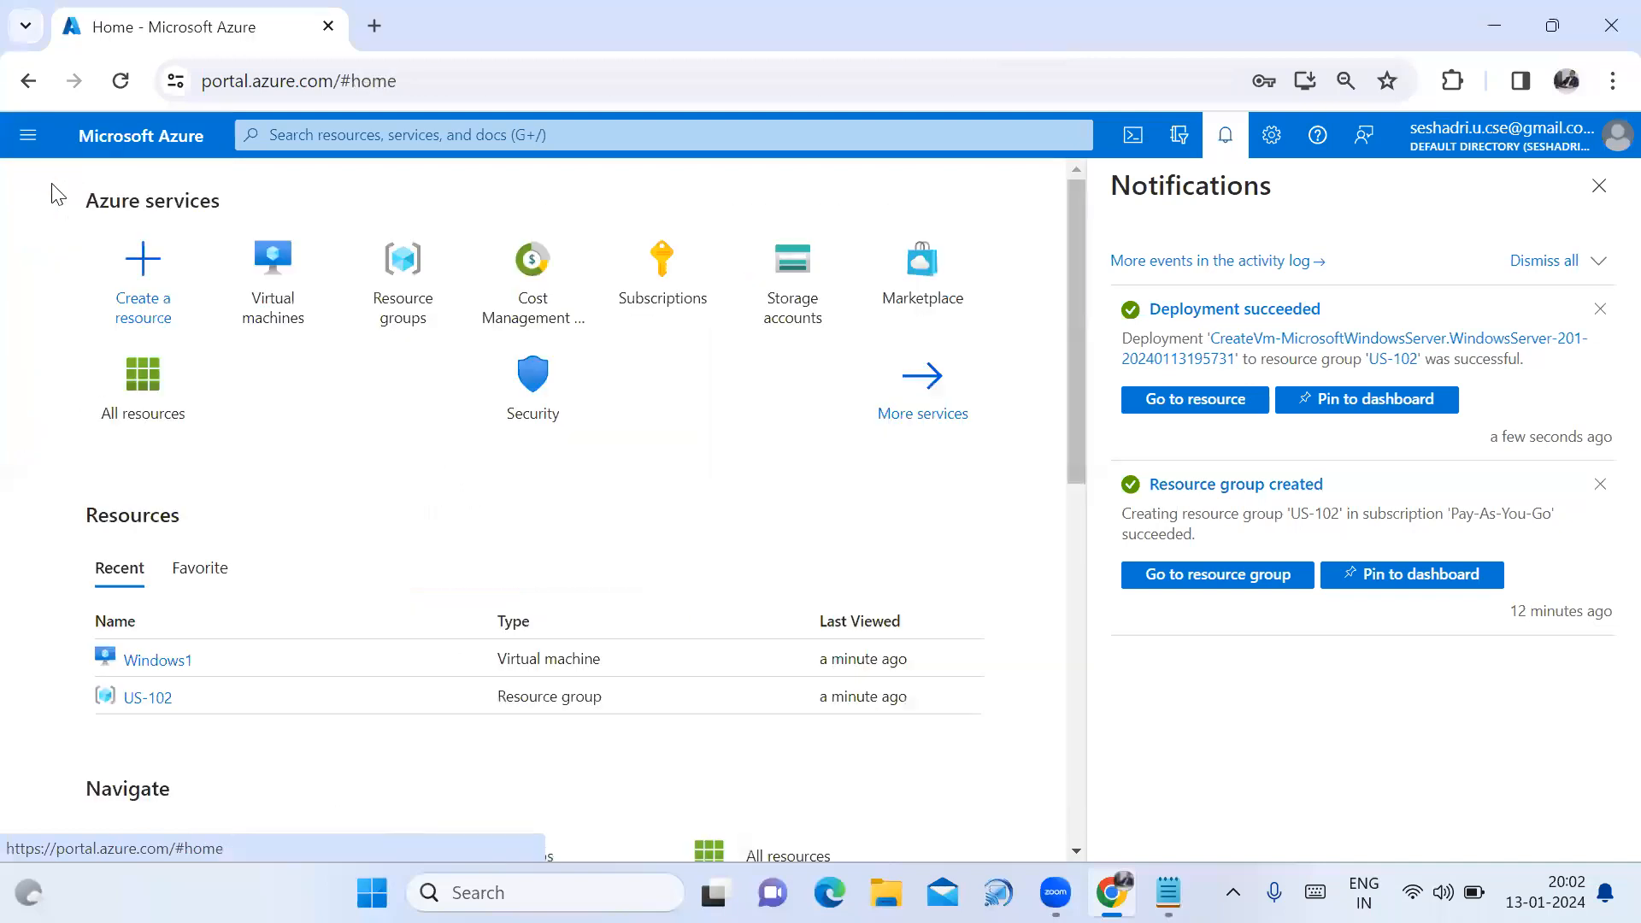
left_click(290, 311)
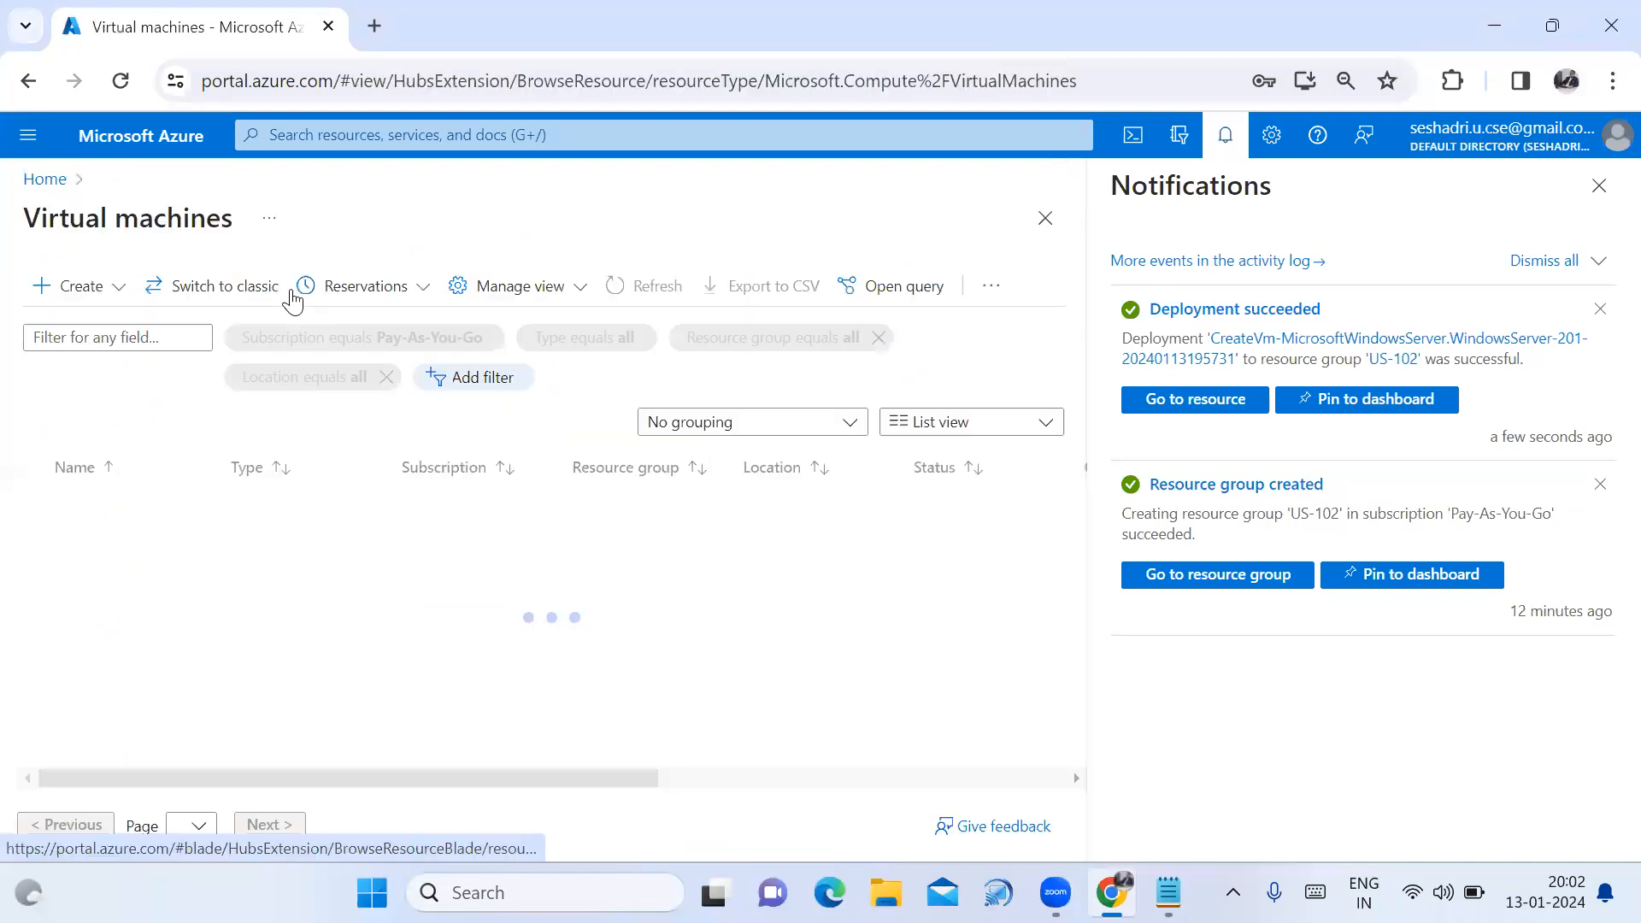
left_click(1599, 186)
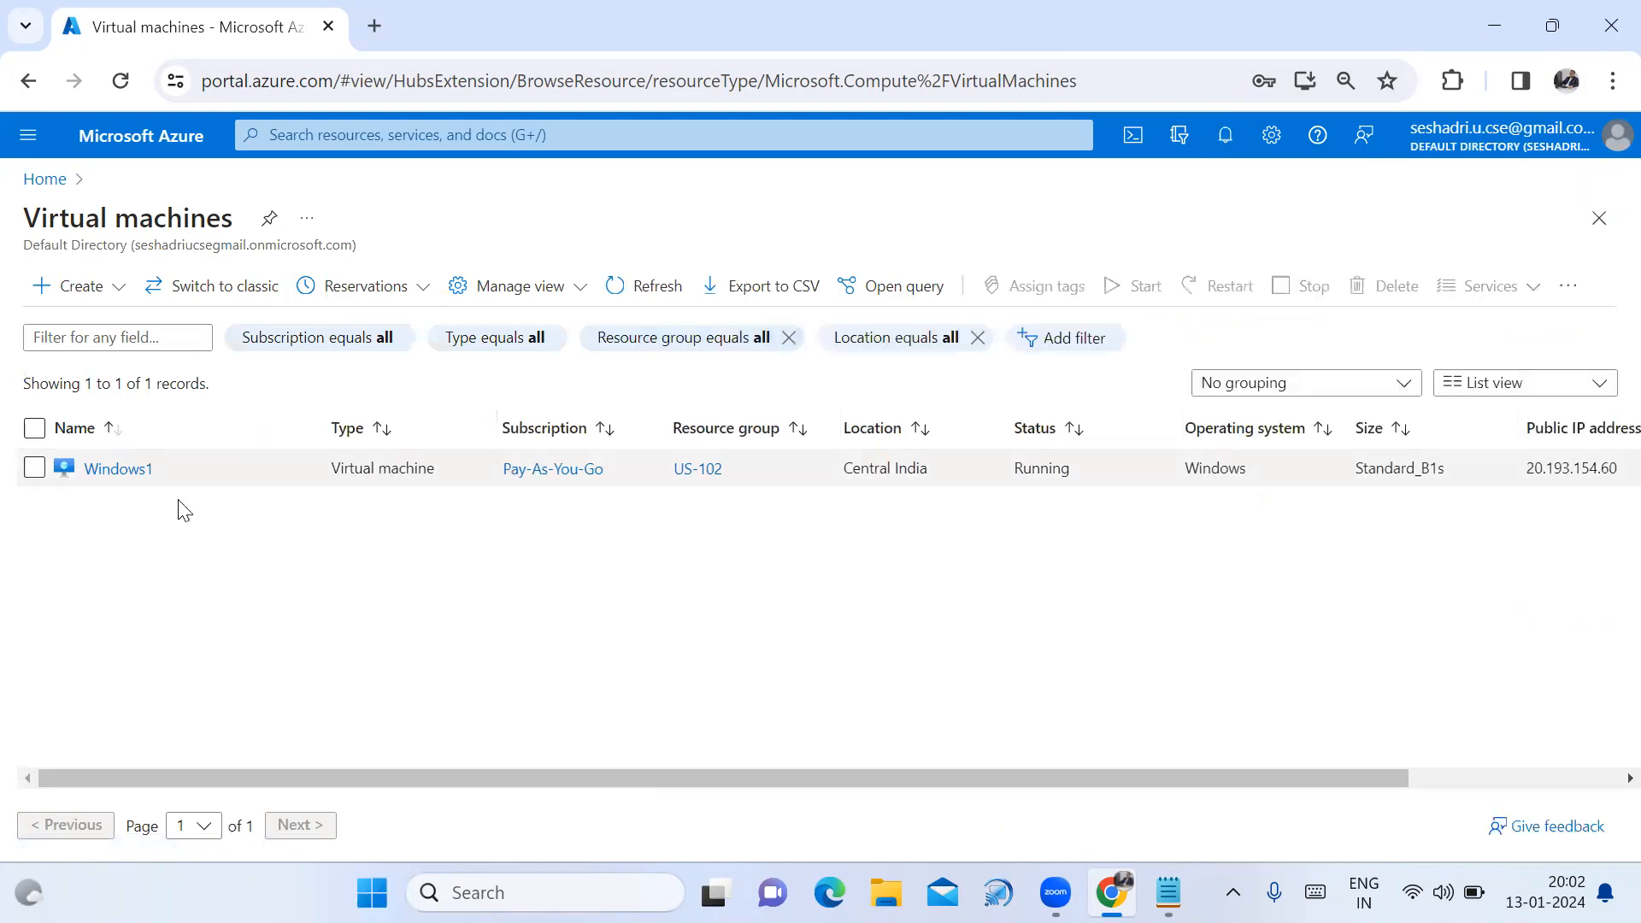
left_click(106, 473)
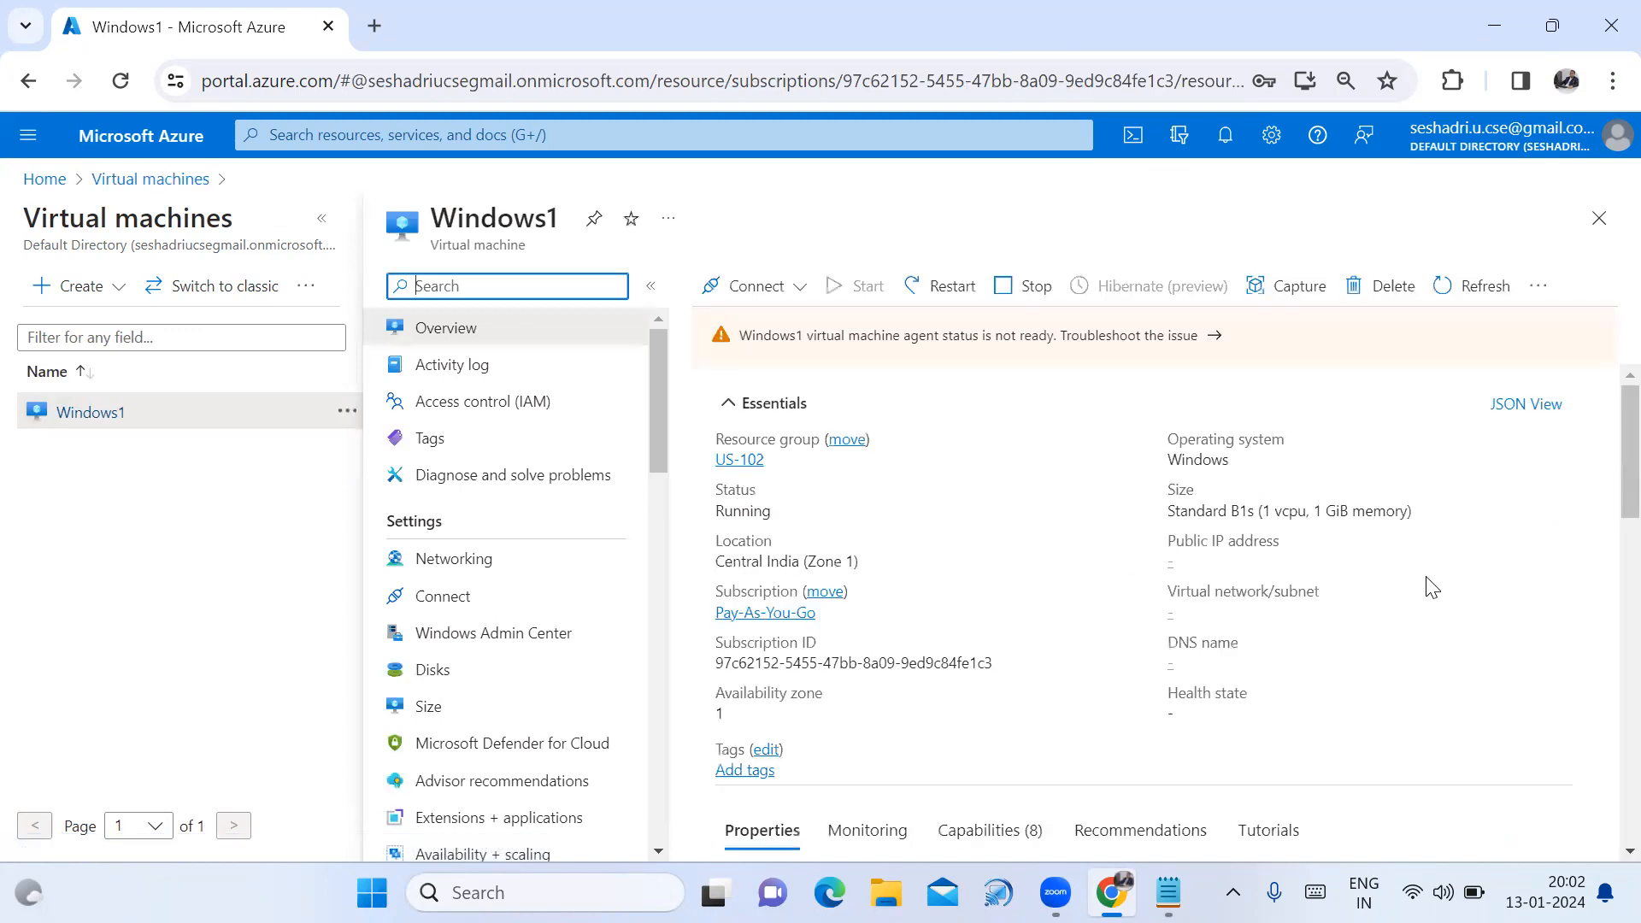
left_click(1272, 563)
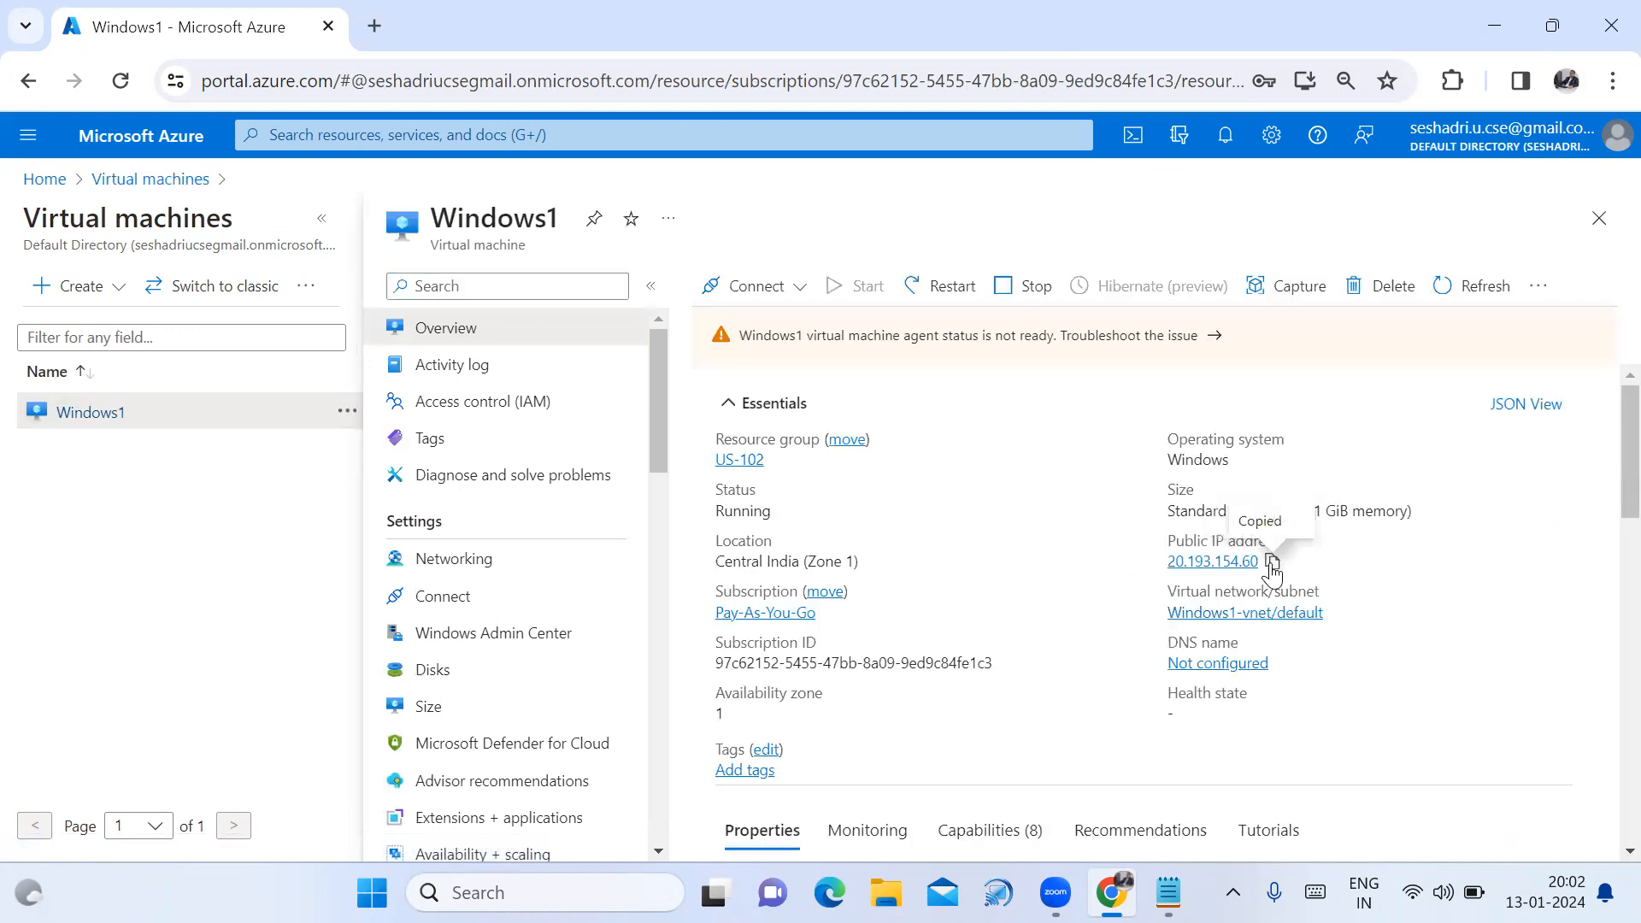
left_click(1168, 893)
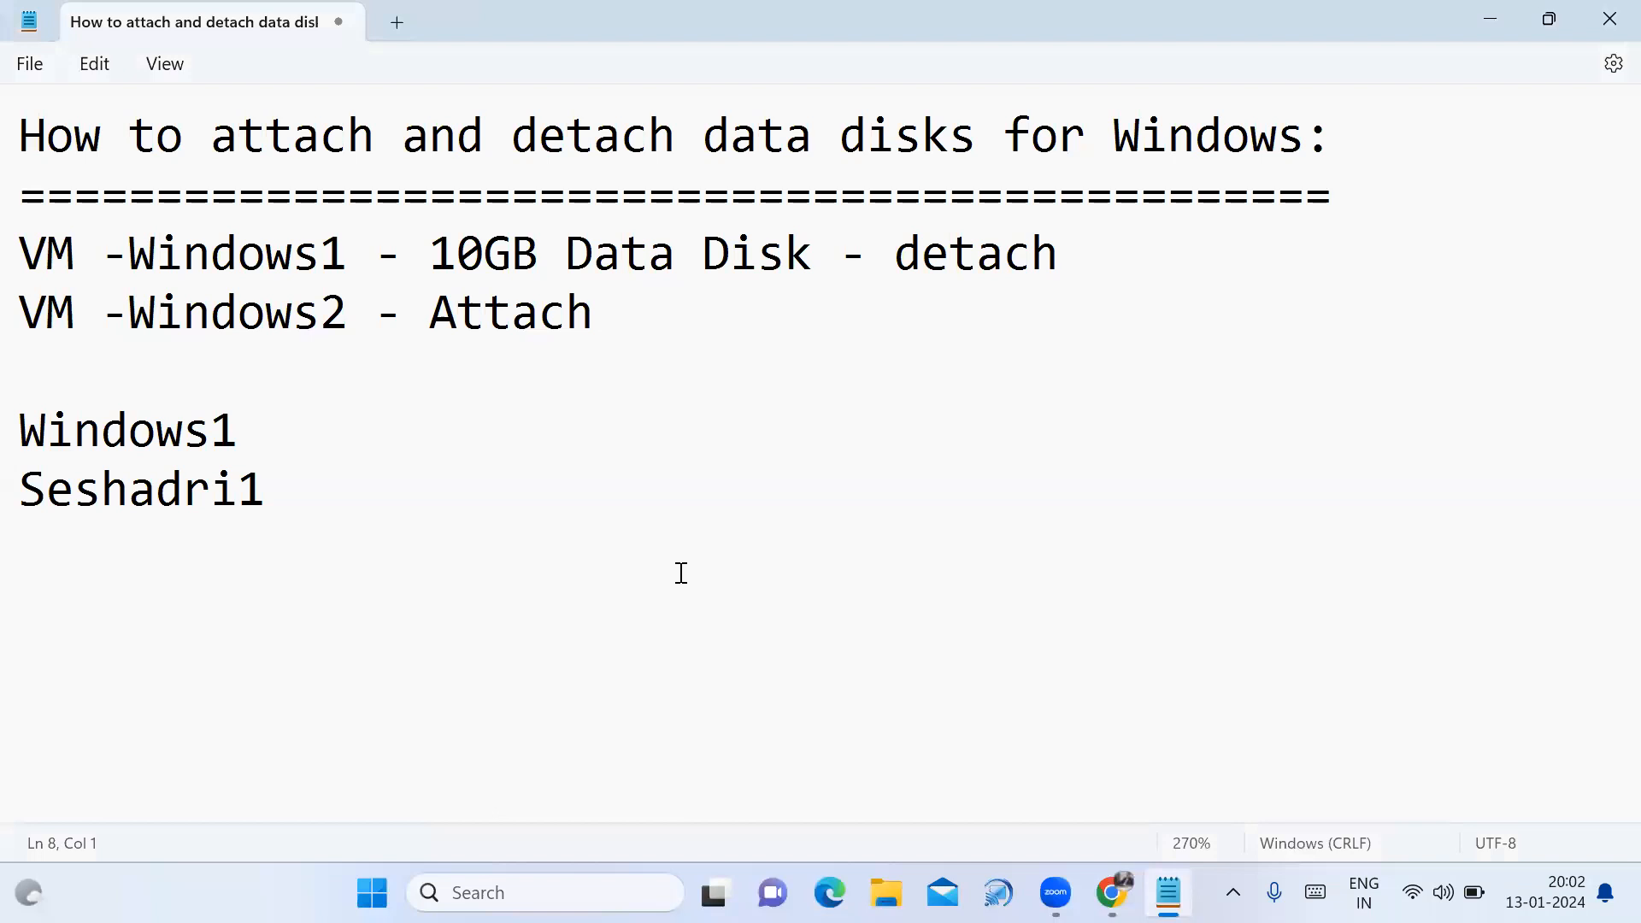
Paste Windows1's public IP 20.193.154.60 into the notes on its own line.
key("ctrl+v")
key("Return")
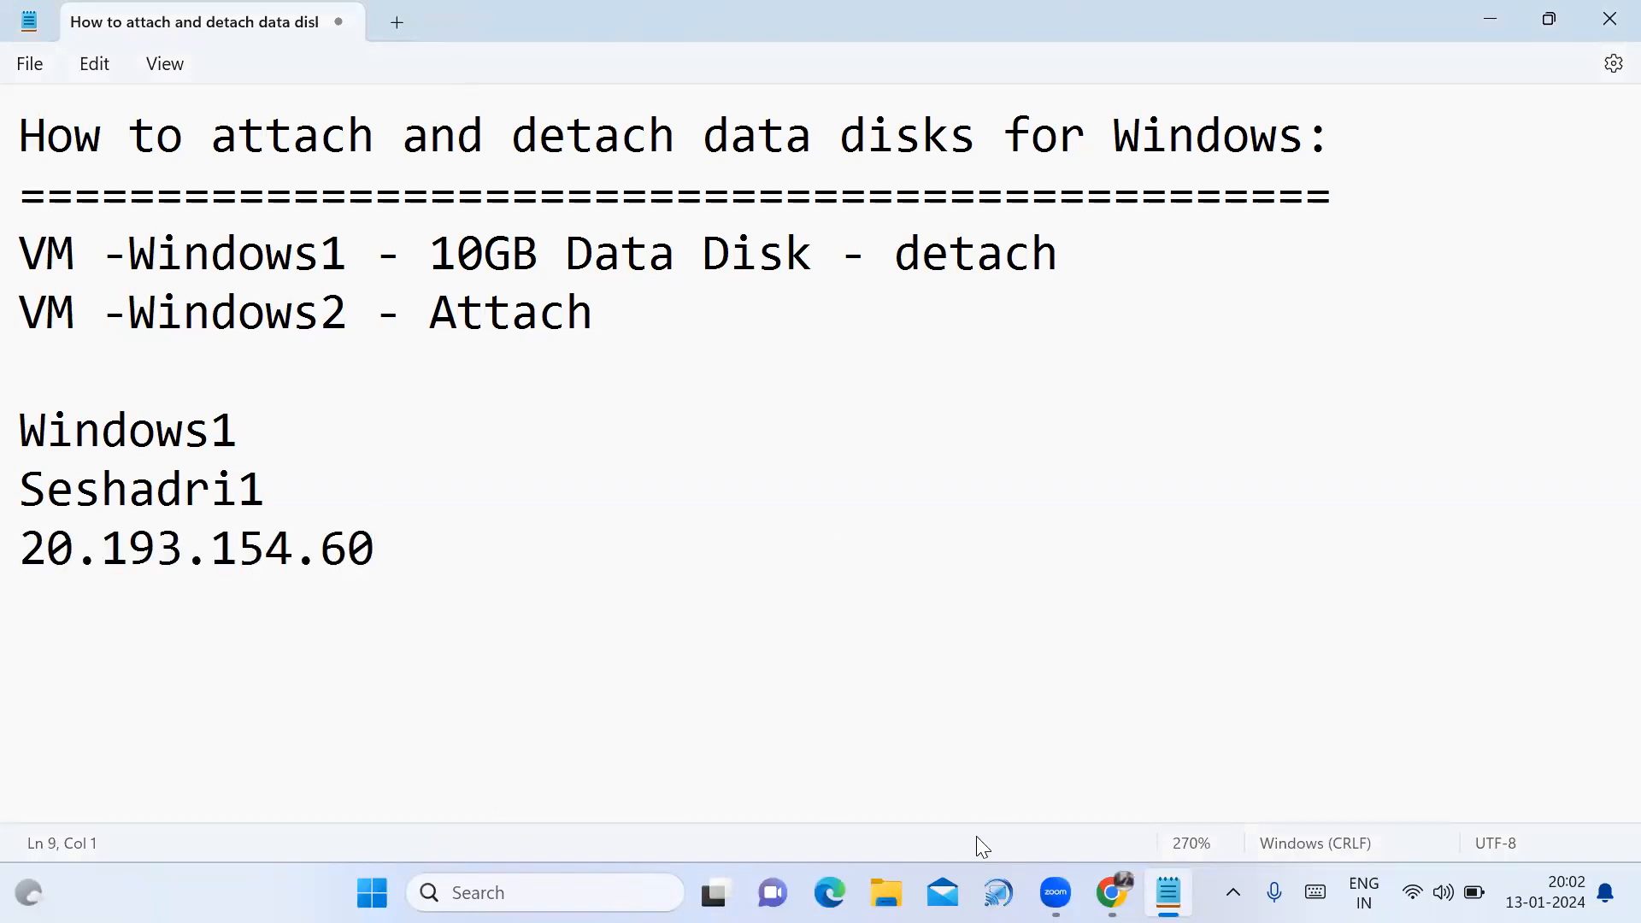
left_click(1111, 892)
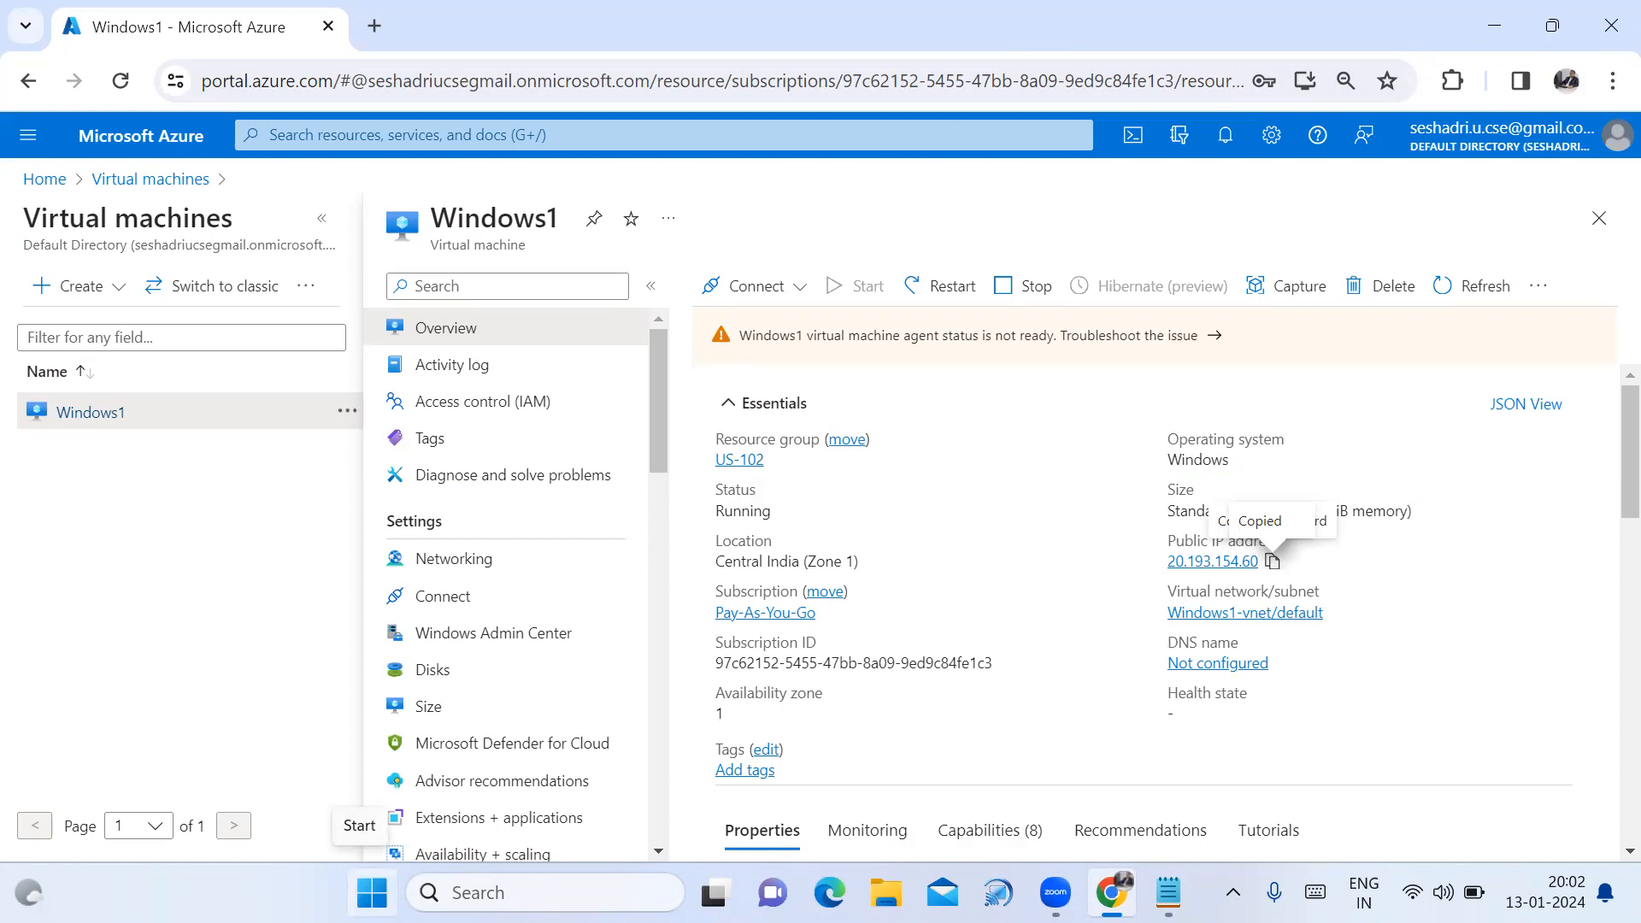
Launch Remote Desktop Connection and connect to Windows1 at 20.193.154.60.
left_click(372, 893)
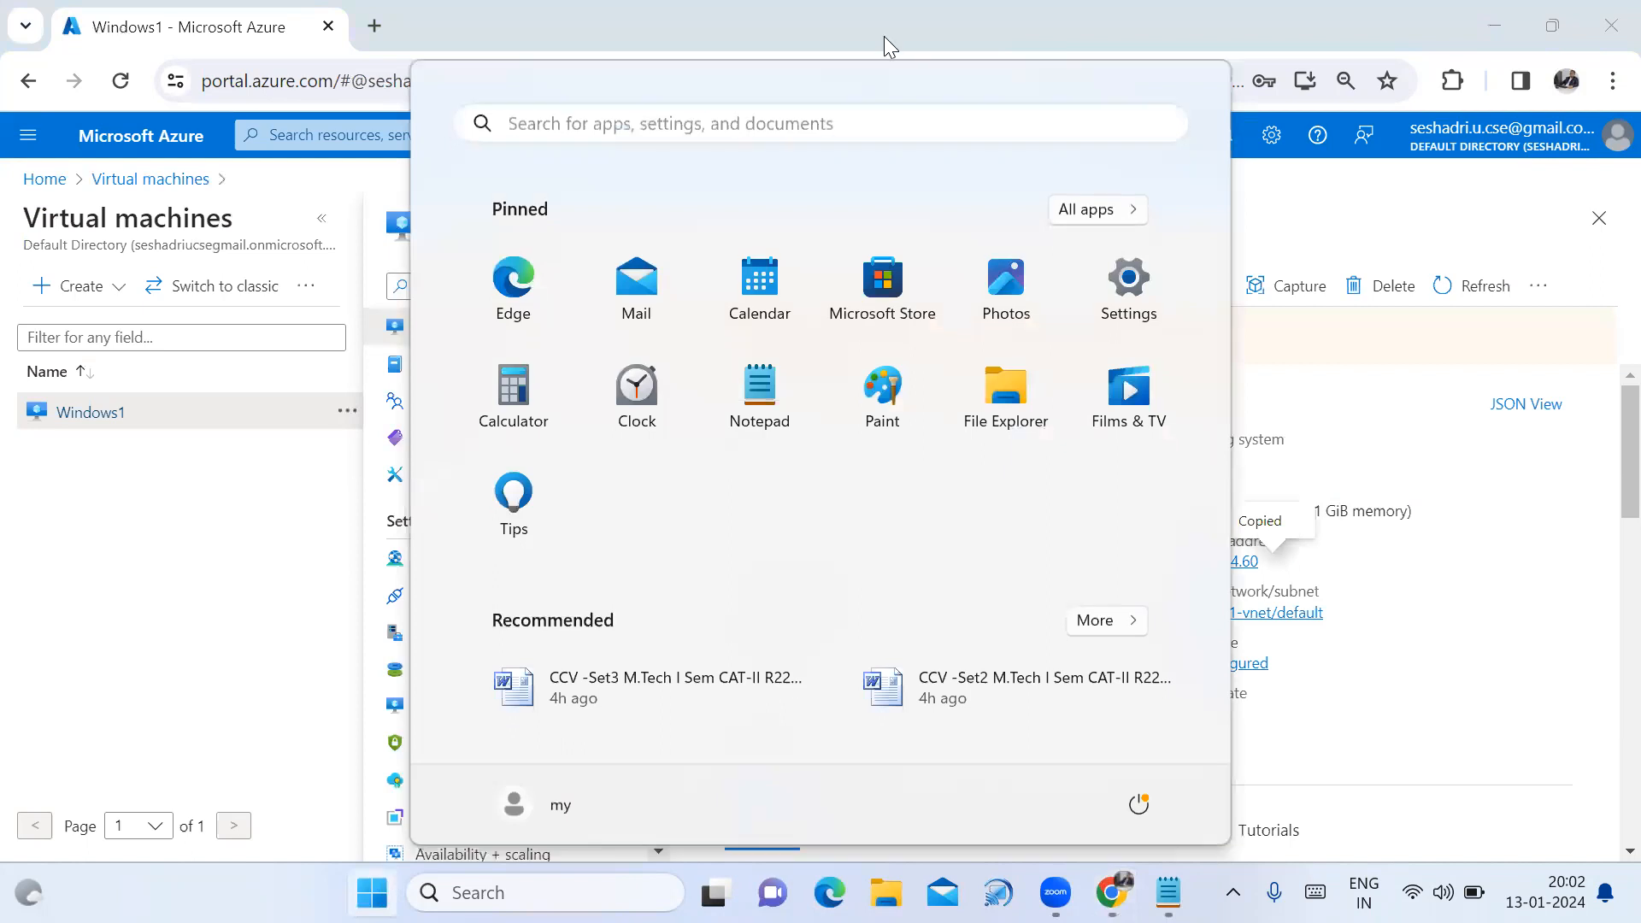
left_click(836, 122)
type("re")
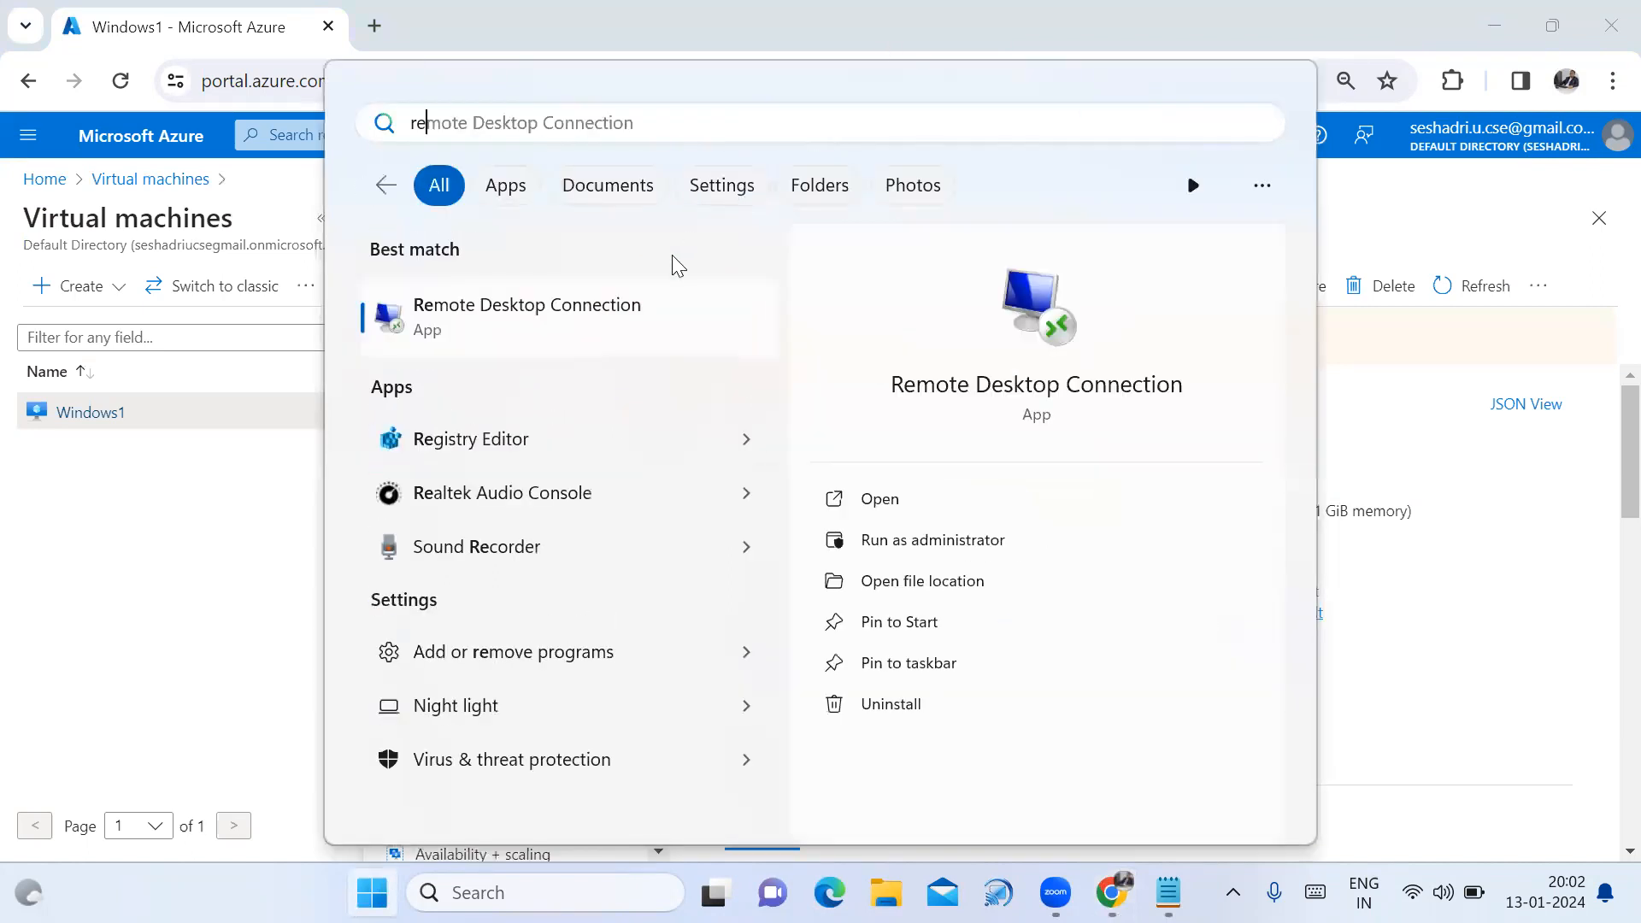
left_click(630, 308)
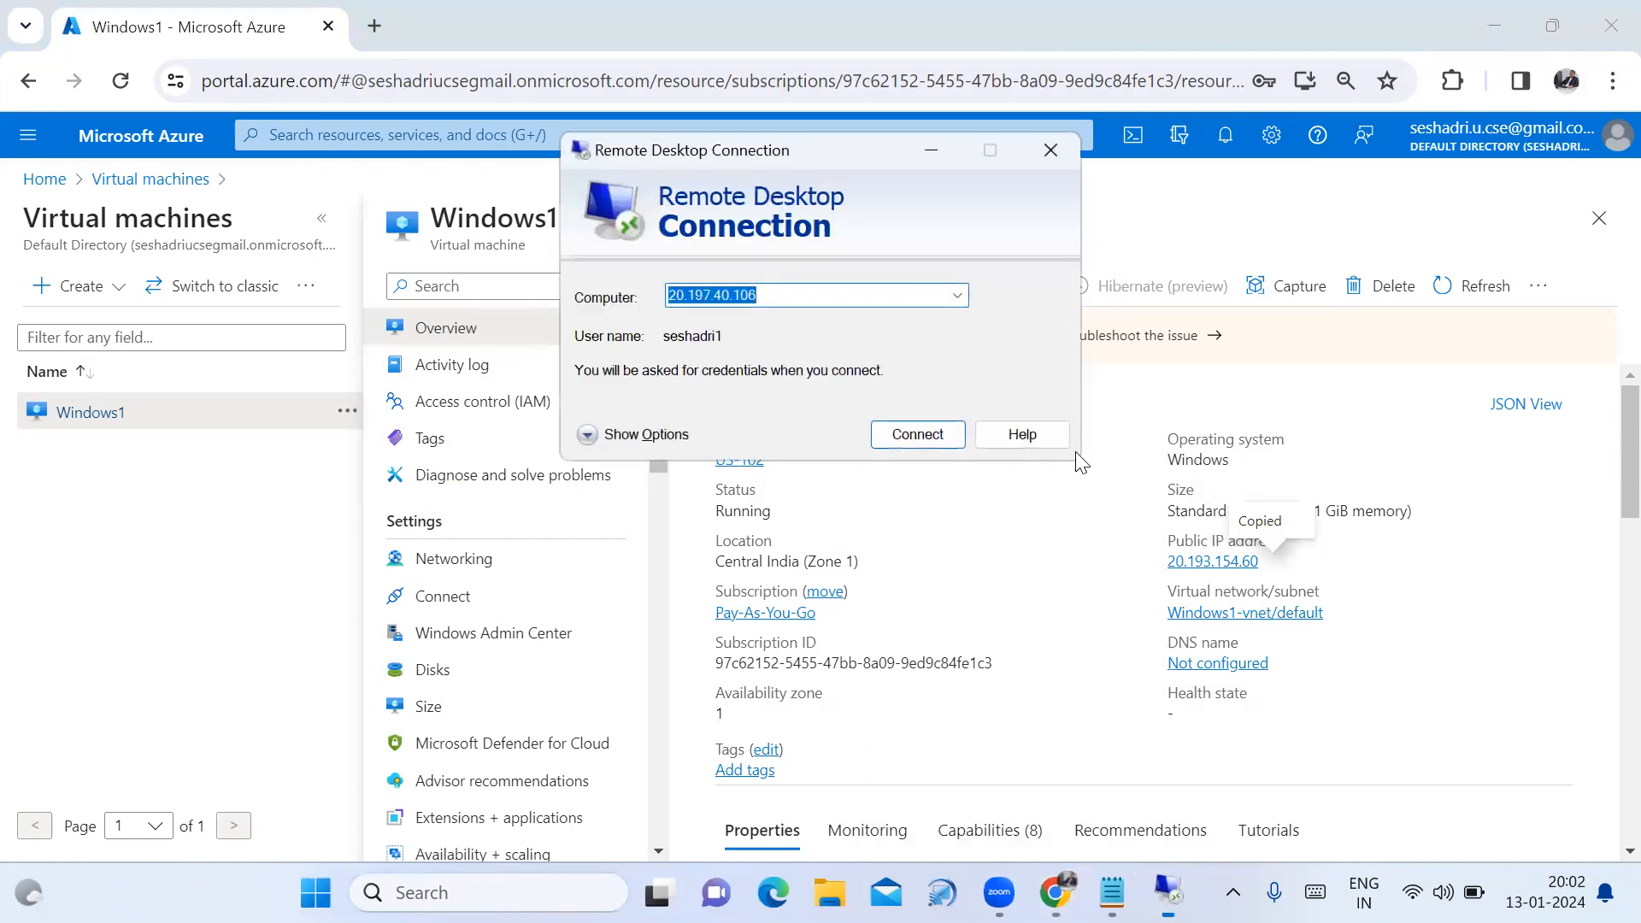
key("ctrl+v")
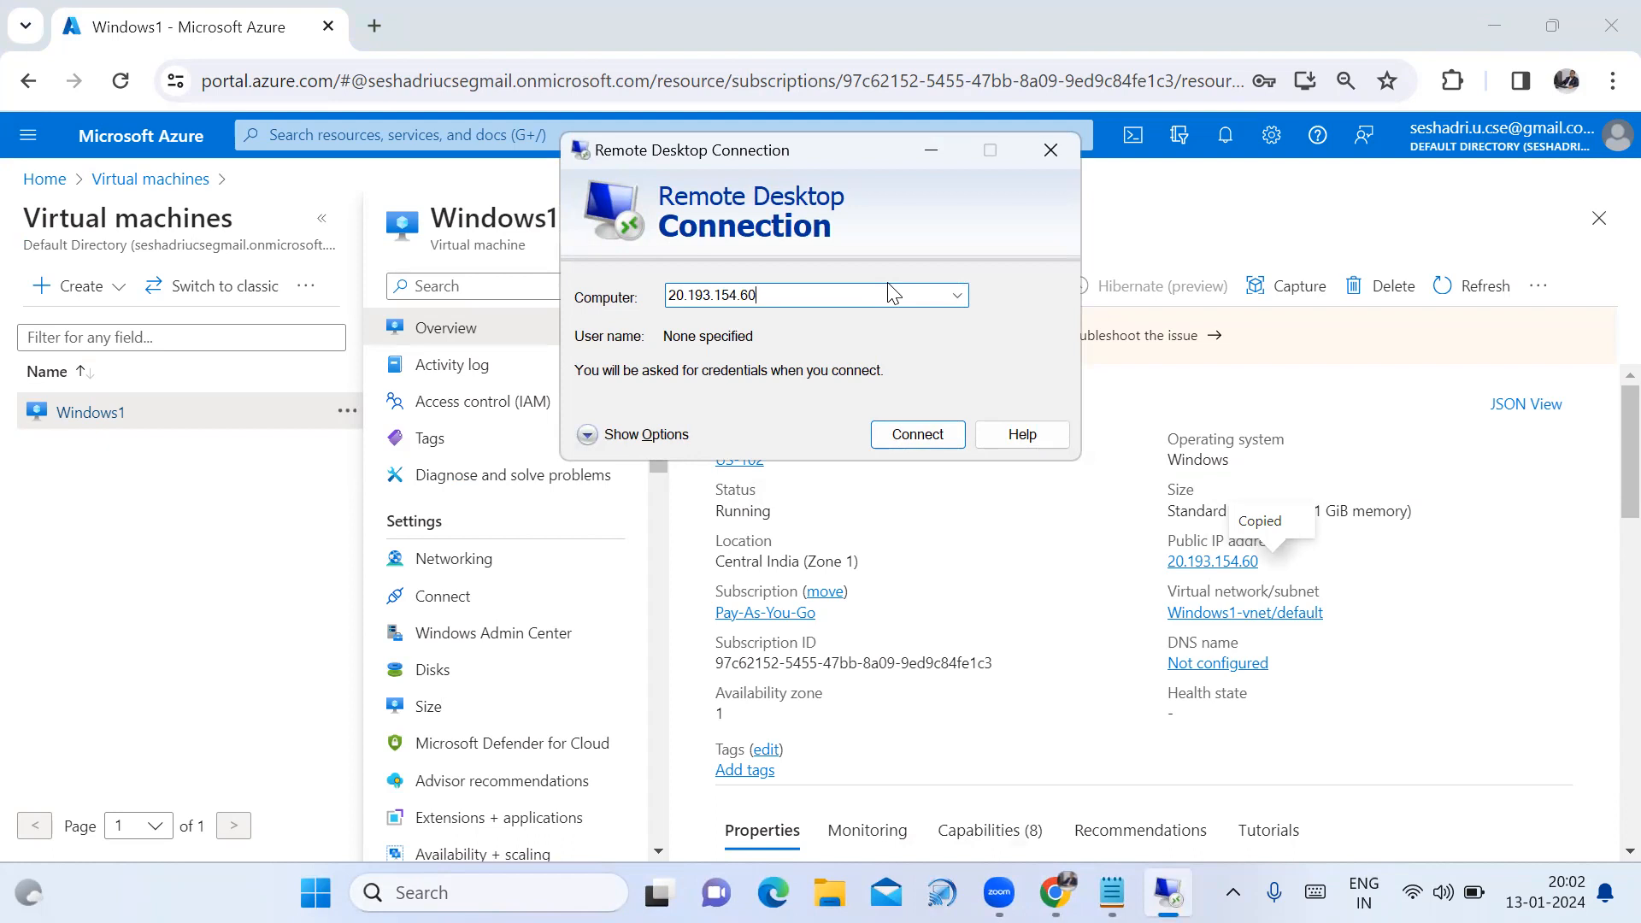
left_click(925, 439)
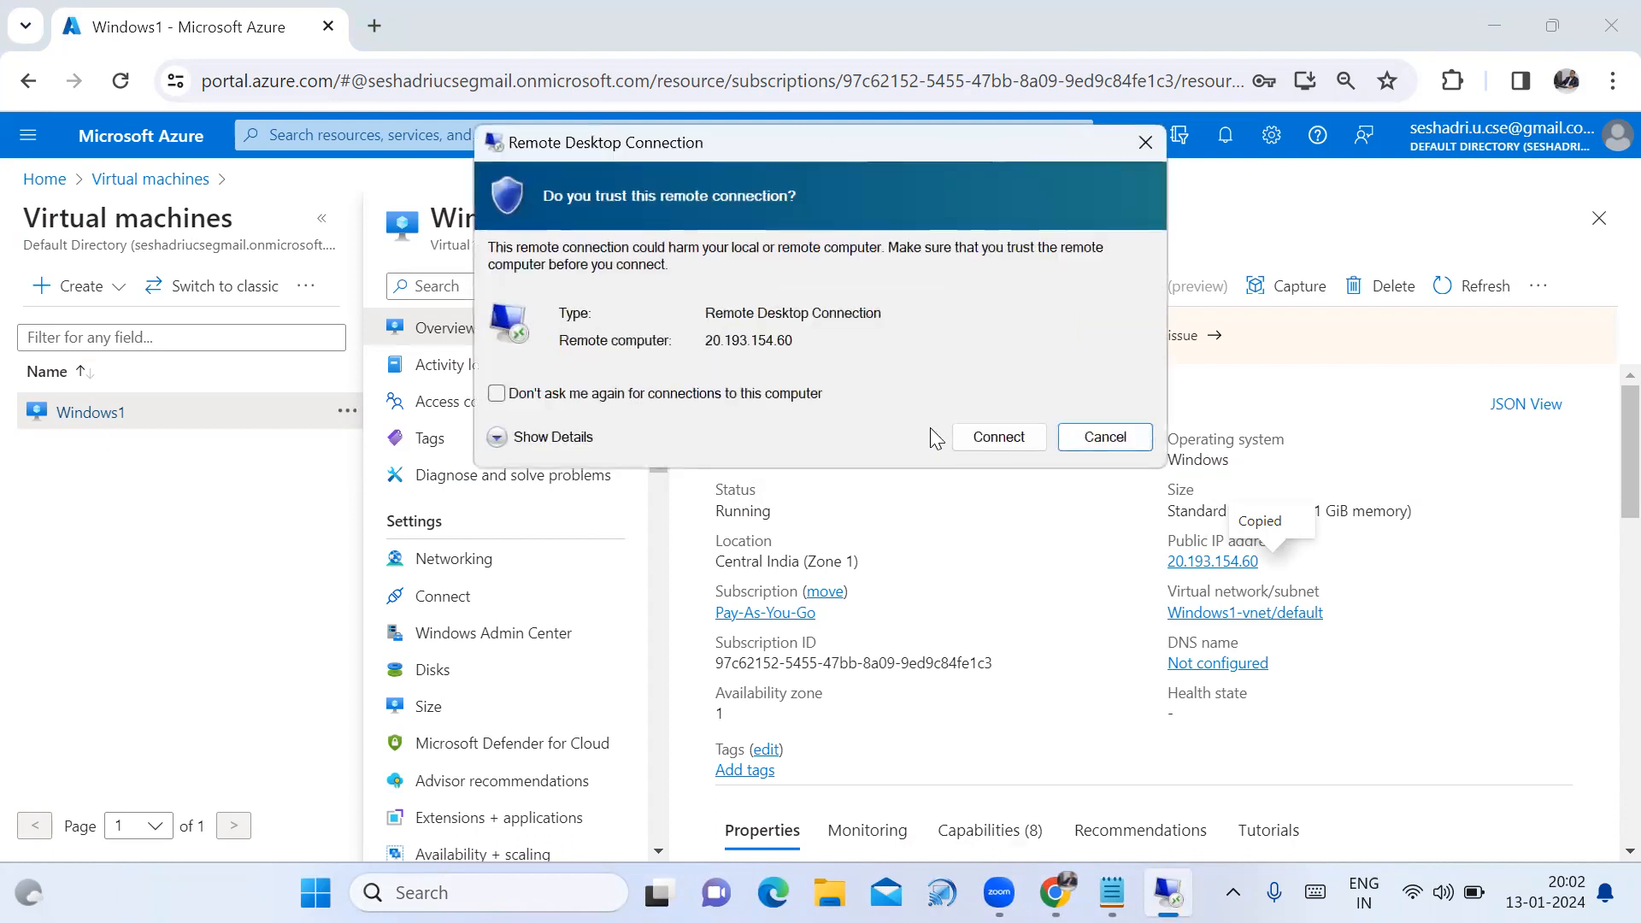
left_click(957, 453)
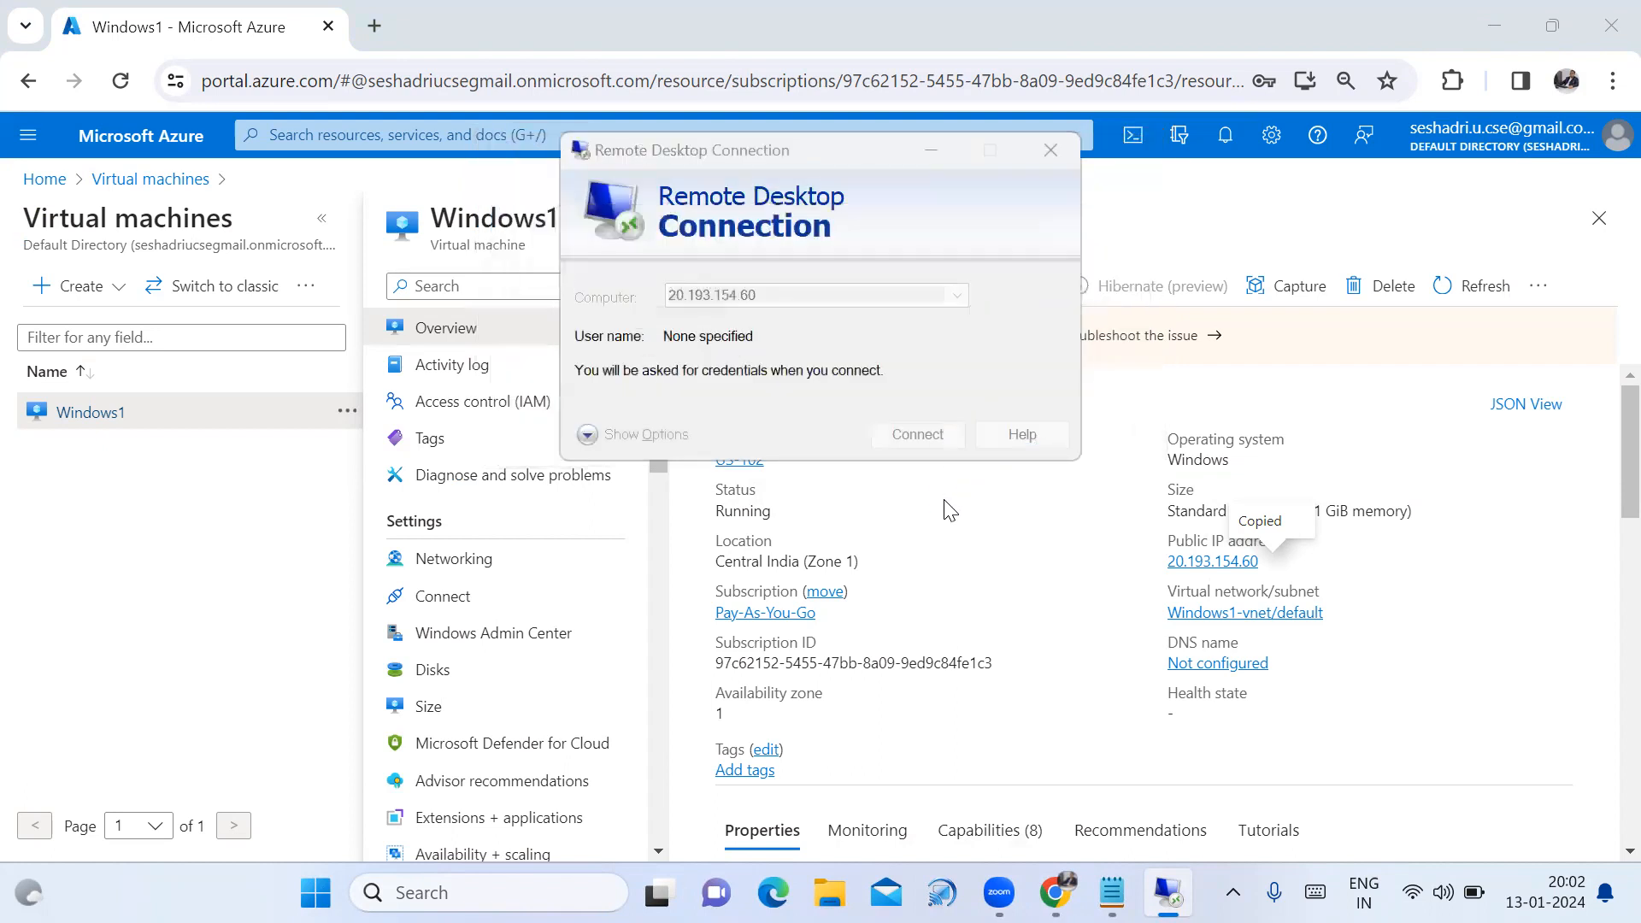
Sign in with the admin username from the notes and the account password, accepting the certificate.
left_click(1111, 892)
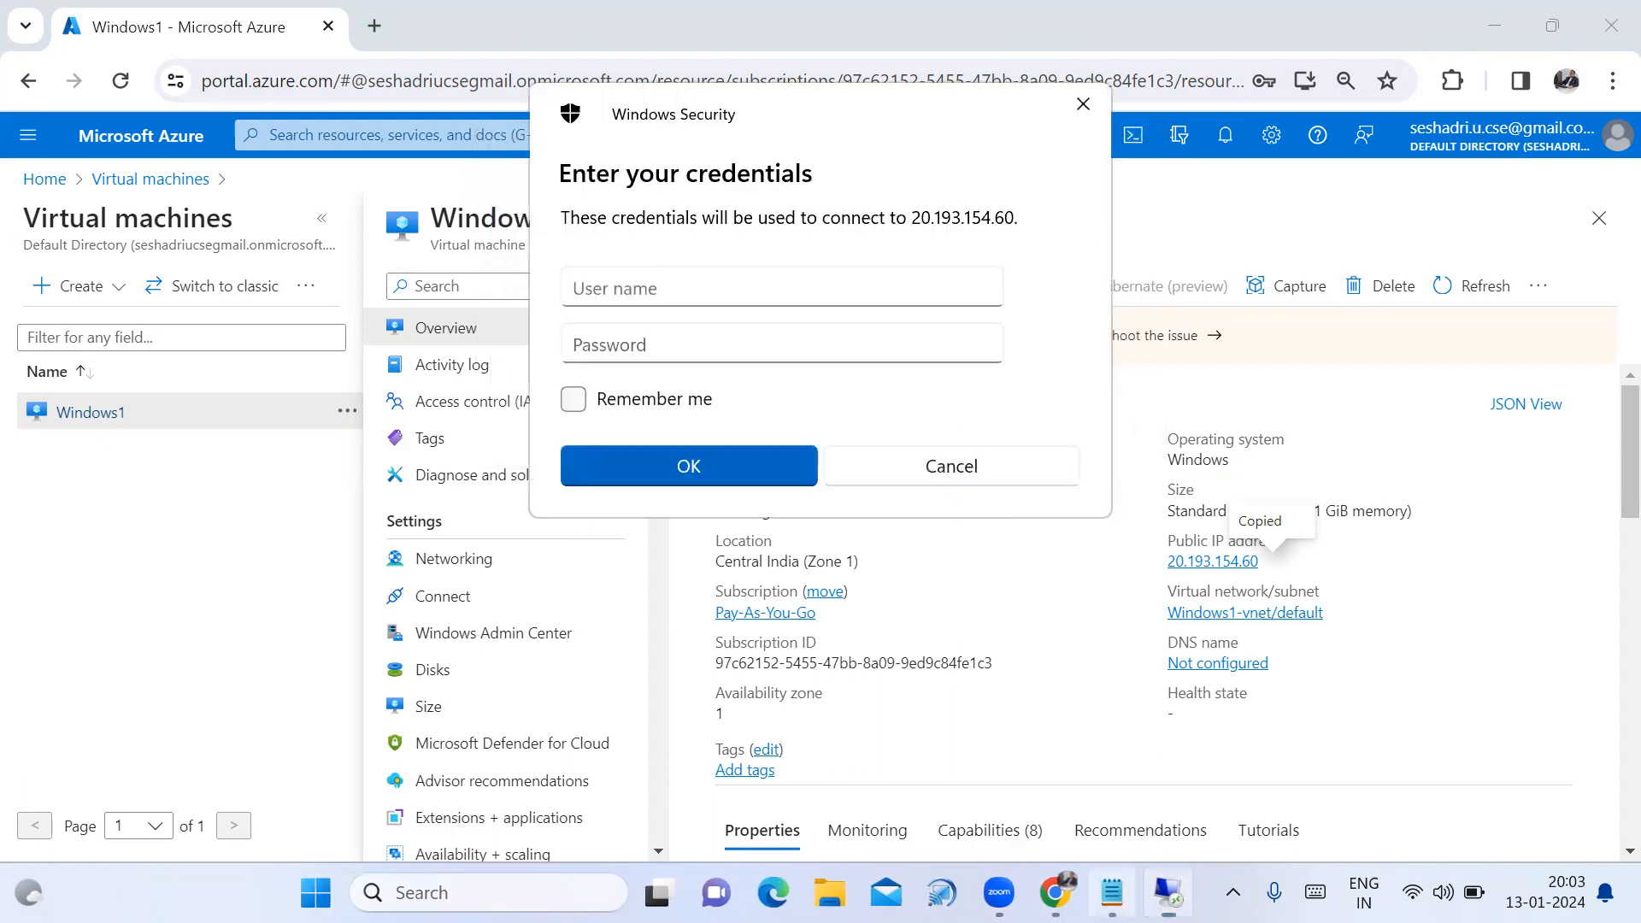
left_click_drag(264, 486, 7, 472)
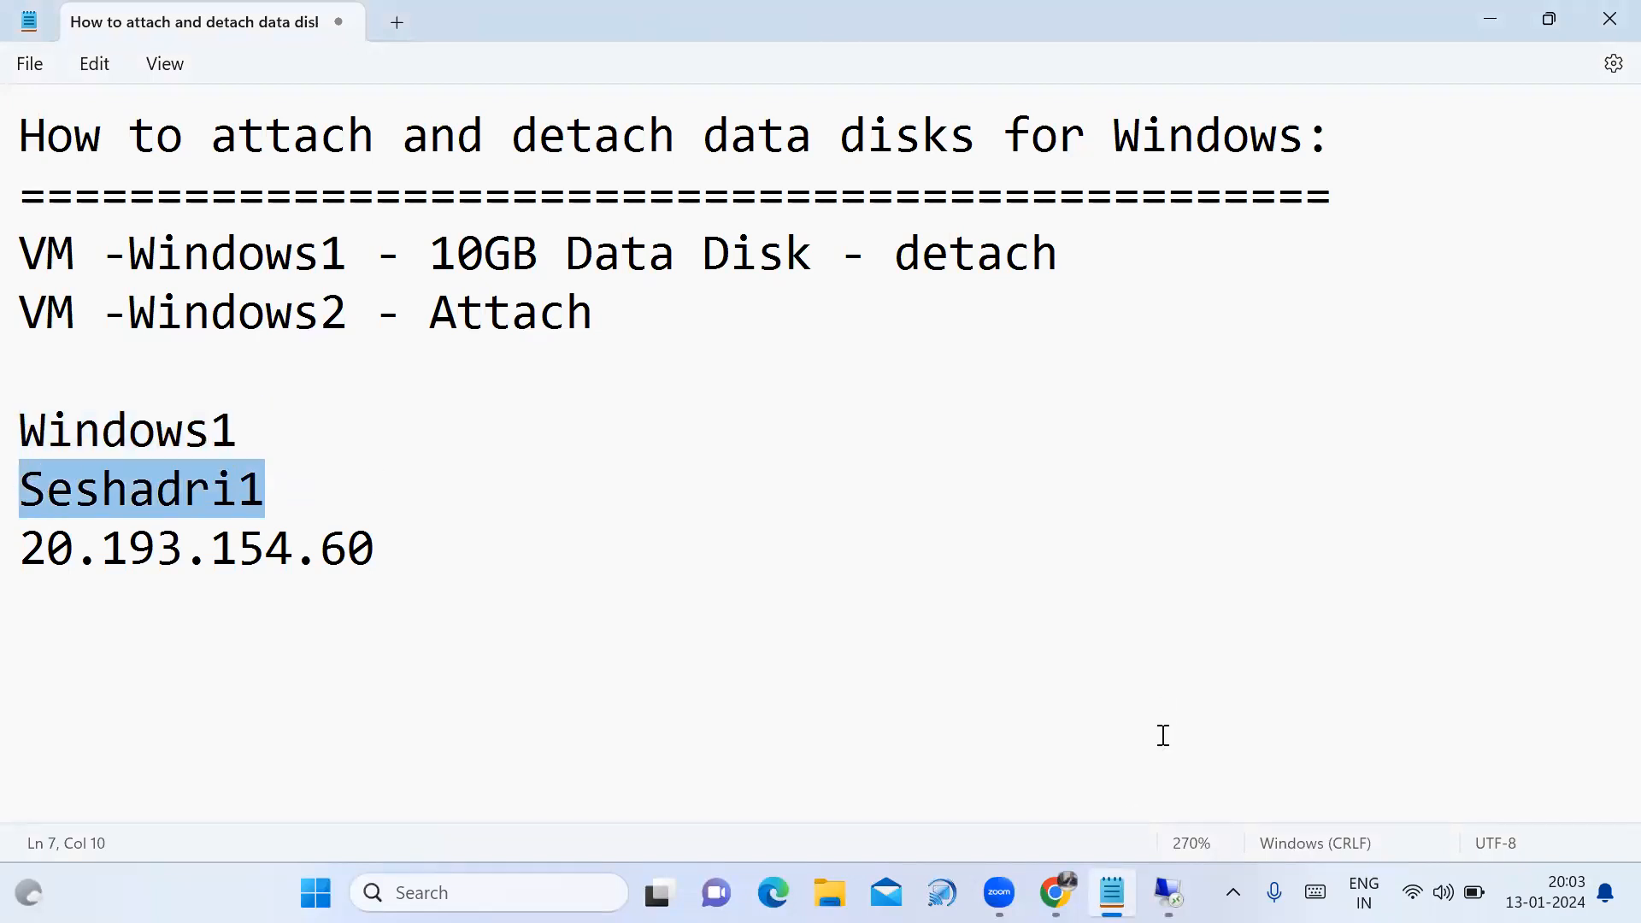
left_click(1056, 892)
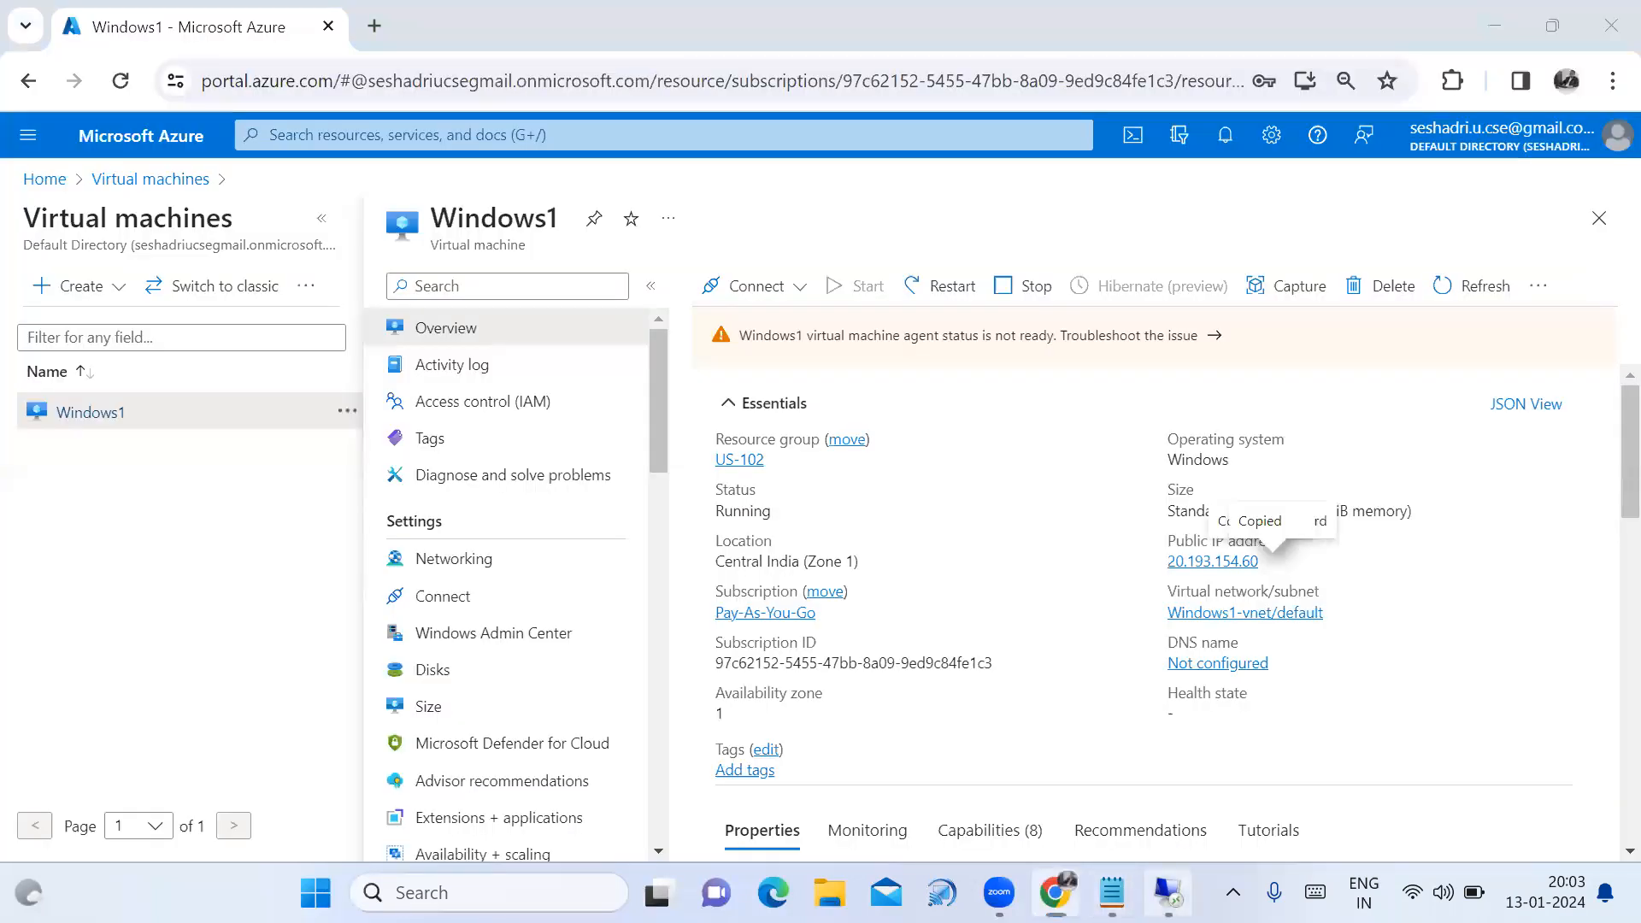
left_click(1168, 893)
key("ctrl+v")
left_click(706, 351)
type("•••••••••")
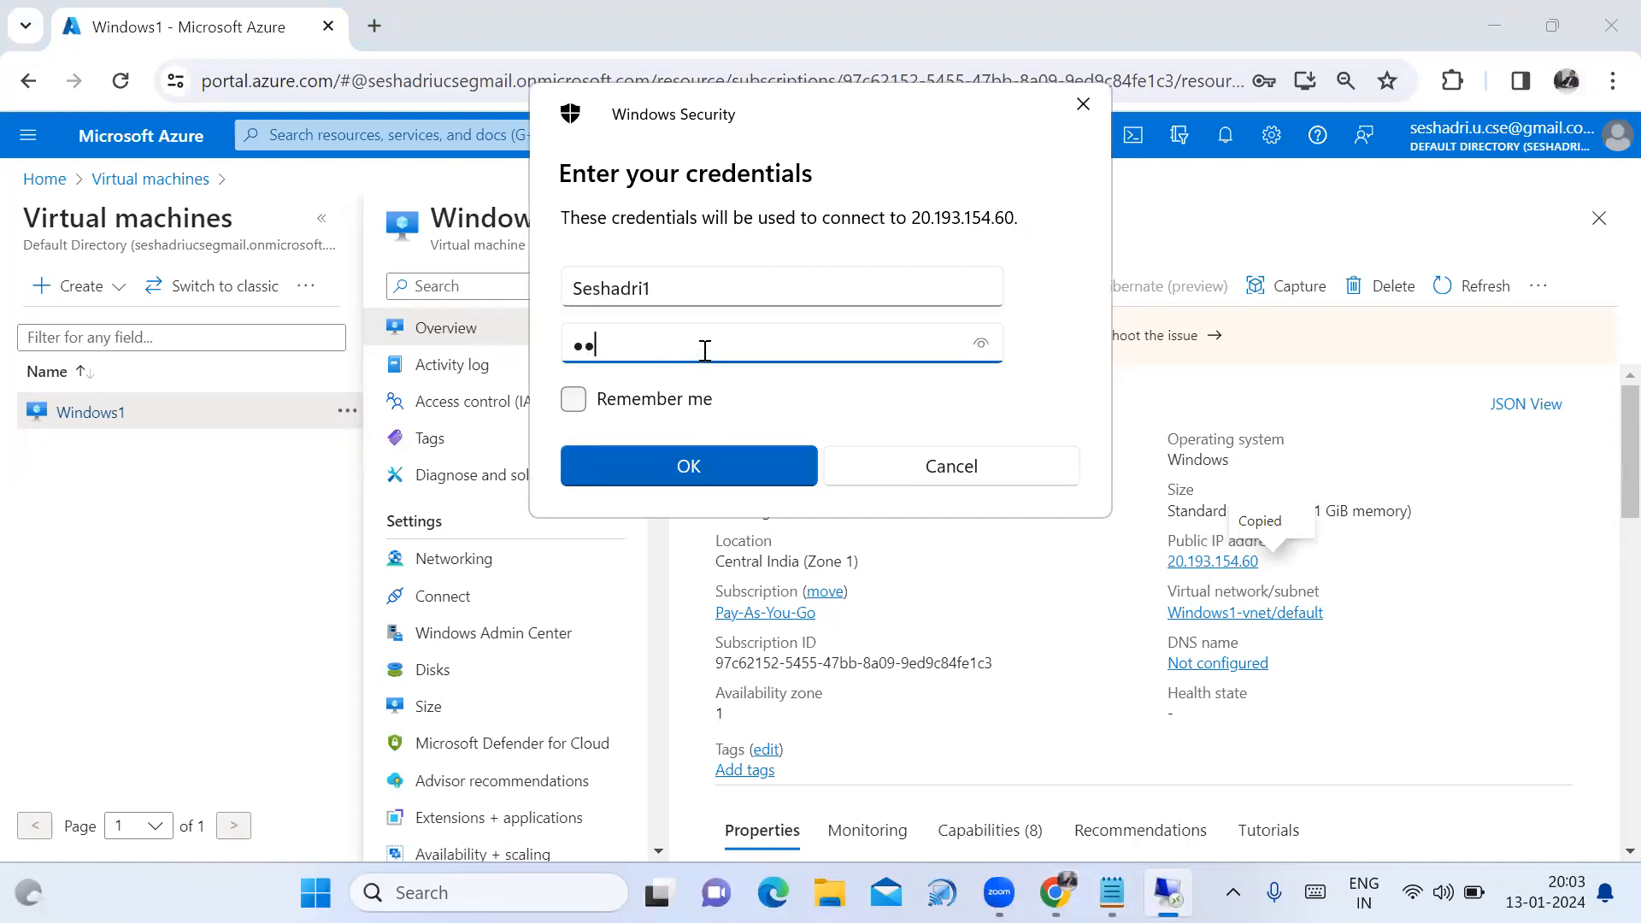
type("••••")
left_click(689, 466)
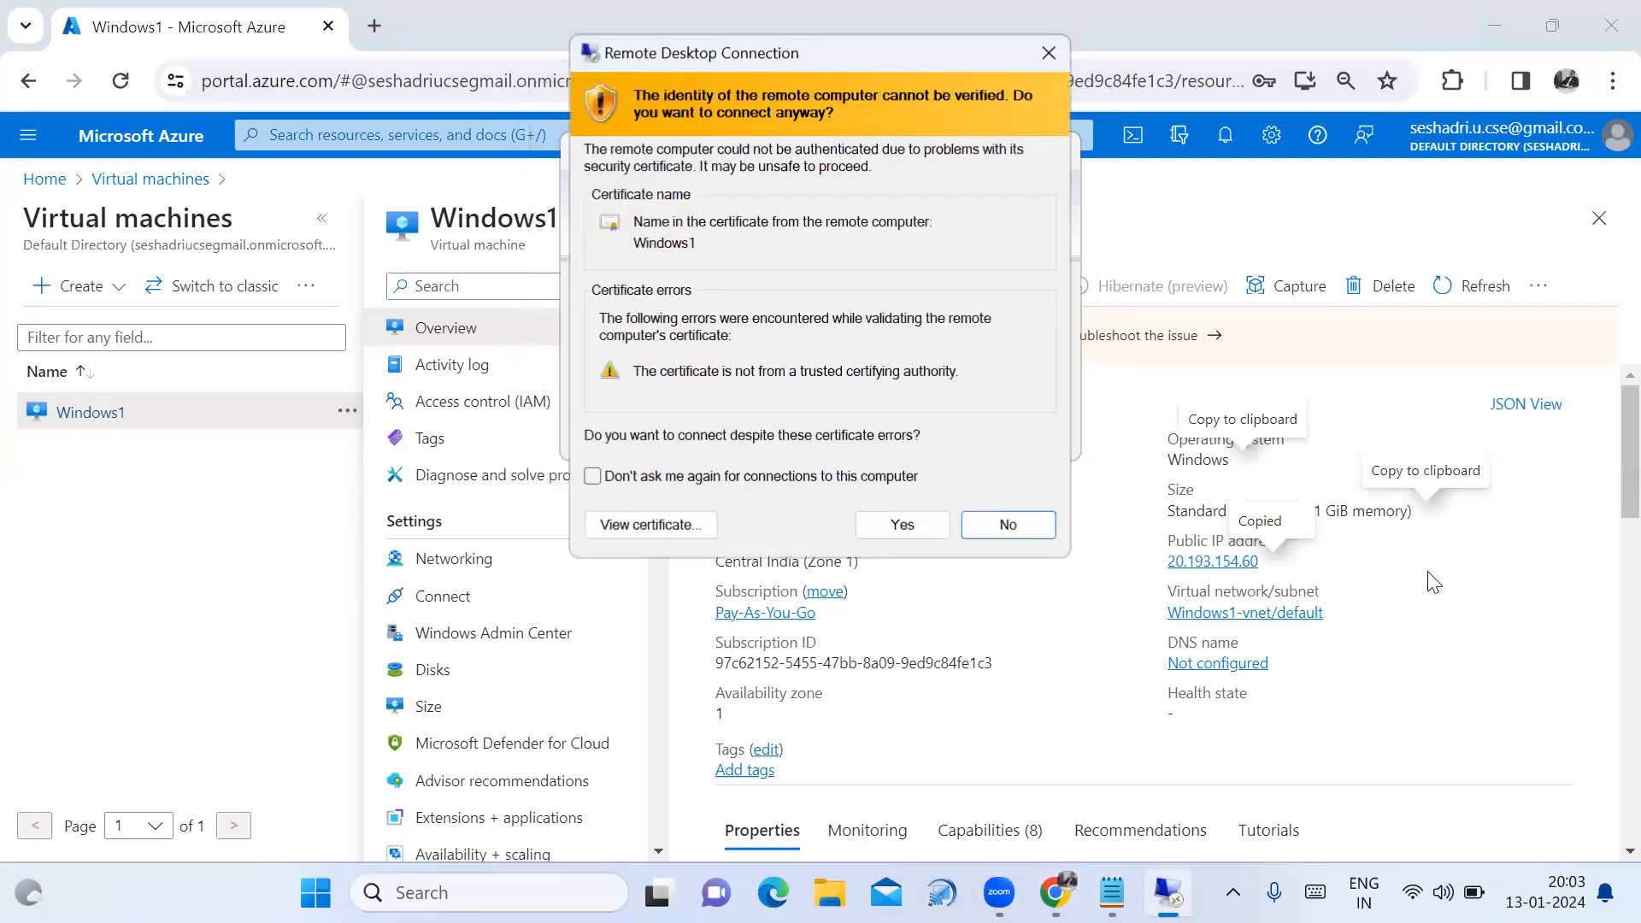
left_click(889, 525)
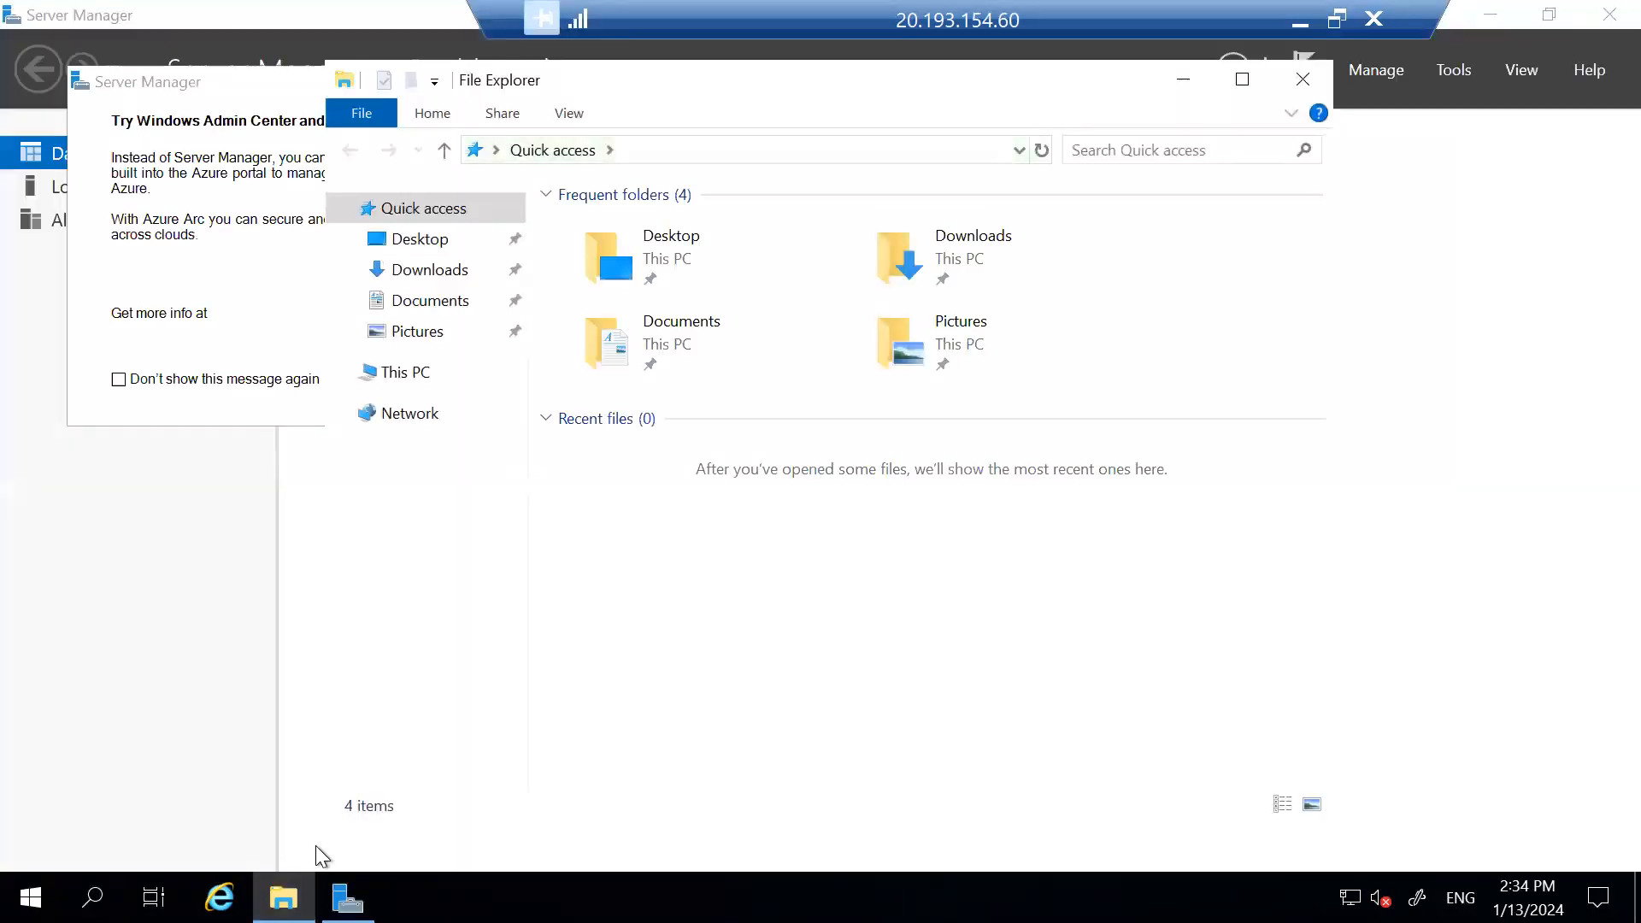
Dismiss the Server Manager pop-up behind File Explorer.
left_click(1194, 80)
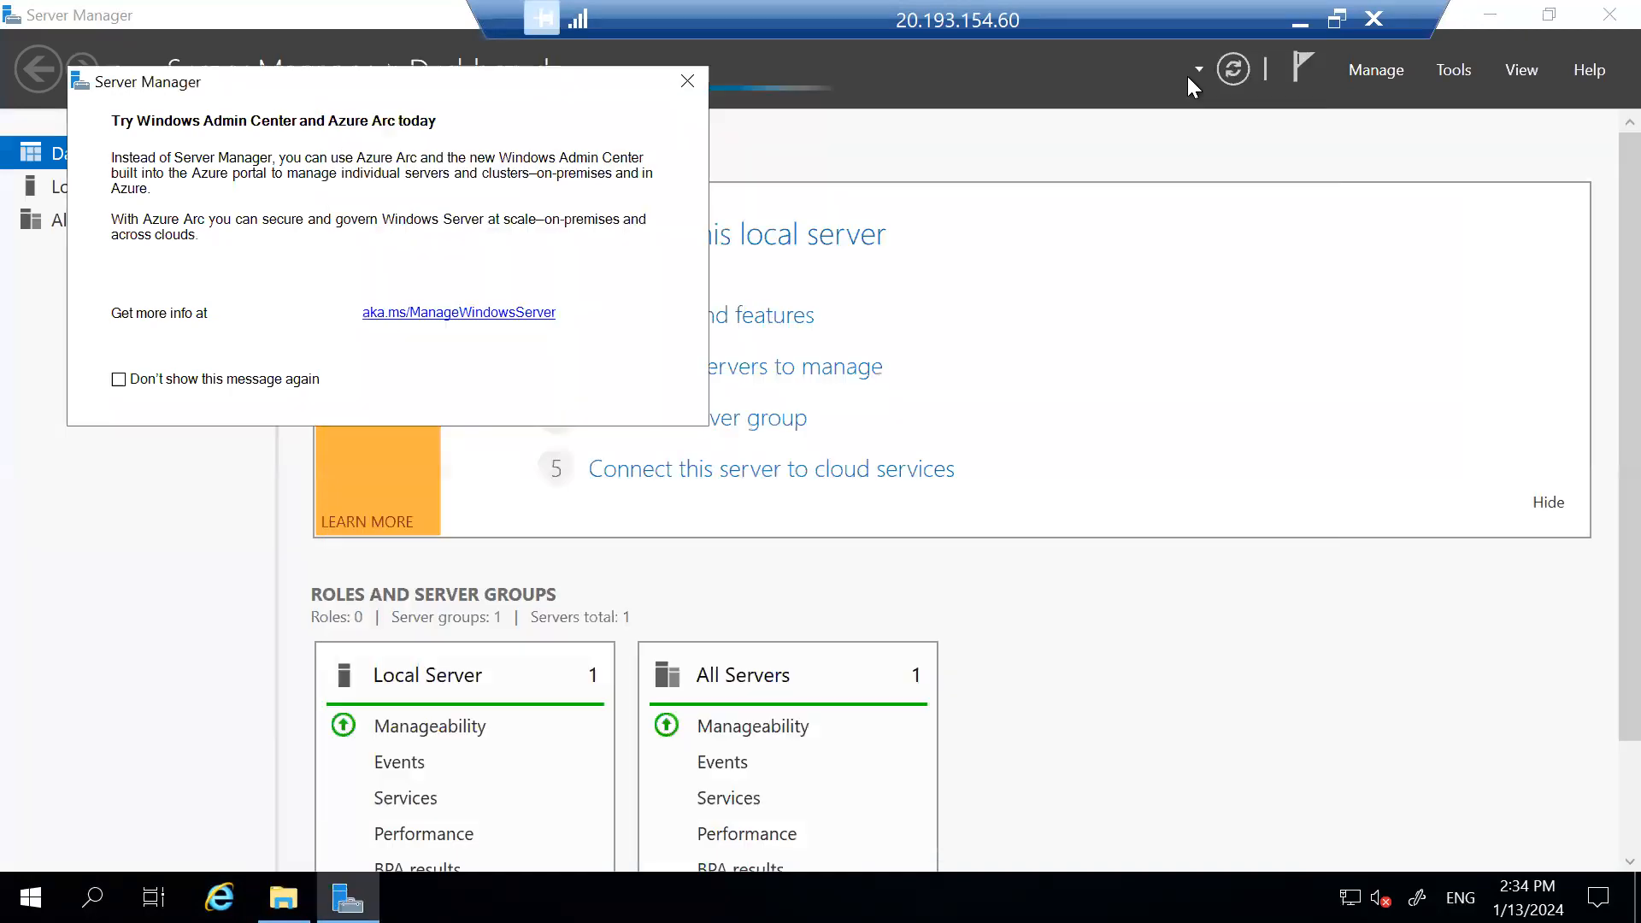
left_click(688, 81)
left_click(283, 898)
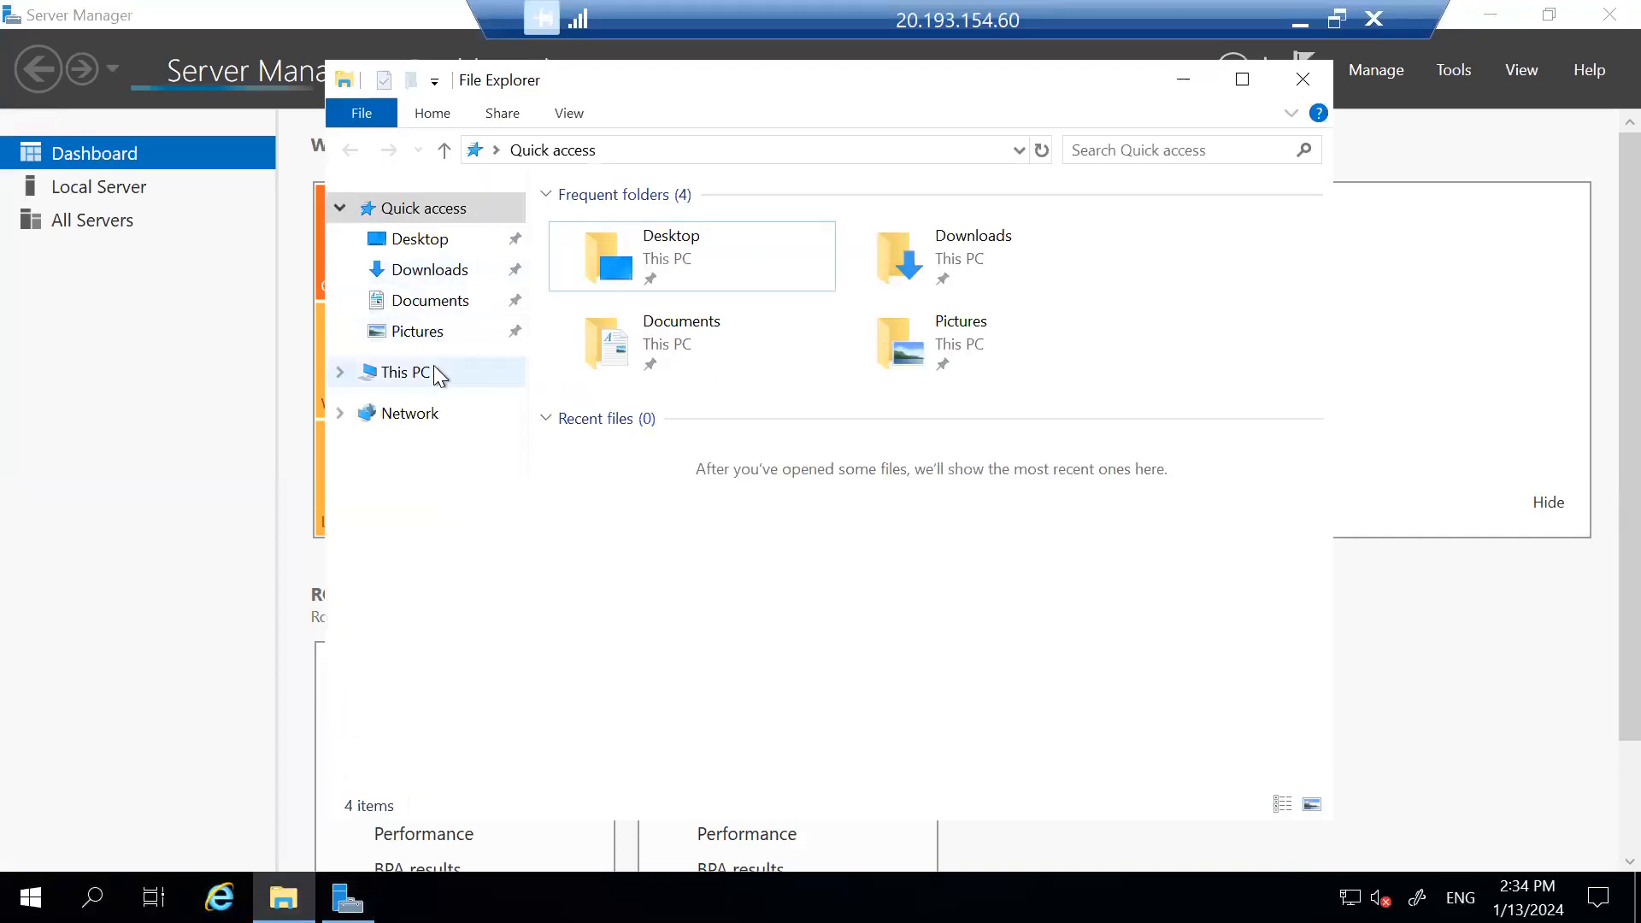
Confirm This PC shows no 10 GB data disk drive, then close File Explorer.
left_click(433, 374)
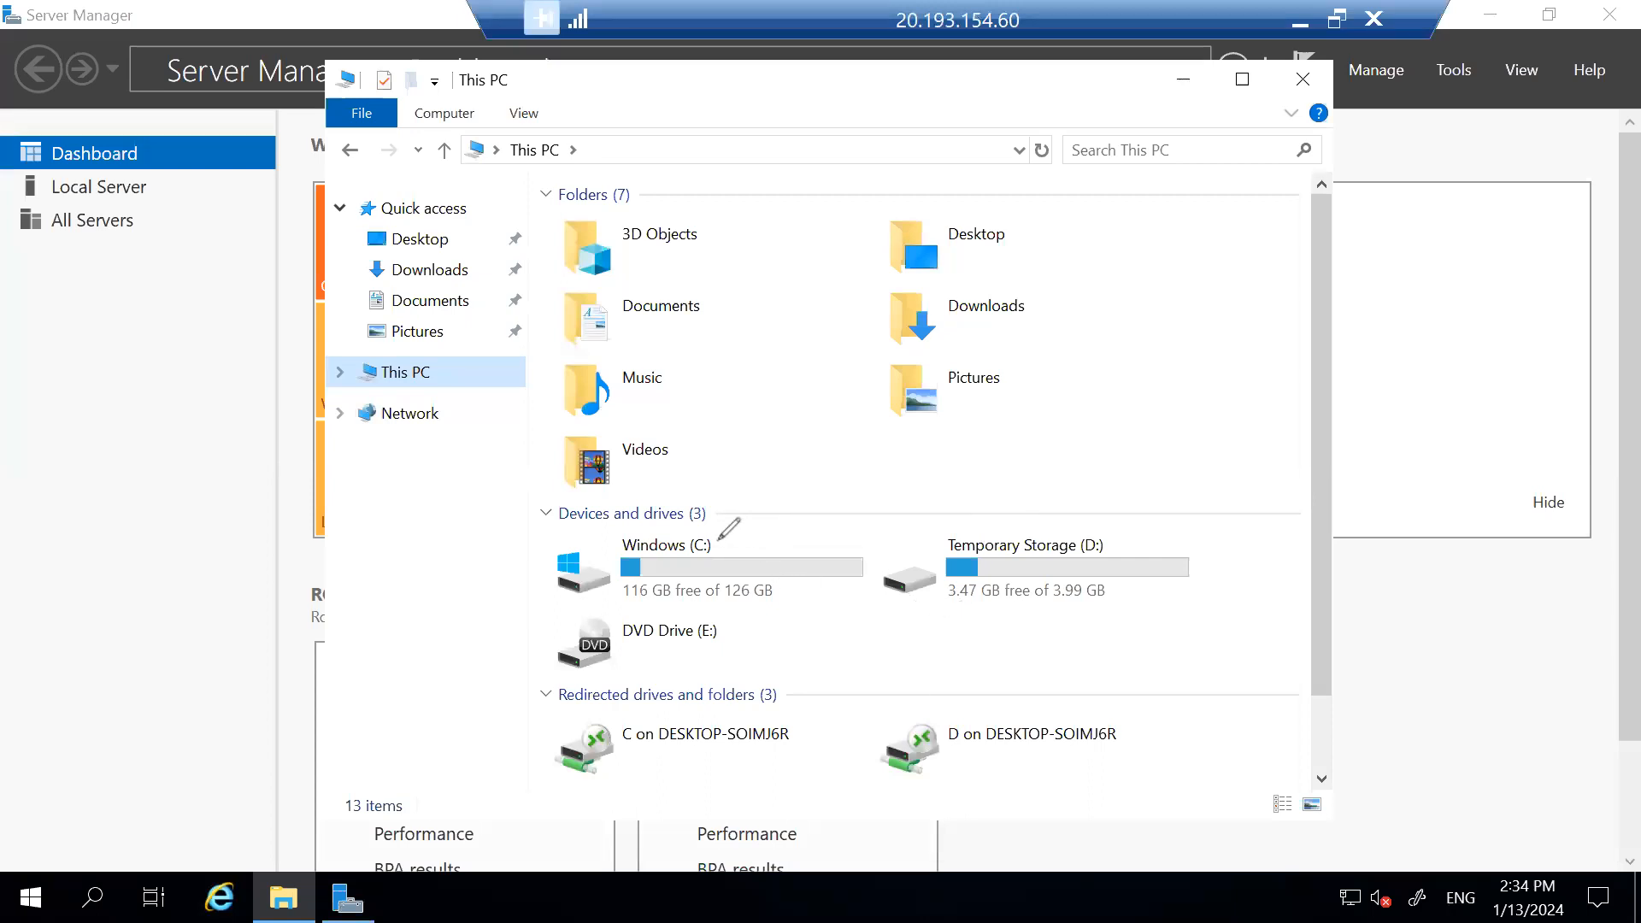
left_click_drag(713, 539, 869, 495)
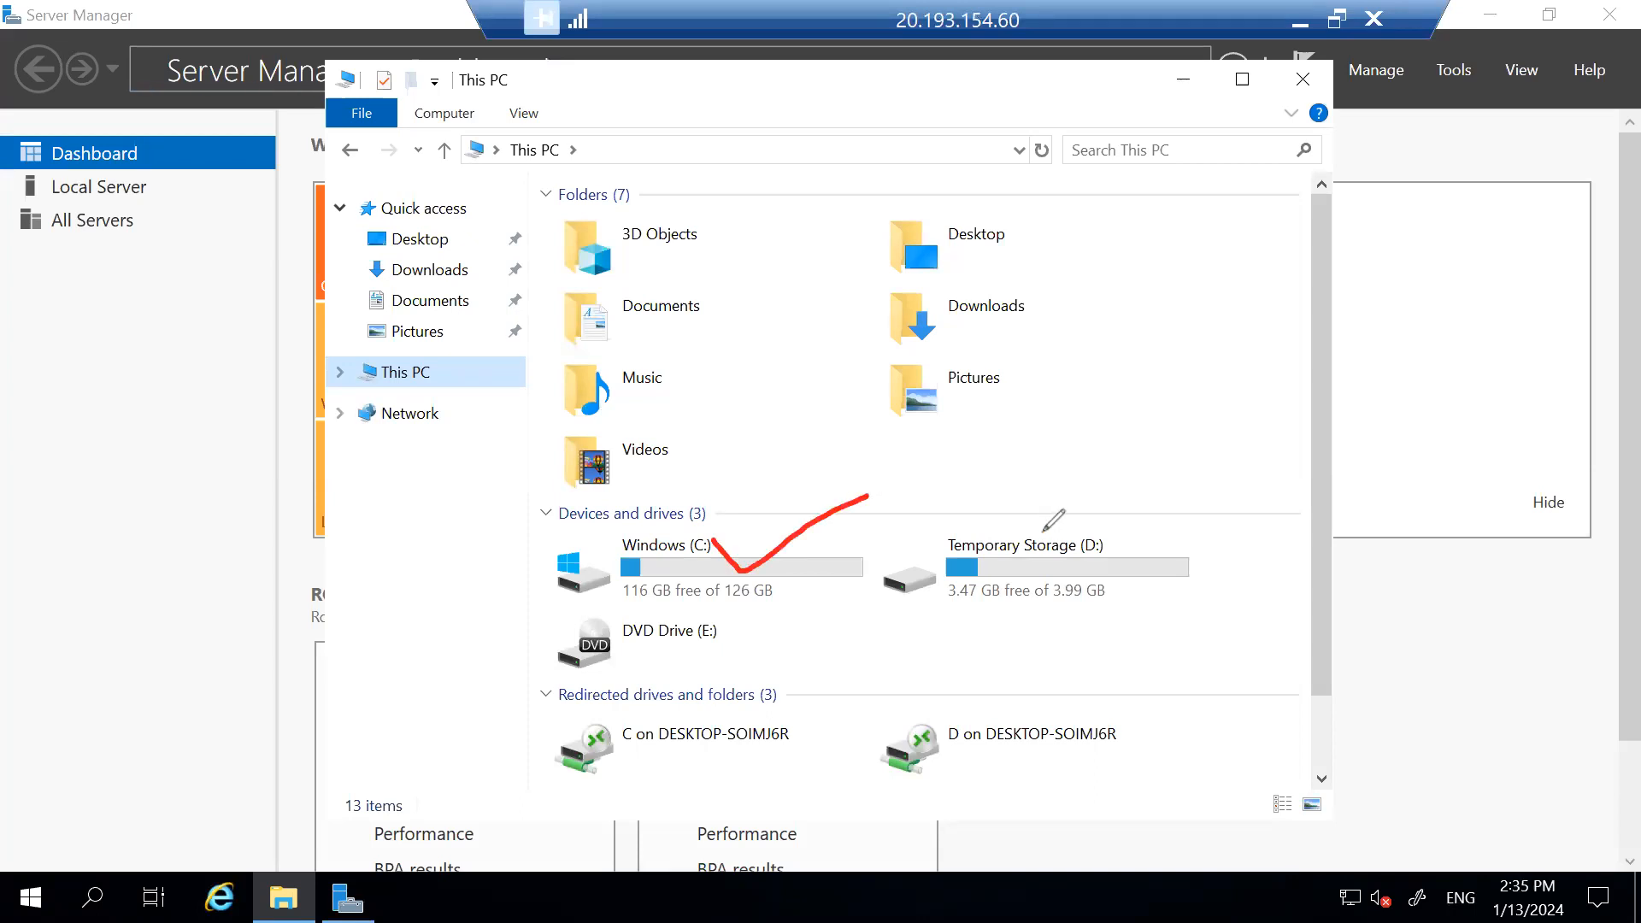
mouse_move(1043, 534)
left_mouse_down()
mouse_move(1078, 562)
mouse_move(1152, 501)
left_mouse_up()
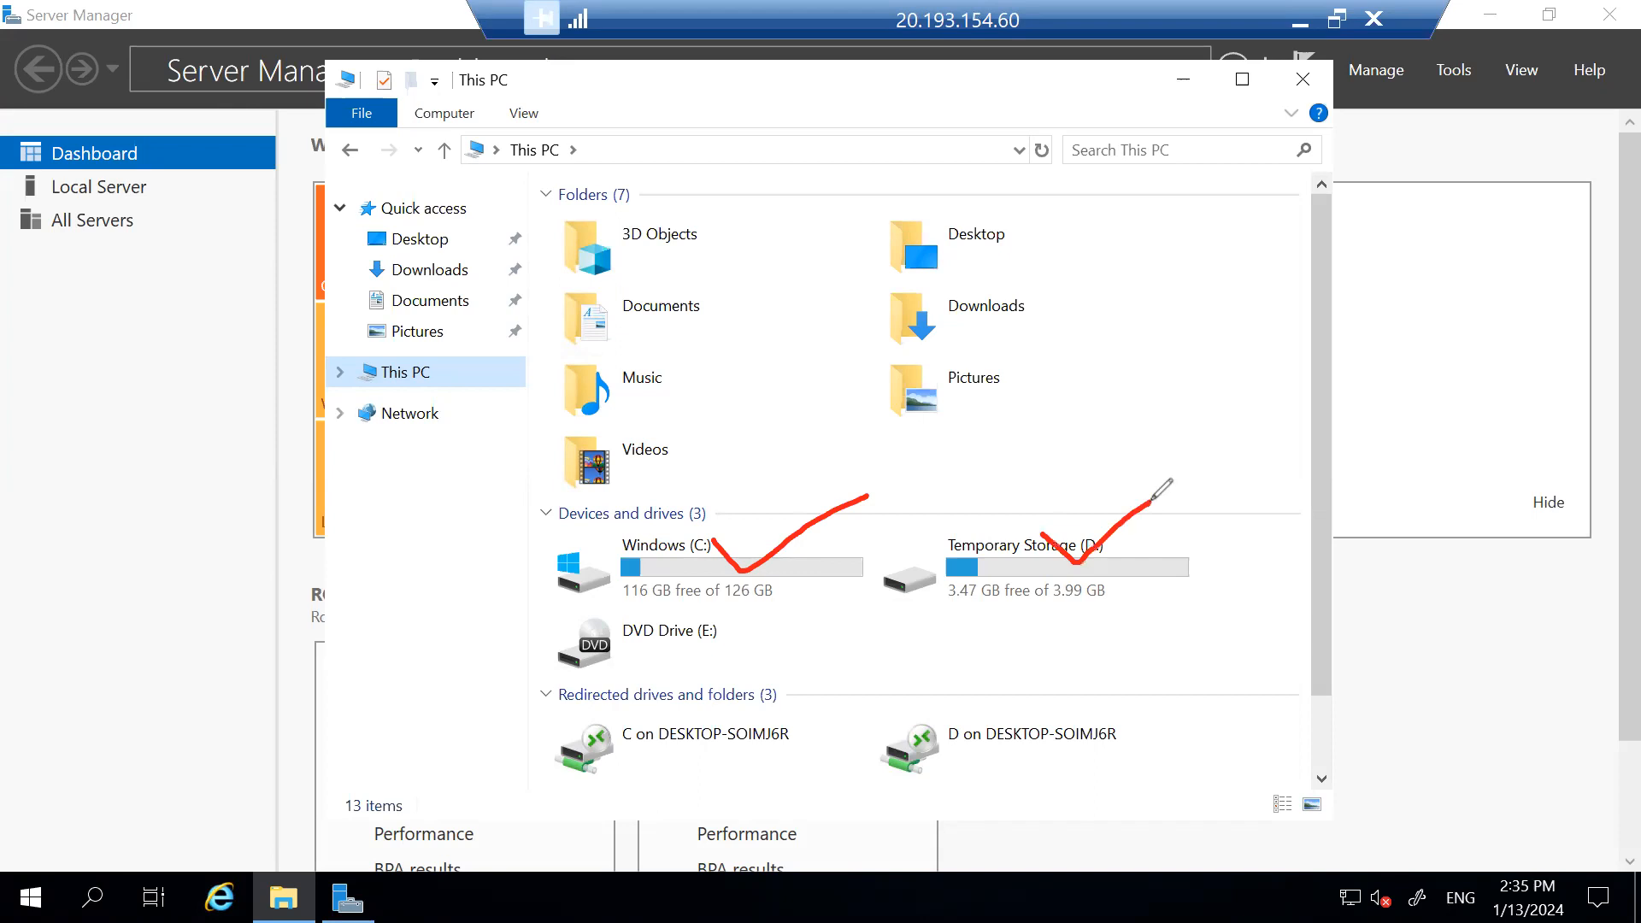
mouse_move(921, 634)
left_mouse_down()
mouse_move(927, 667)
mouse_move(990, 644)
mouse_move(1024, 675)
mouse_move(1060, 624)
mouse_move(1021, 672)
left_mouse_up()
left_click_drag(1070, 607, 1197, 684)
left_click_drag(1176, 627, 1105, 667)
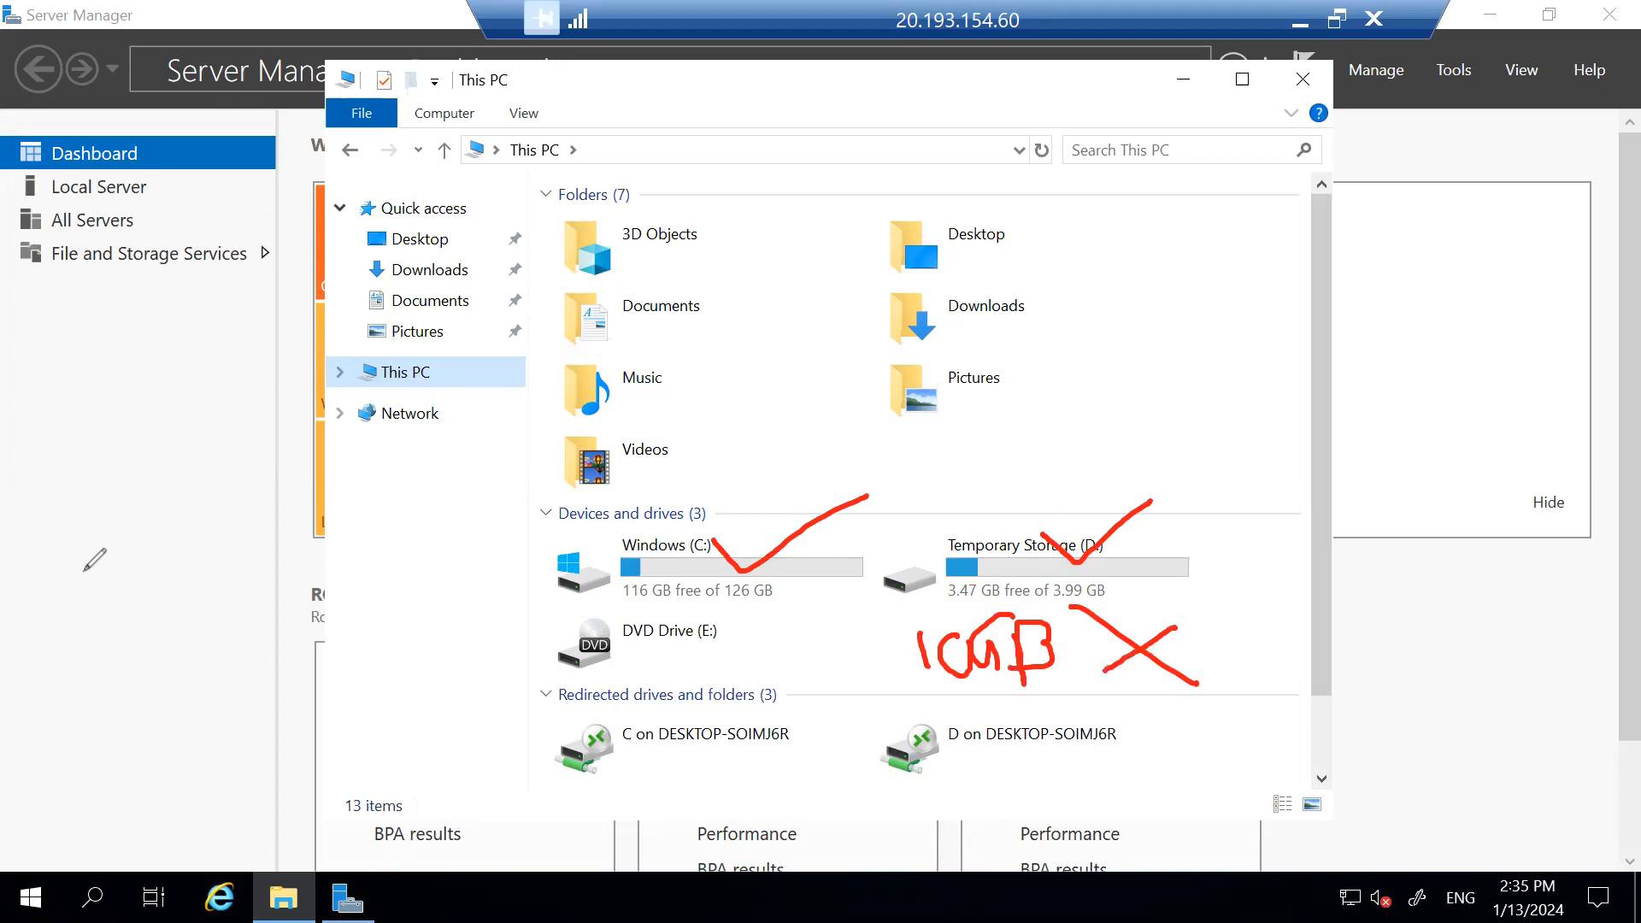
key("e")
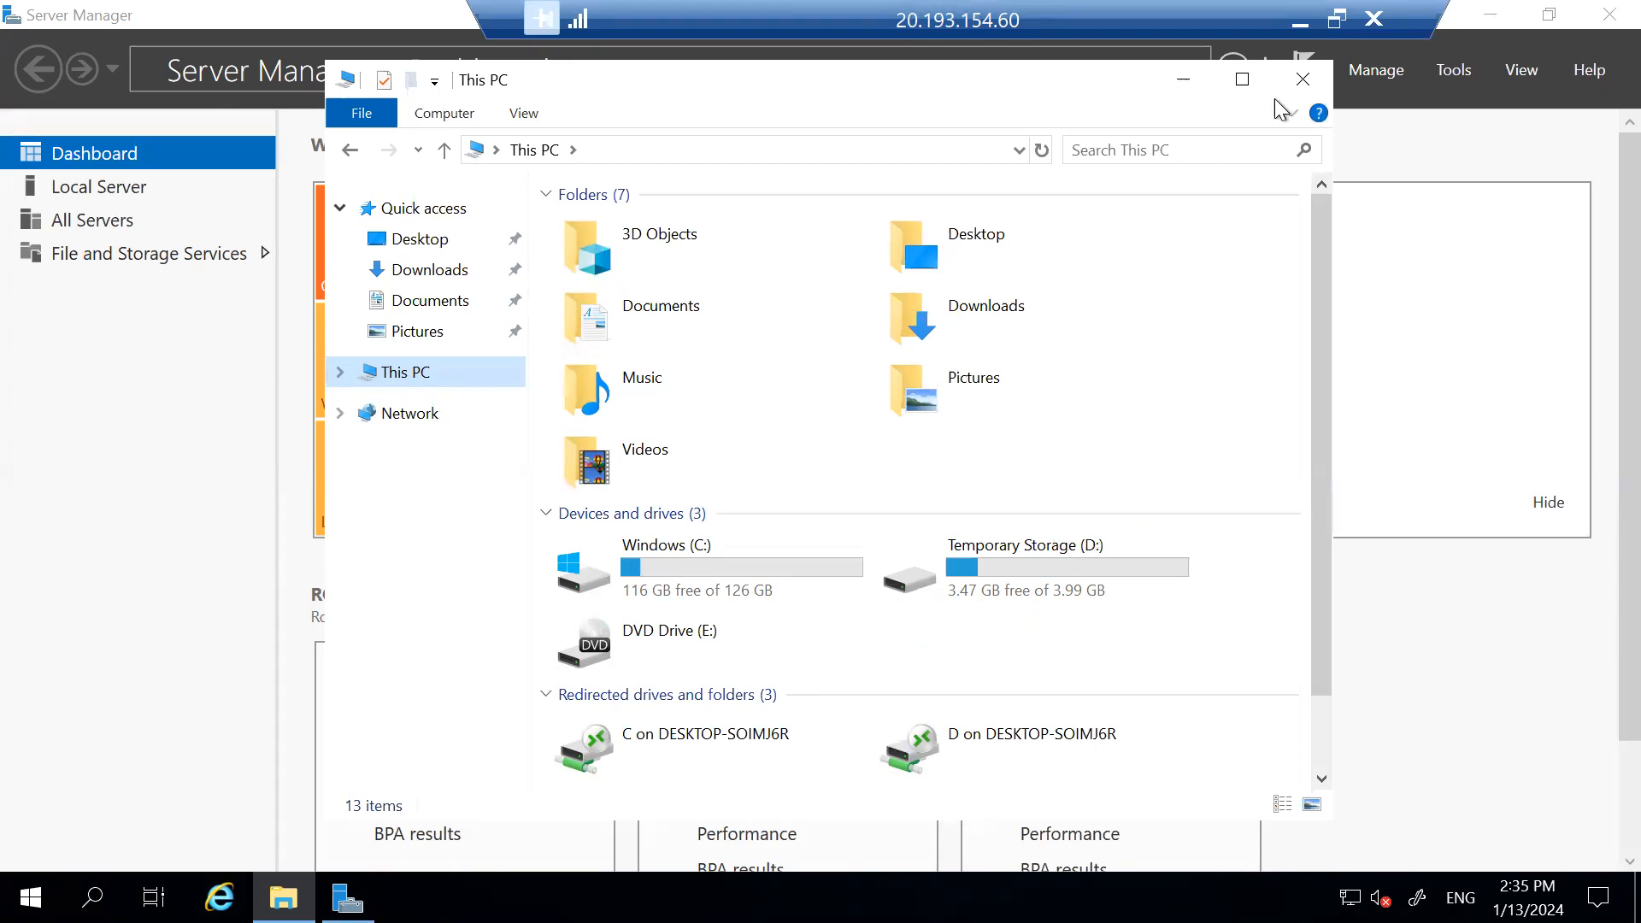
left_click(1303, 81)
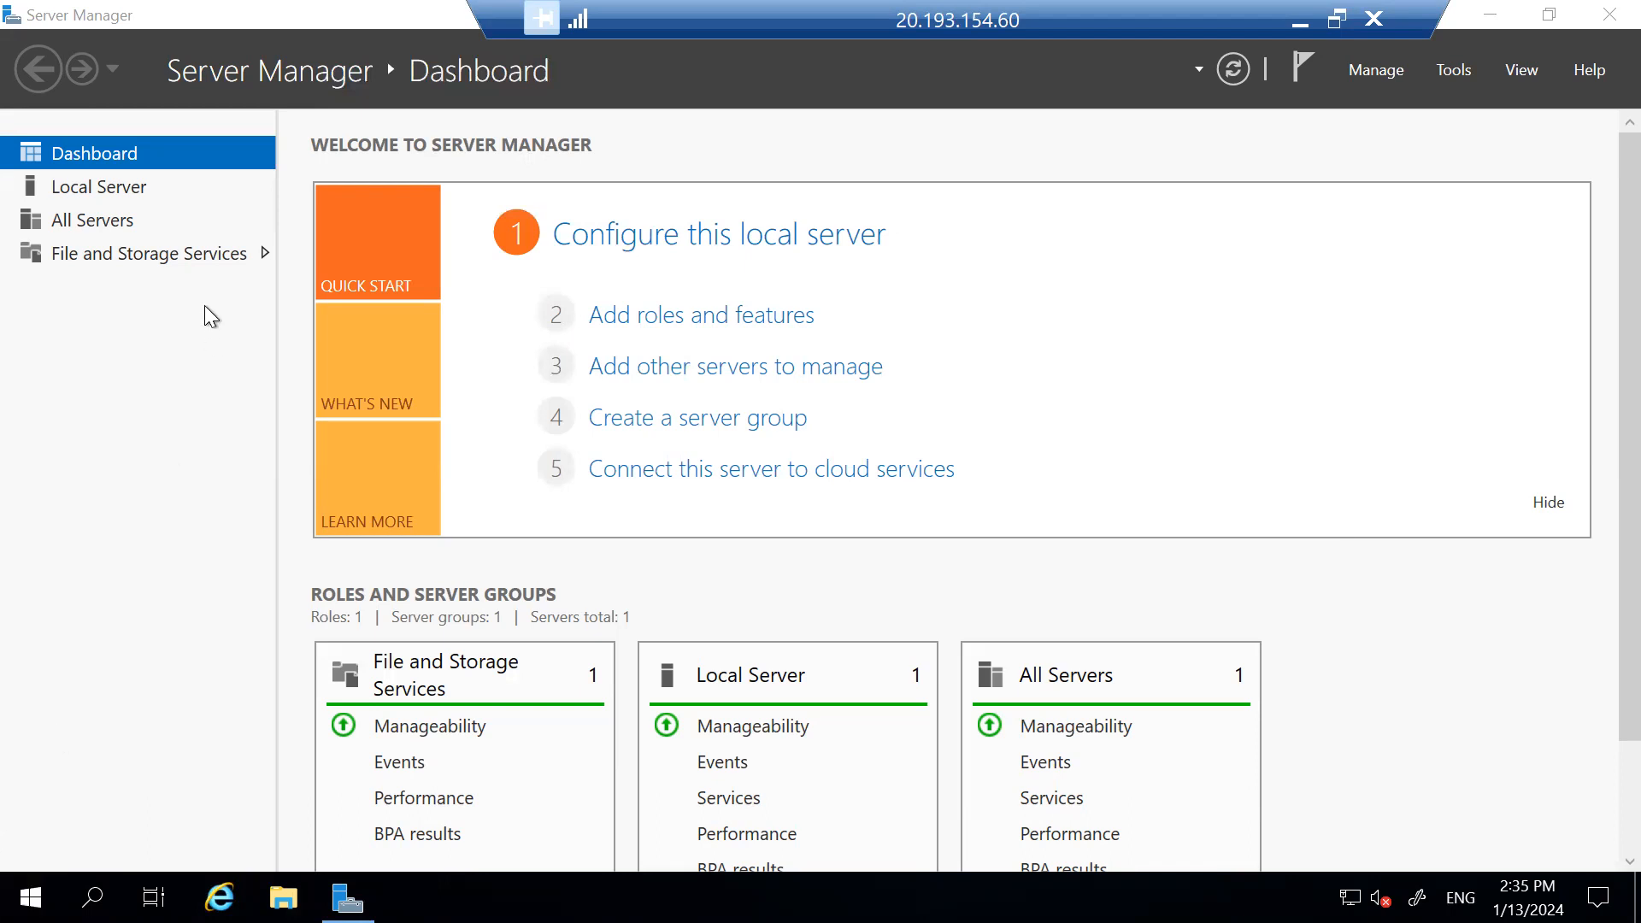
Open File and Storage Services > Disks and select the 10.0 GB disk 2 with Unknown partition.
key("super")
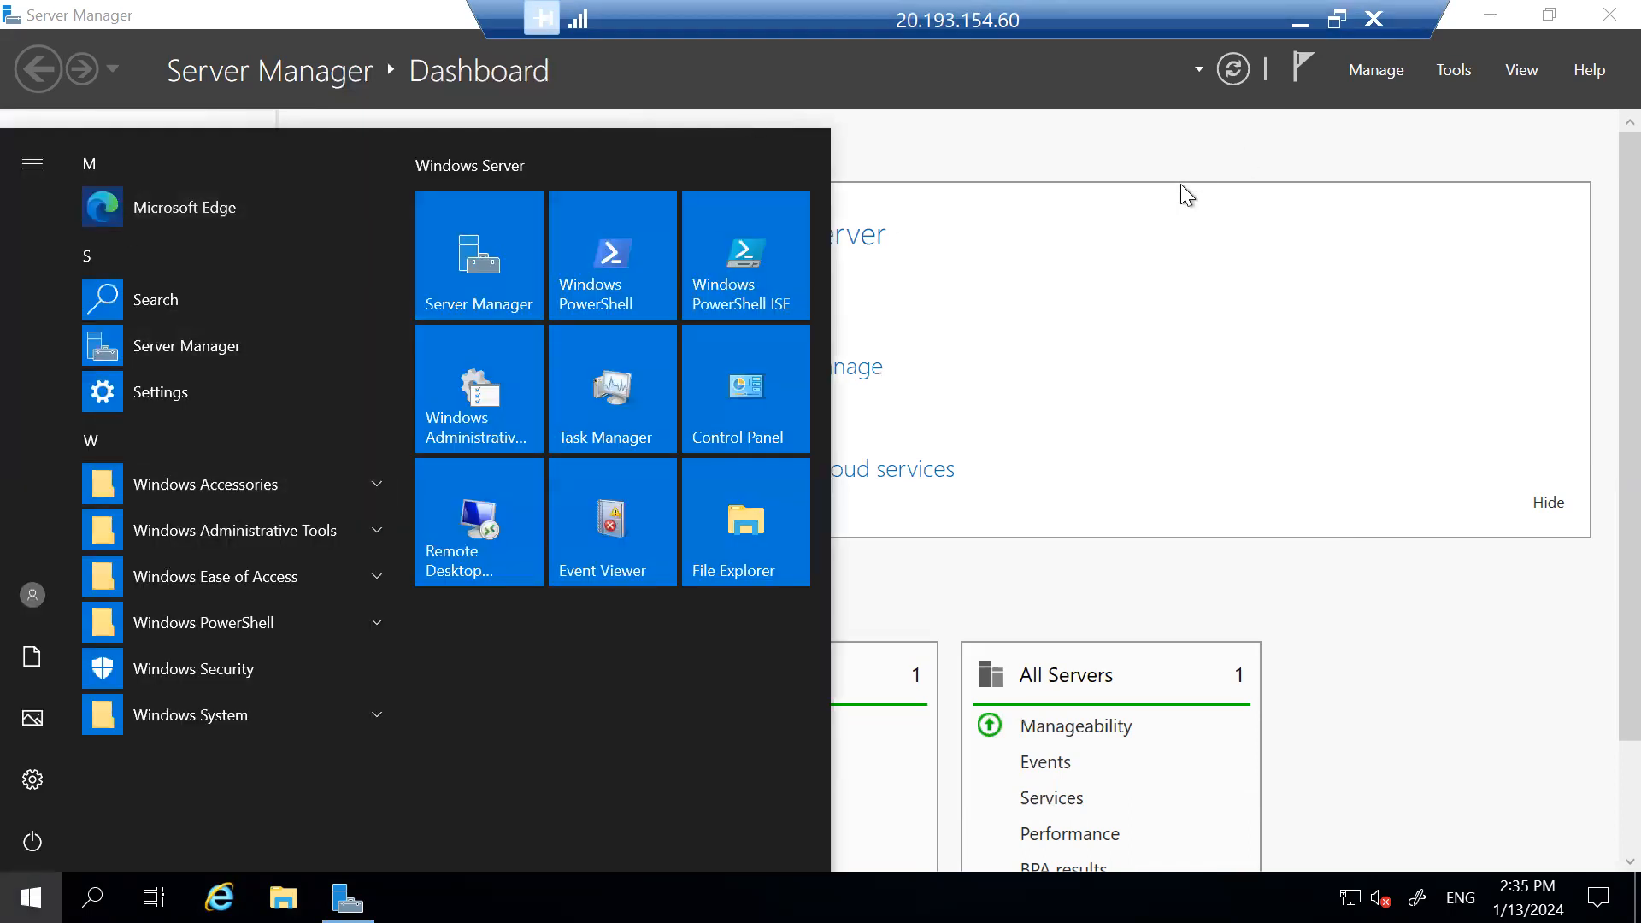
left_click(1181, 151)
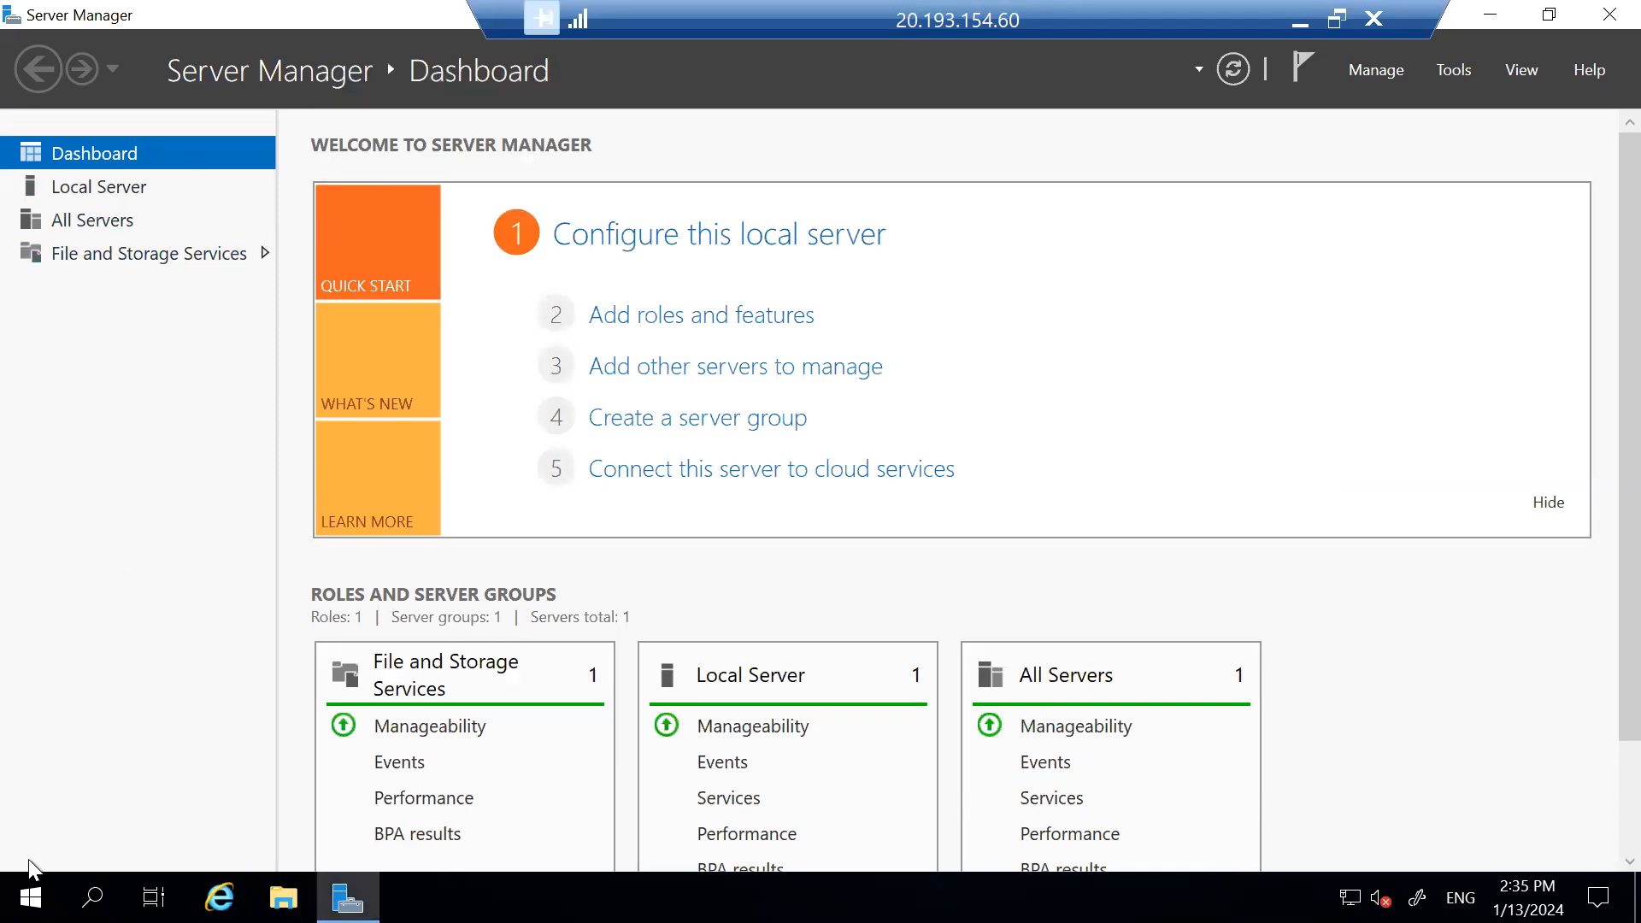
left_click(31, 897)
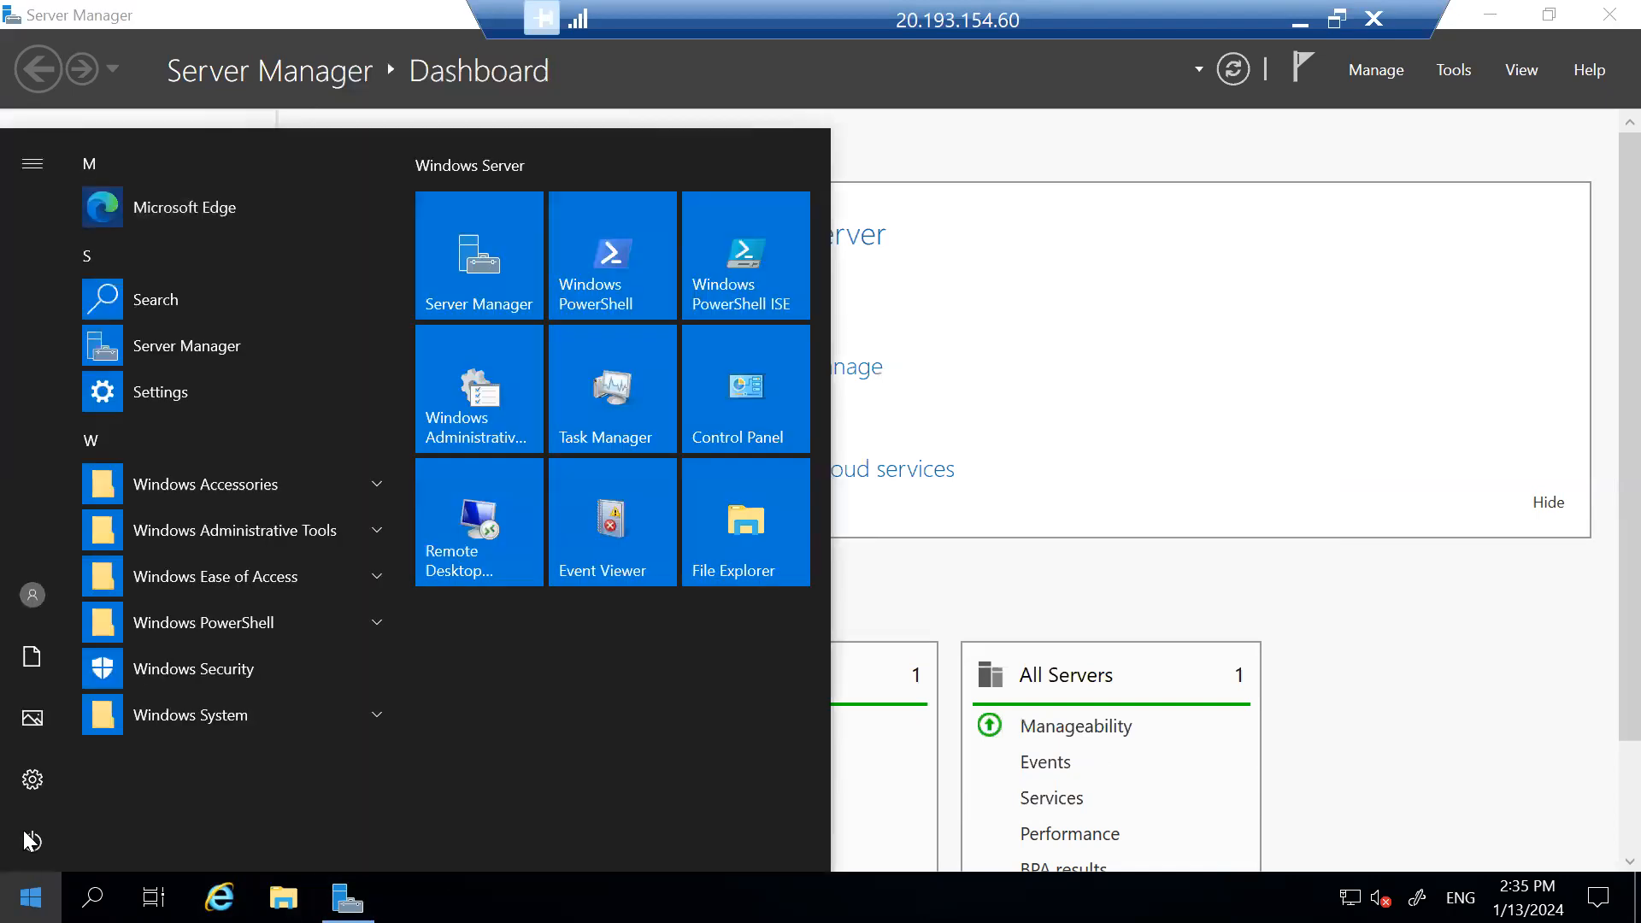
left_click(1004, 156)
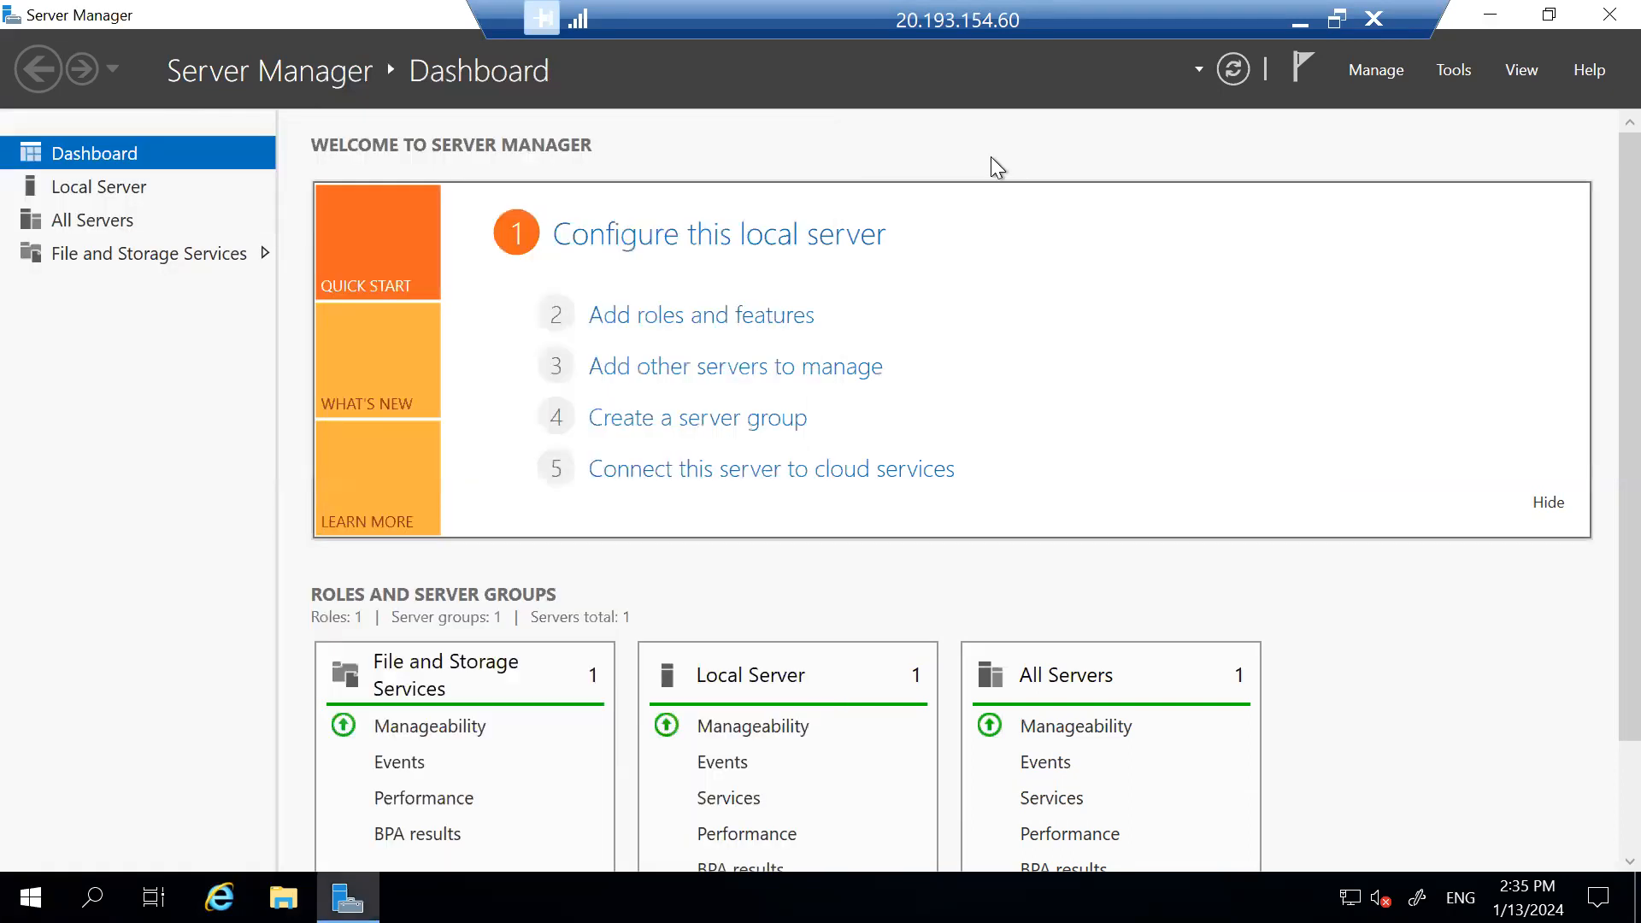
left_click(173, 260)
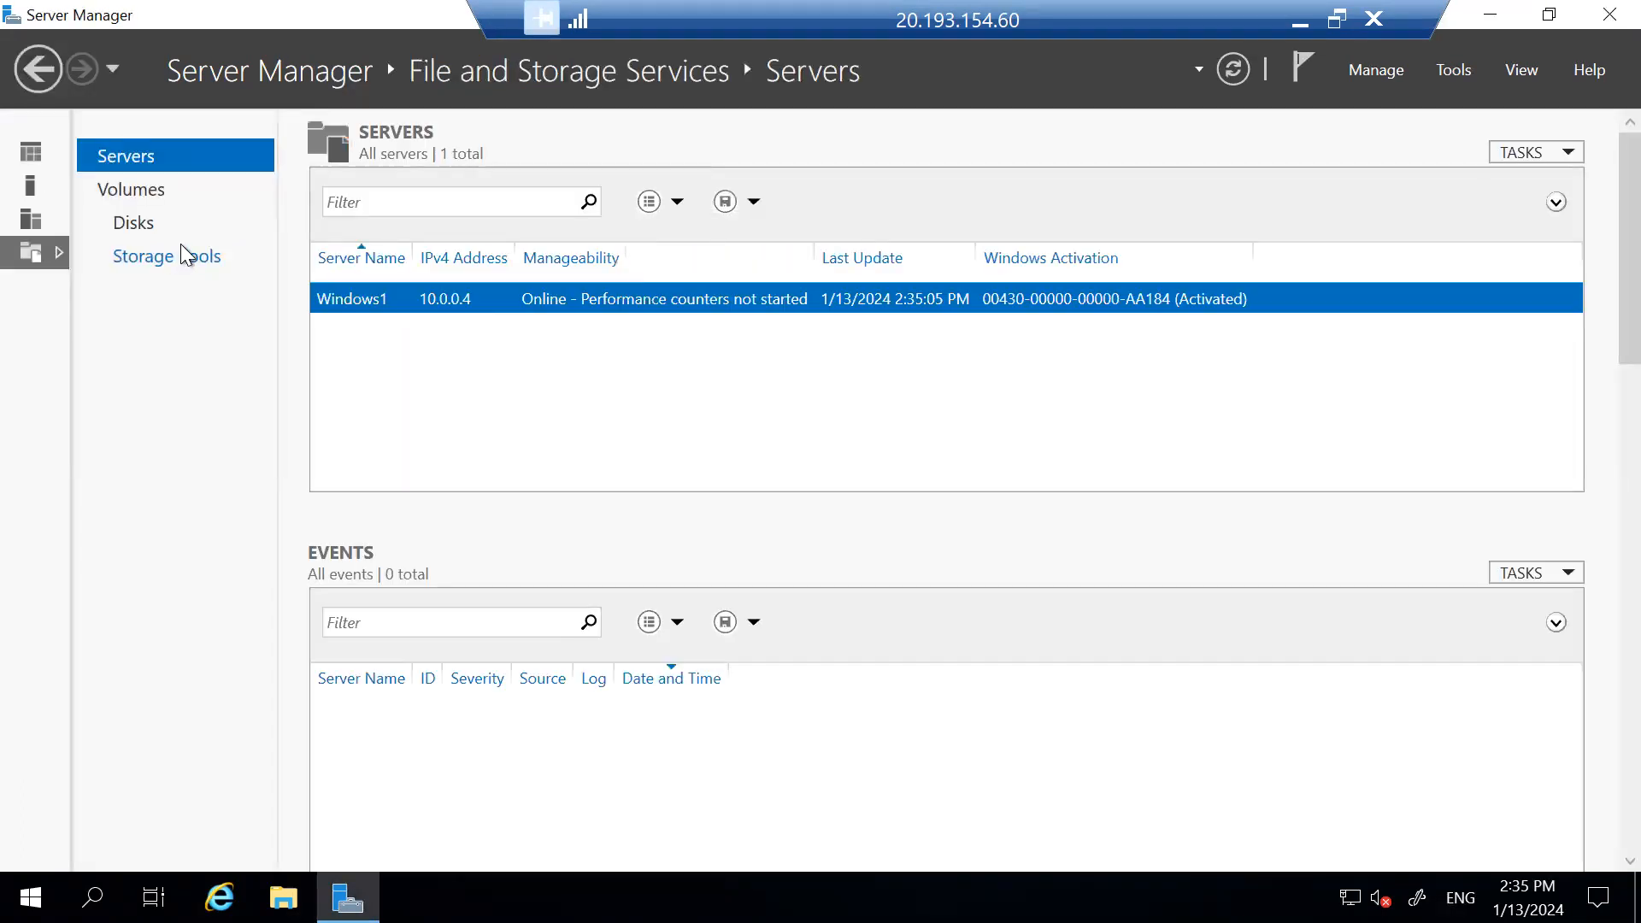
left_click(146, 228)
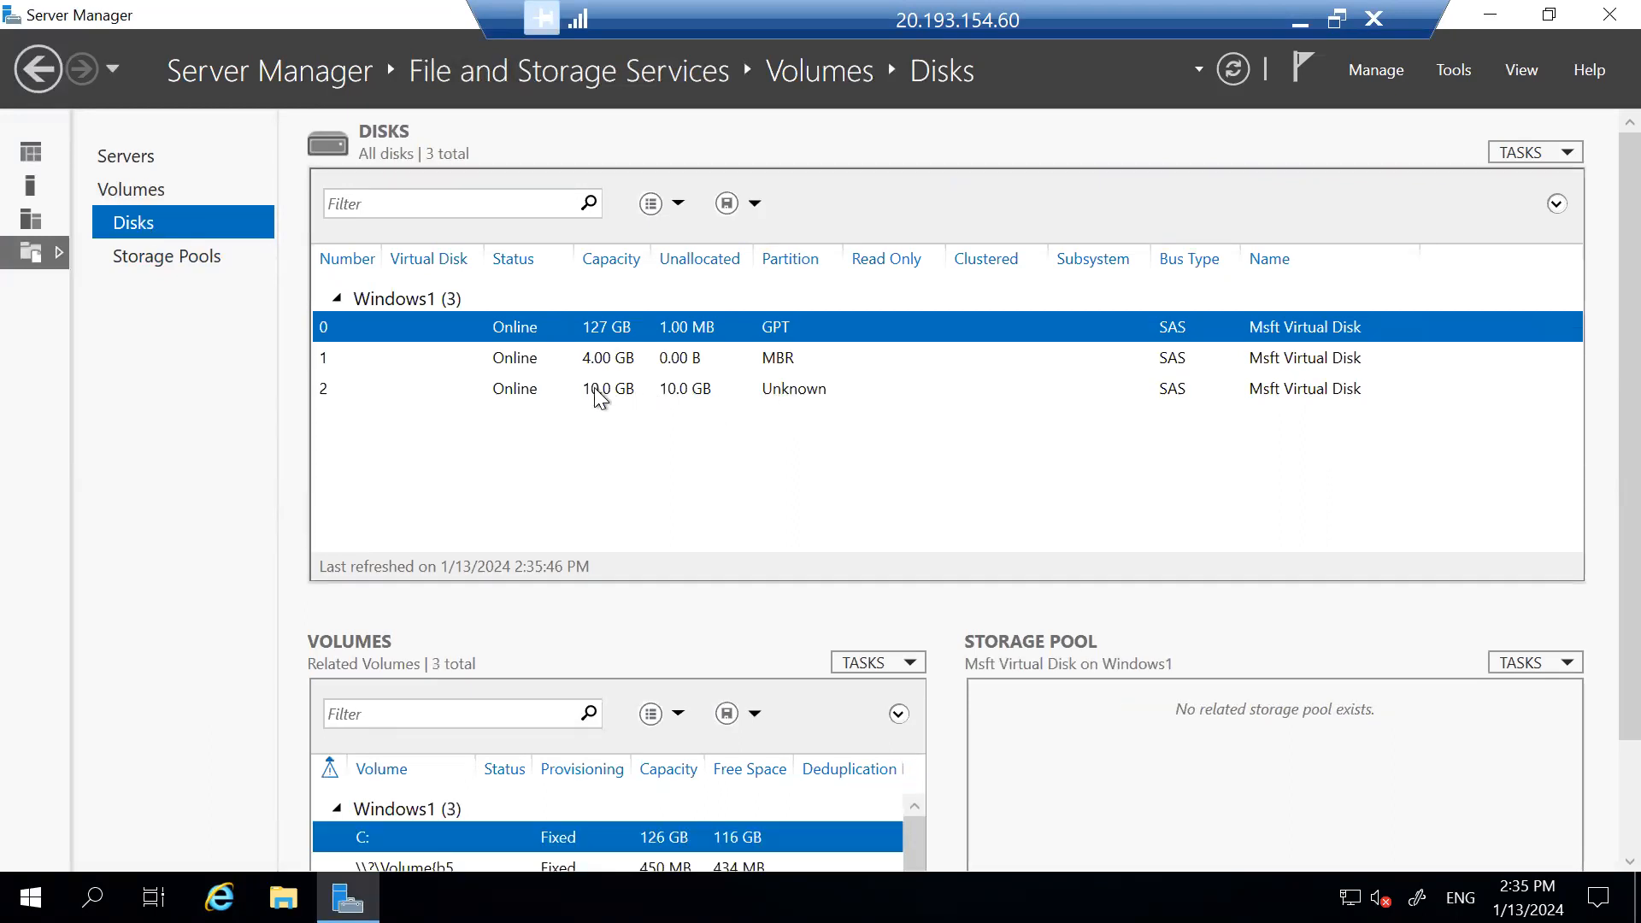
left_click(597, 390)
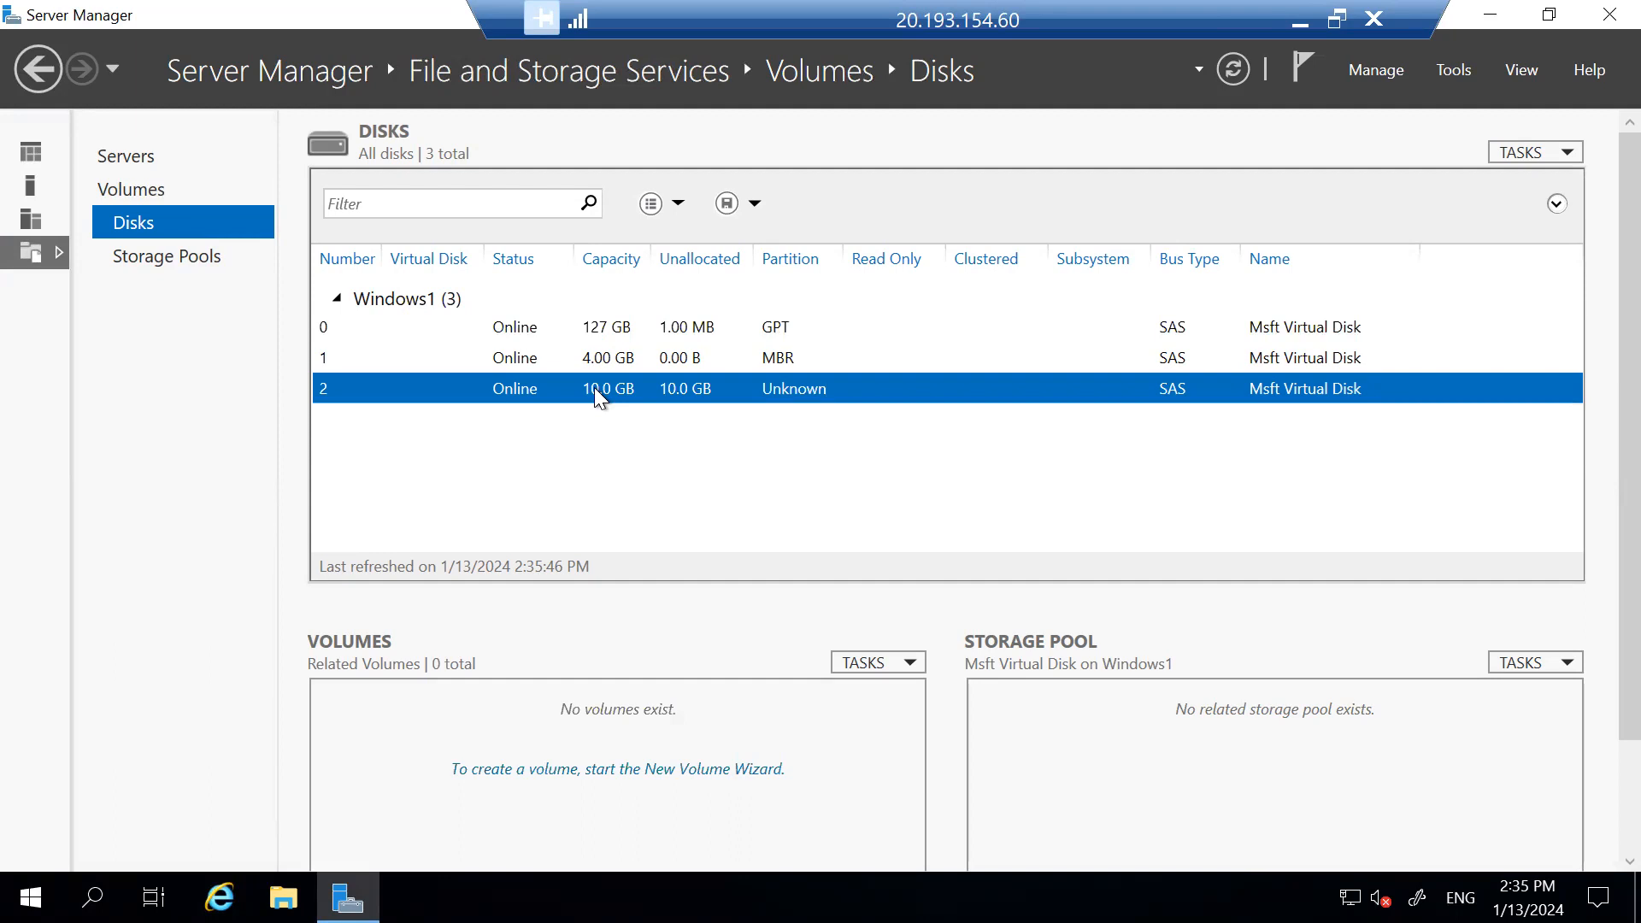
Start a New Volume on disk 2, initializing it as GPT and keeping the full 9.97 GB size.
right_click(597, 389)
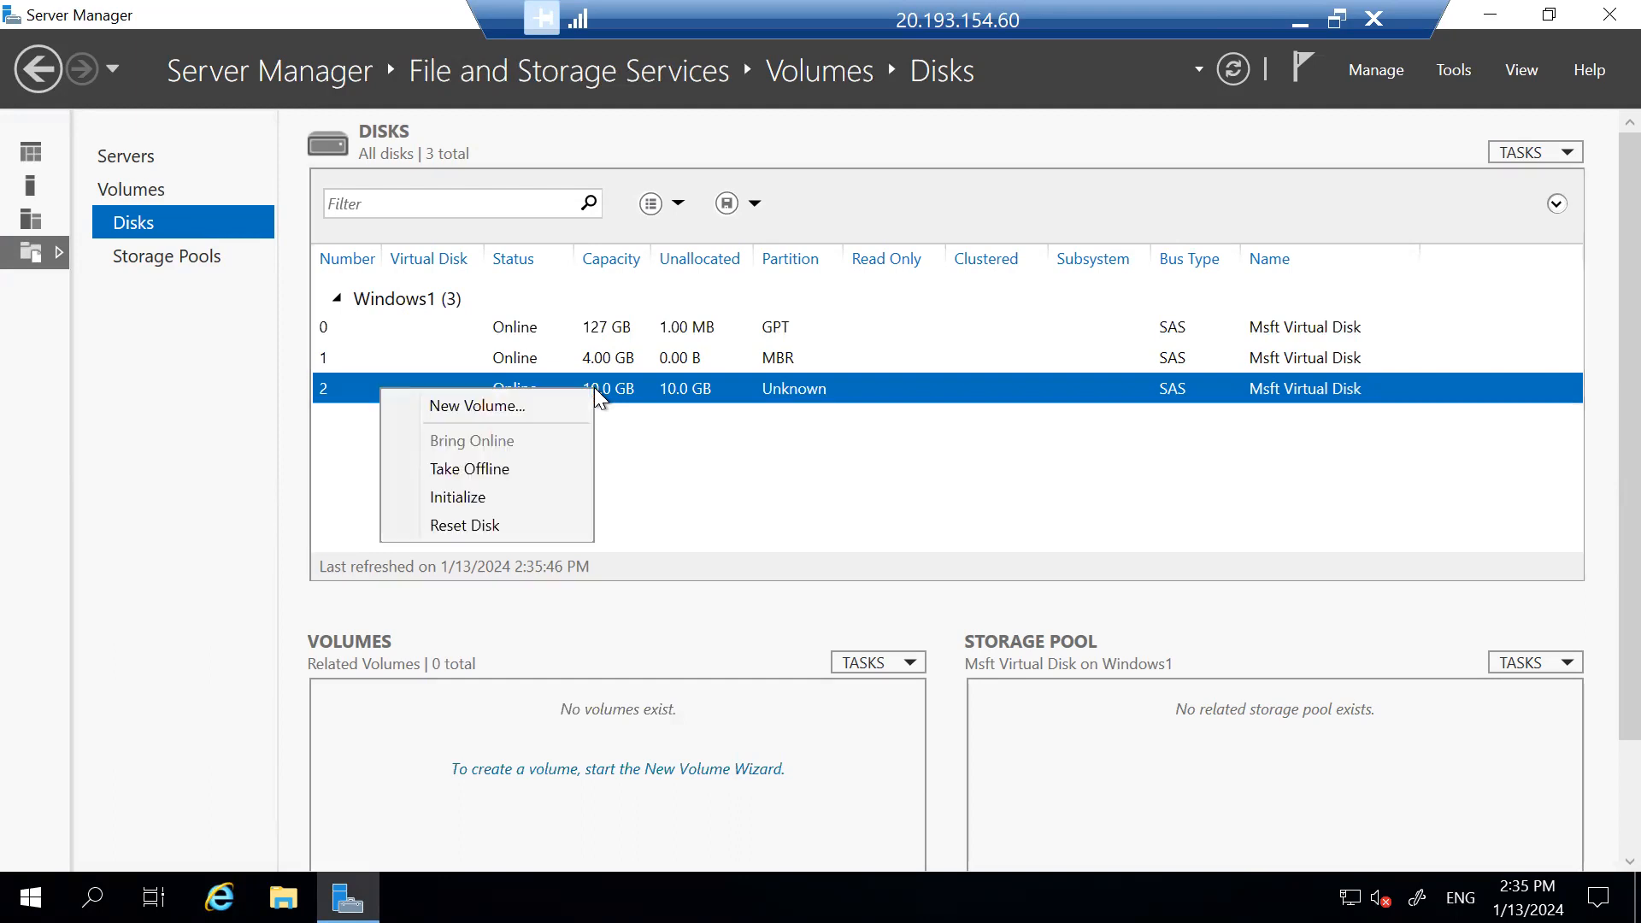
left_click(548, 407)
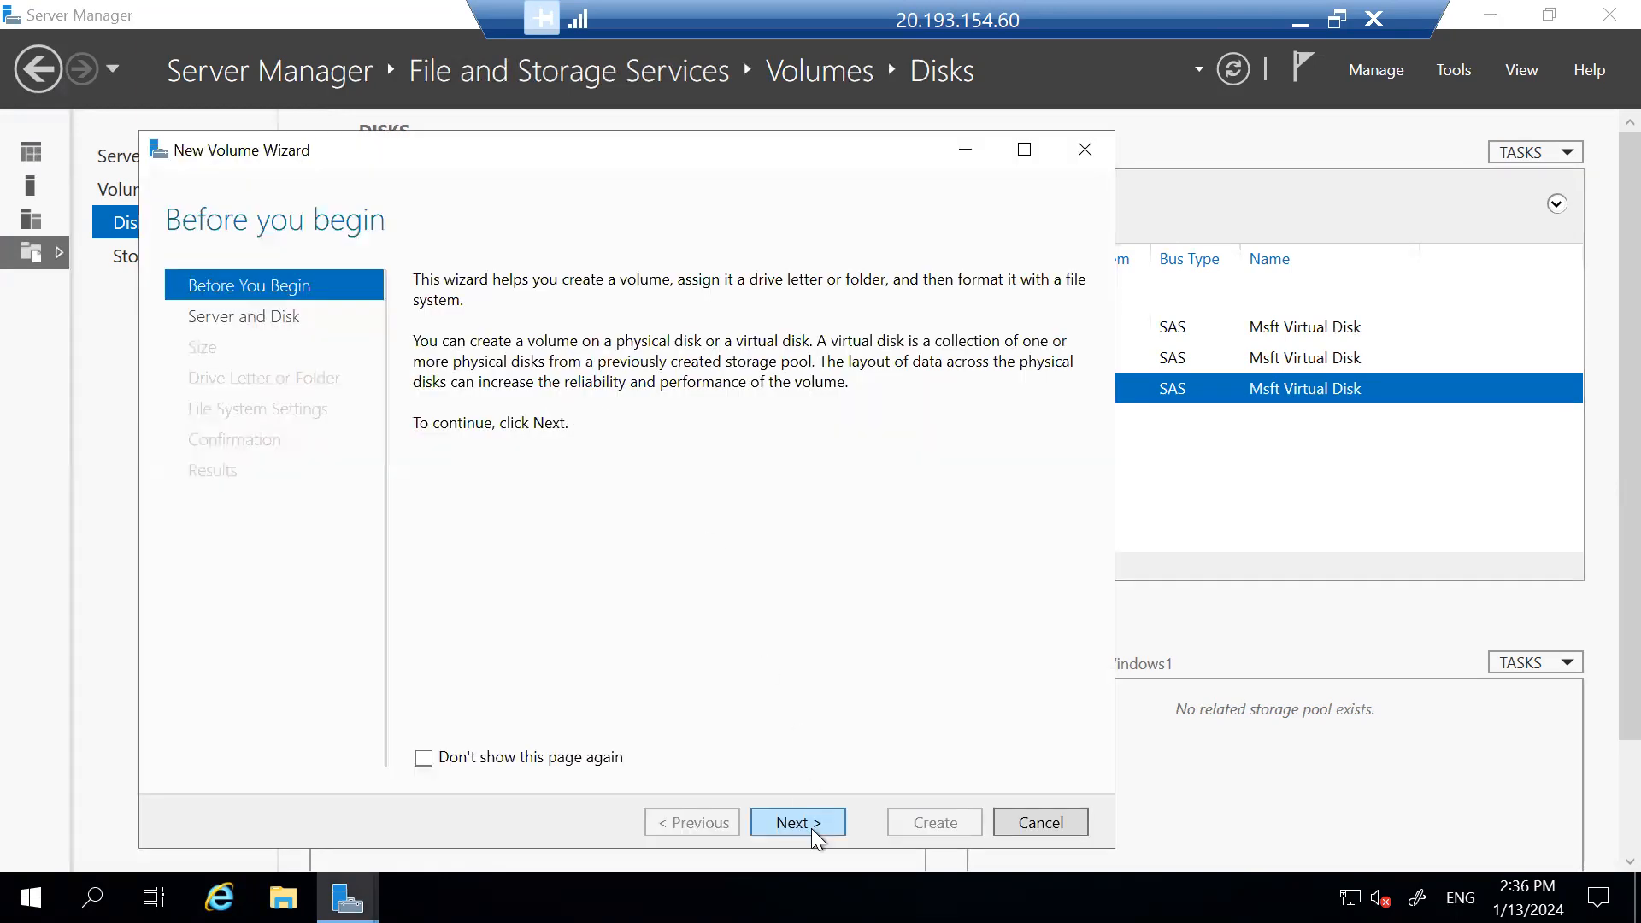
left_click(812, 829)
left_click(812, 826)
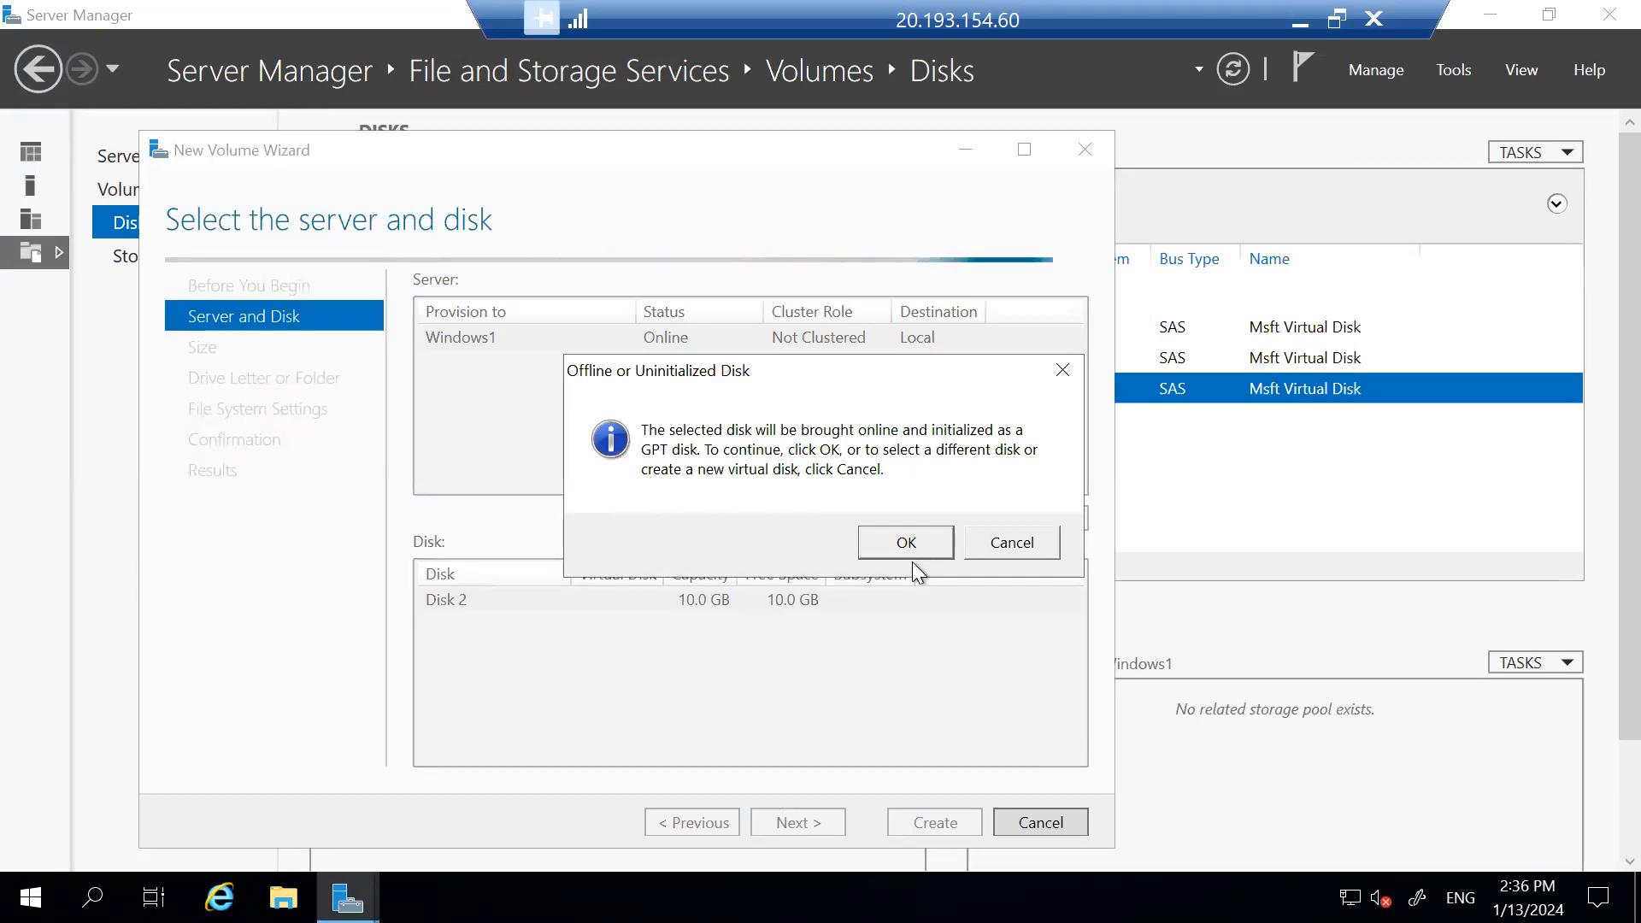
left_click(908, 544)
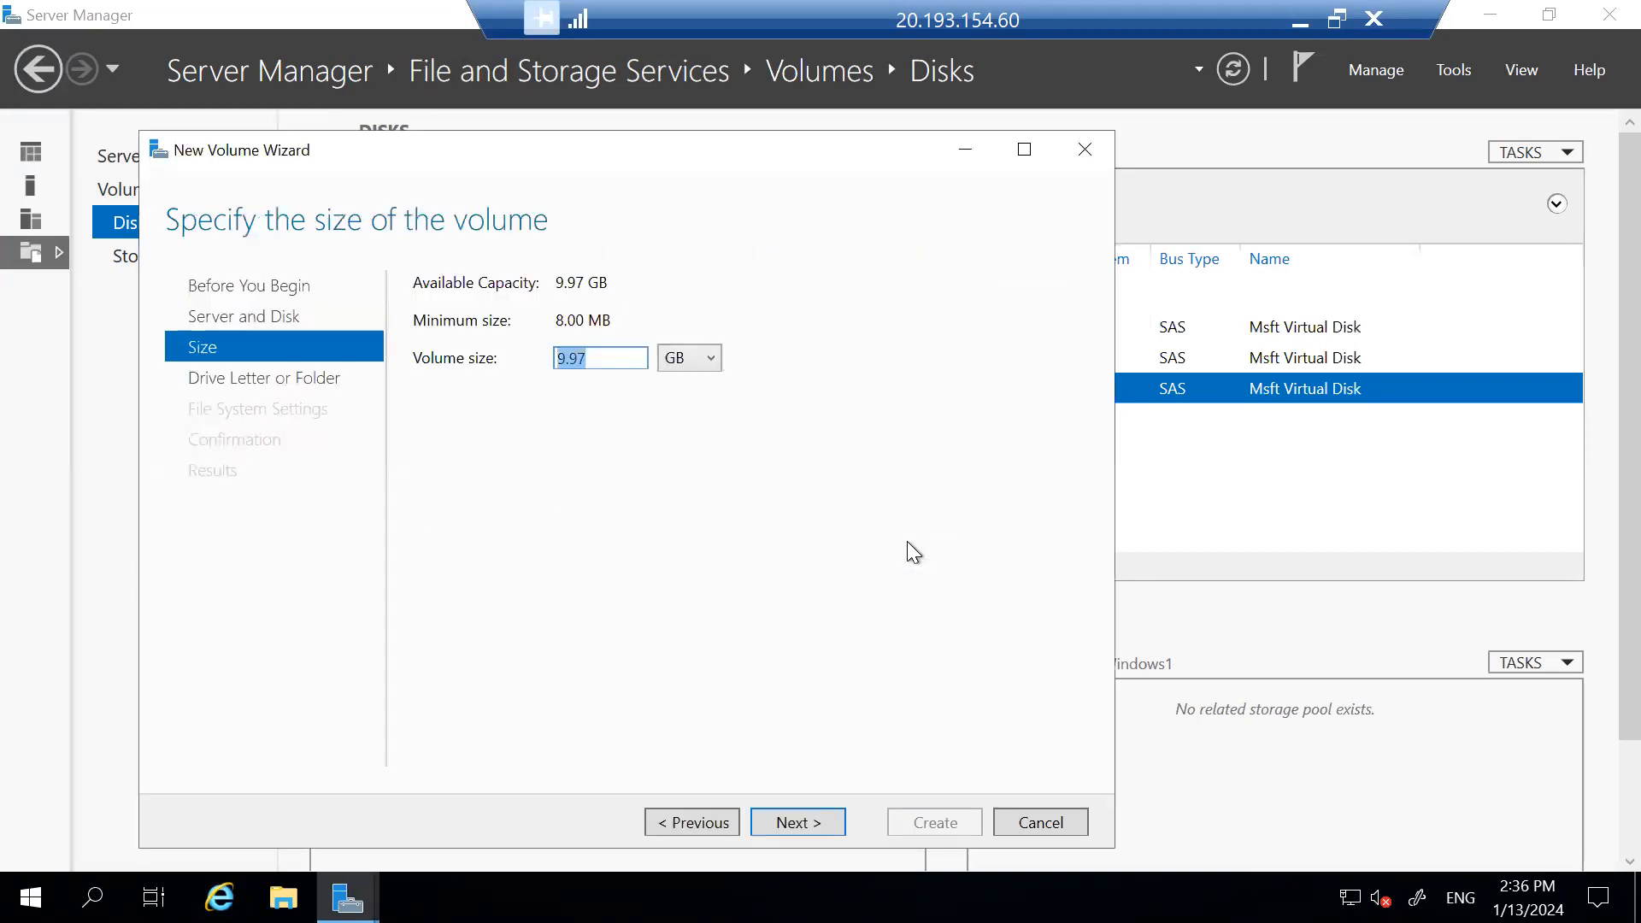
left_click(824, 824)
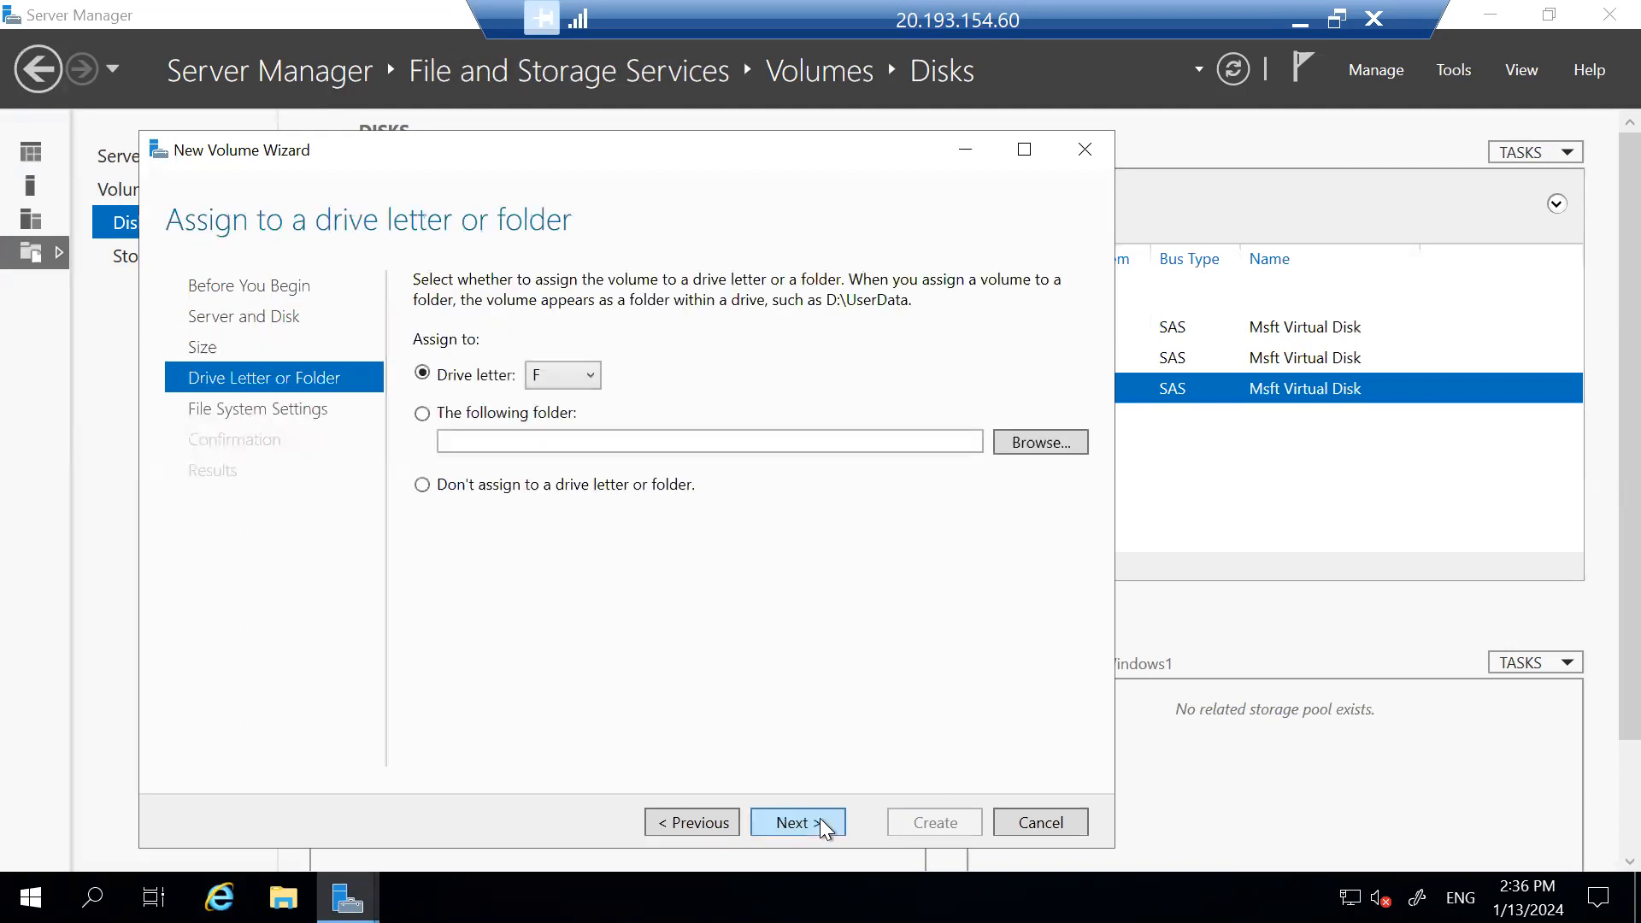
Assign drive letter F with NTFS, create the volume, and close Server Manager.
left_click(598, 376)
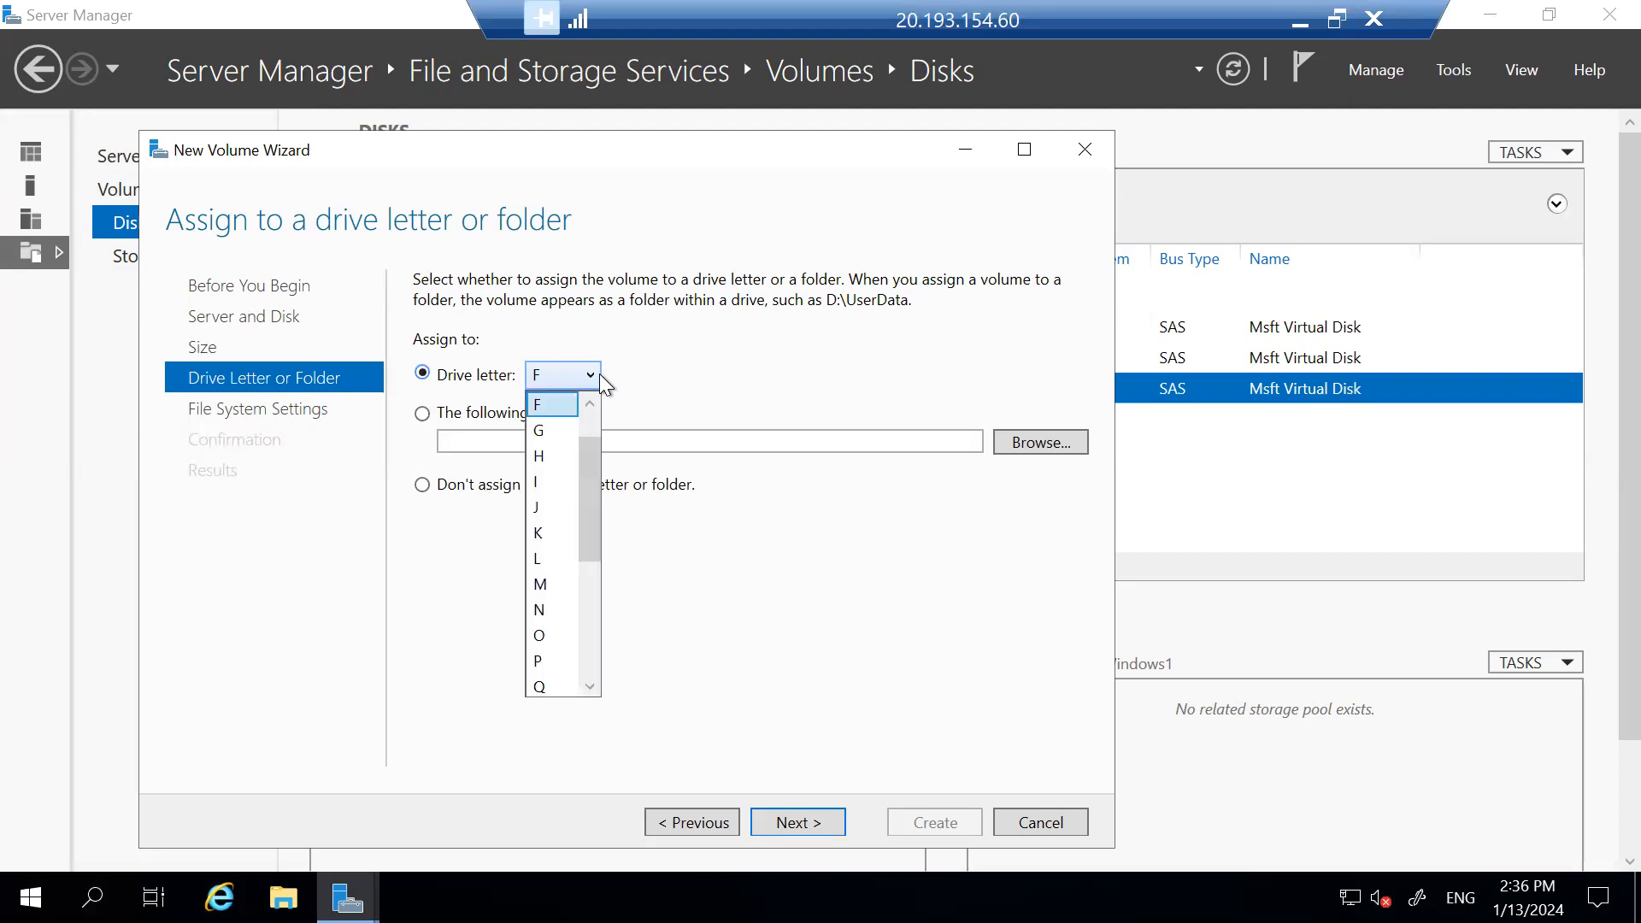
left_click(597, 612)
scroll(590, 444, "up", 3)
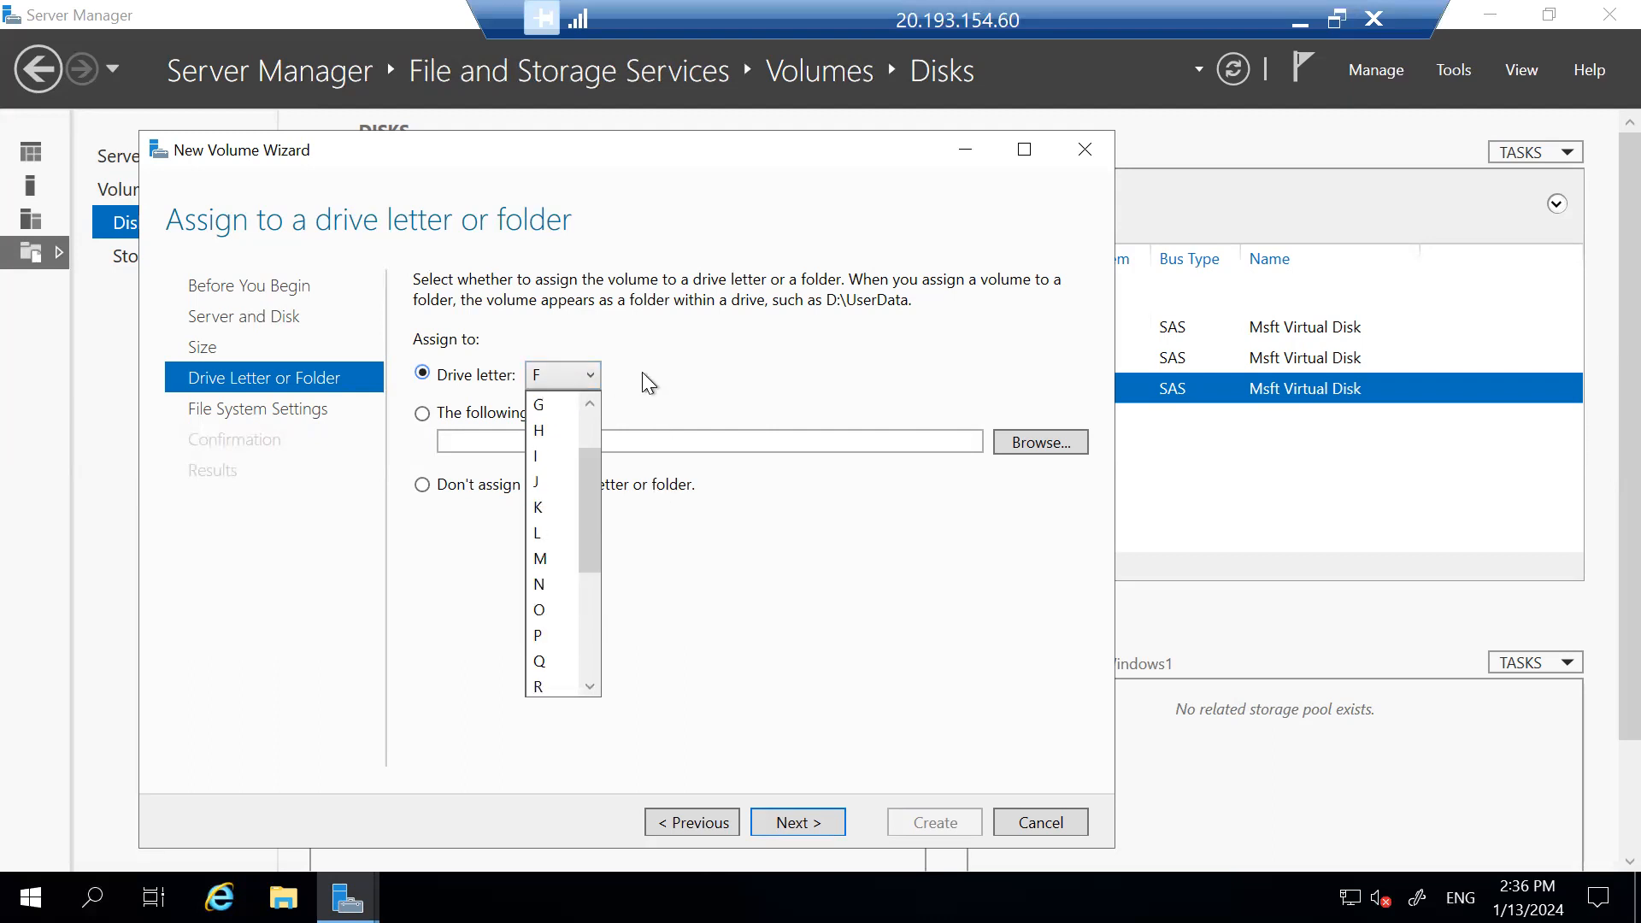
left_click(706, 389)
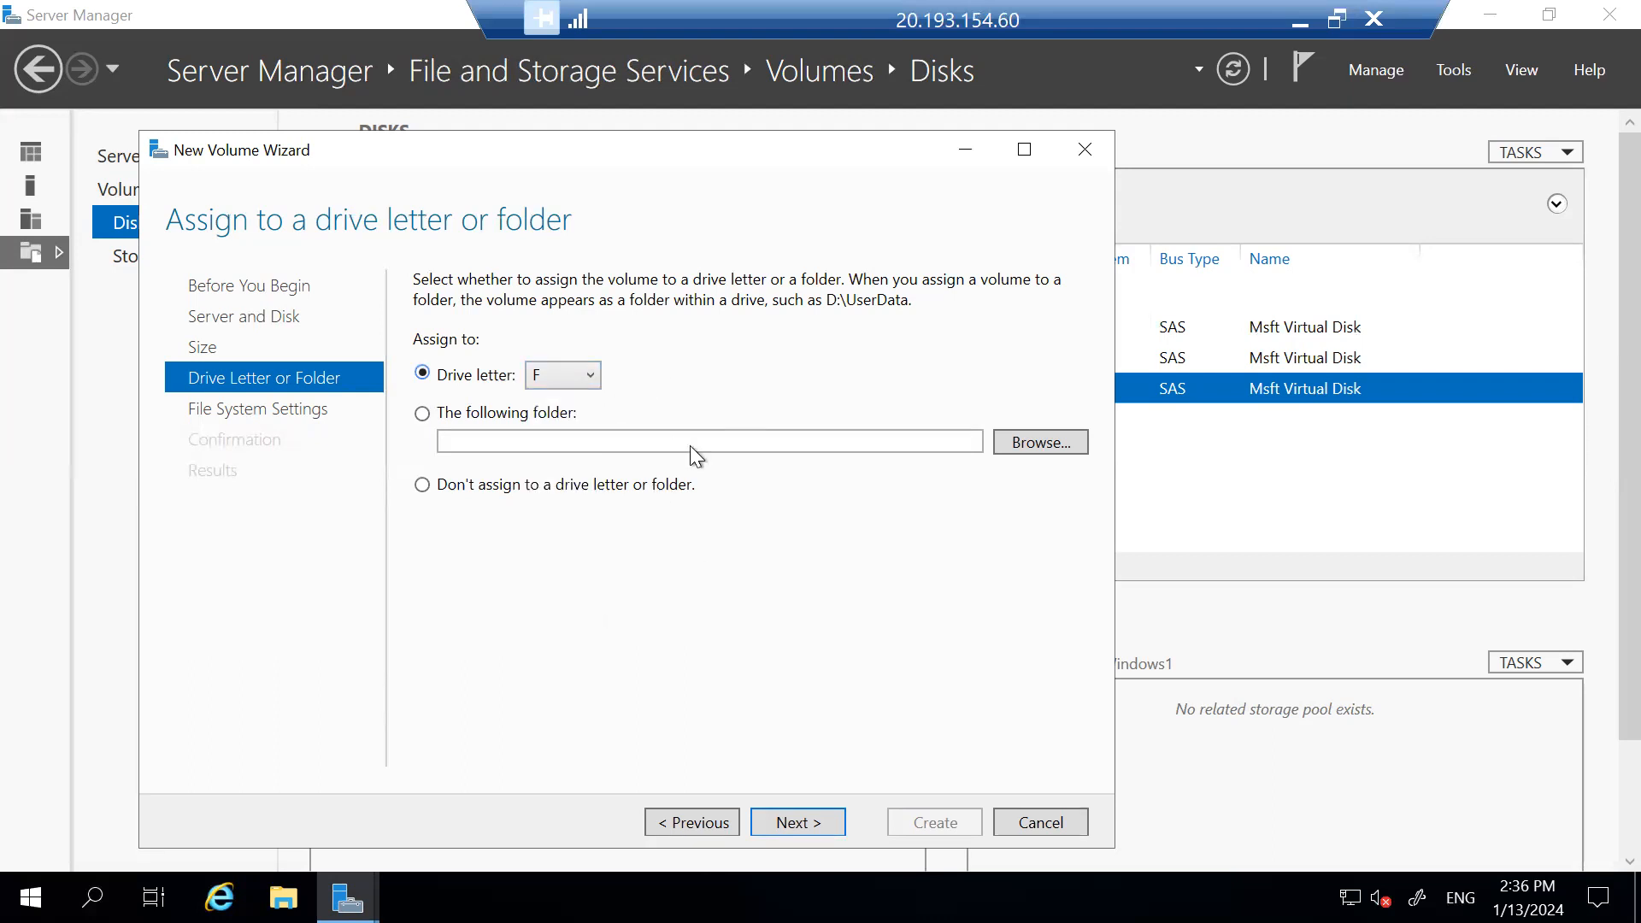
left_click(783, 819)
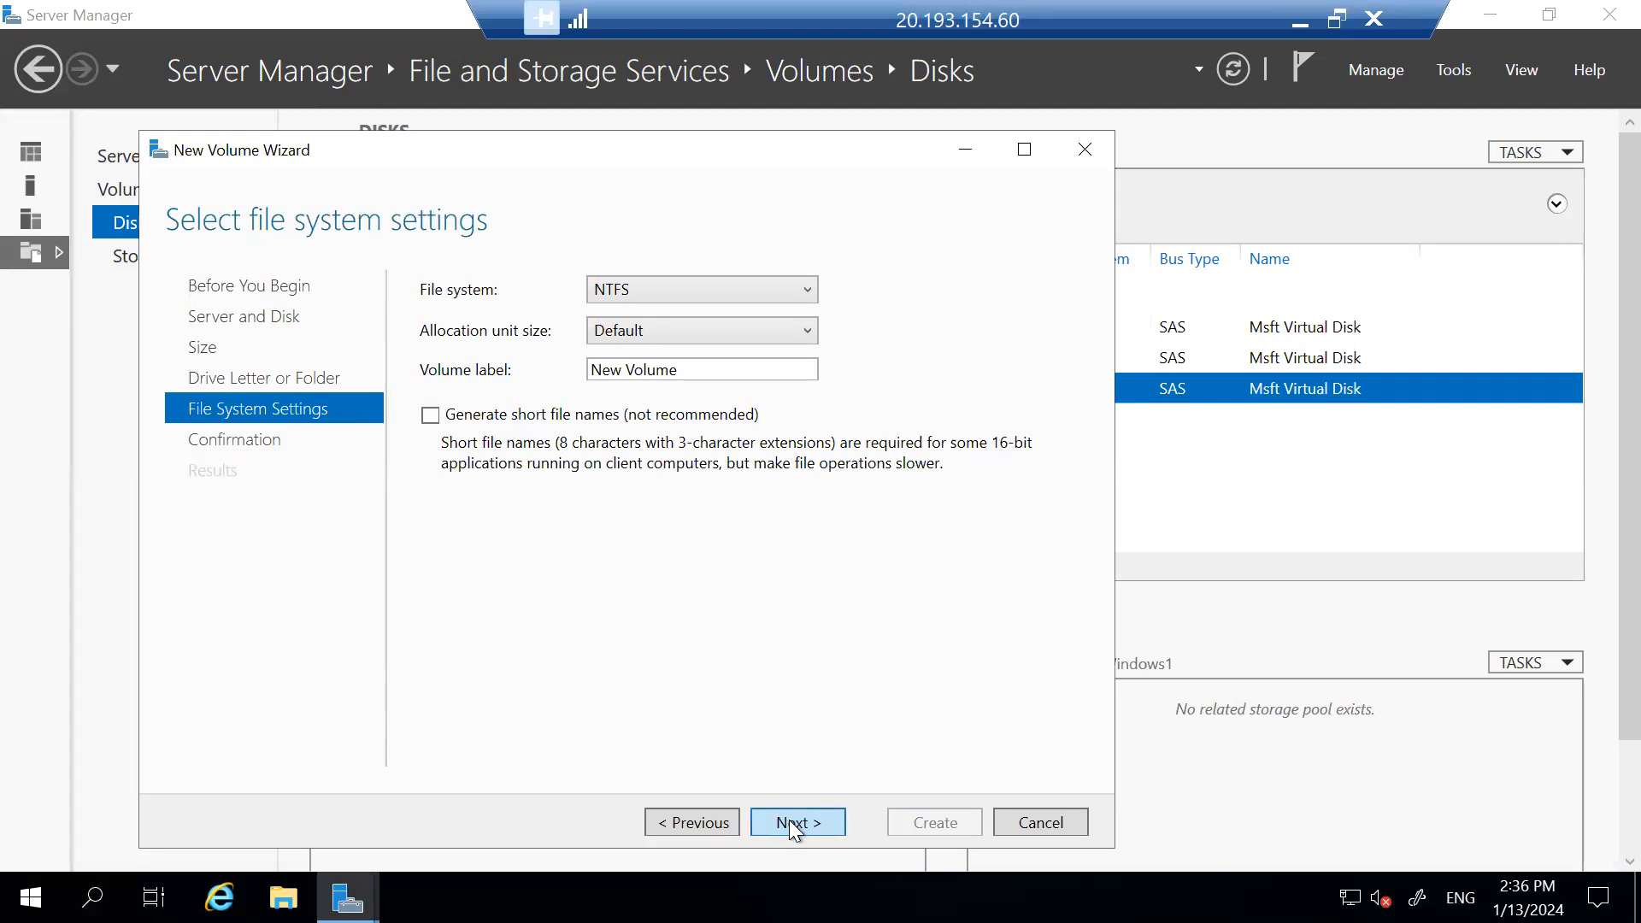
left_click(788, 819)
left_click(935, 823)
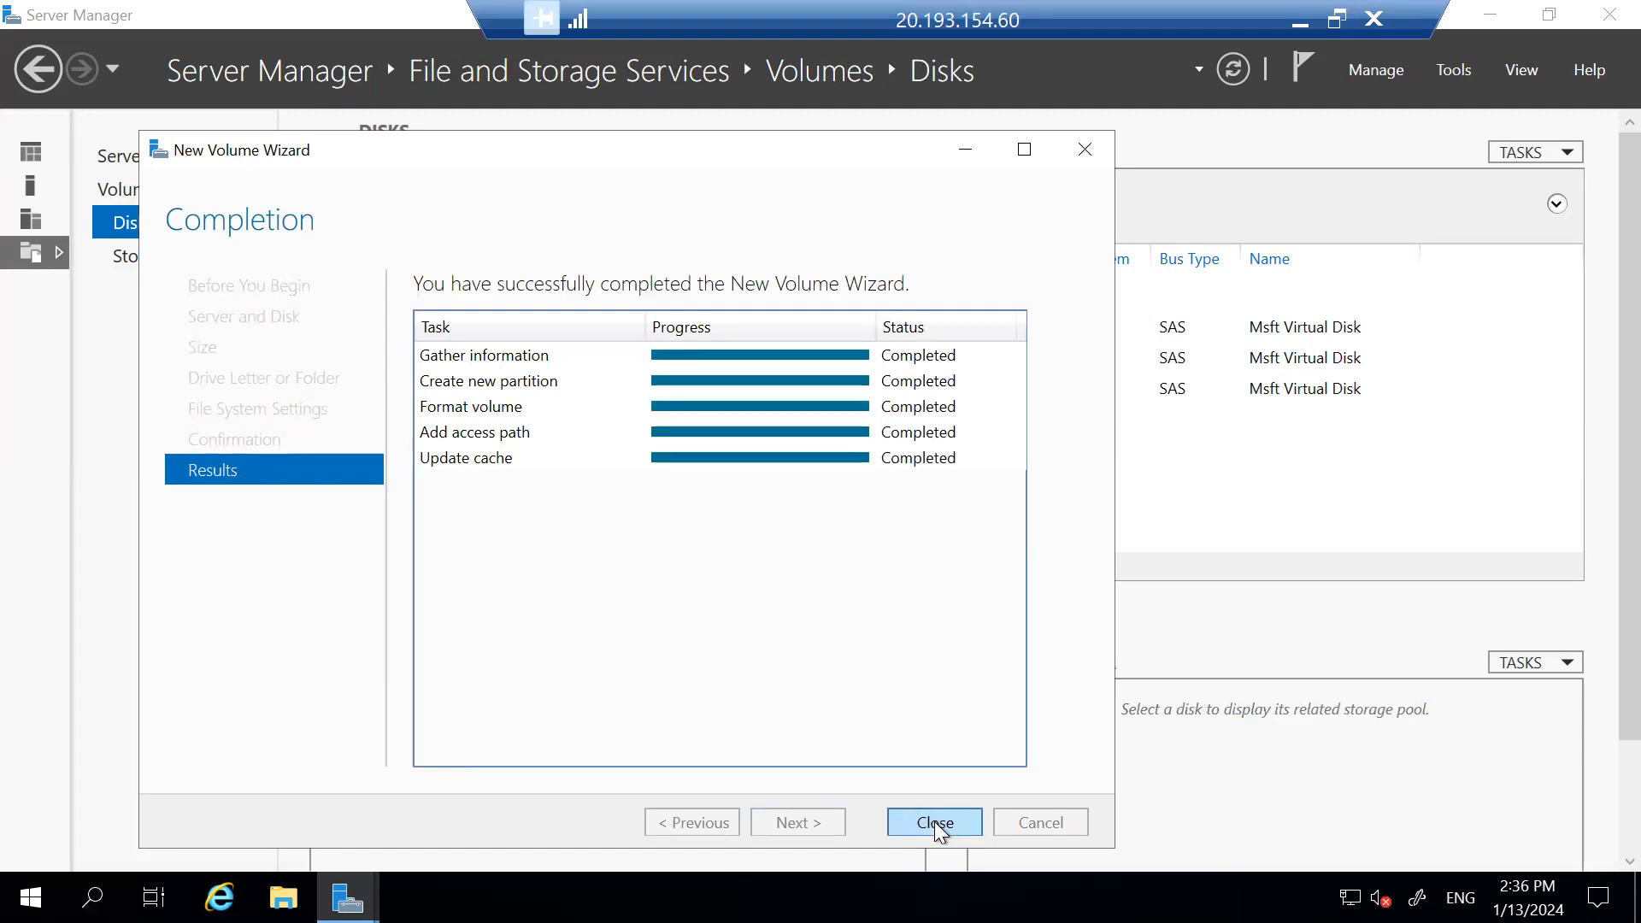
left_click(935, 822)
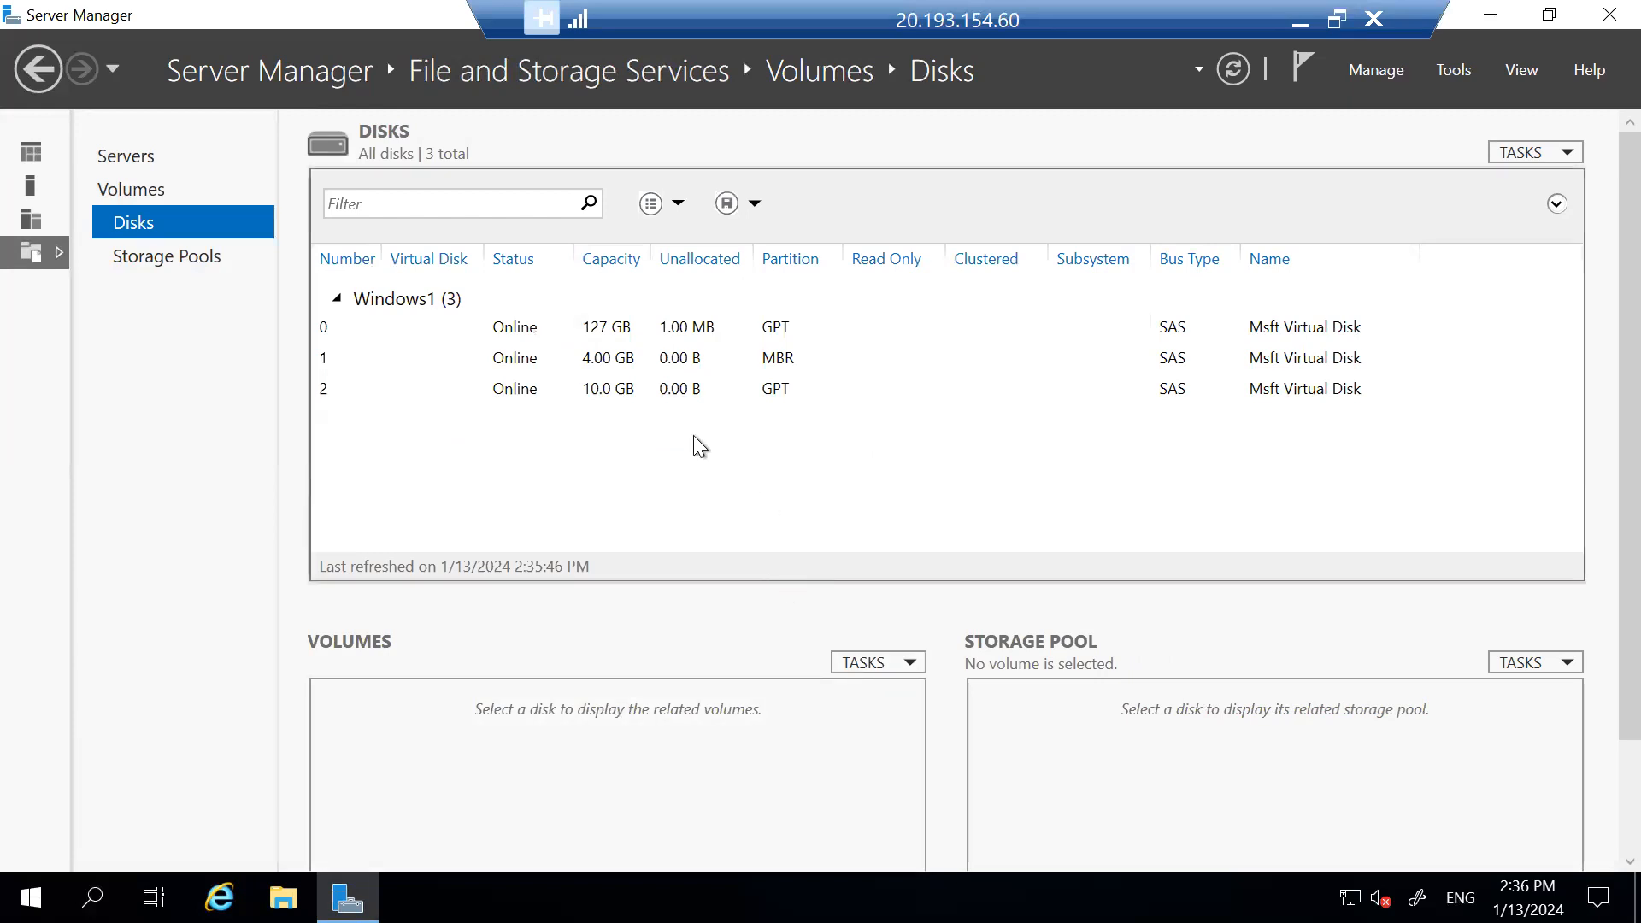
left_click(1609, 15)
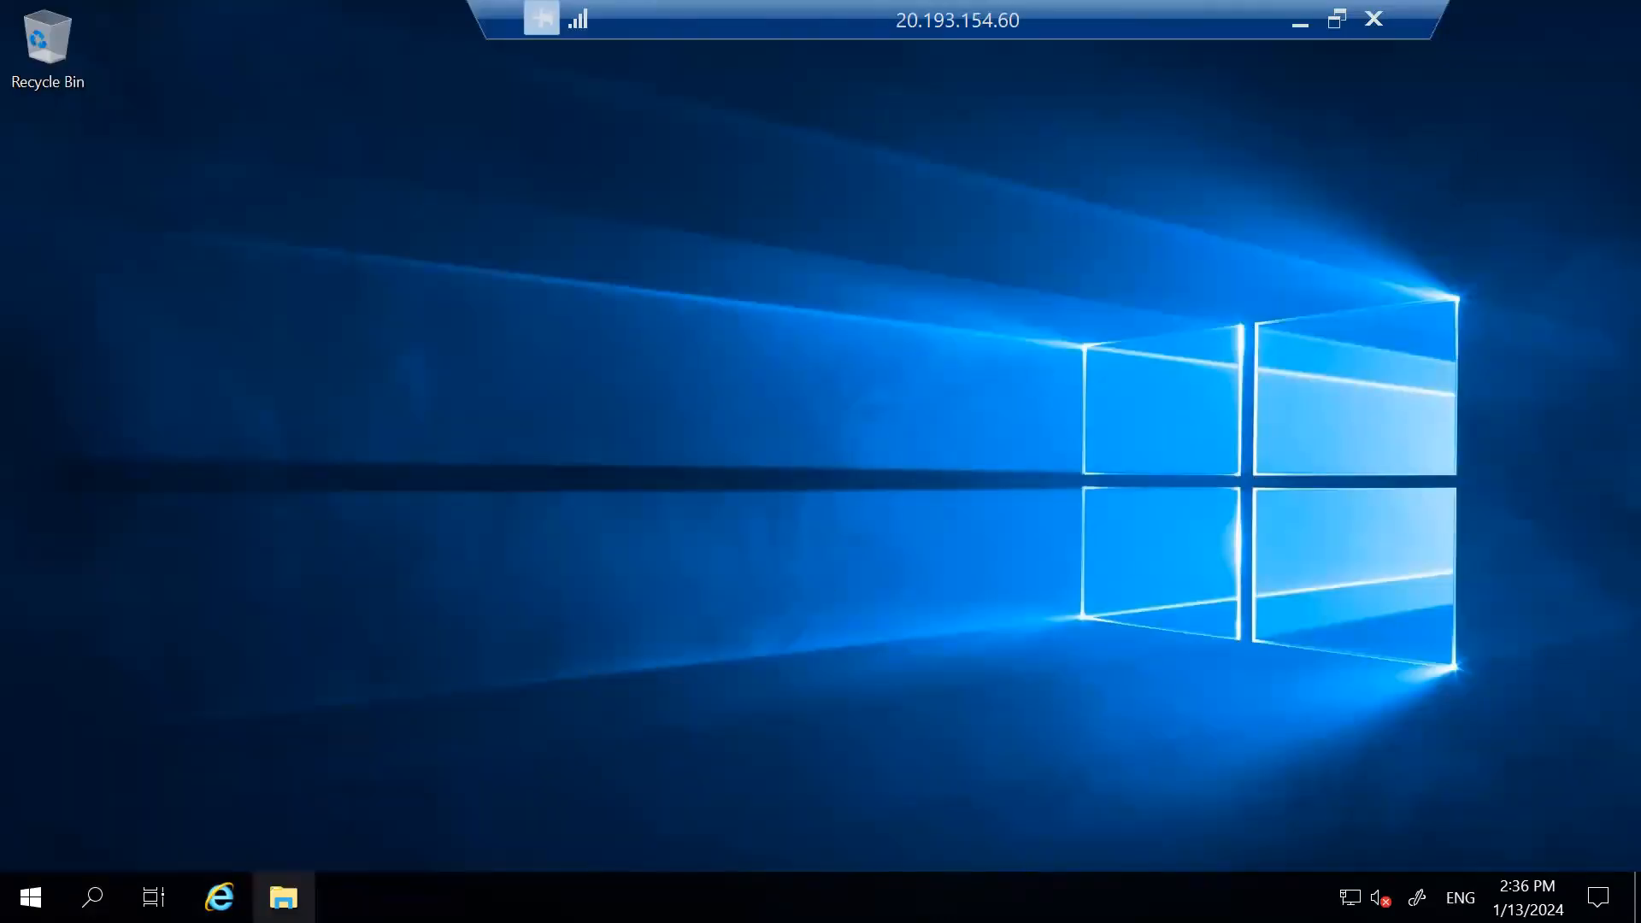
Open New Volume (F:) from This PC in File Explorer.
left_click(283, 897)
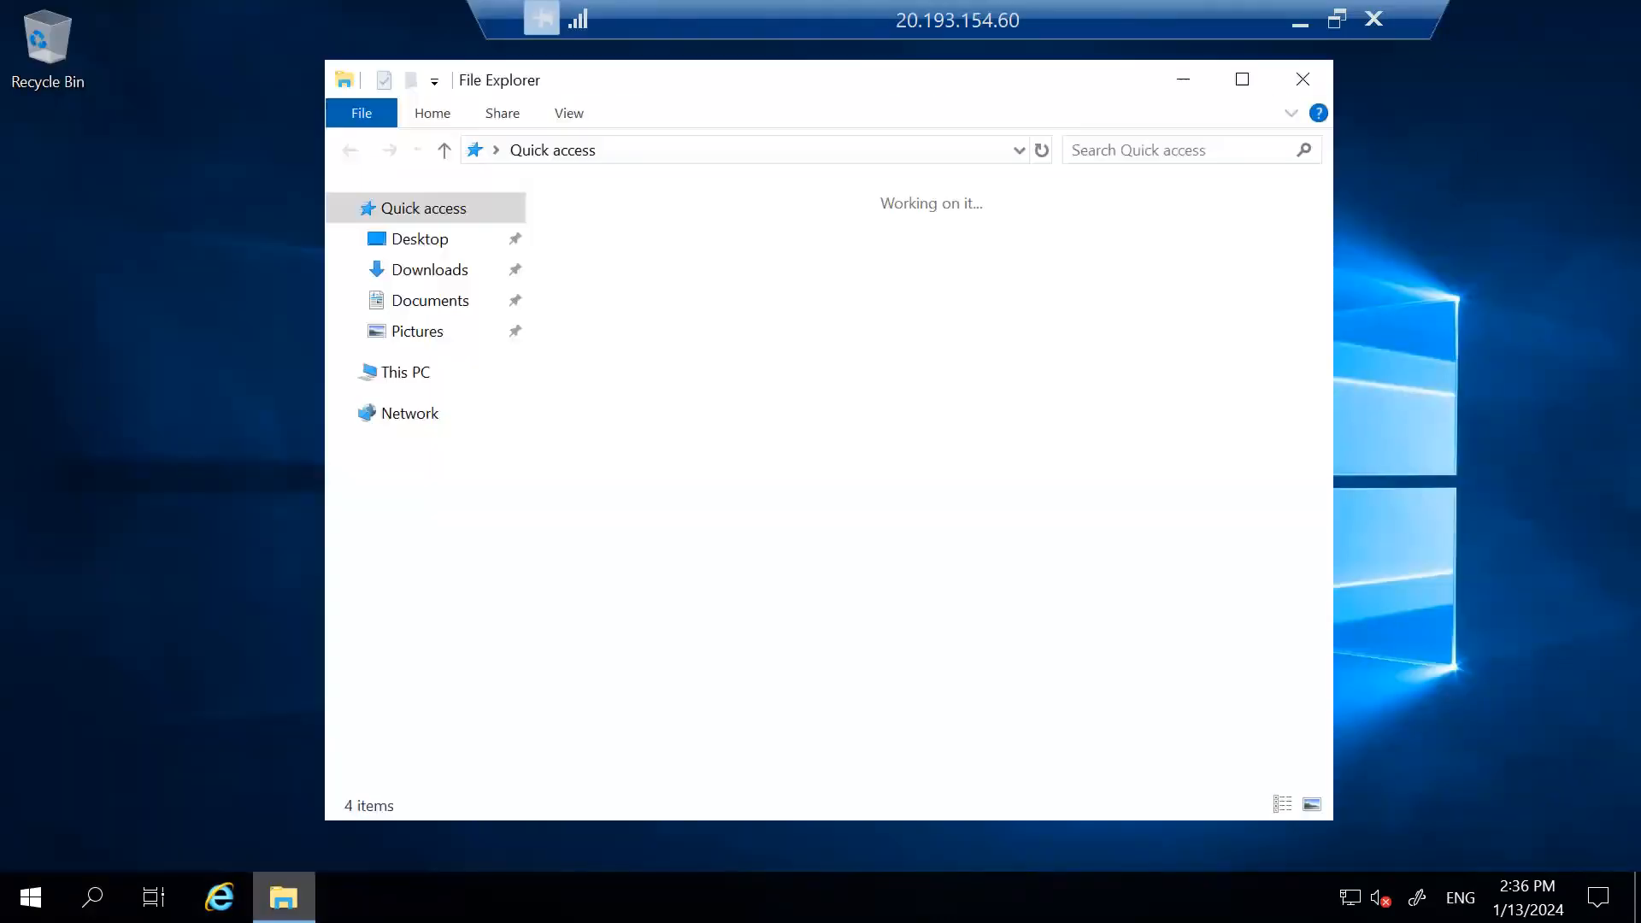
left_click(439, 371)
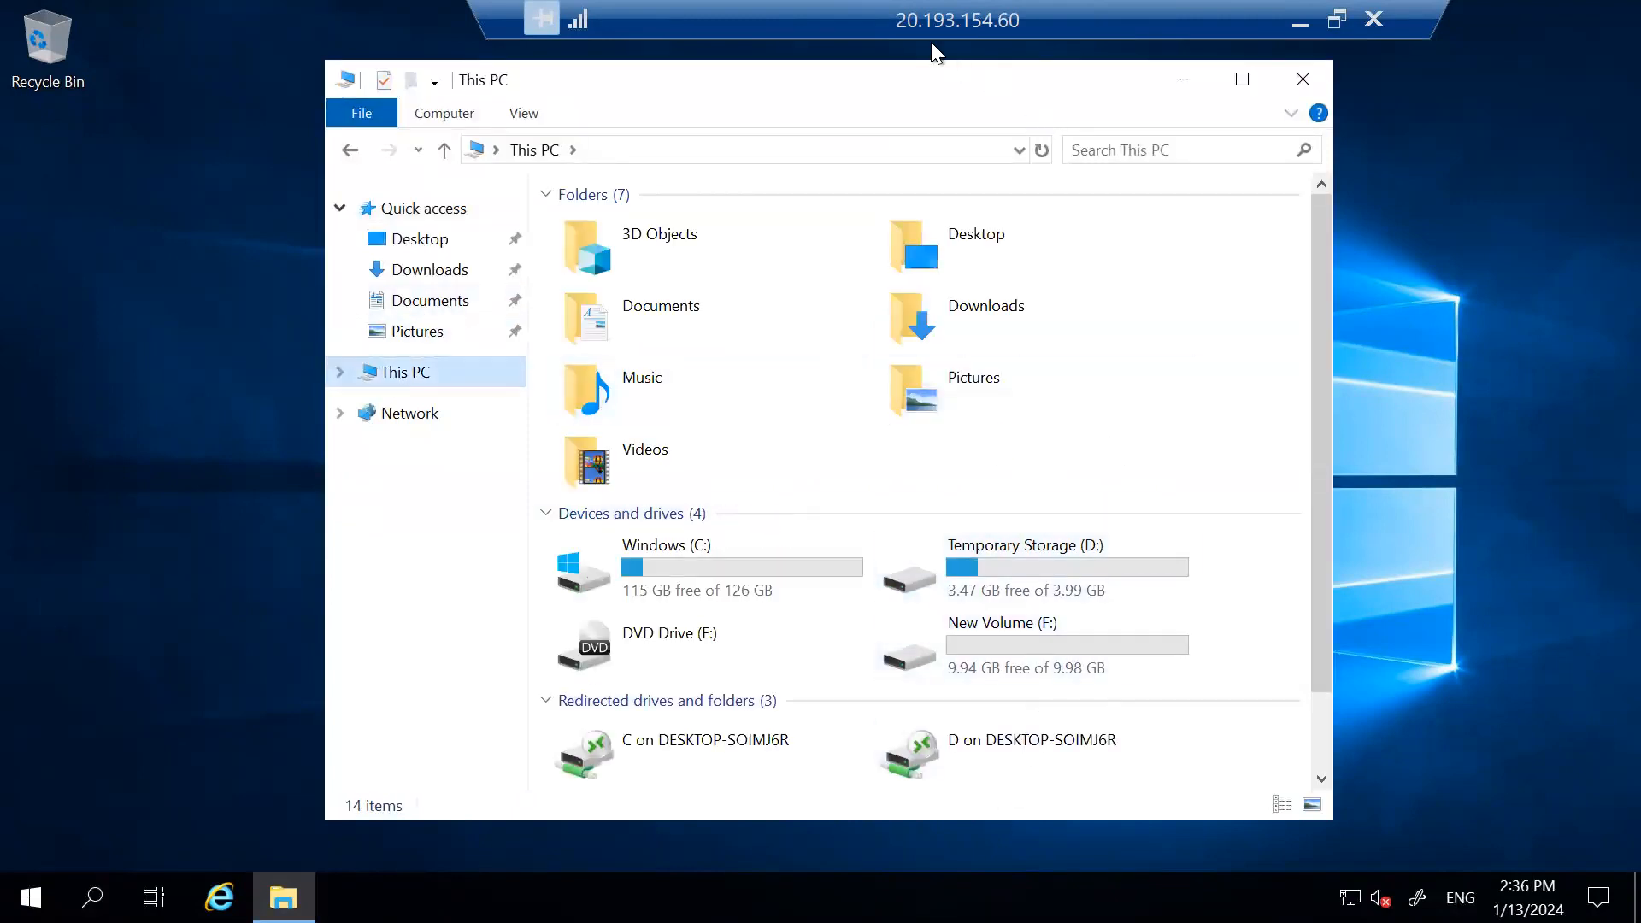
left_click_drag(1073, 668, 1230, 590)
double_click(994, 641)
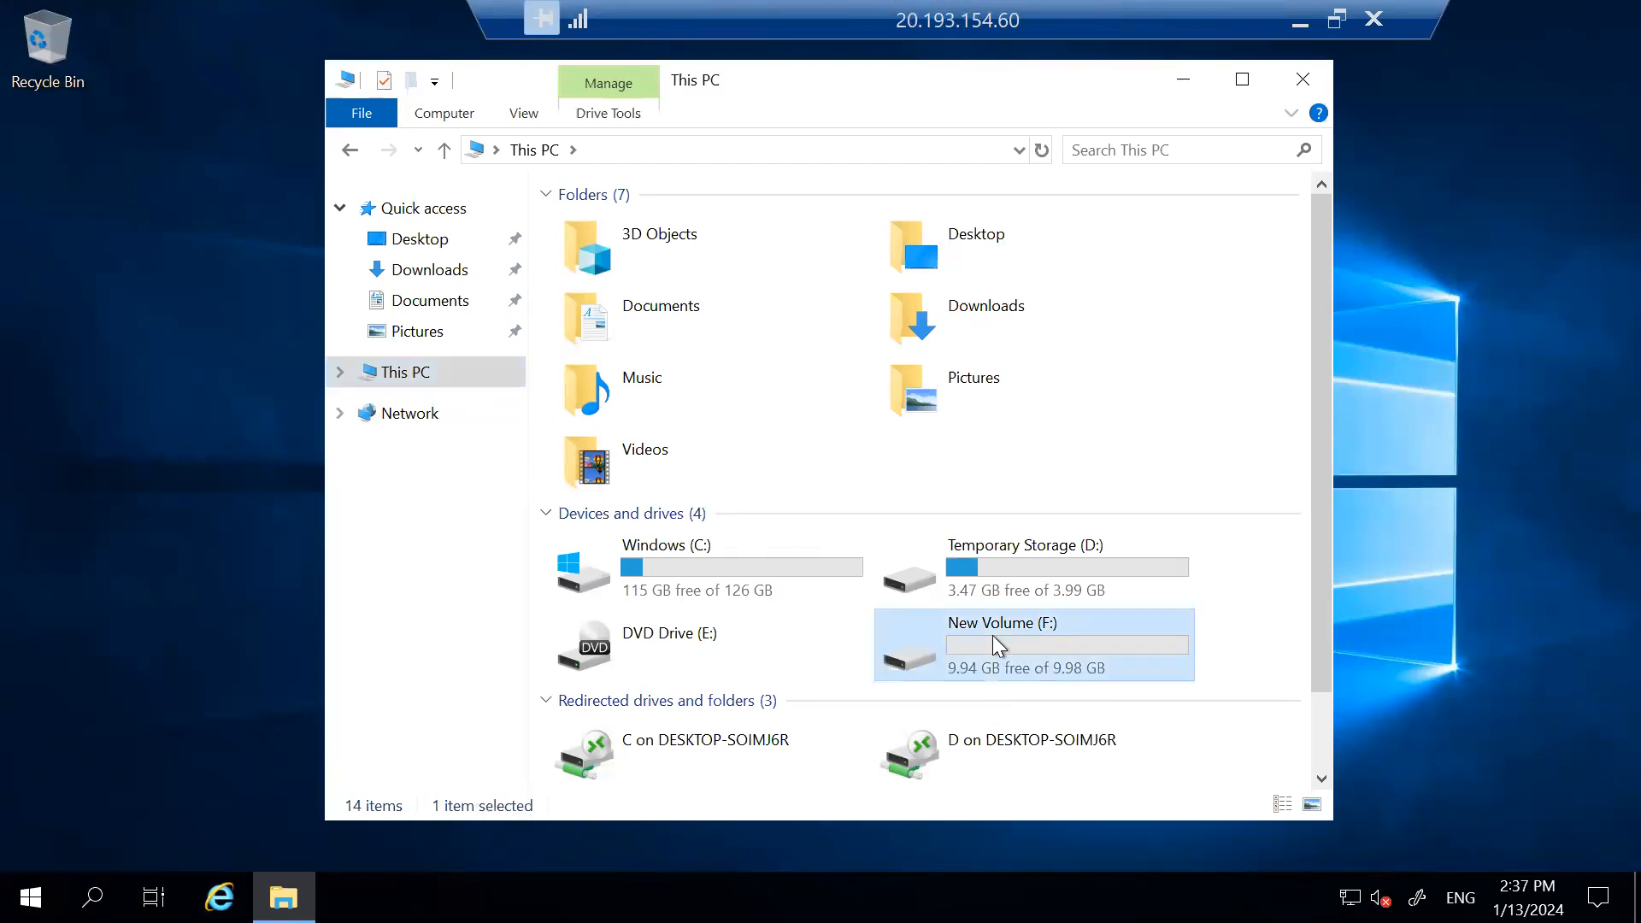
Create a new text document named US on F: and open it in Notepad.
right_click(686, 292)
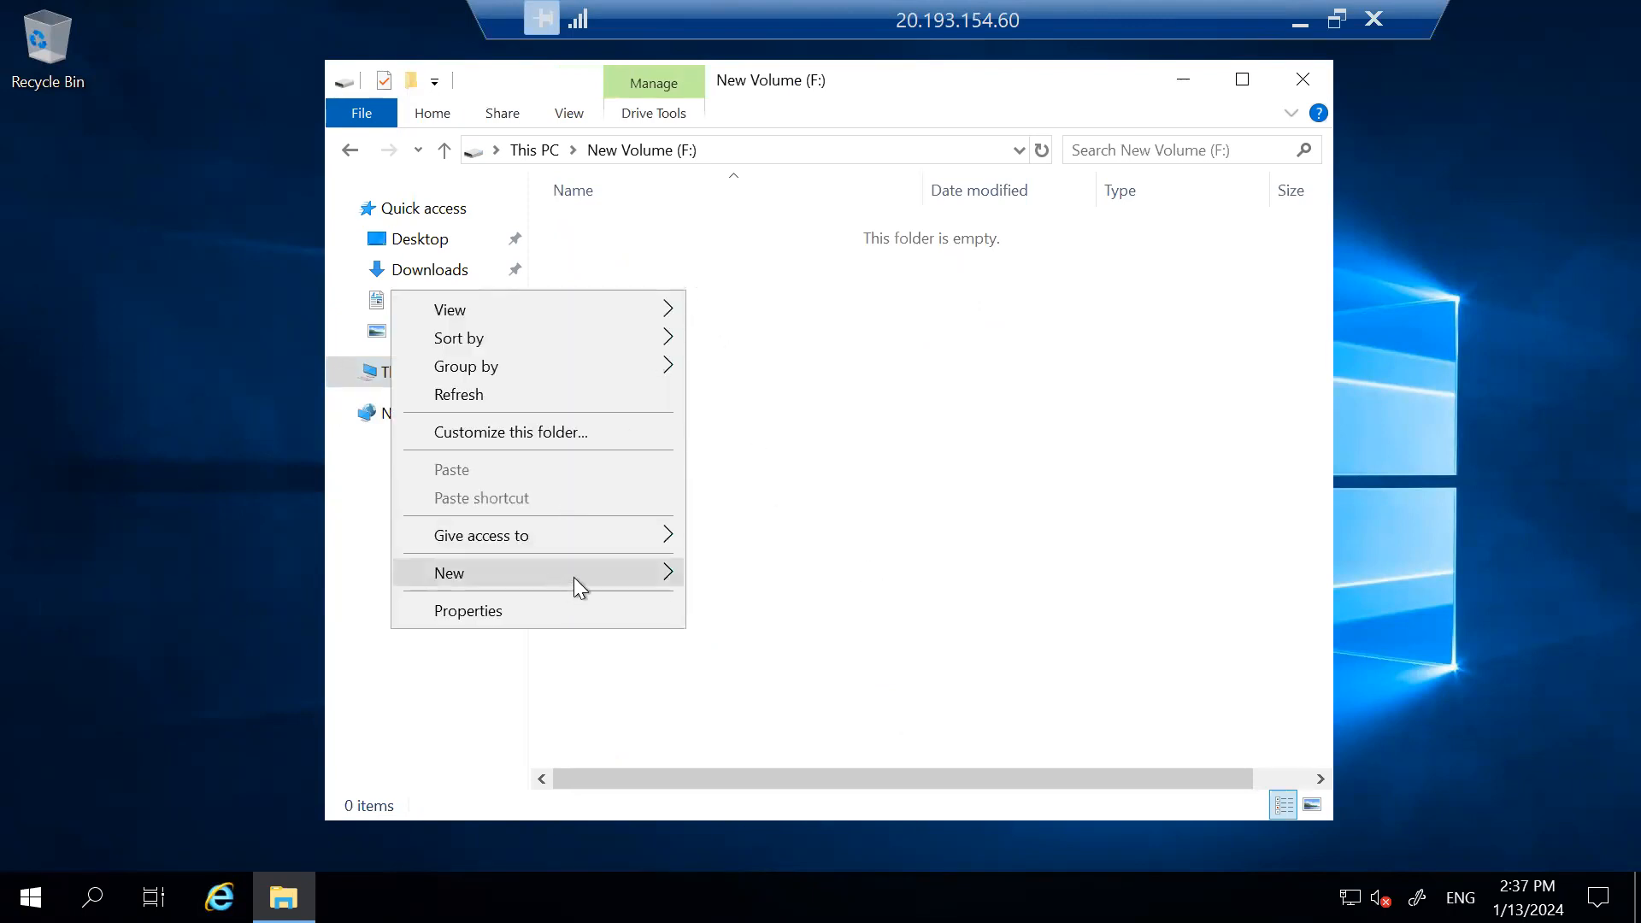
mouse_move(592, 567)
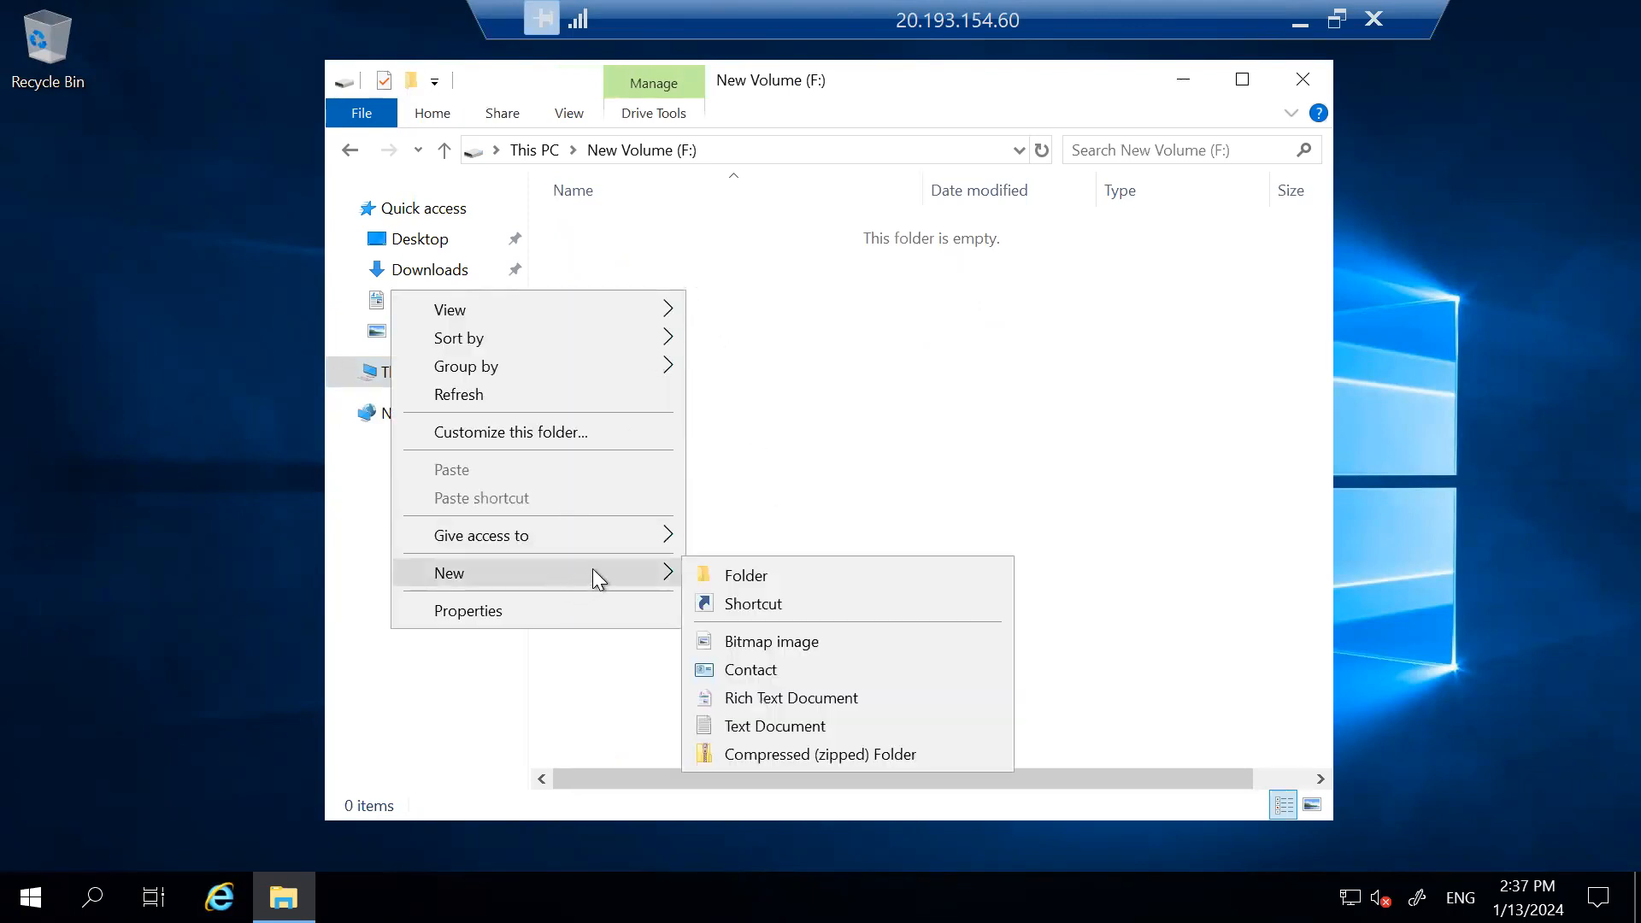
left_click(749, 725)
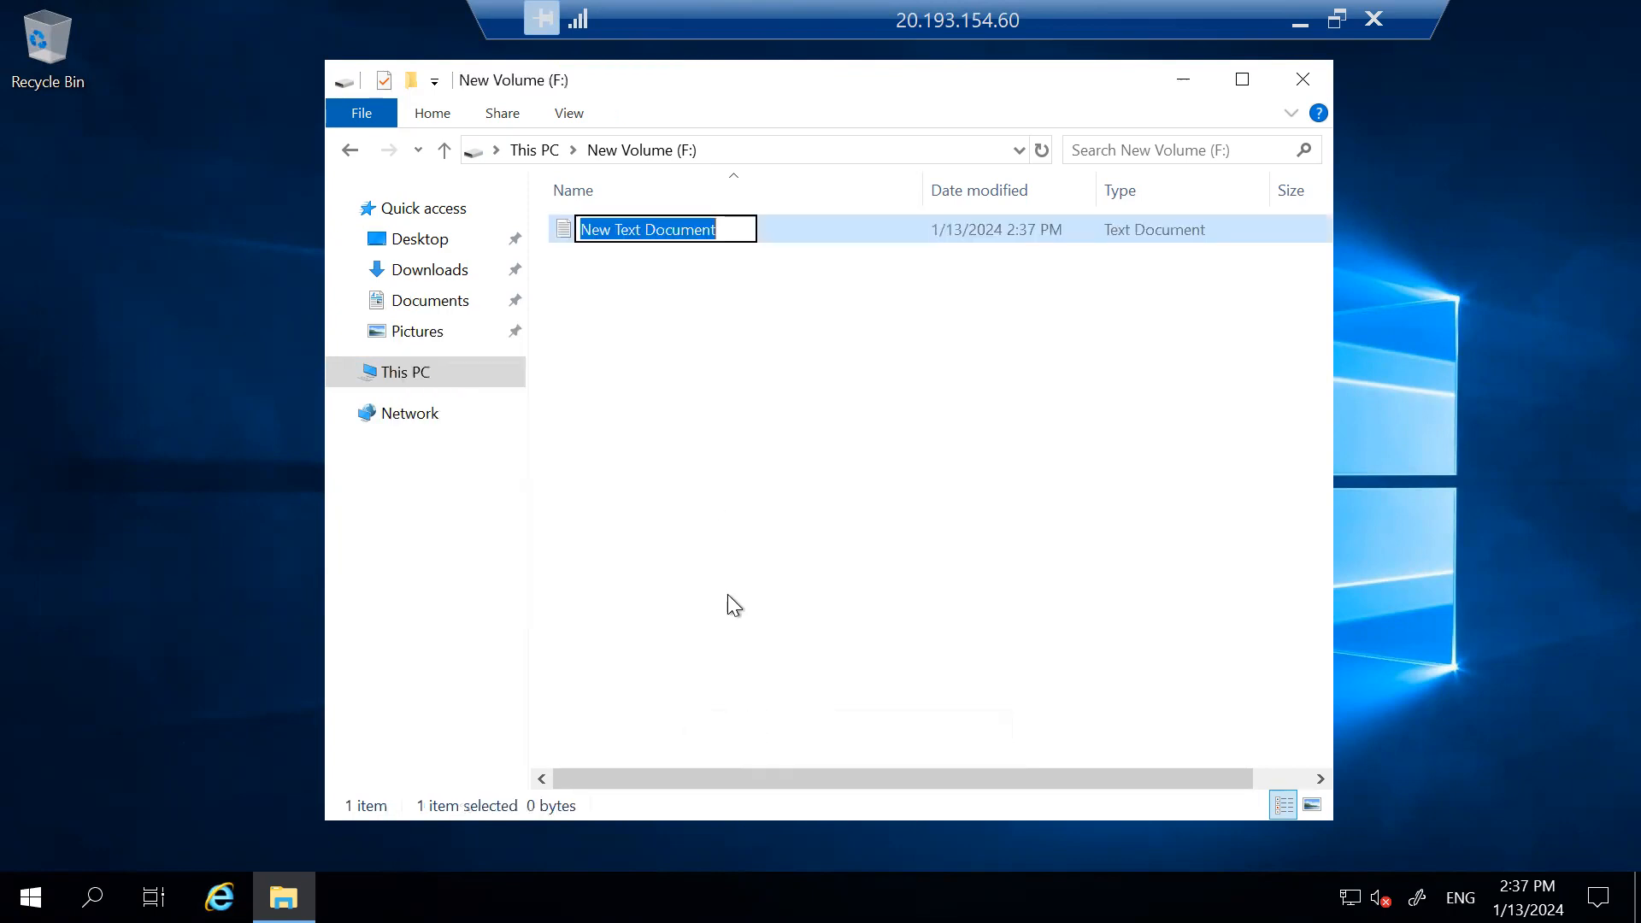
type("US")
left_click(723, 320)
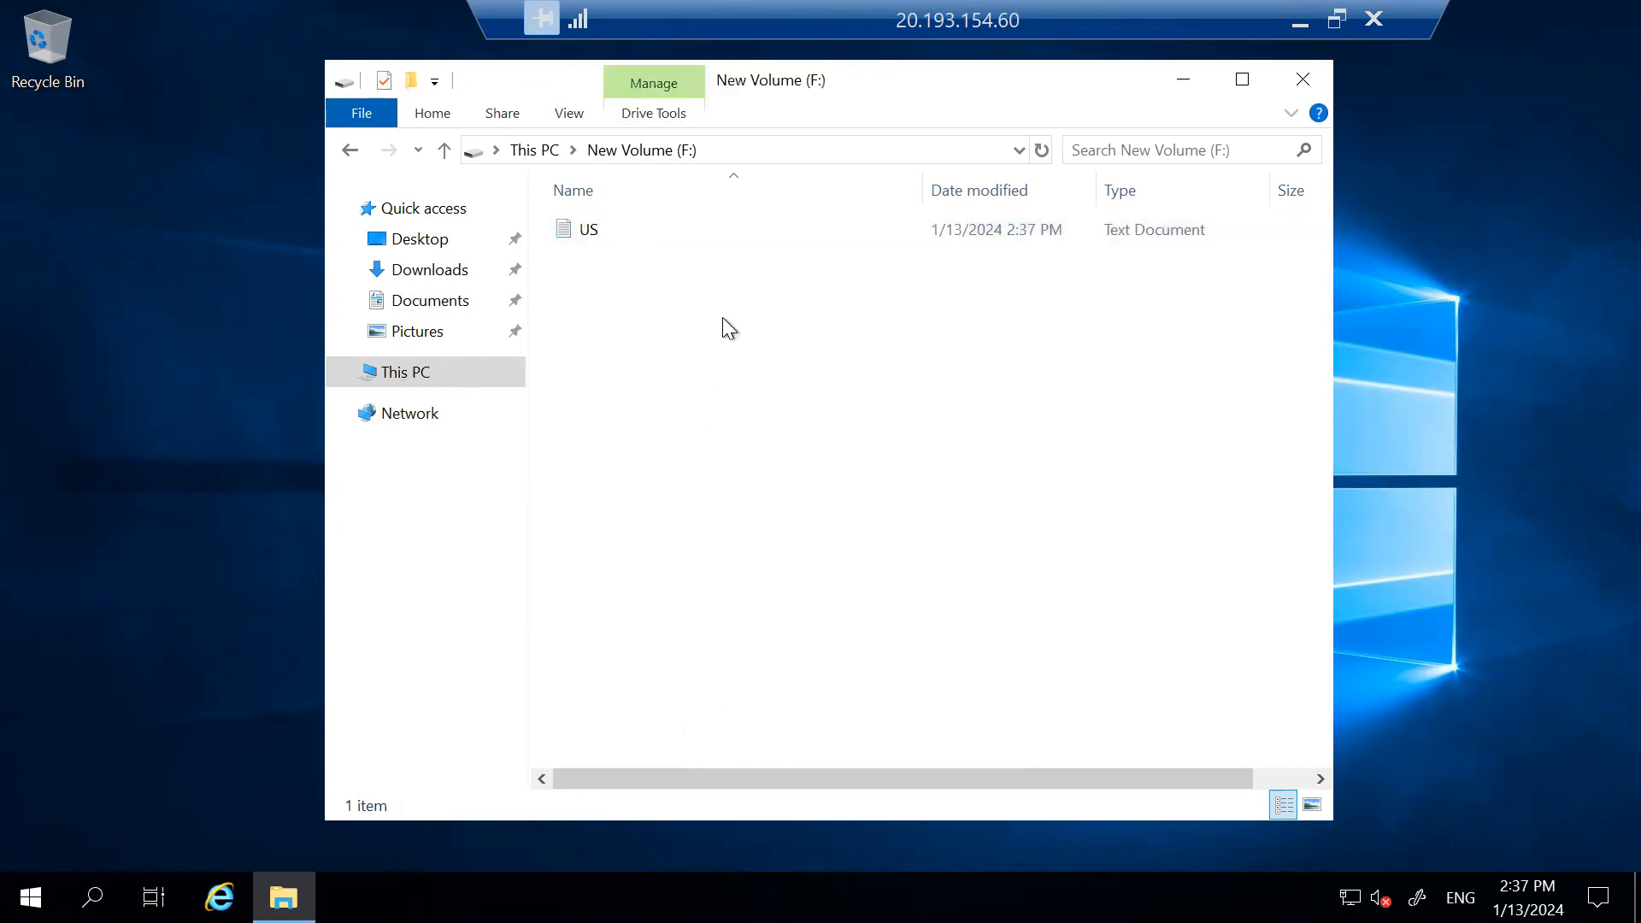
double_click(619, 229)
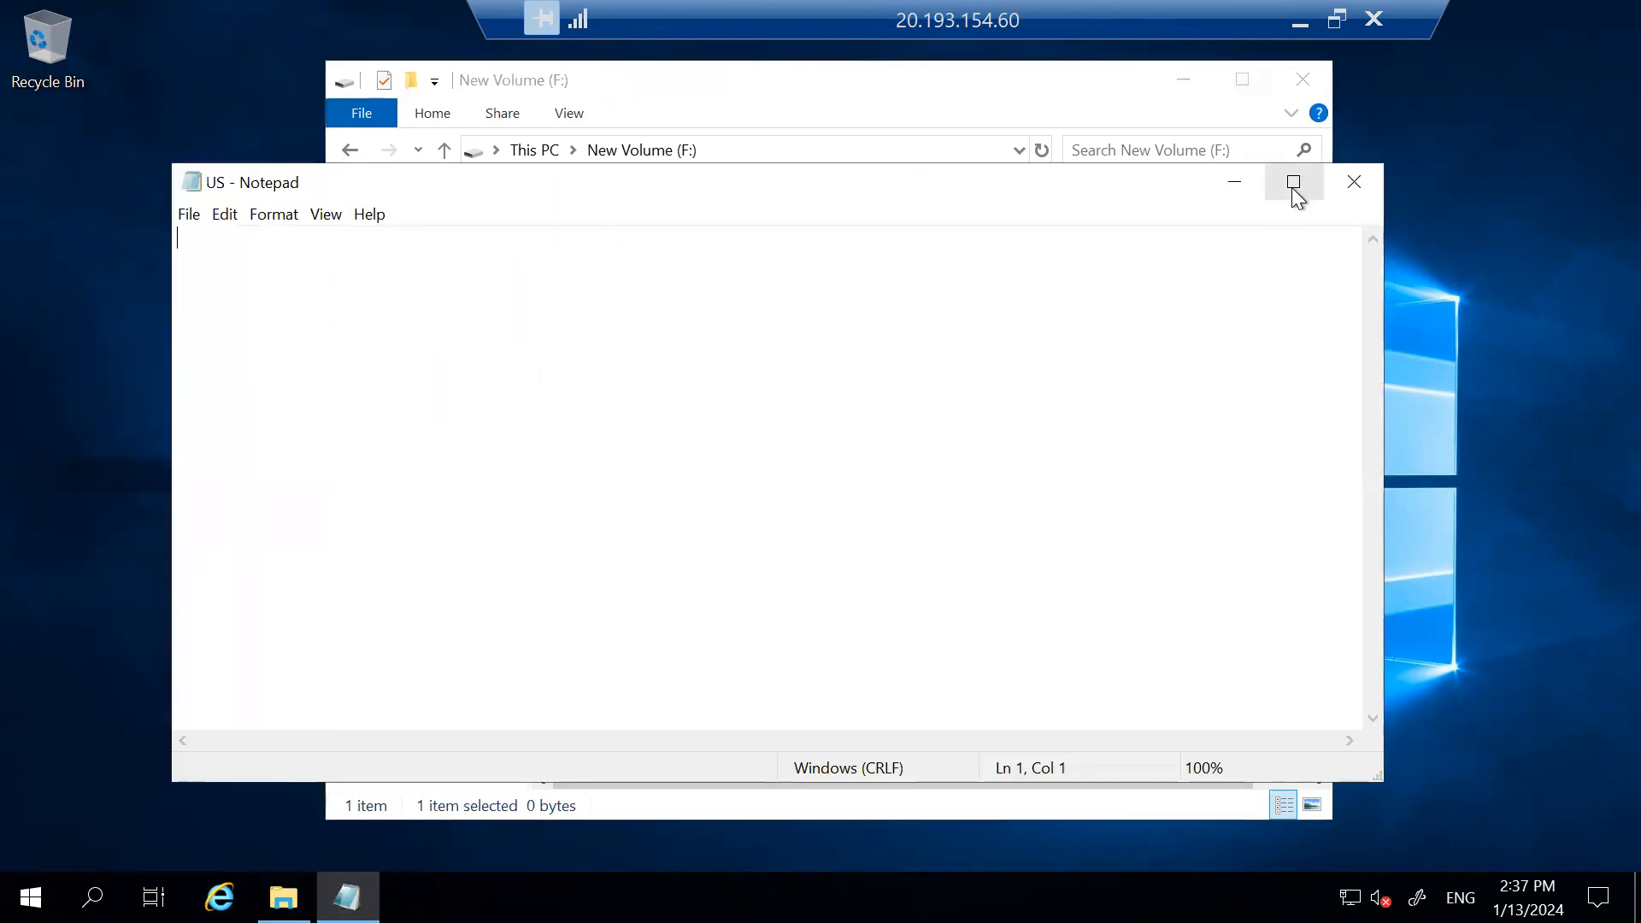
Maximize Notepad and type the person's name, 'Associate Professor' and 'Department of CSE' lines.
double_click(1150, 181)
scroll(407, 278, "up", 13)
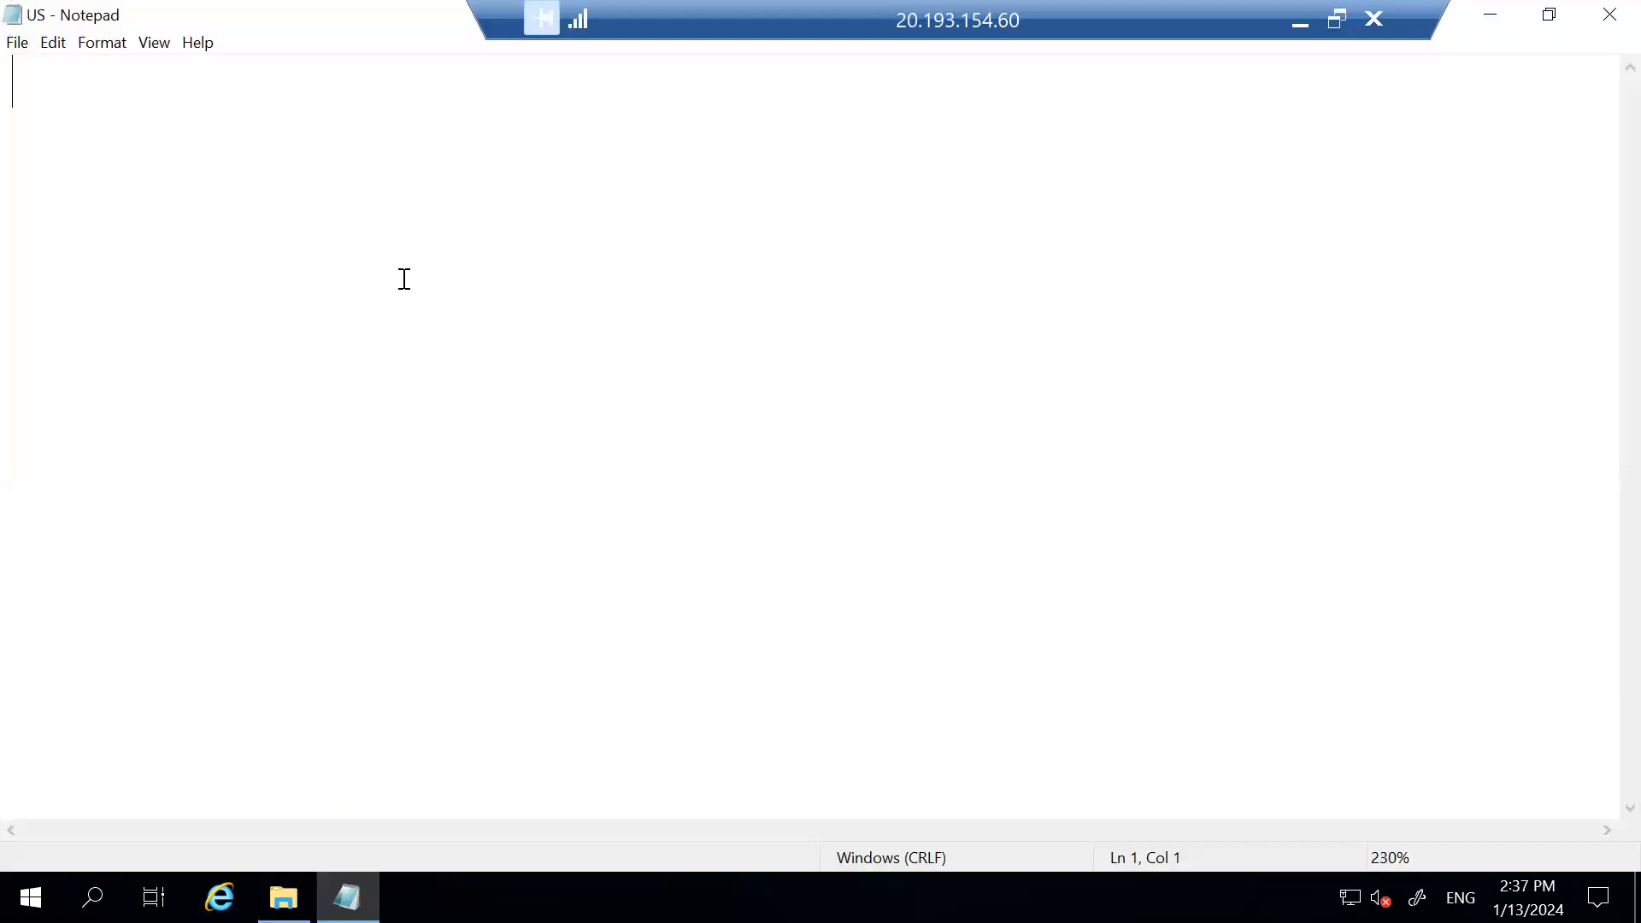
type("Dr.U")
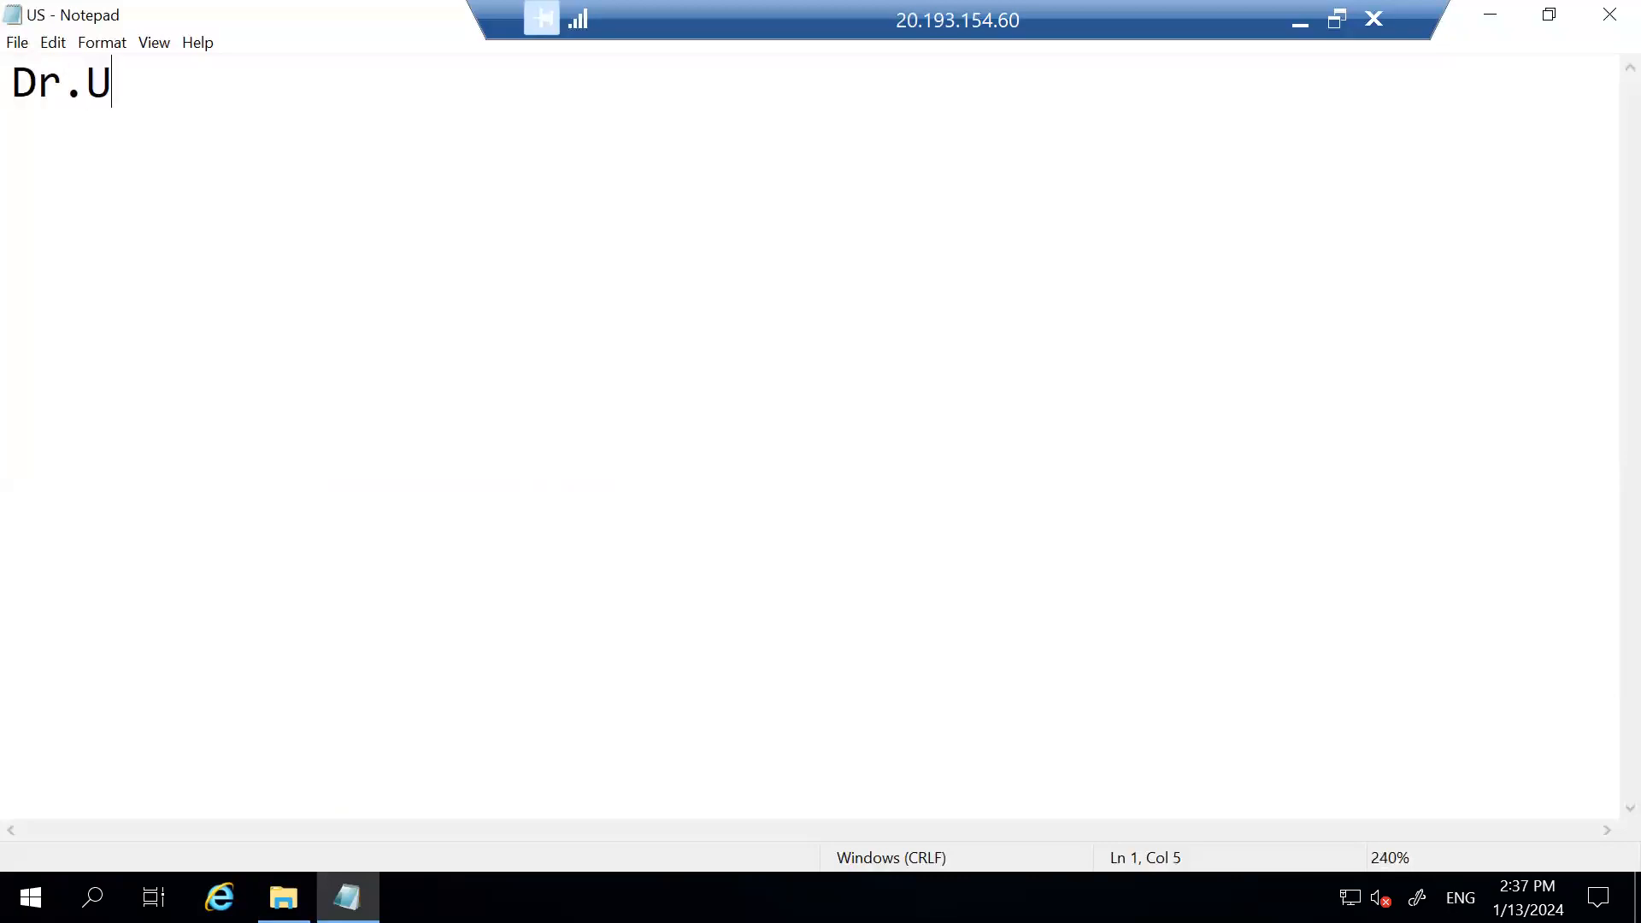
type(".Sesha")
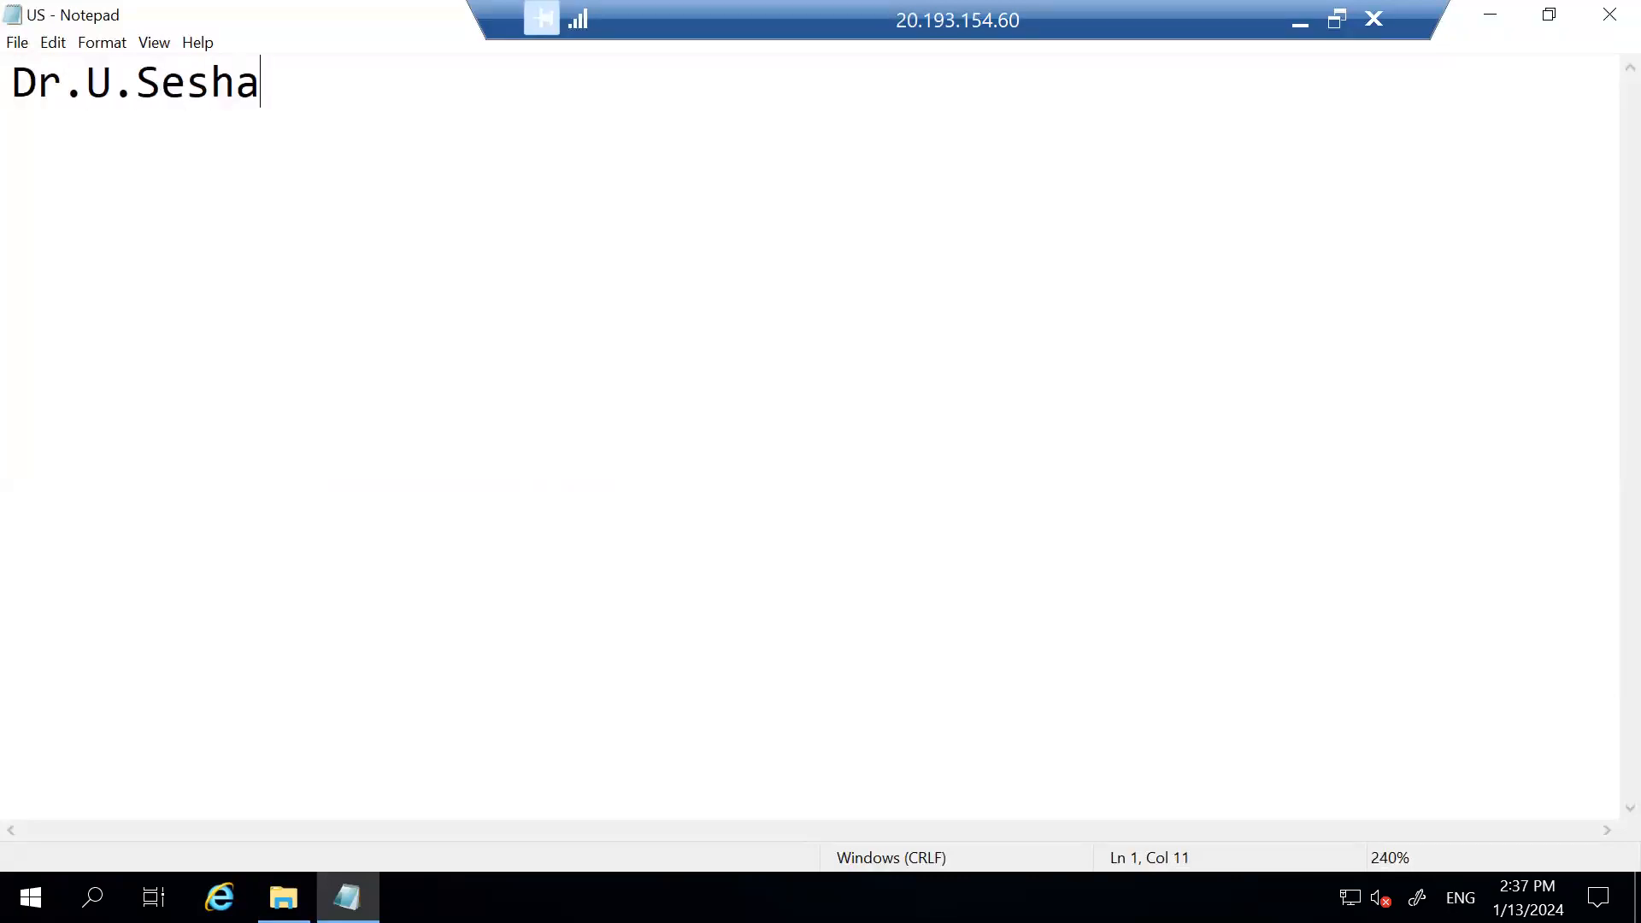
type("dri")
key("Return")
type("Associa")
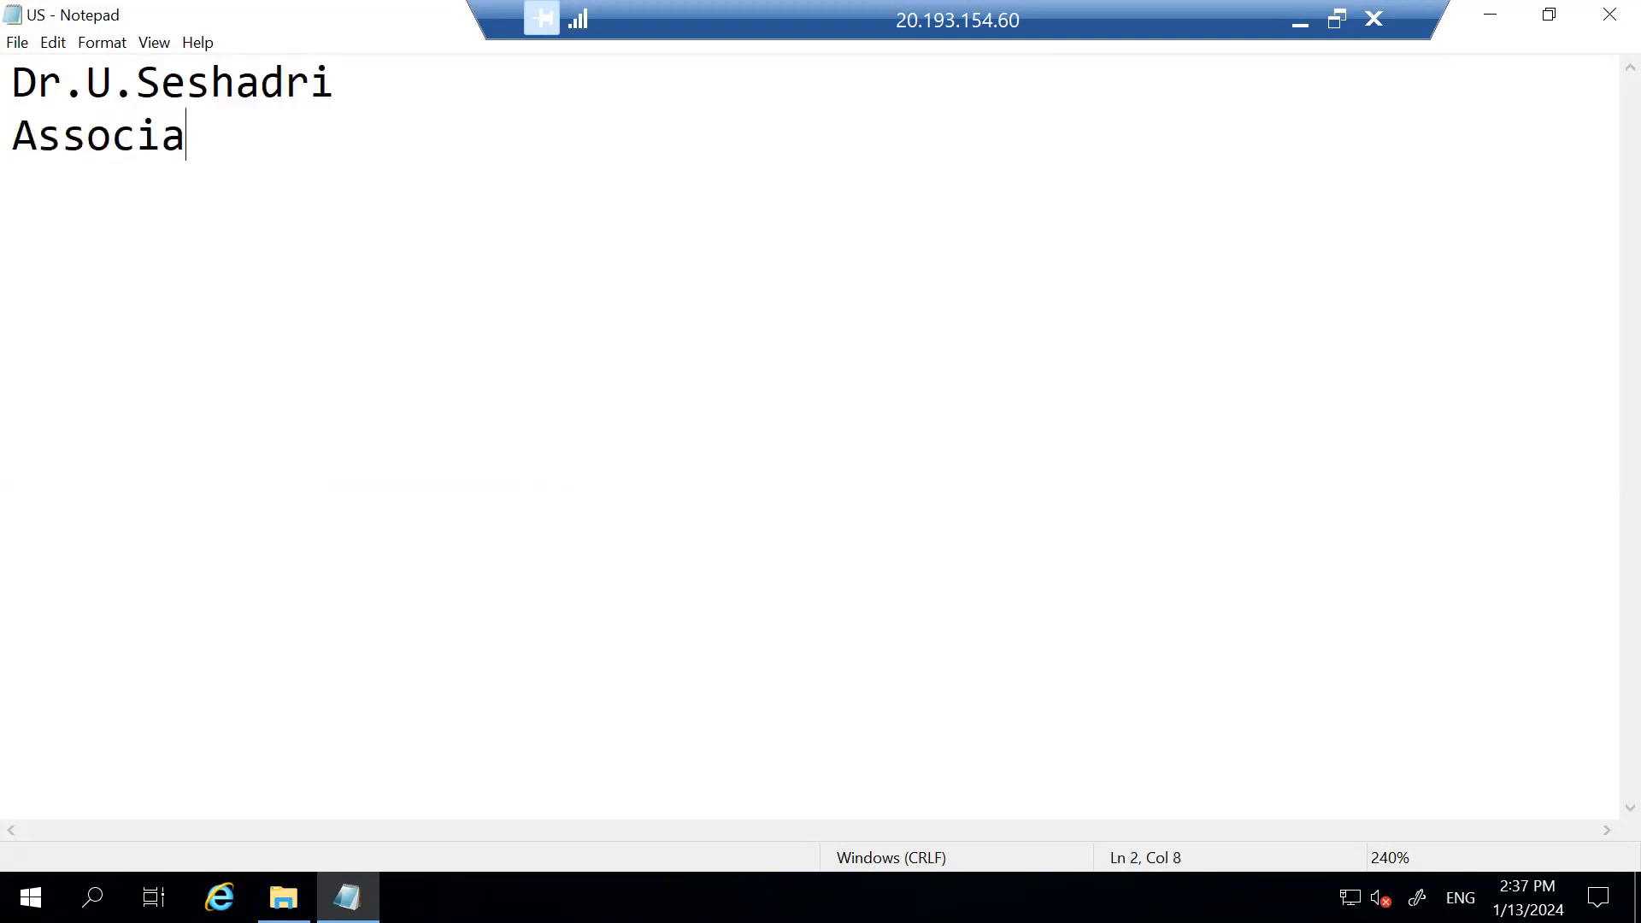
type("te Professor")
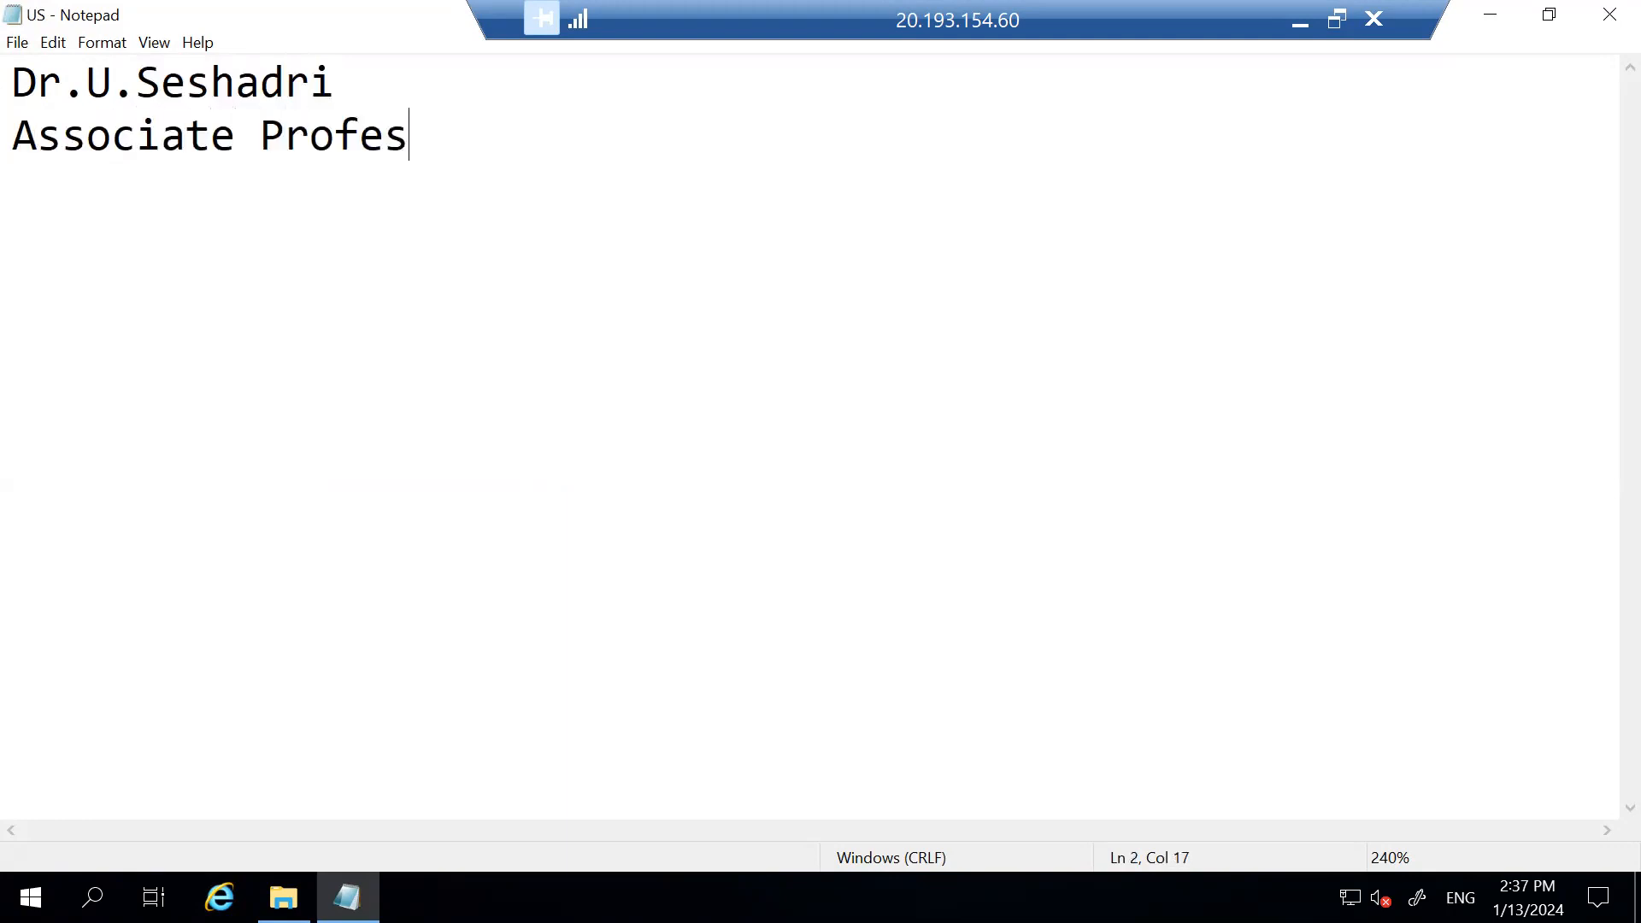
key("Return")
type("Dep")
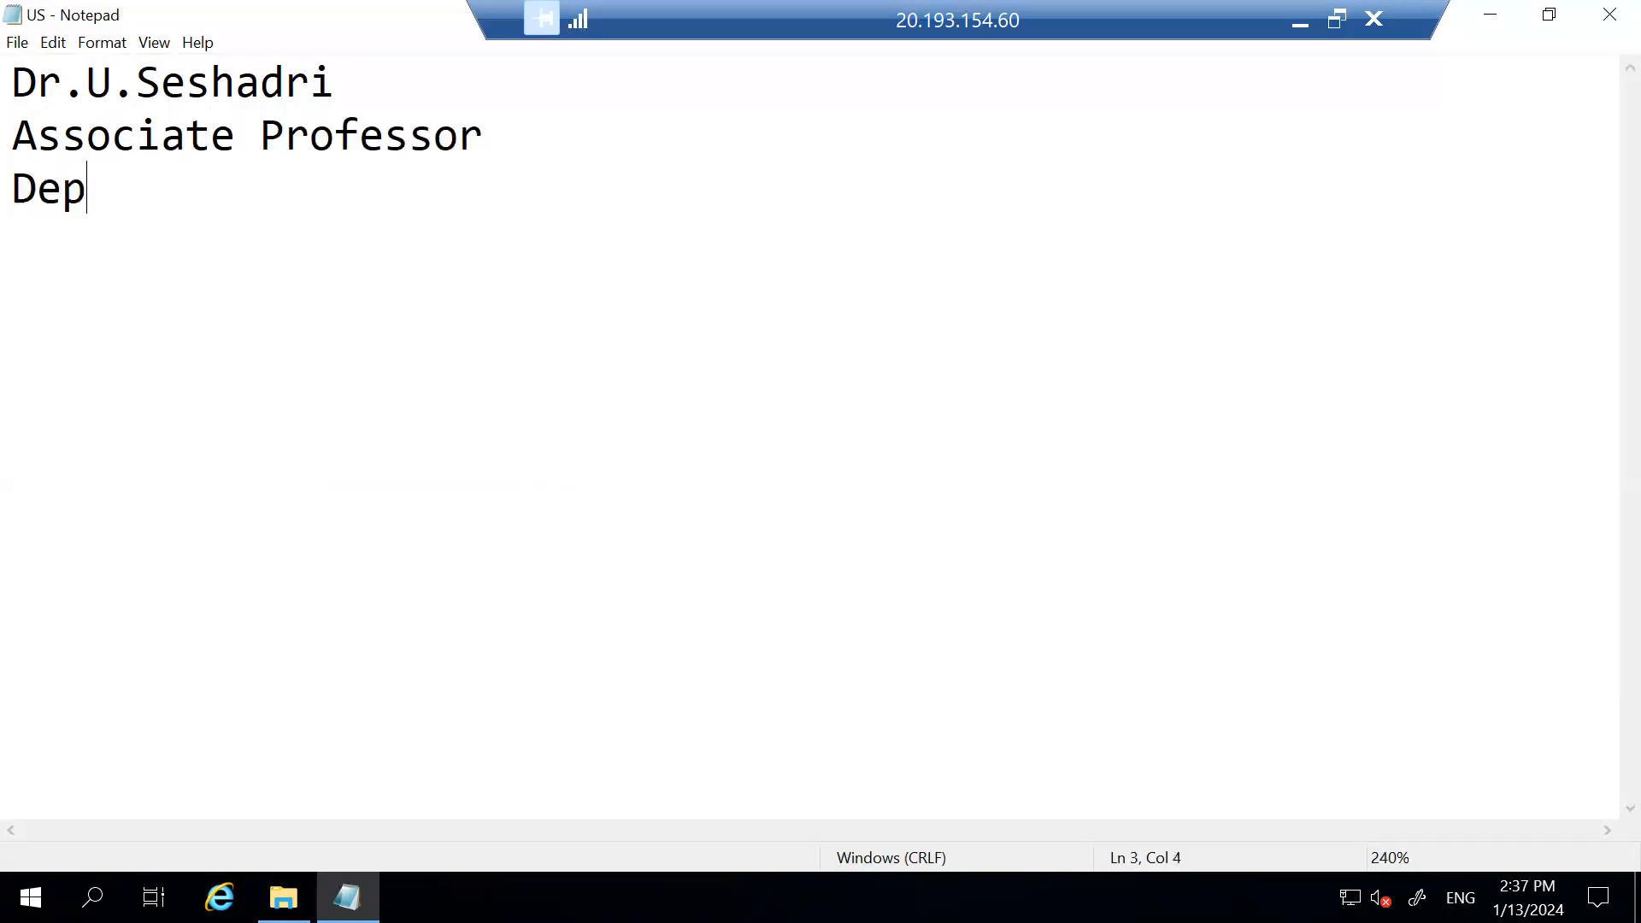
type("artment of CSE")
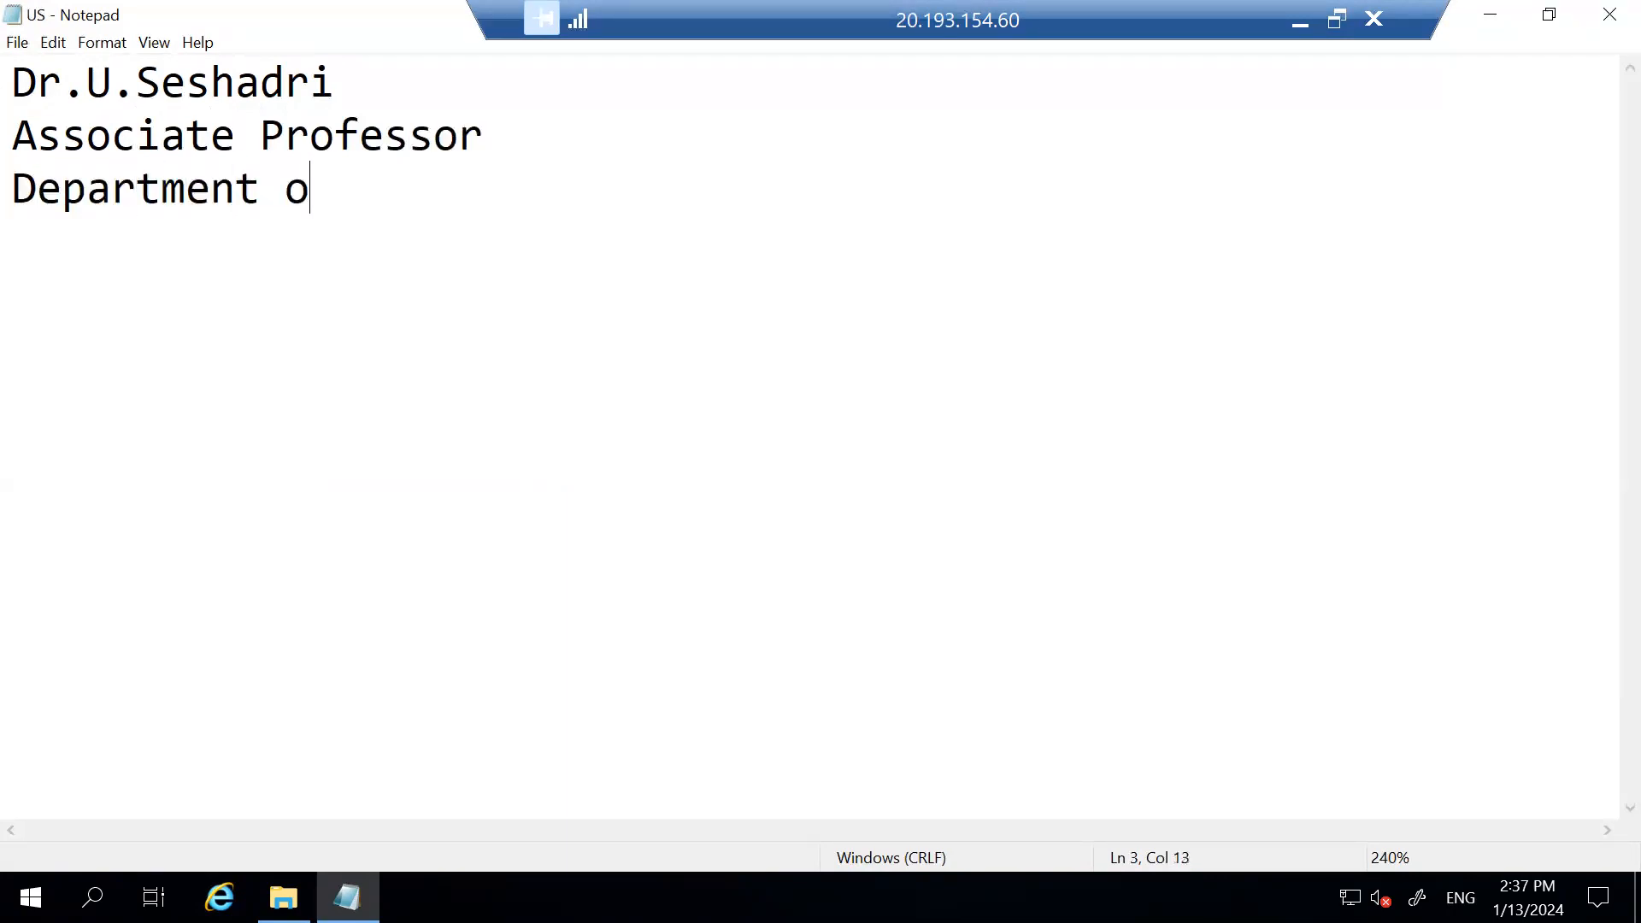
key("Return")
Add 'Vardhaman College of Engineering', 'HYD', a mobile number line and a mail ID line.
type("Vardha")
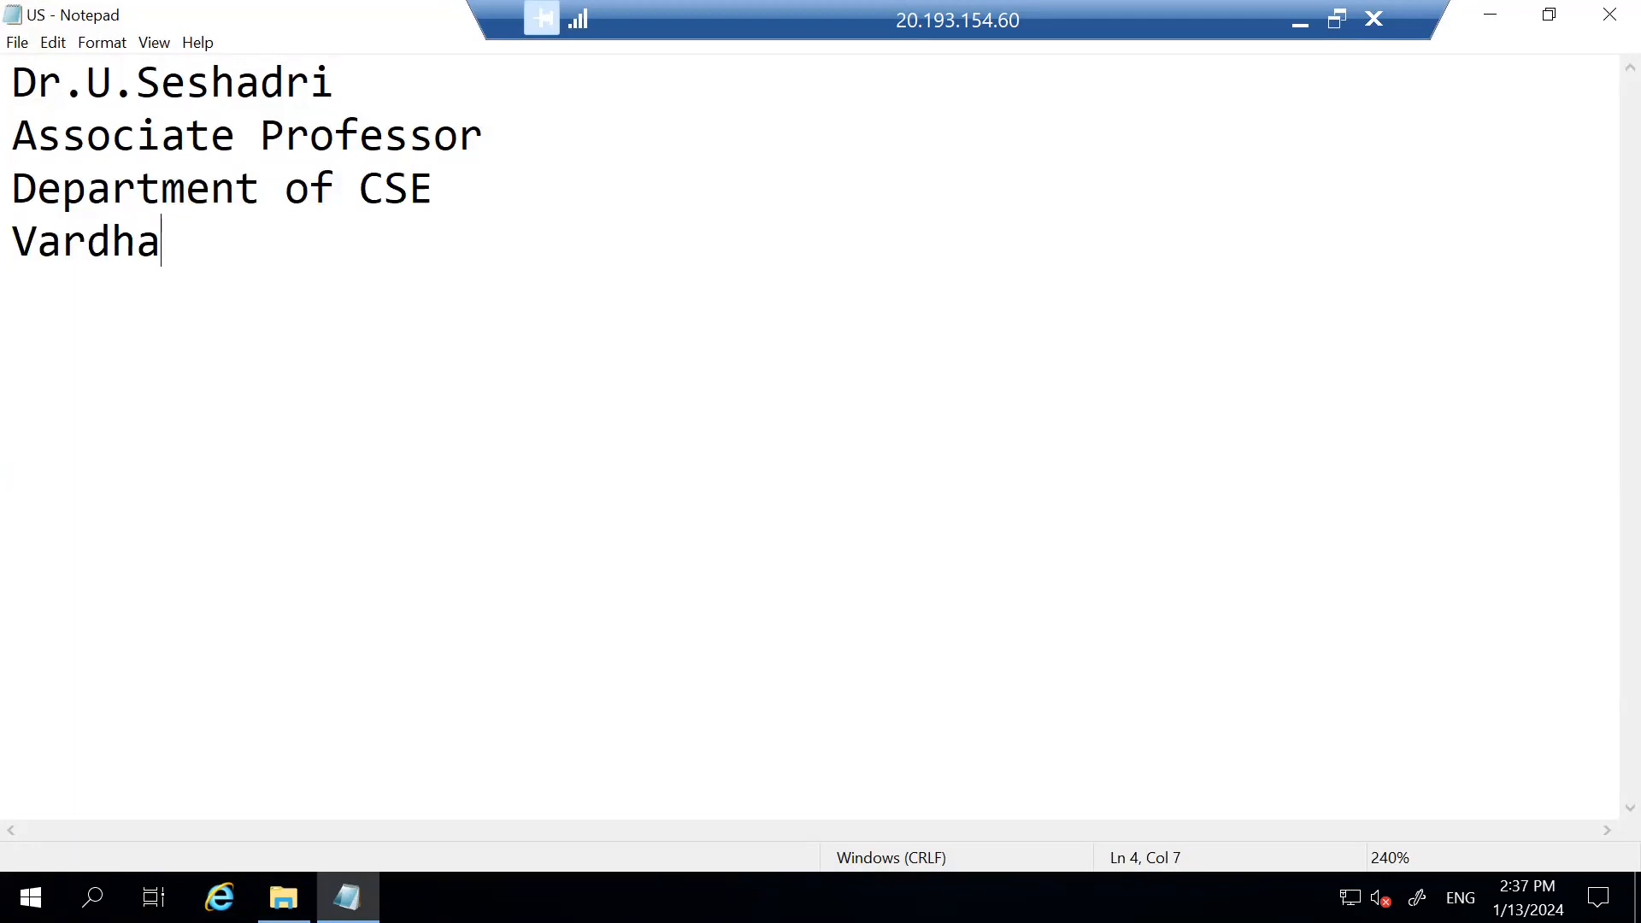
type("man Coll")
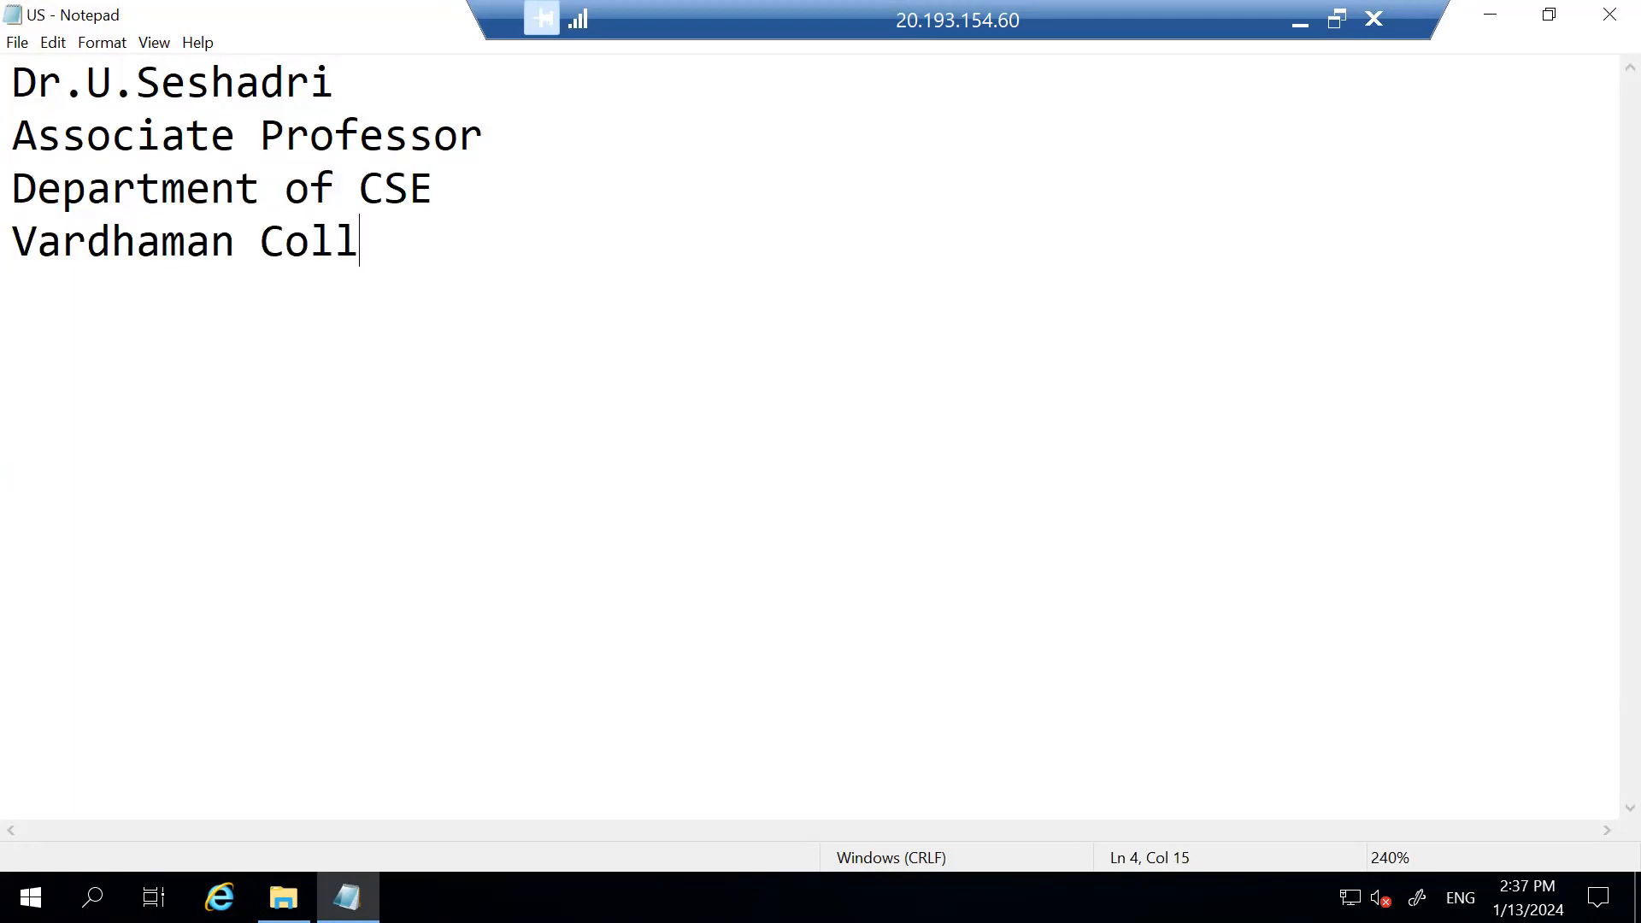
type("ege of Engineering")
key("Return")
type("HYD")
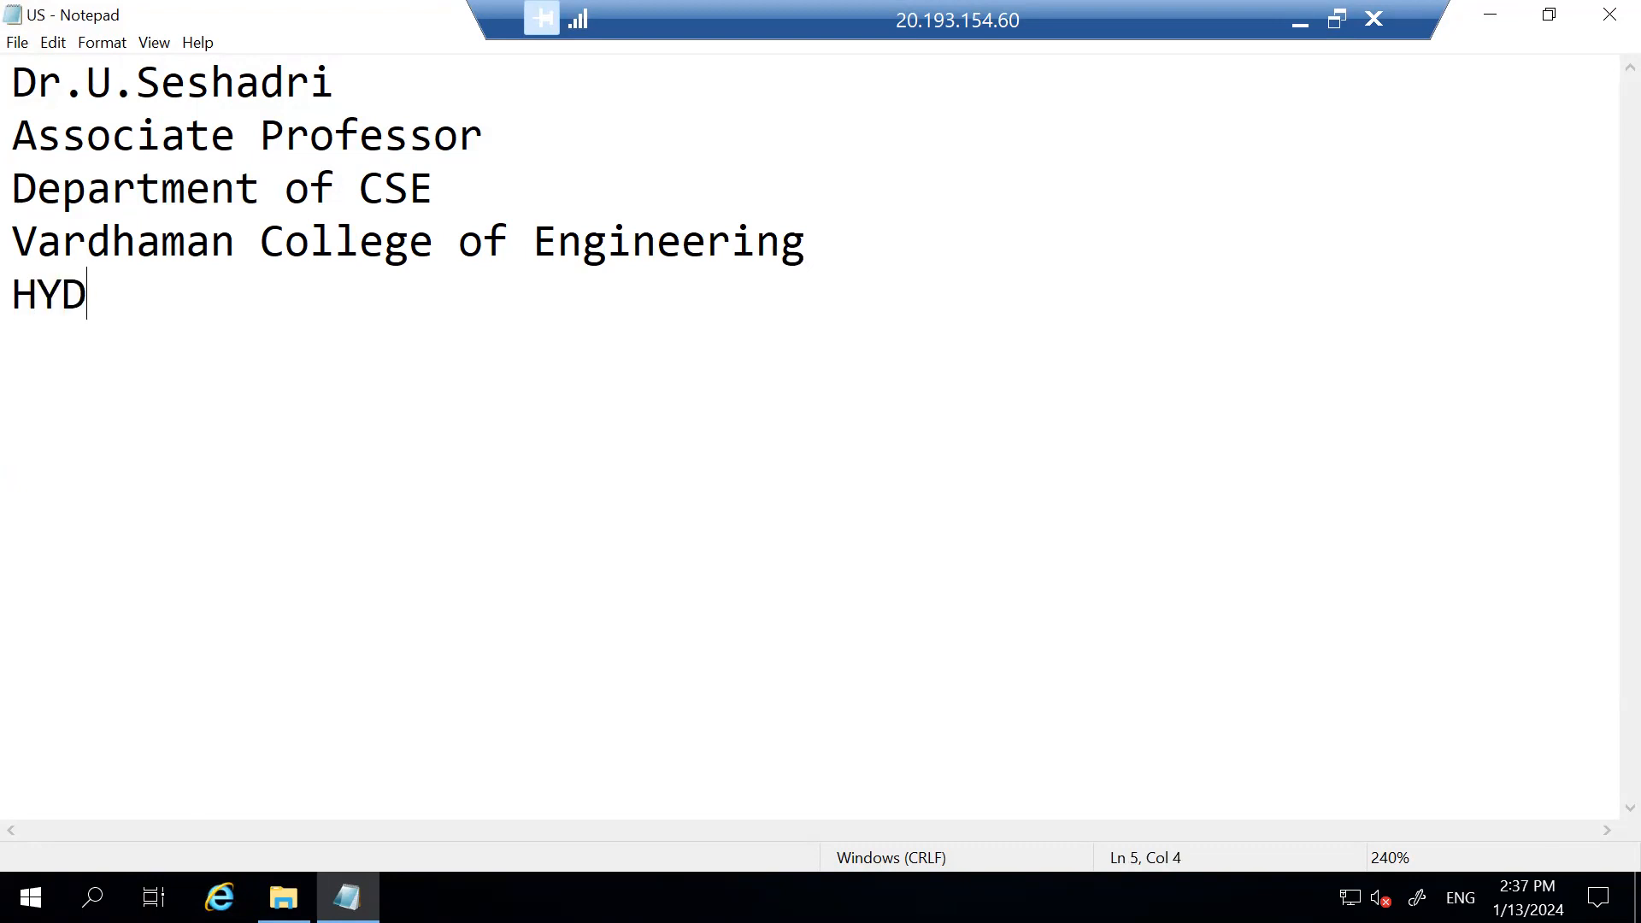
key("Return")
type("Mobi")
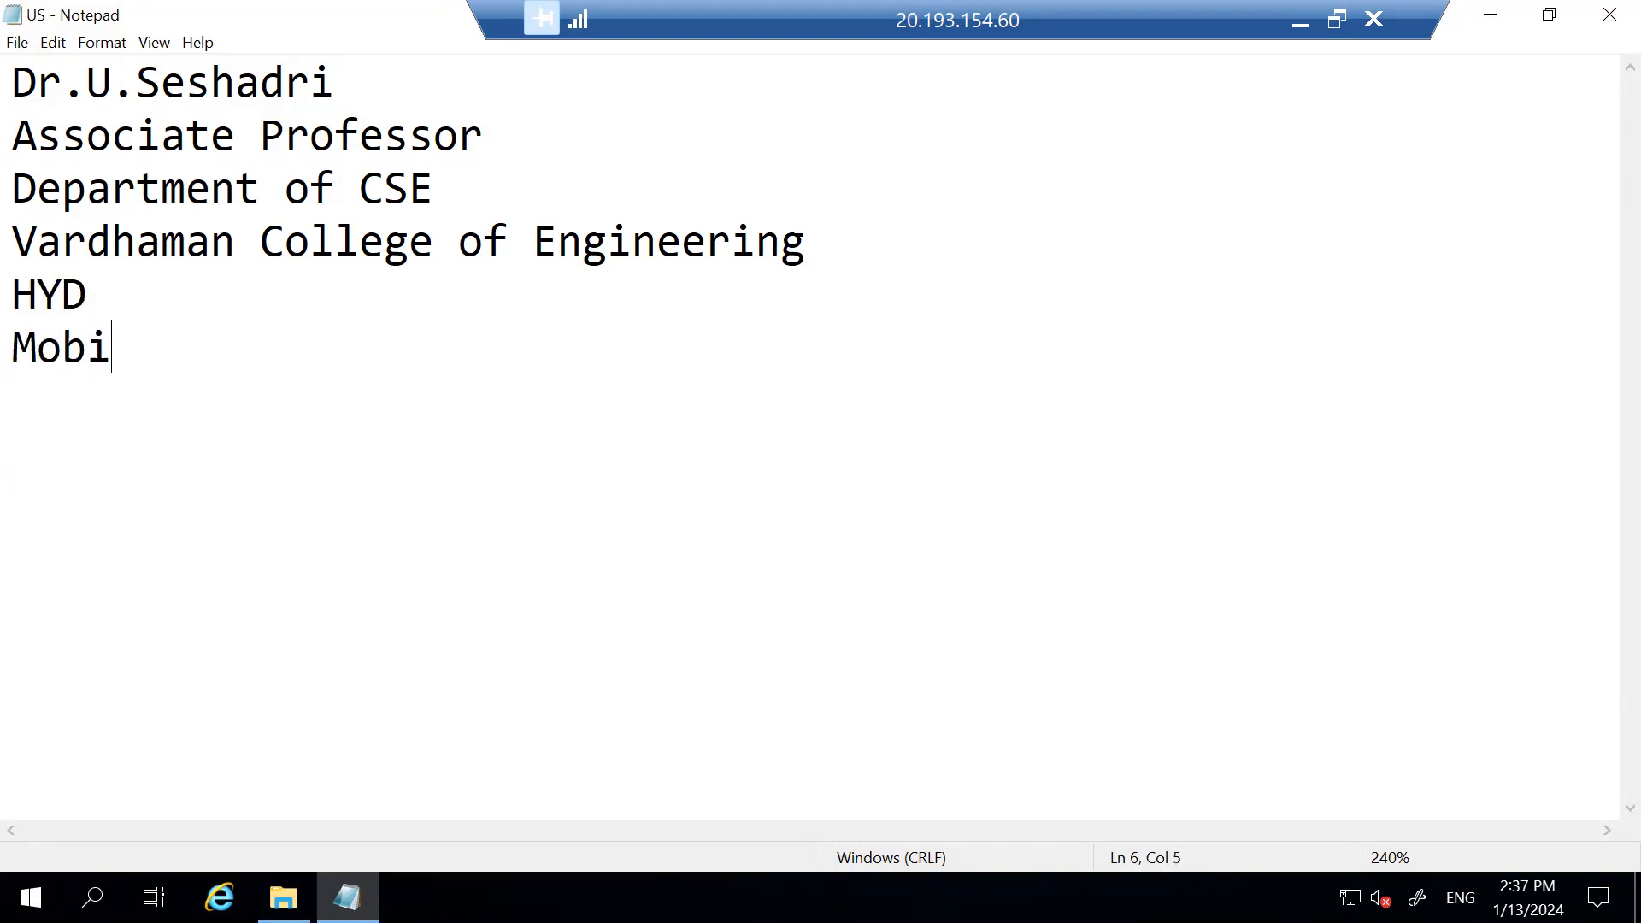
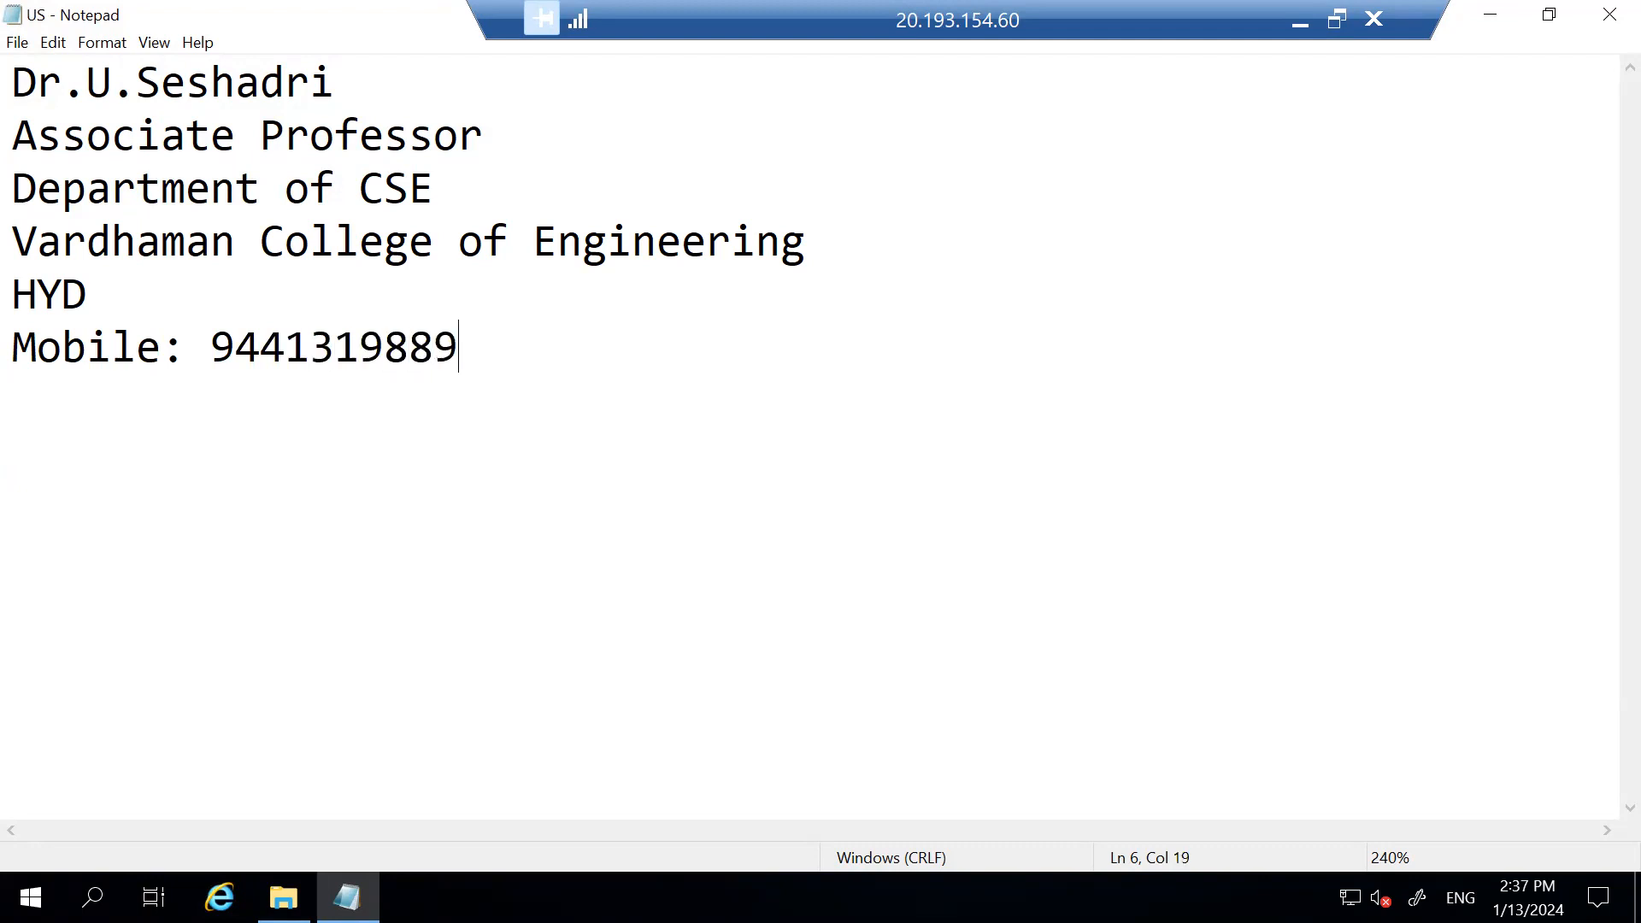
key("Return")
type("Mail I")
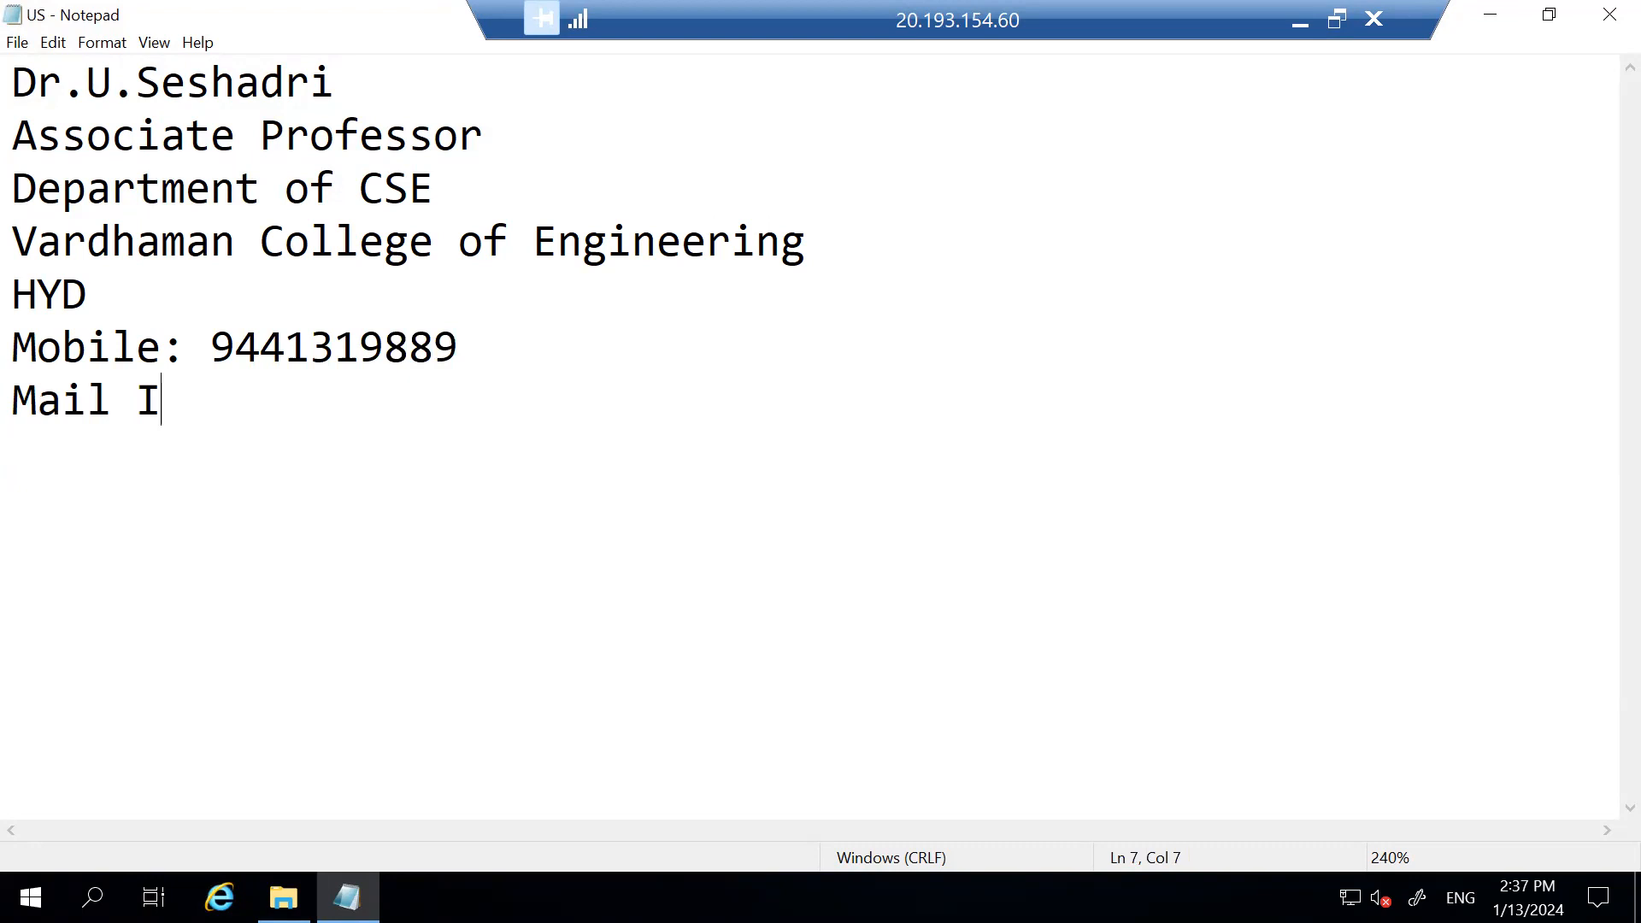
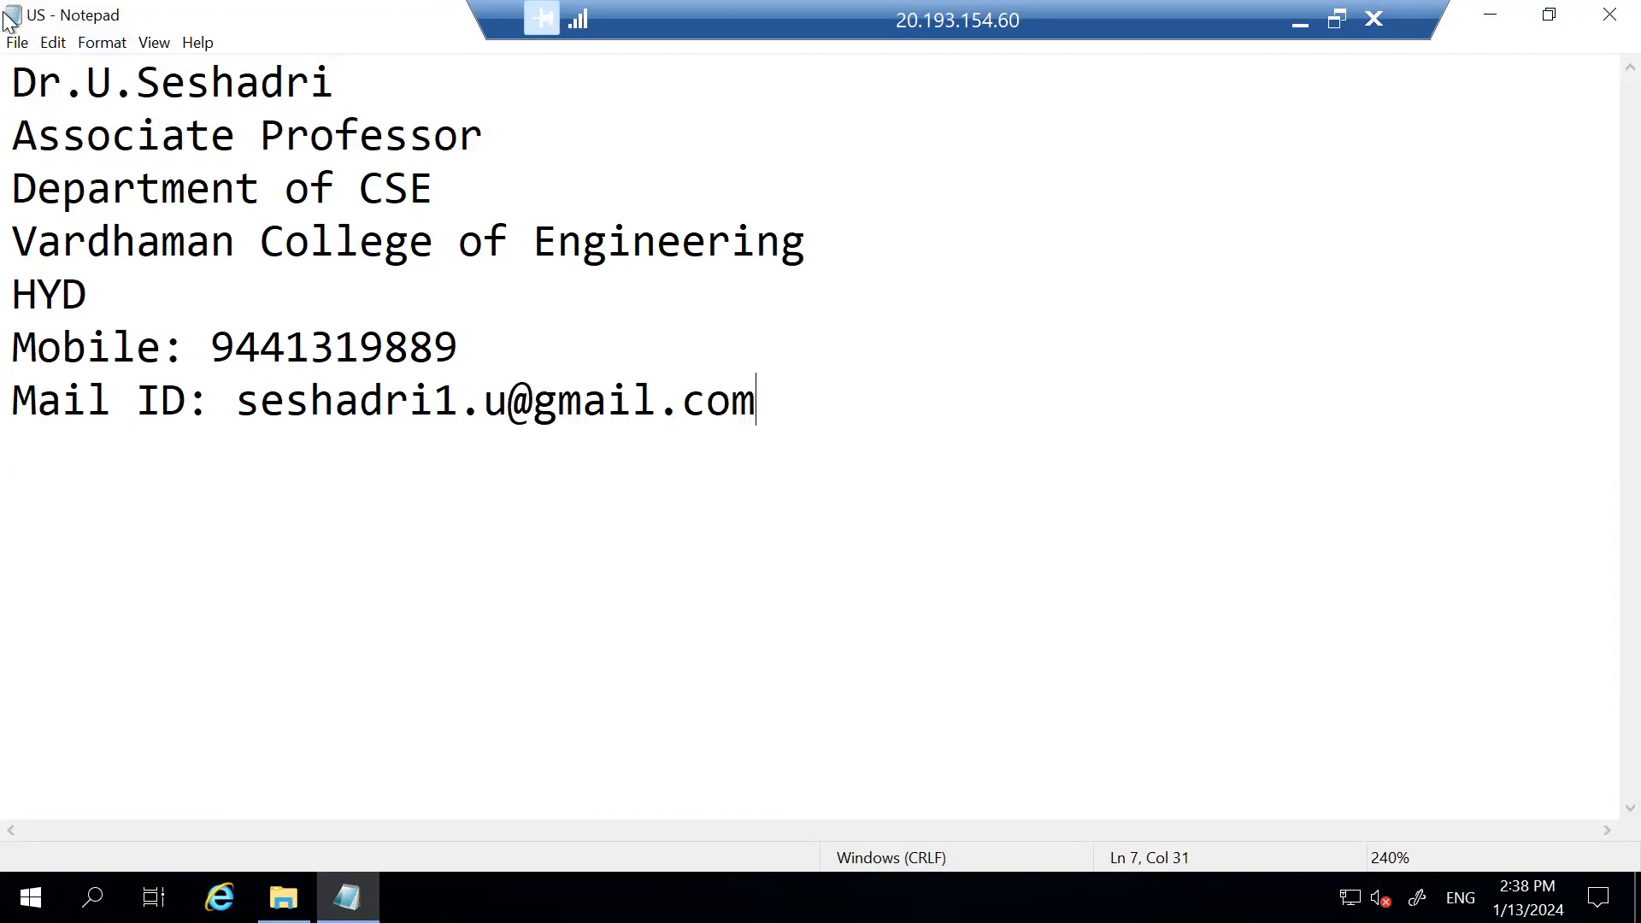
Save the US file, close Notepad and the F: folder window.
left_click(18, 42)
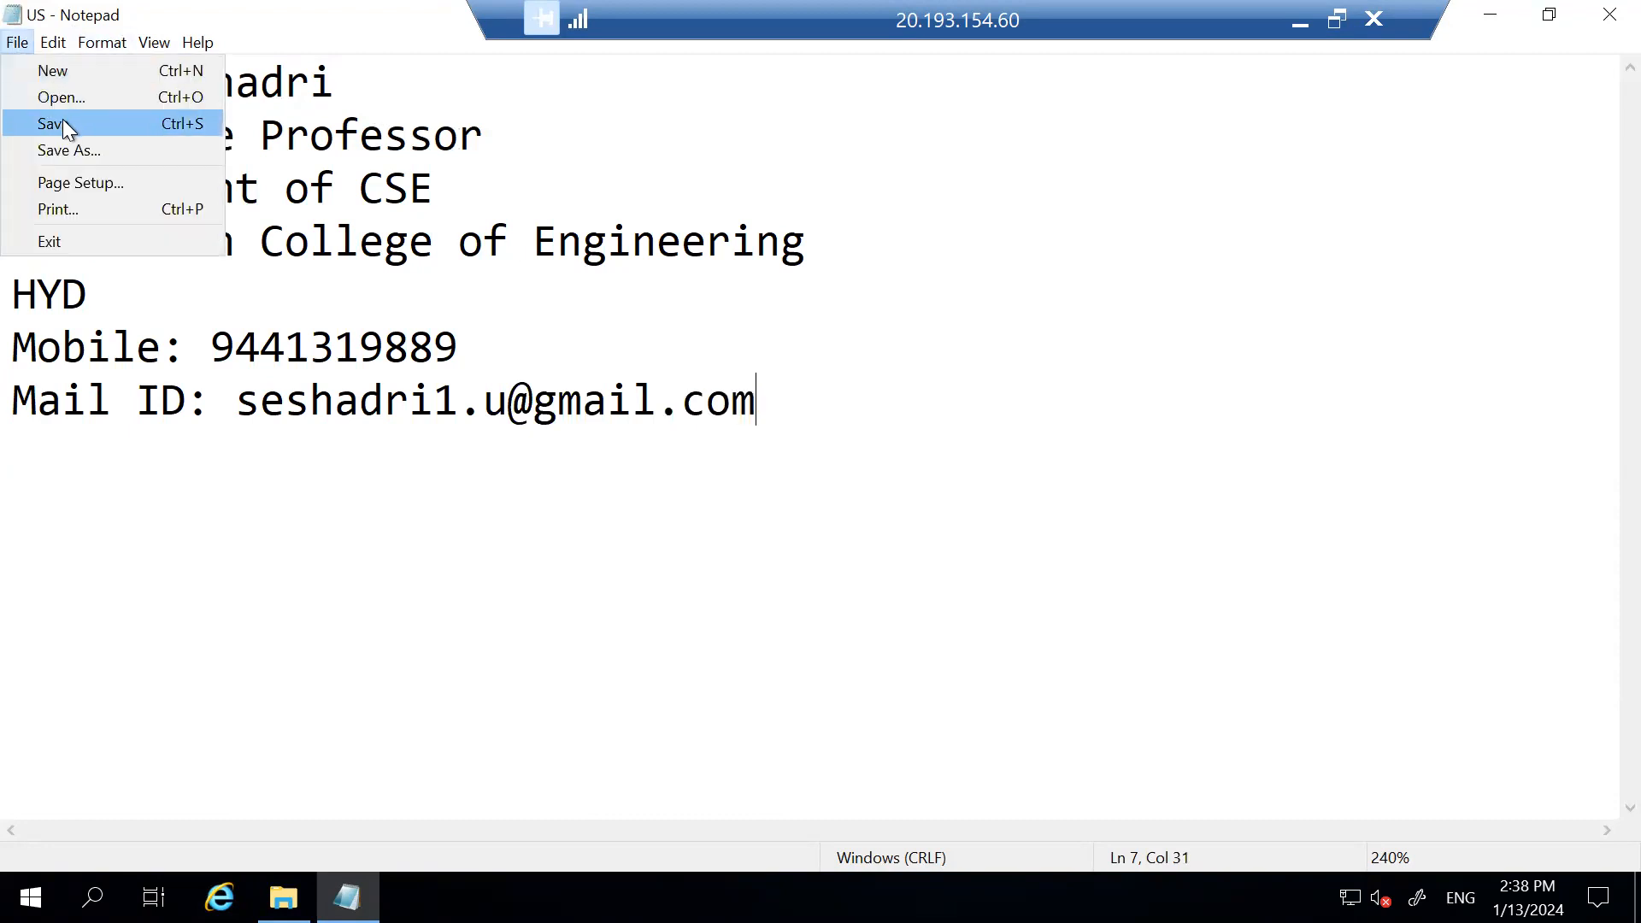
left_click(63, 121)
left_click(1609, 16)
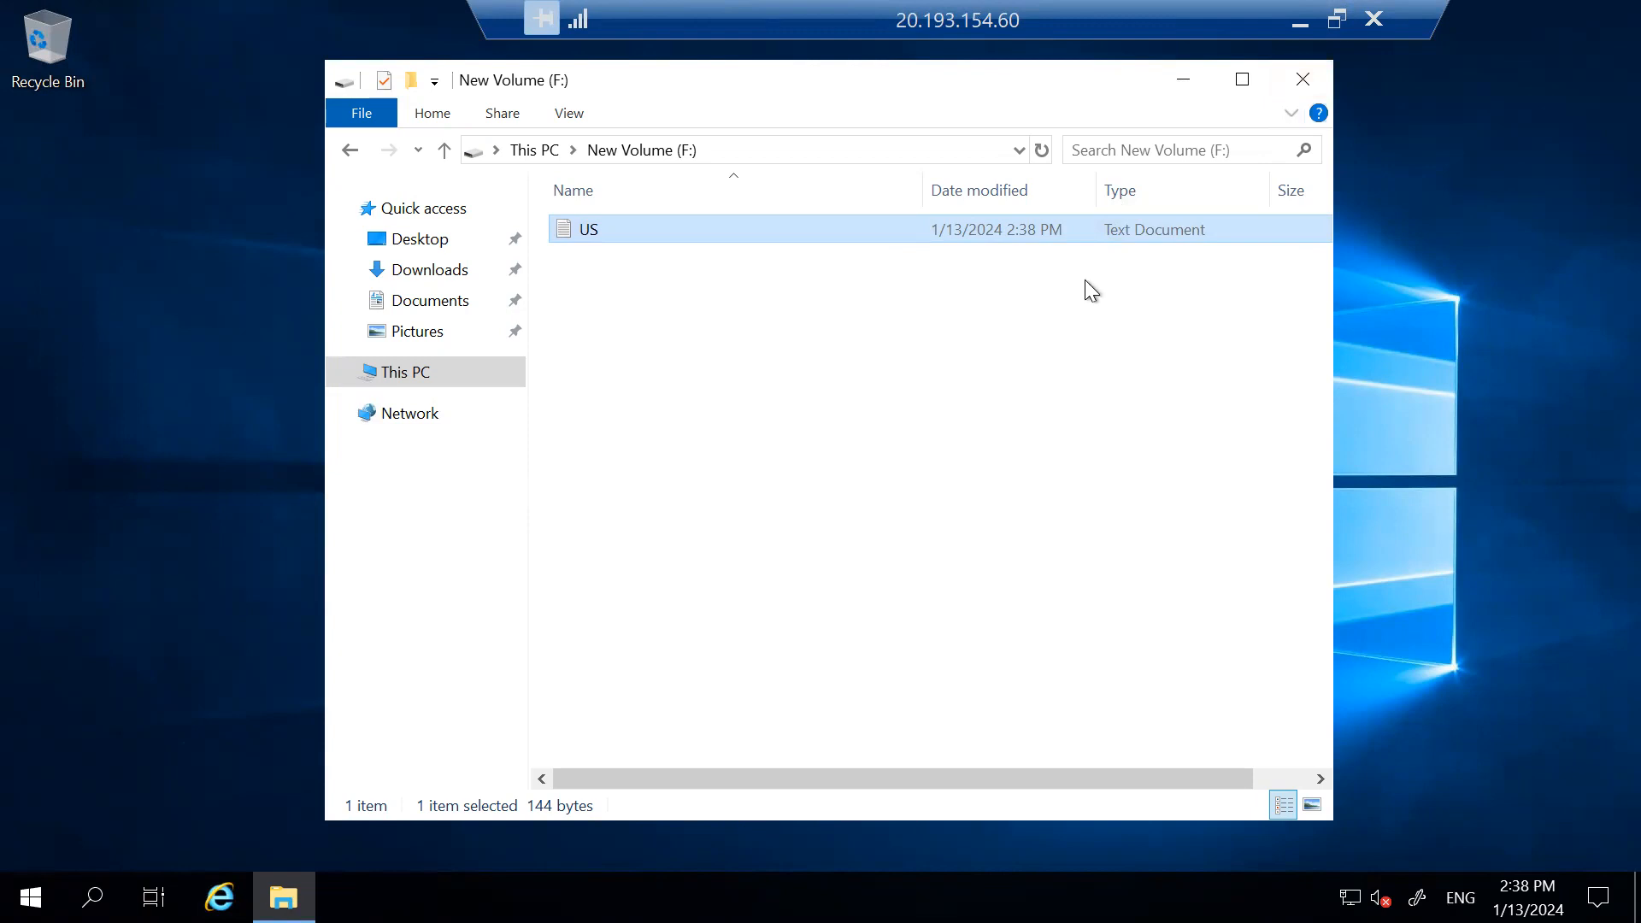
left_click(1302, 79)
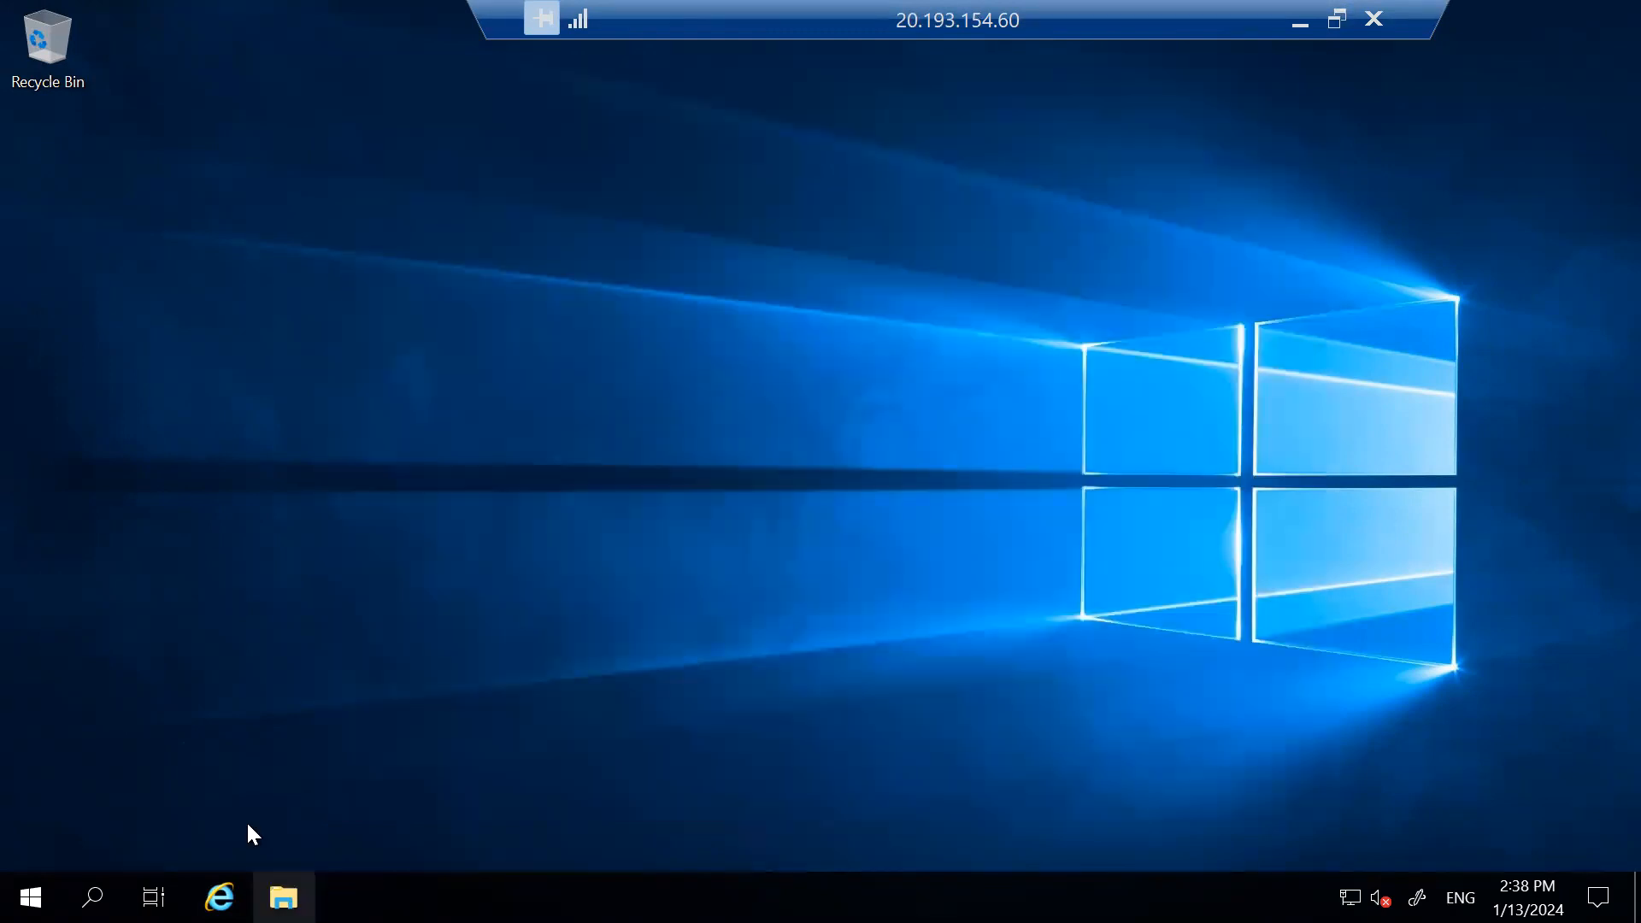
Reopen New Volume (F:) from This PC to verify the US file, then close it.
left_click(282, 898)
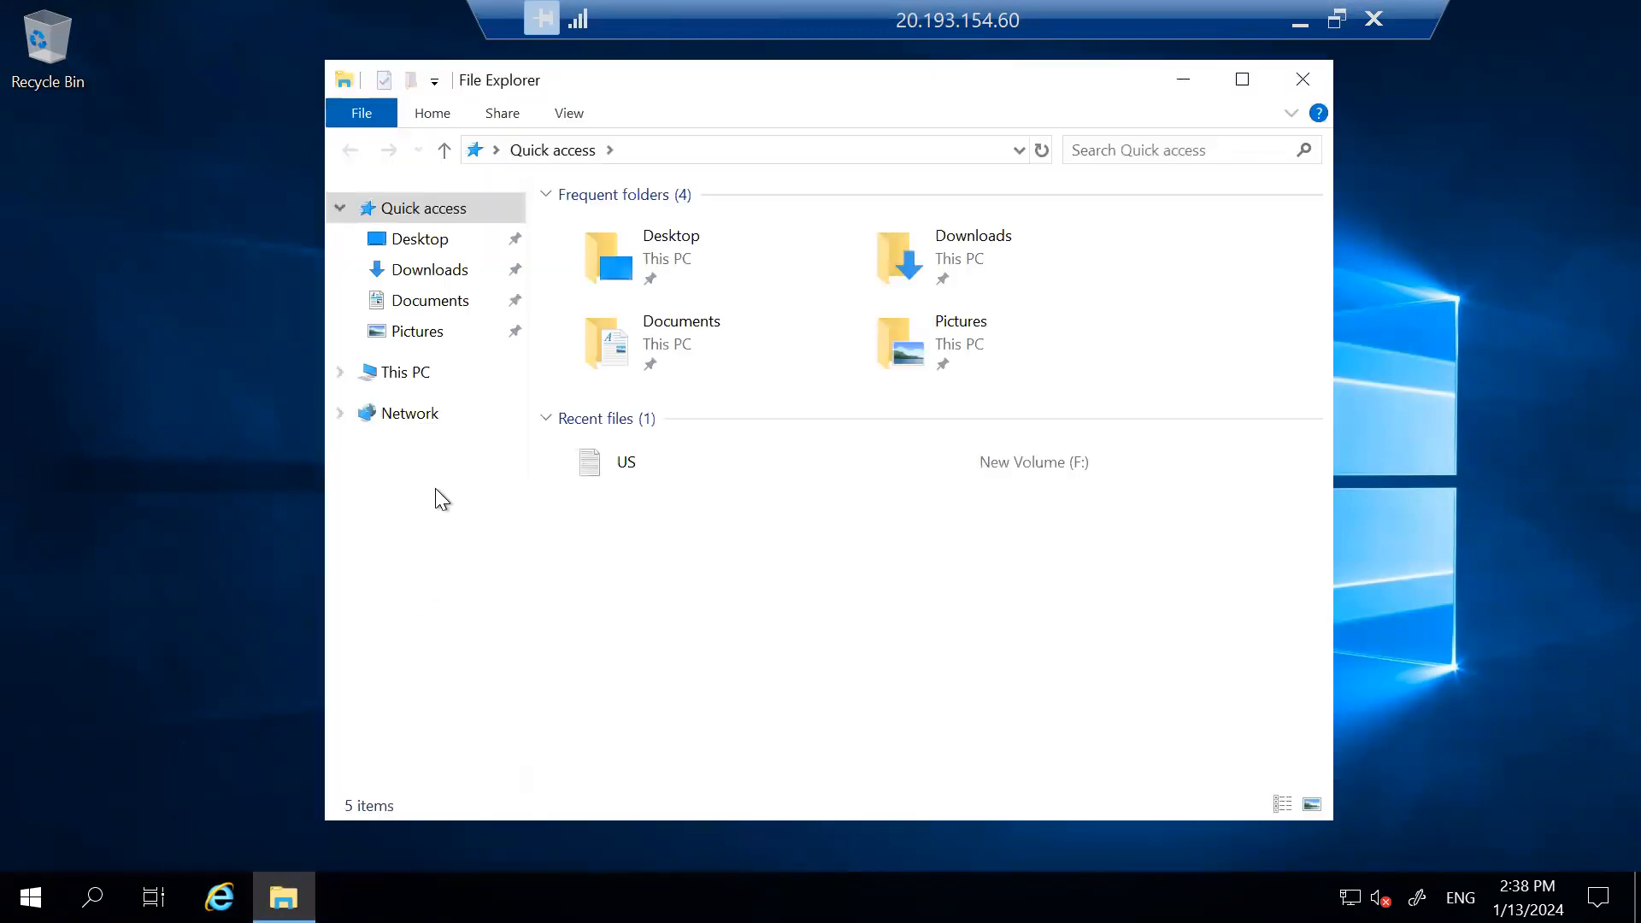
left_click(423, 374)
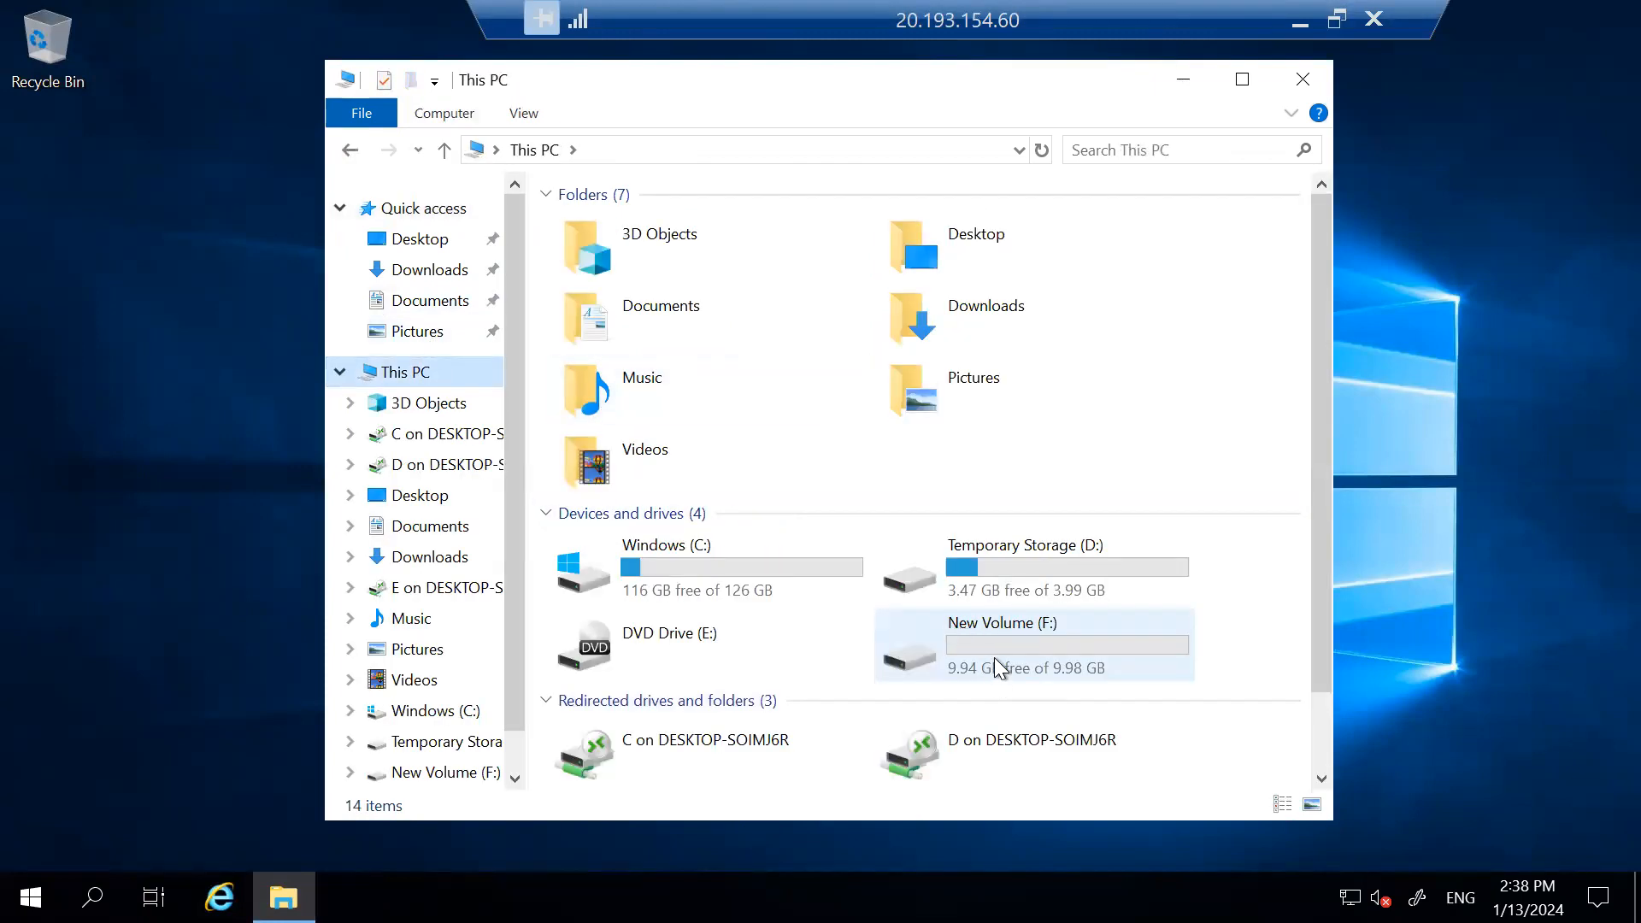
double_click(994, 658)
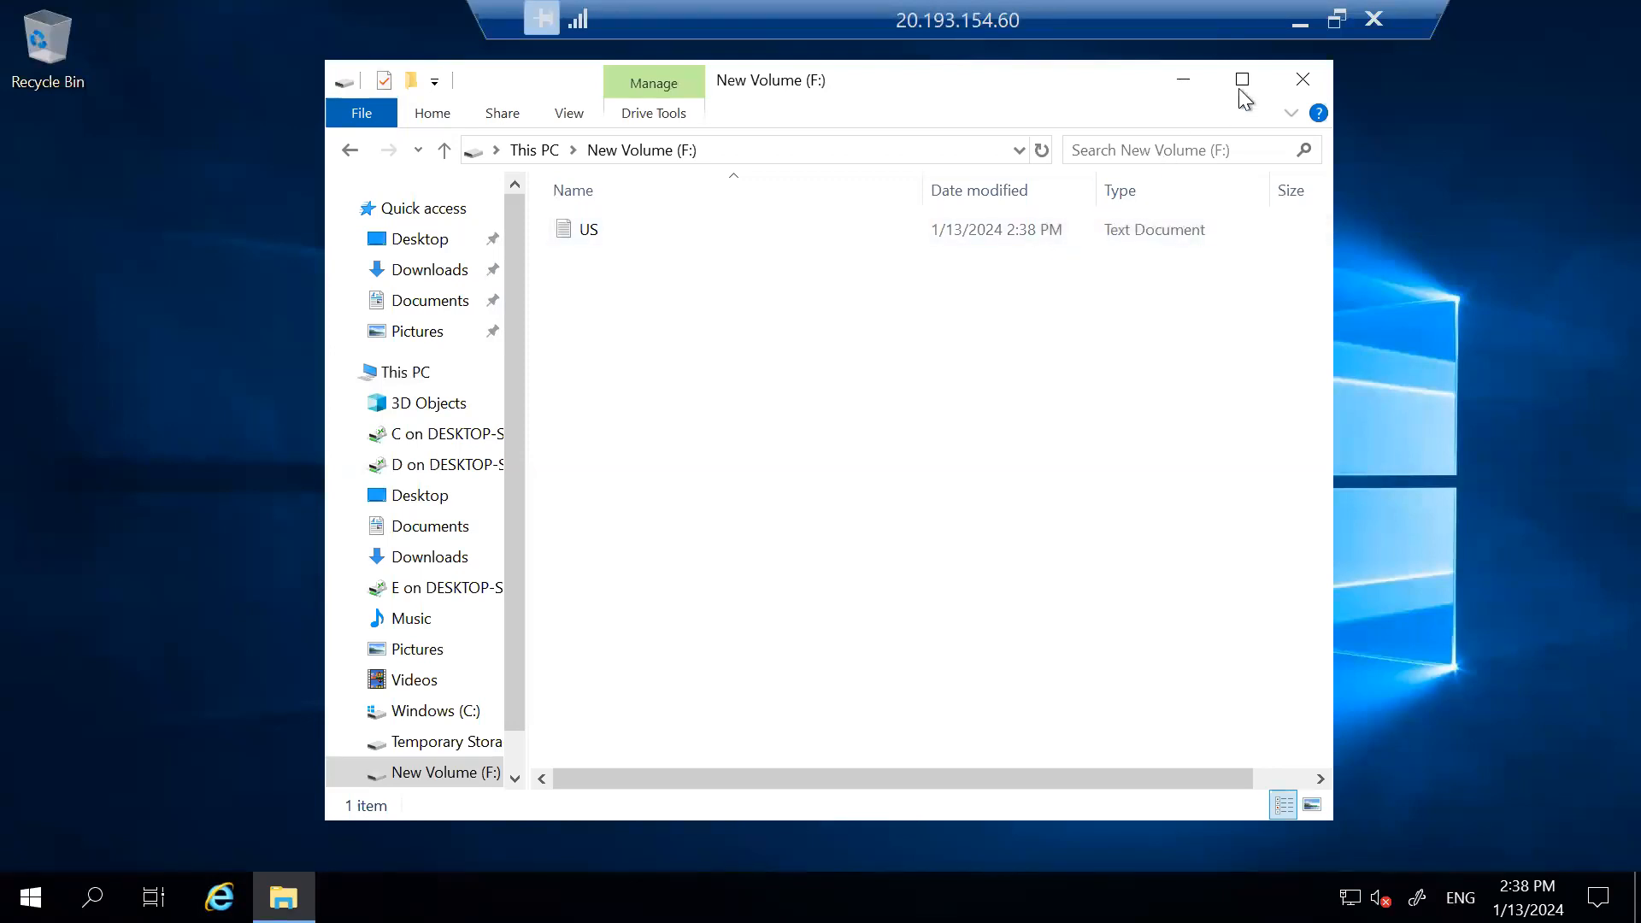
left_click(1300, 81)
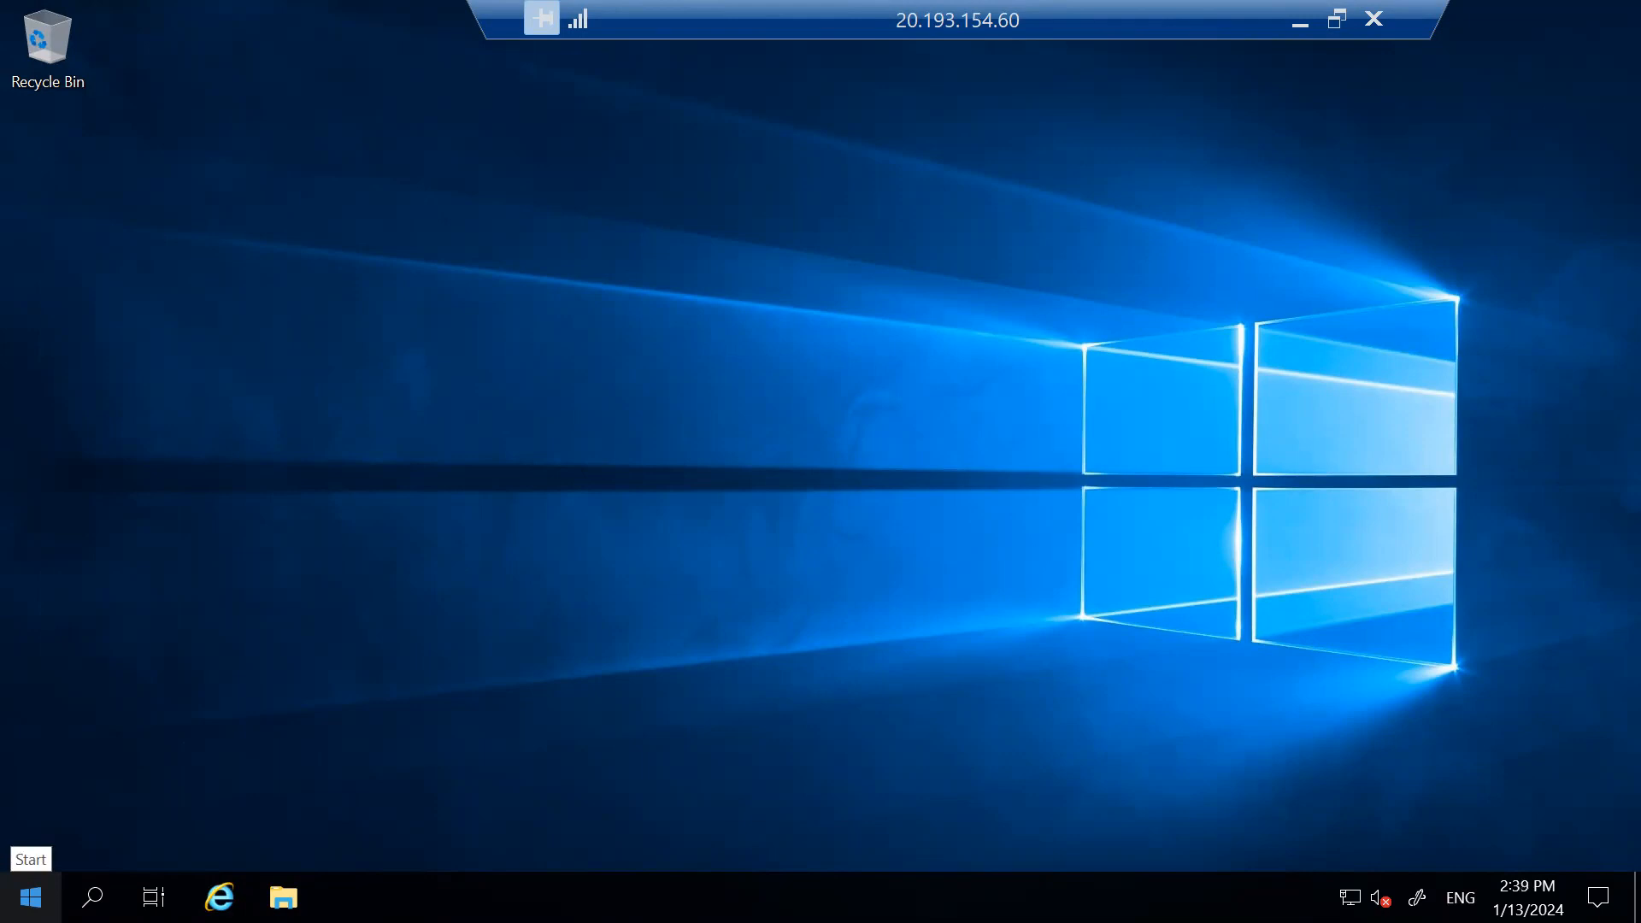
Launch Server Manager and select the 10.0 GB disk 2 under File and Storage Services > Disks.
left_click(31, 898)
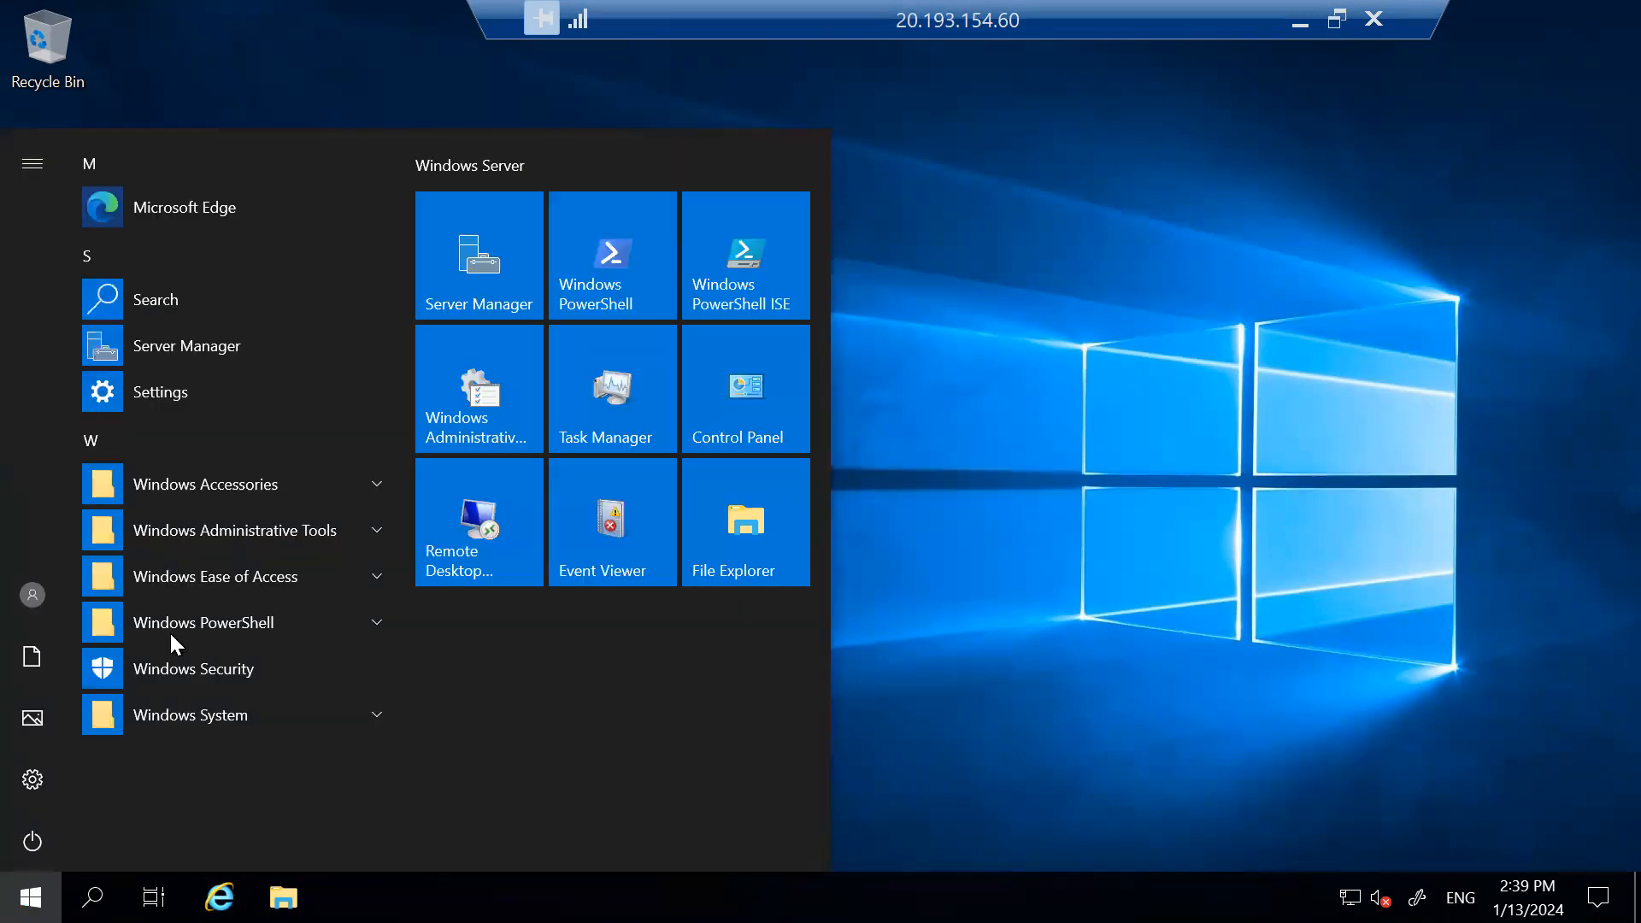
left_click(195, 352)
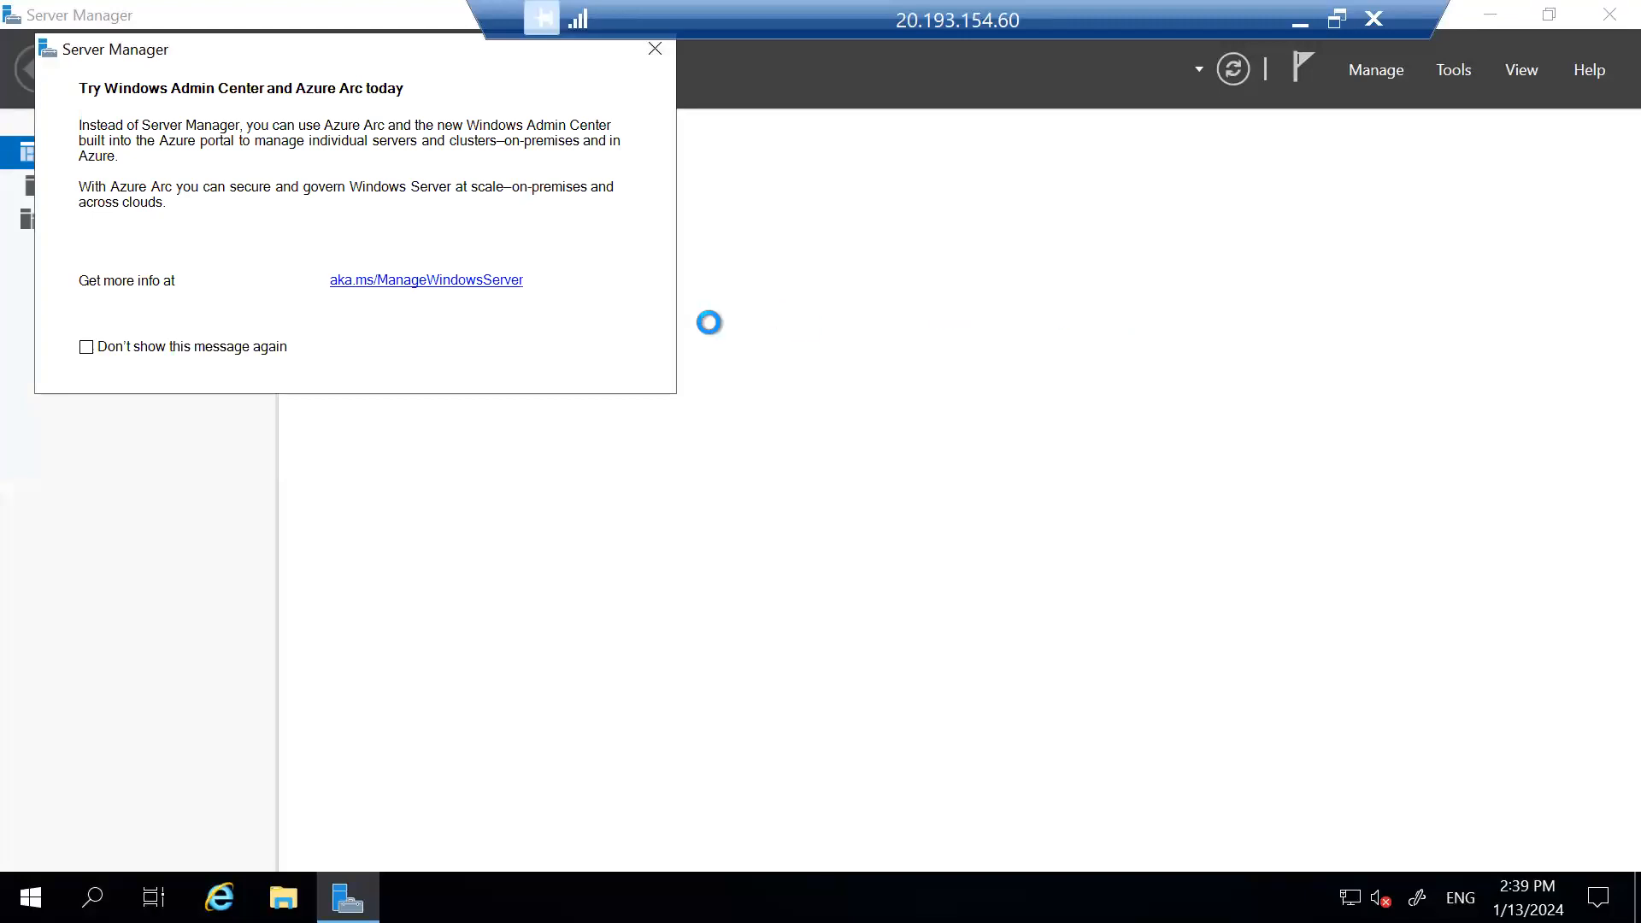
left_click(649, 49)
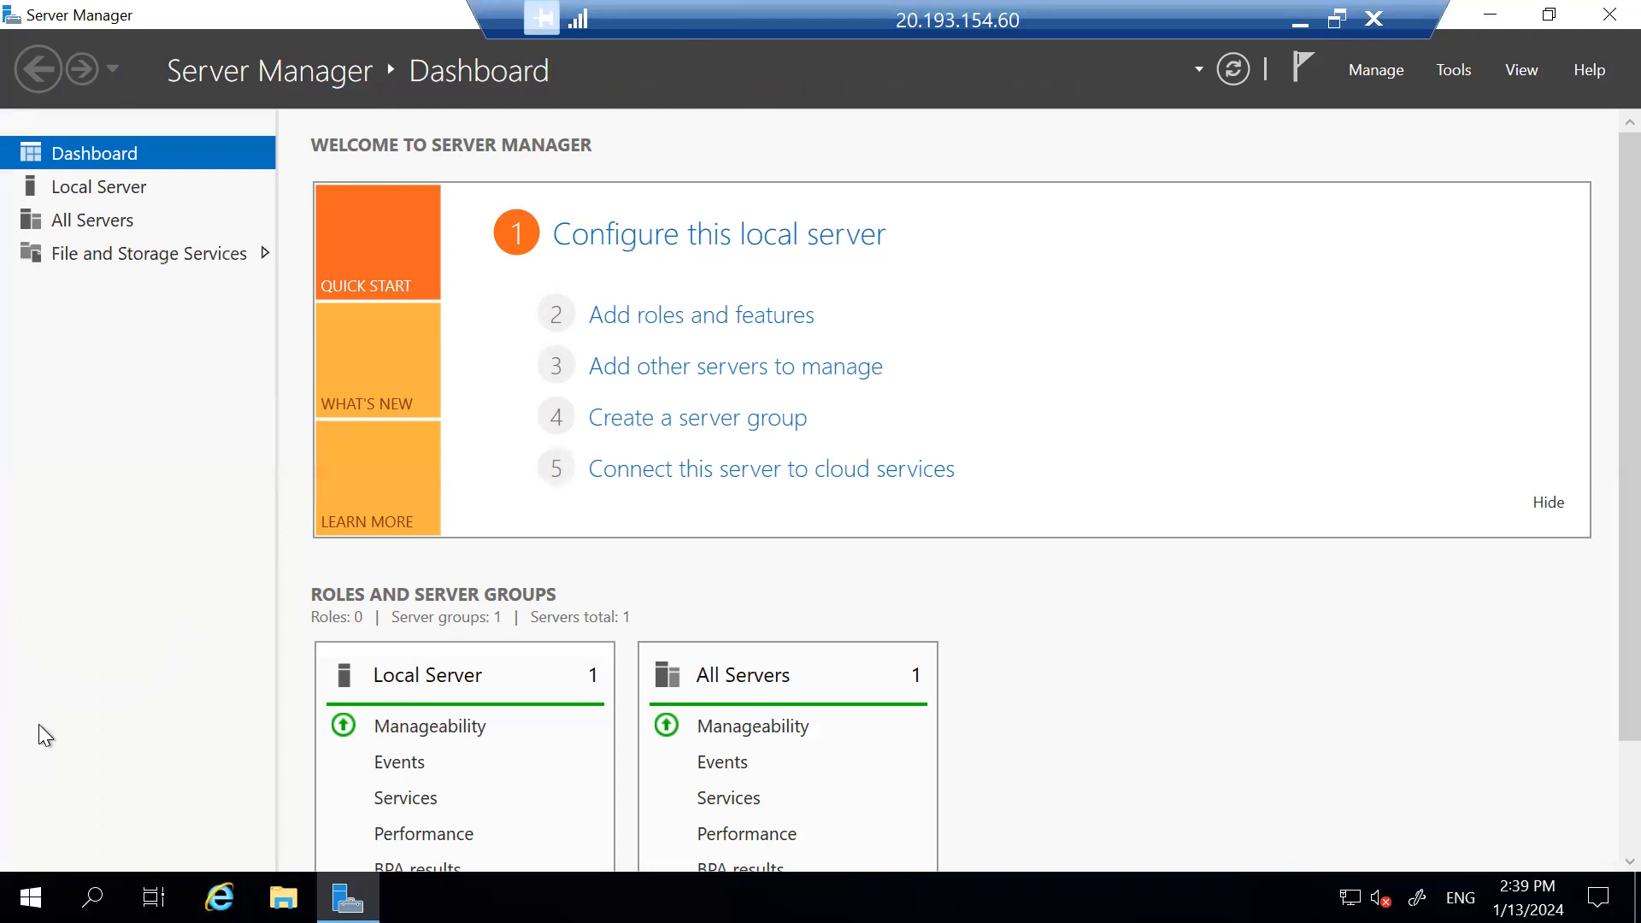
left_click(155, 253)
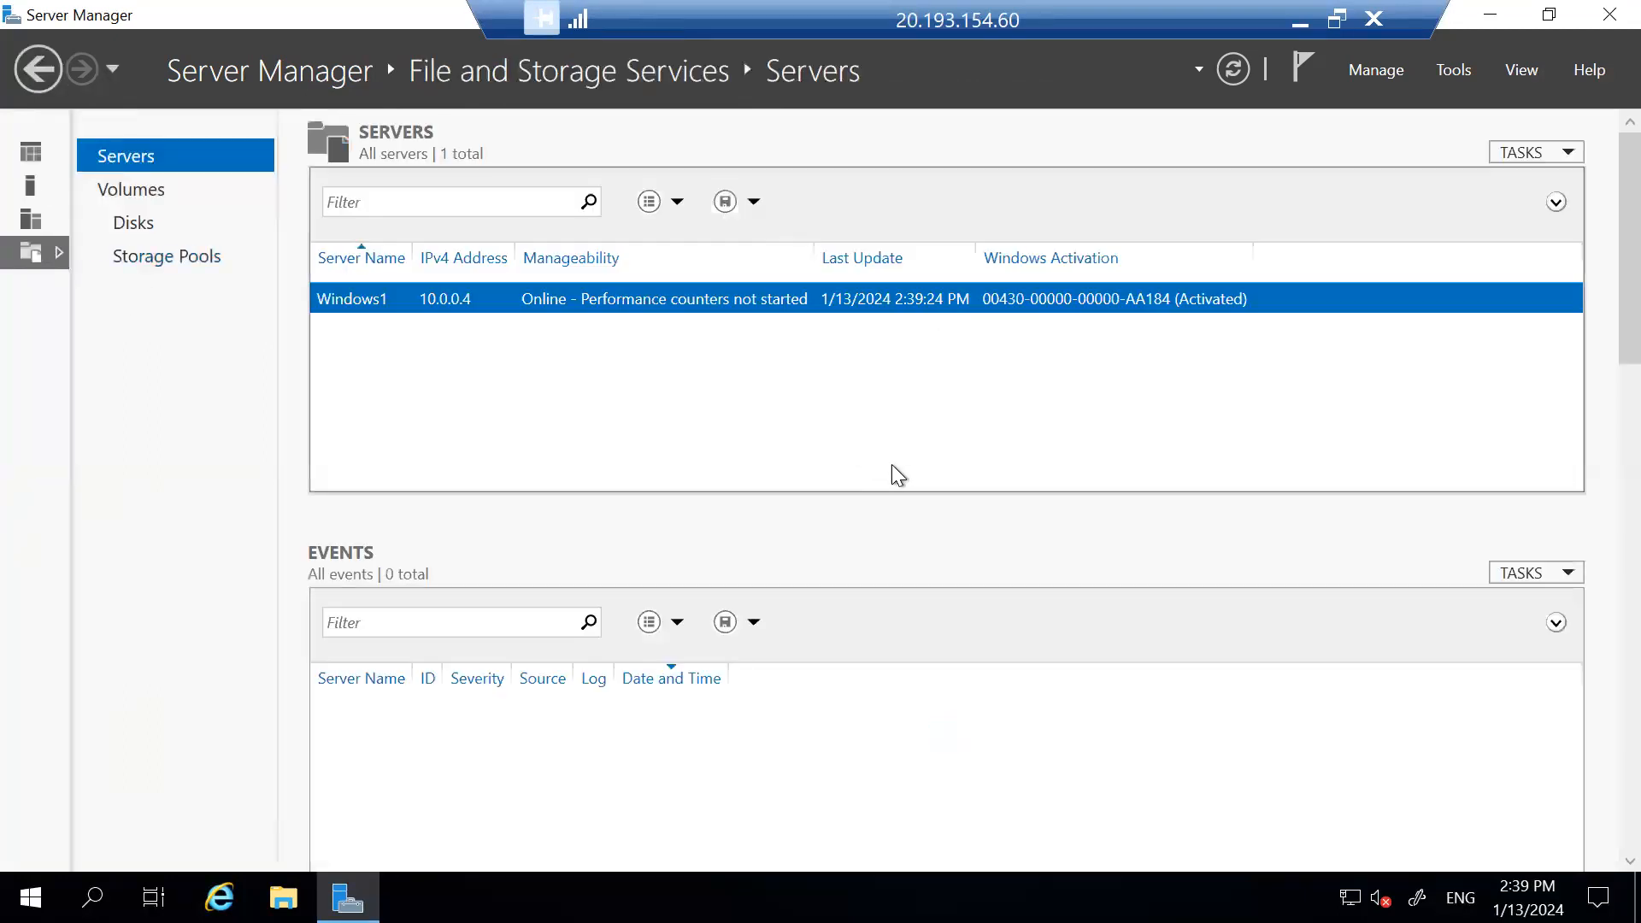
left_click(140, 223)
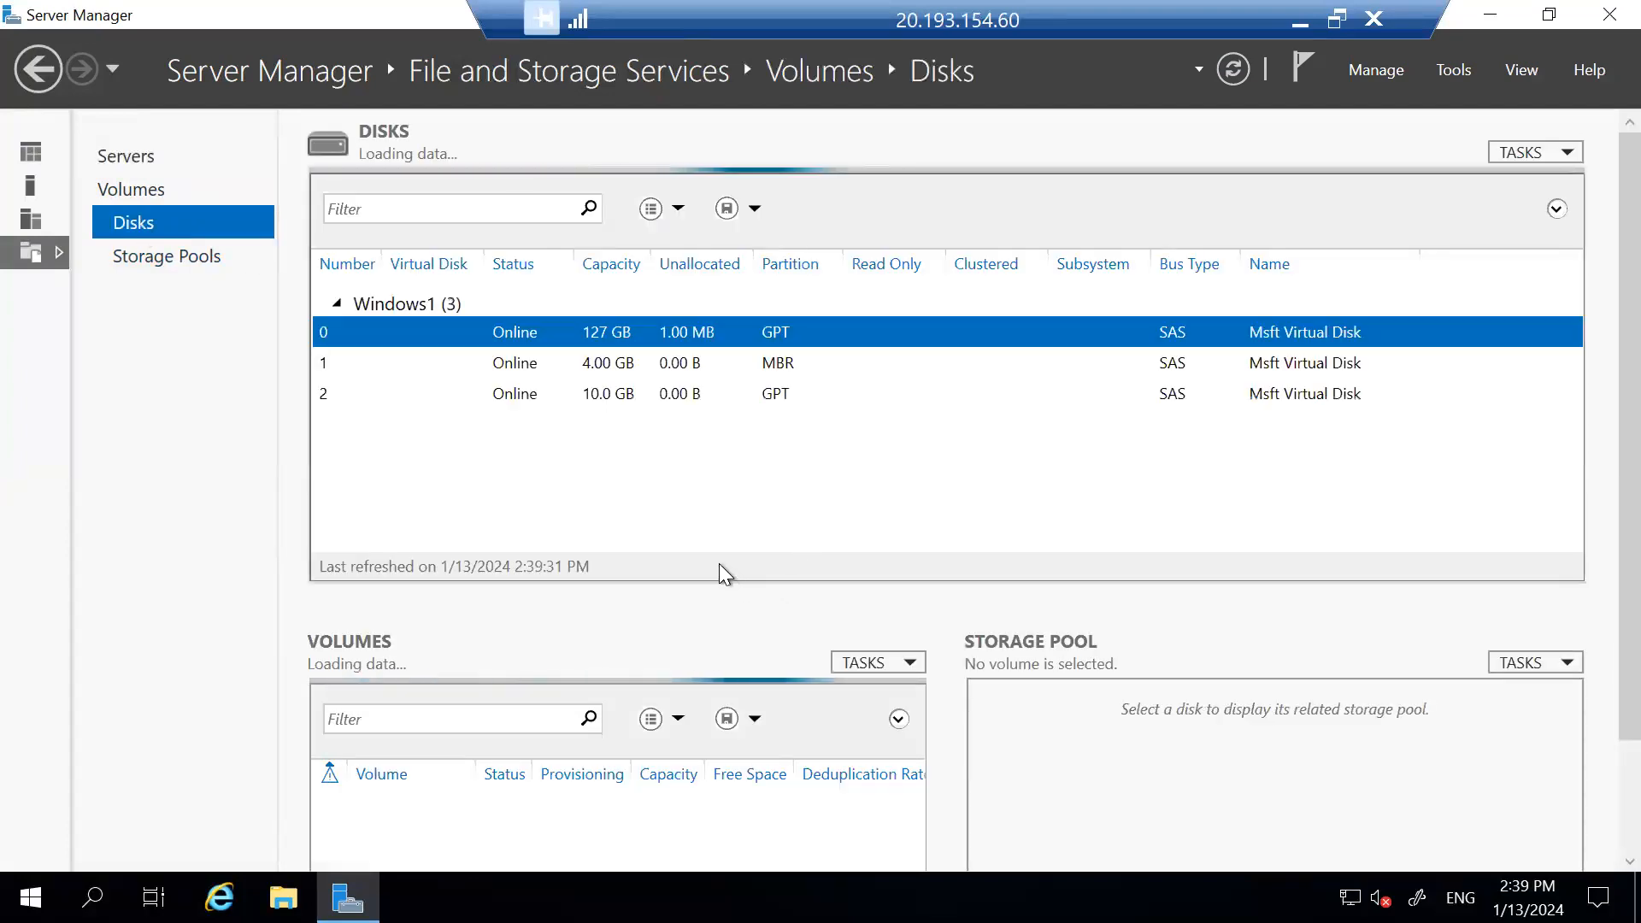
left_click(607, 389)
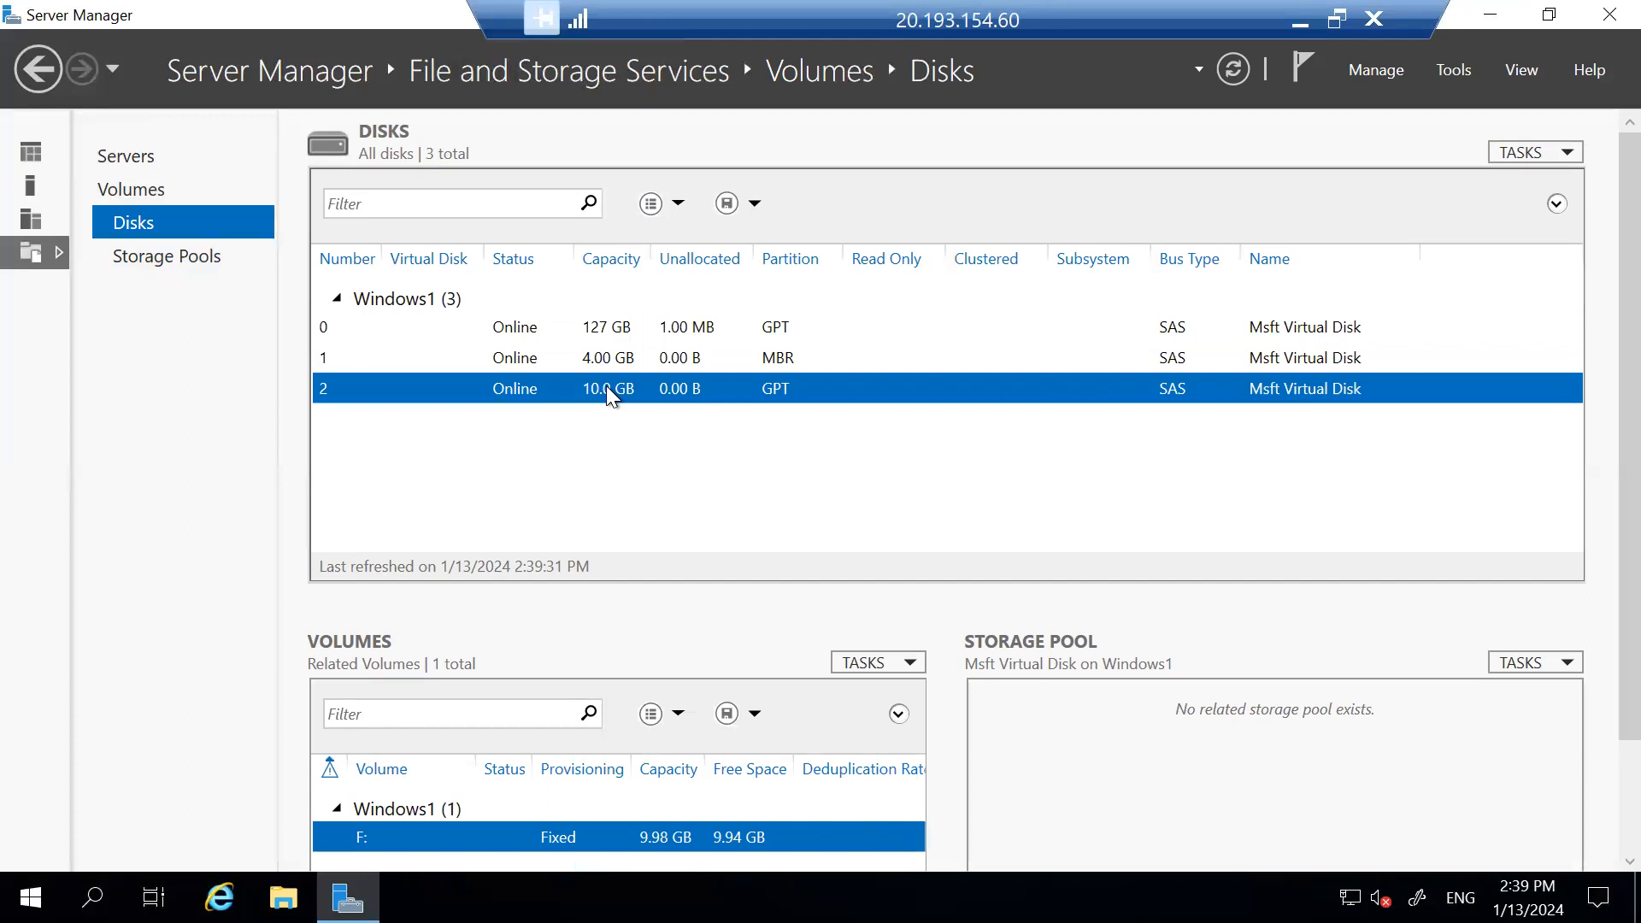
Take the 10.0 GB disk 2 offline and confirm the data-loss warning.
right_click(607, 389)
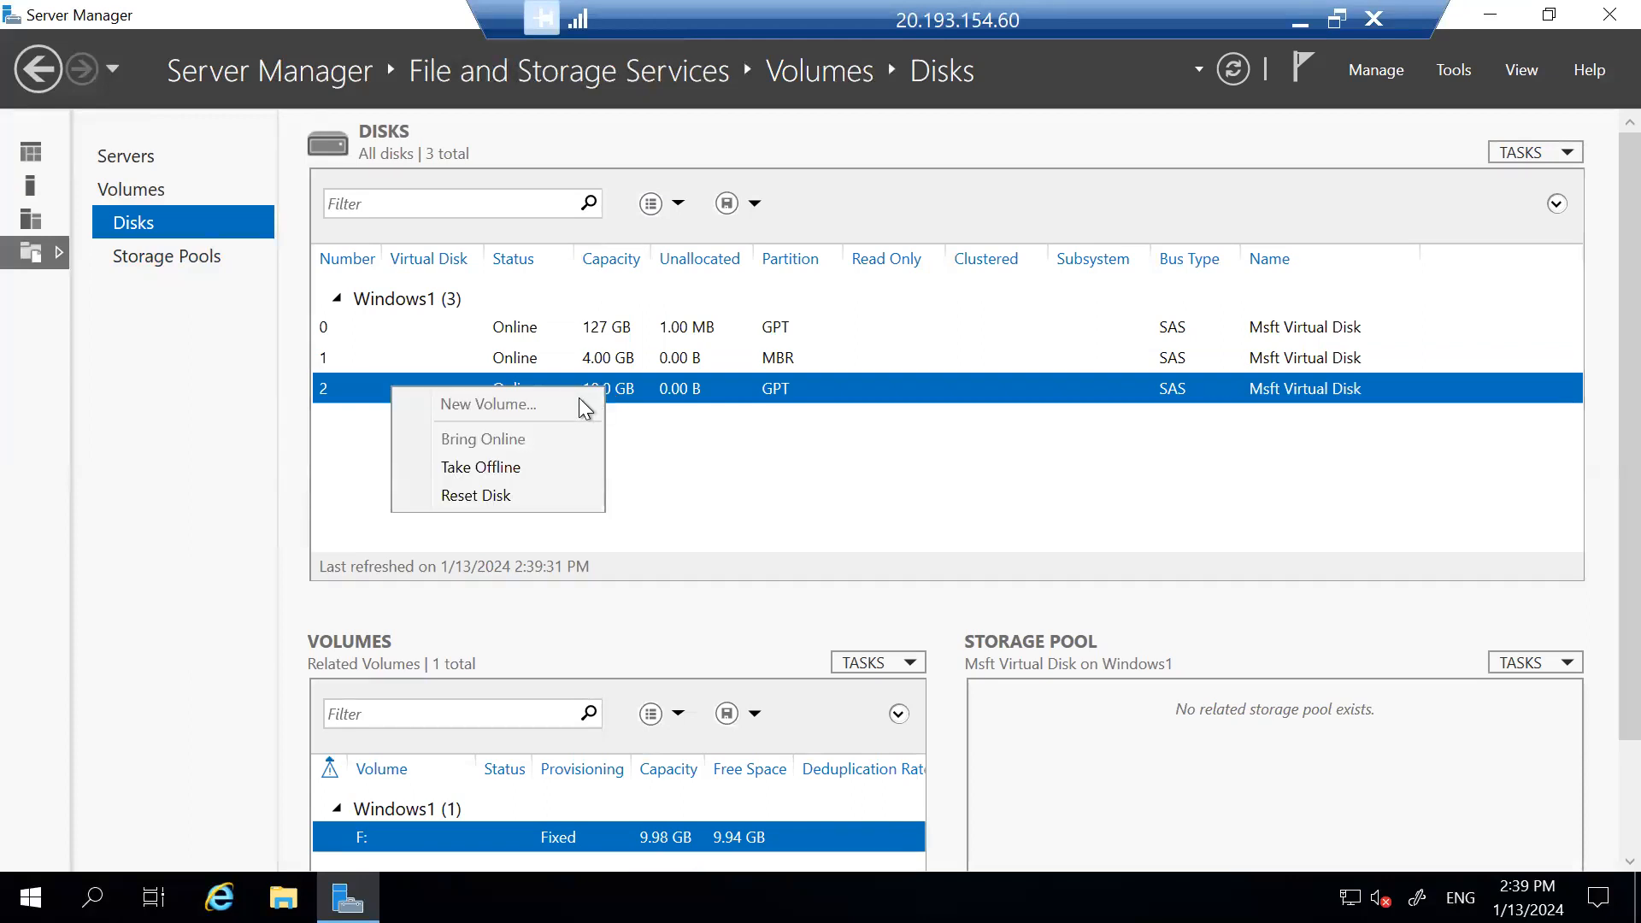
left_click(533, 466)
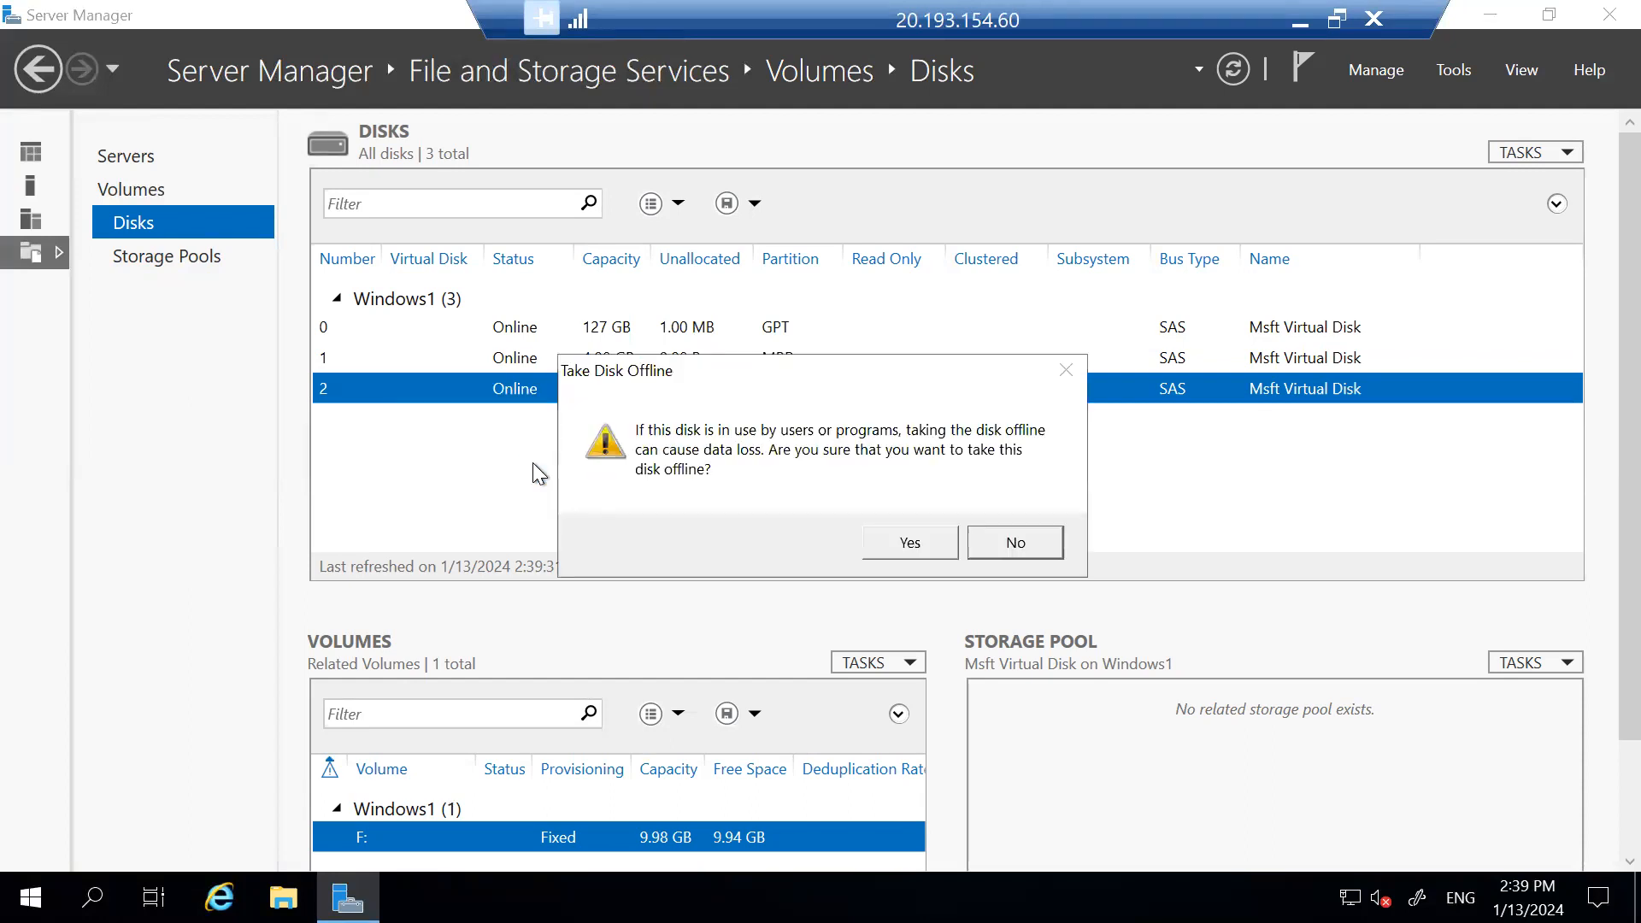
left_click(890, 544)
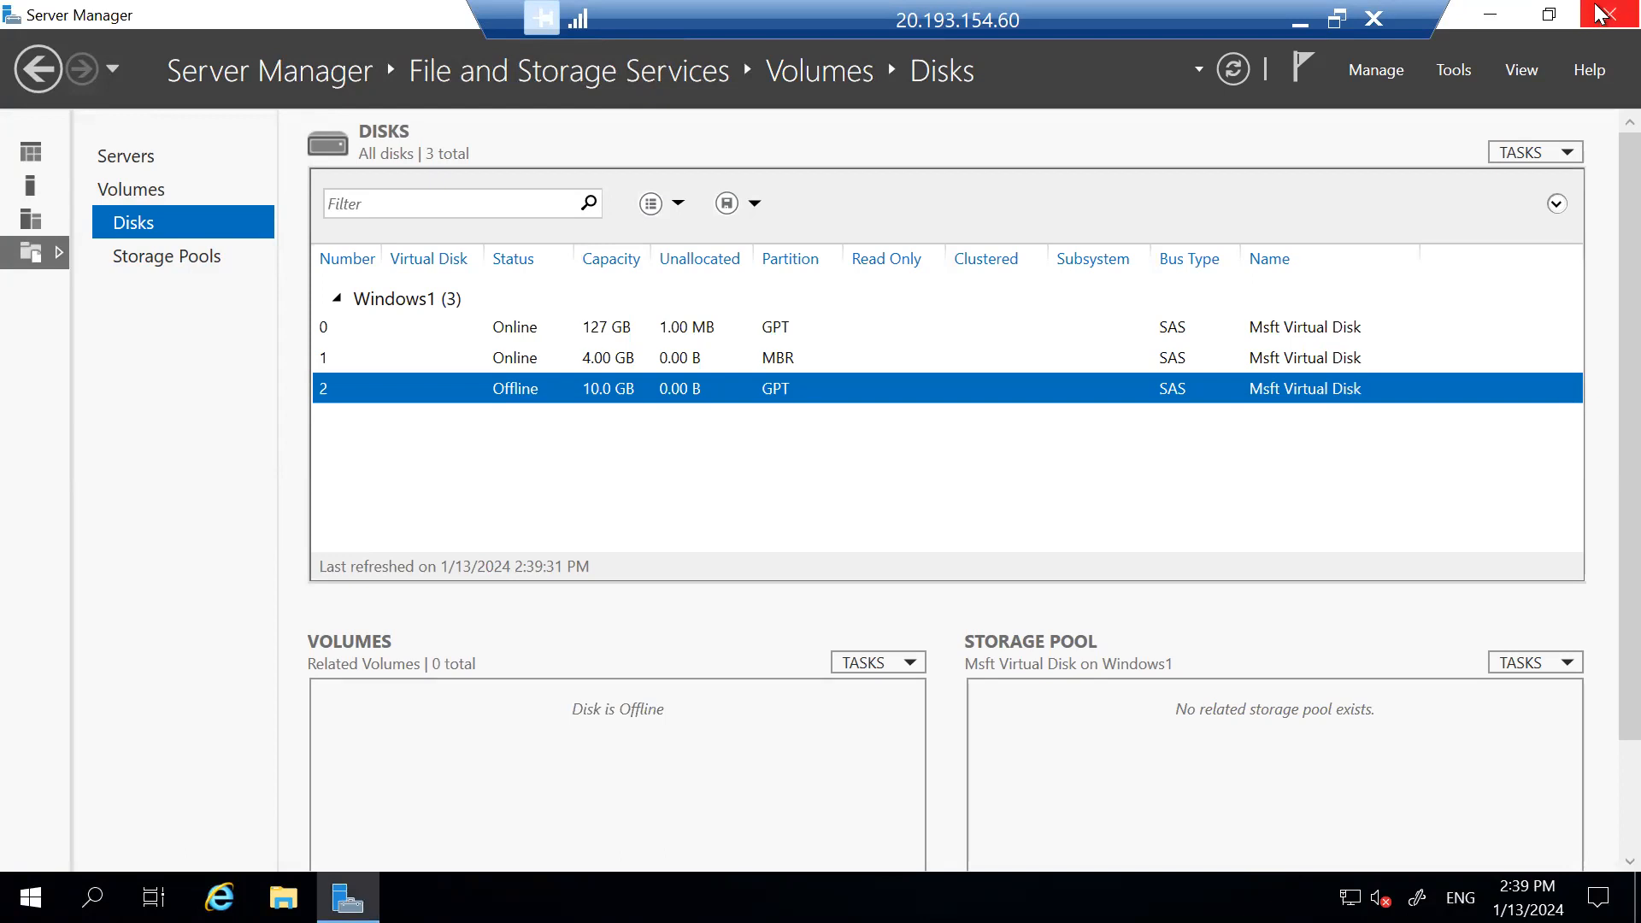
Close Server Manager, return to the Azure portal and show Windows1's Disks page.
left_click(1600, 18)
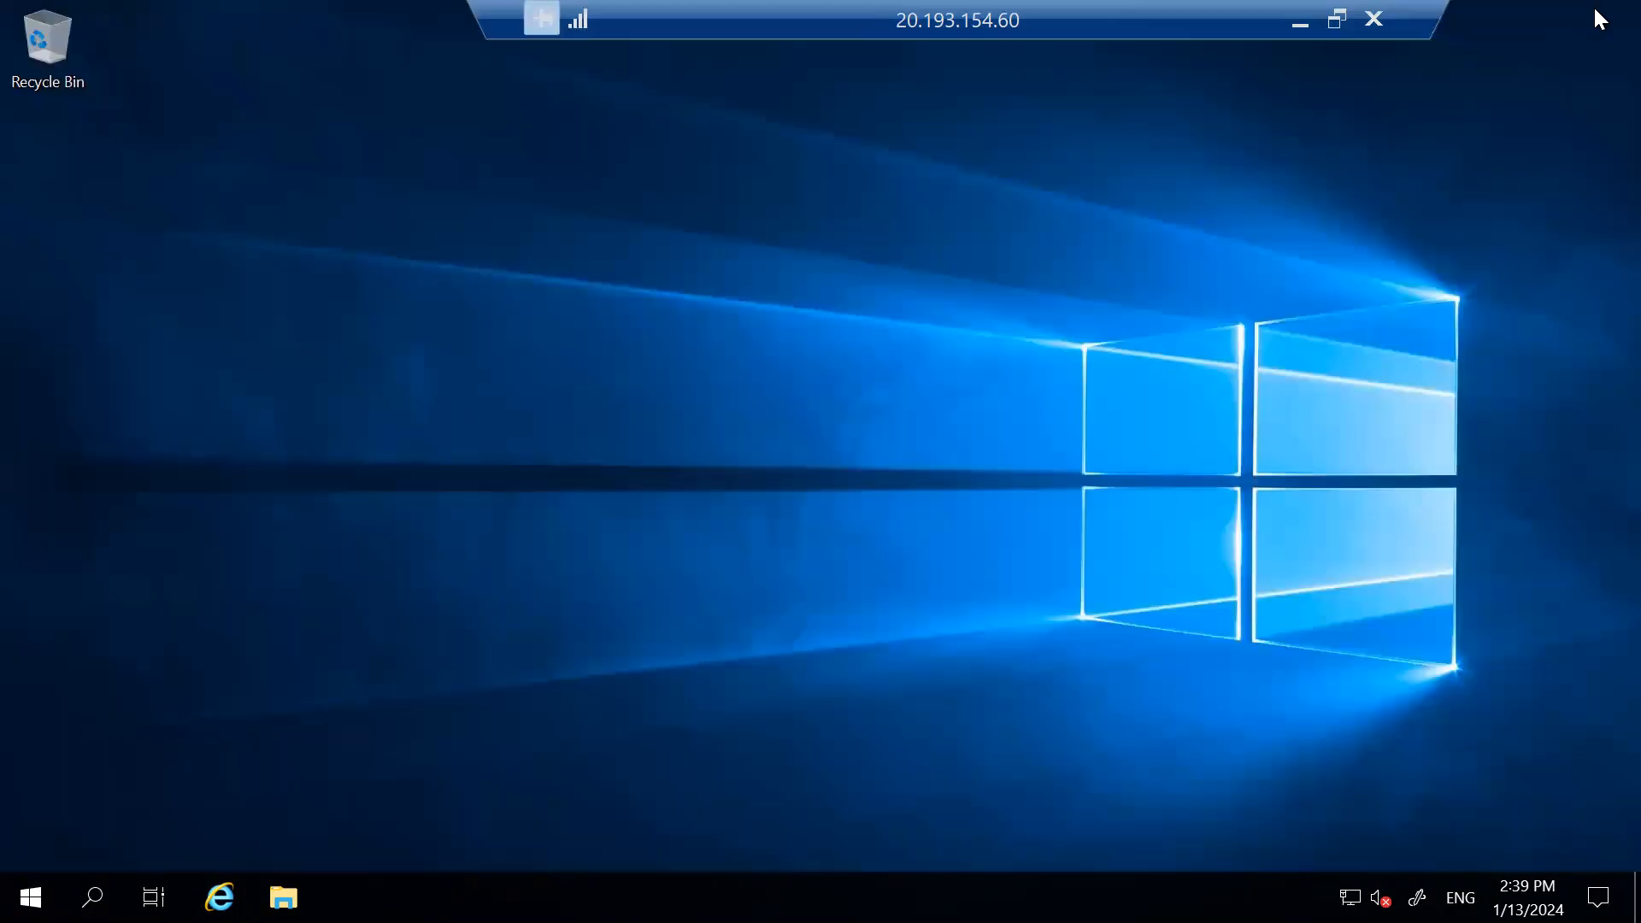
left_click(1302, 38)
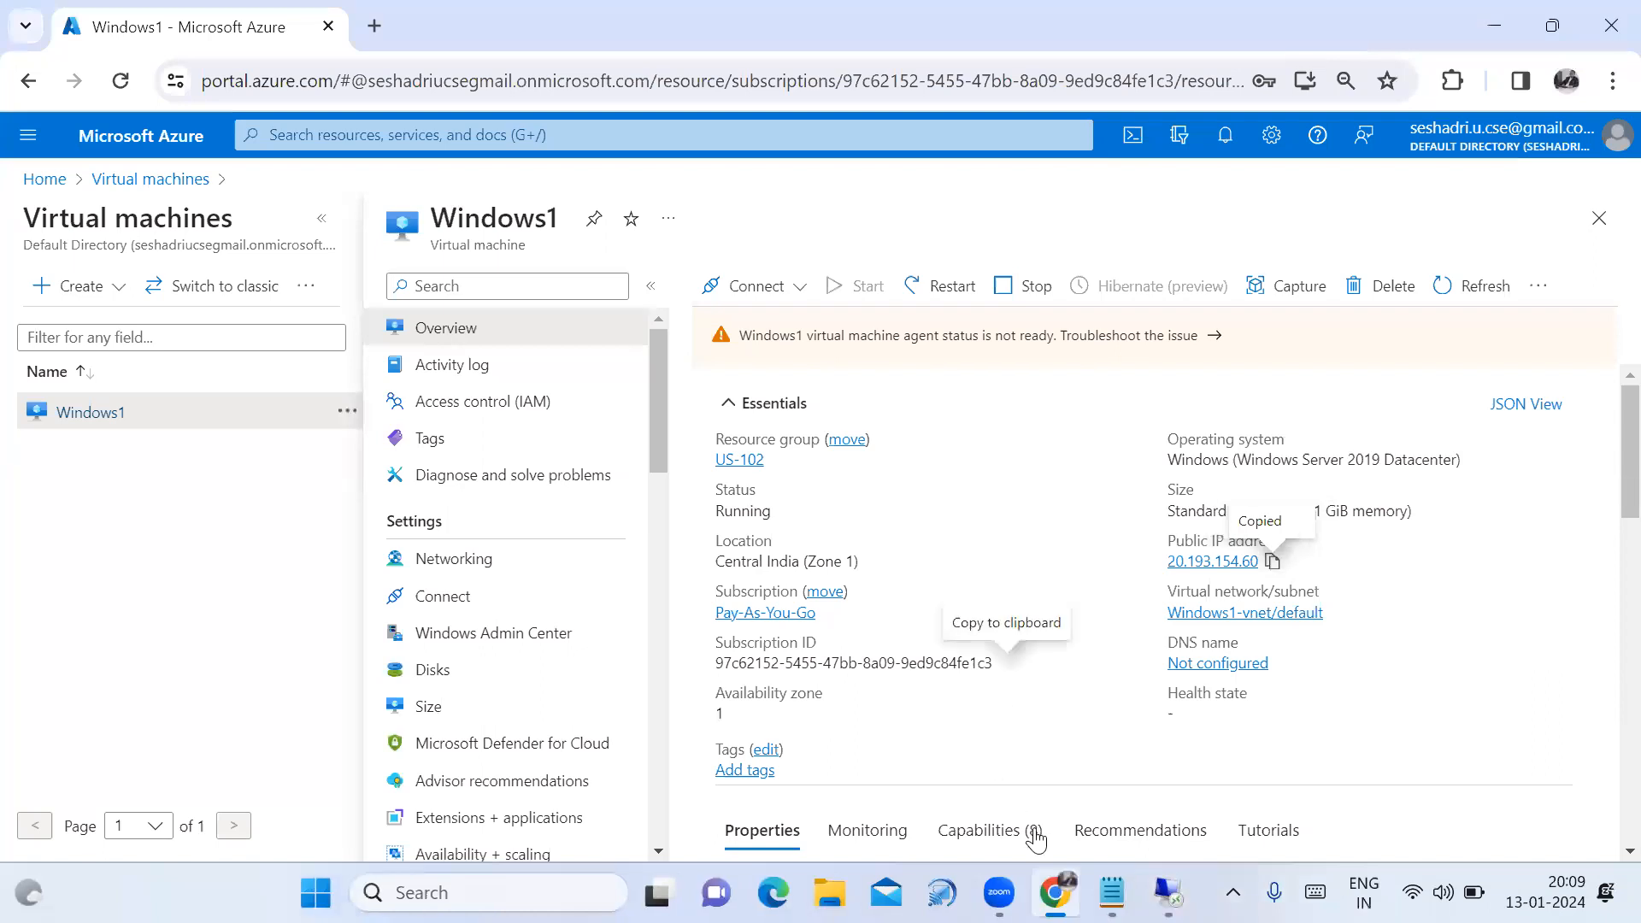
key("alt+Tab")
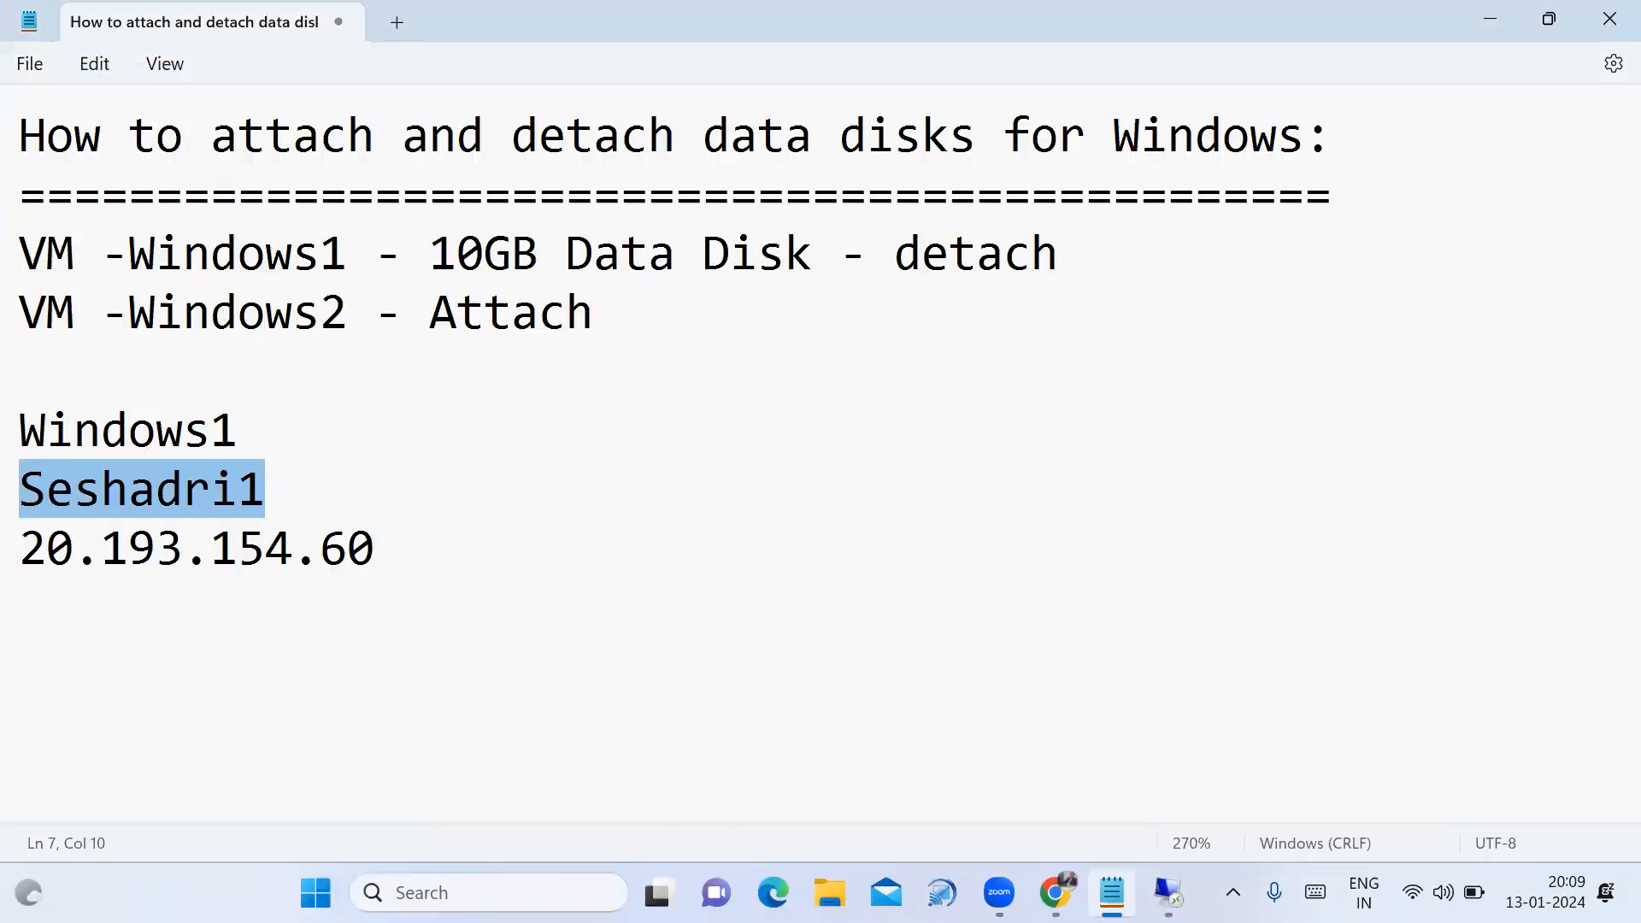
key("alt+Tab")
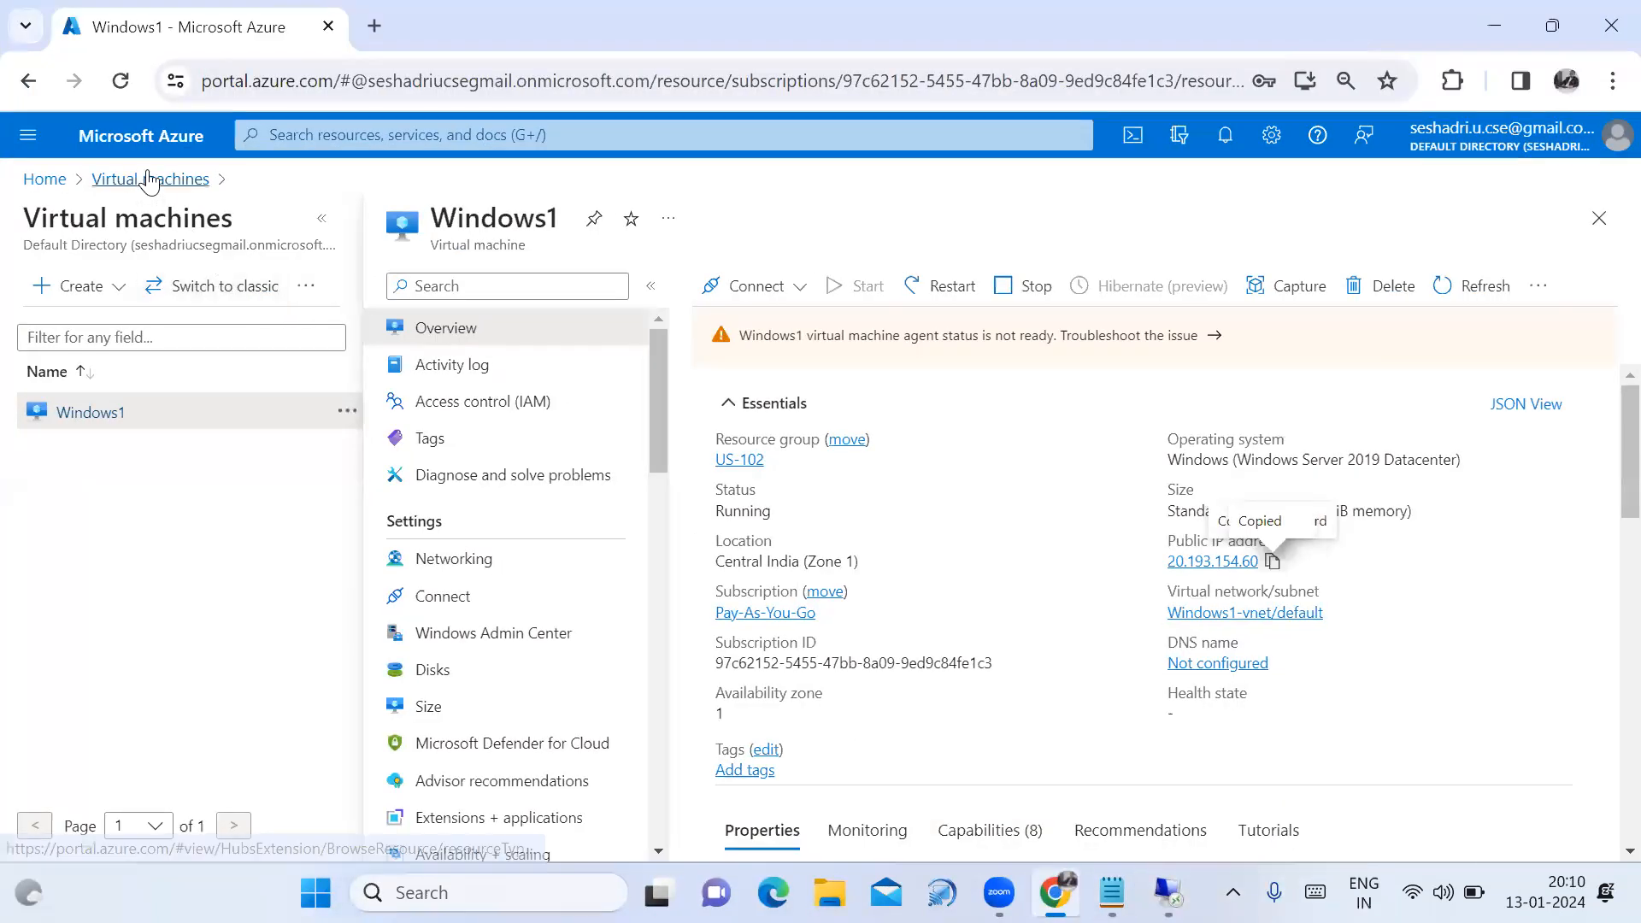
left_click(152, 179)
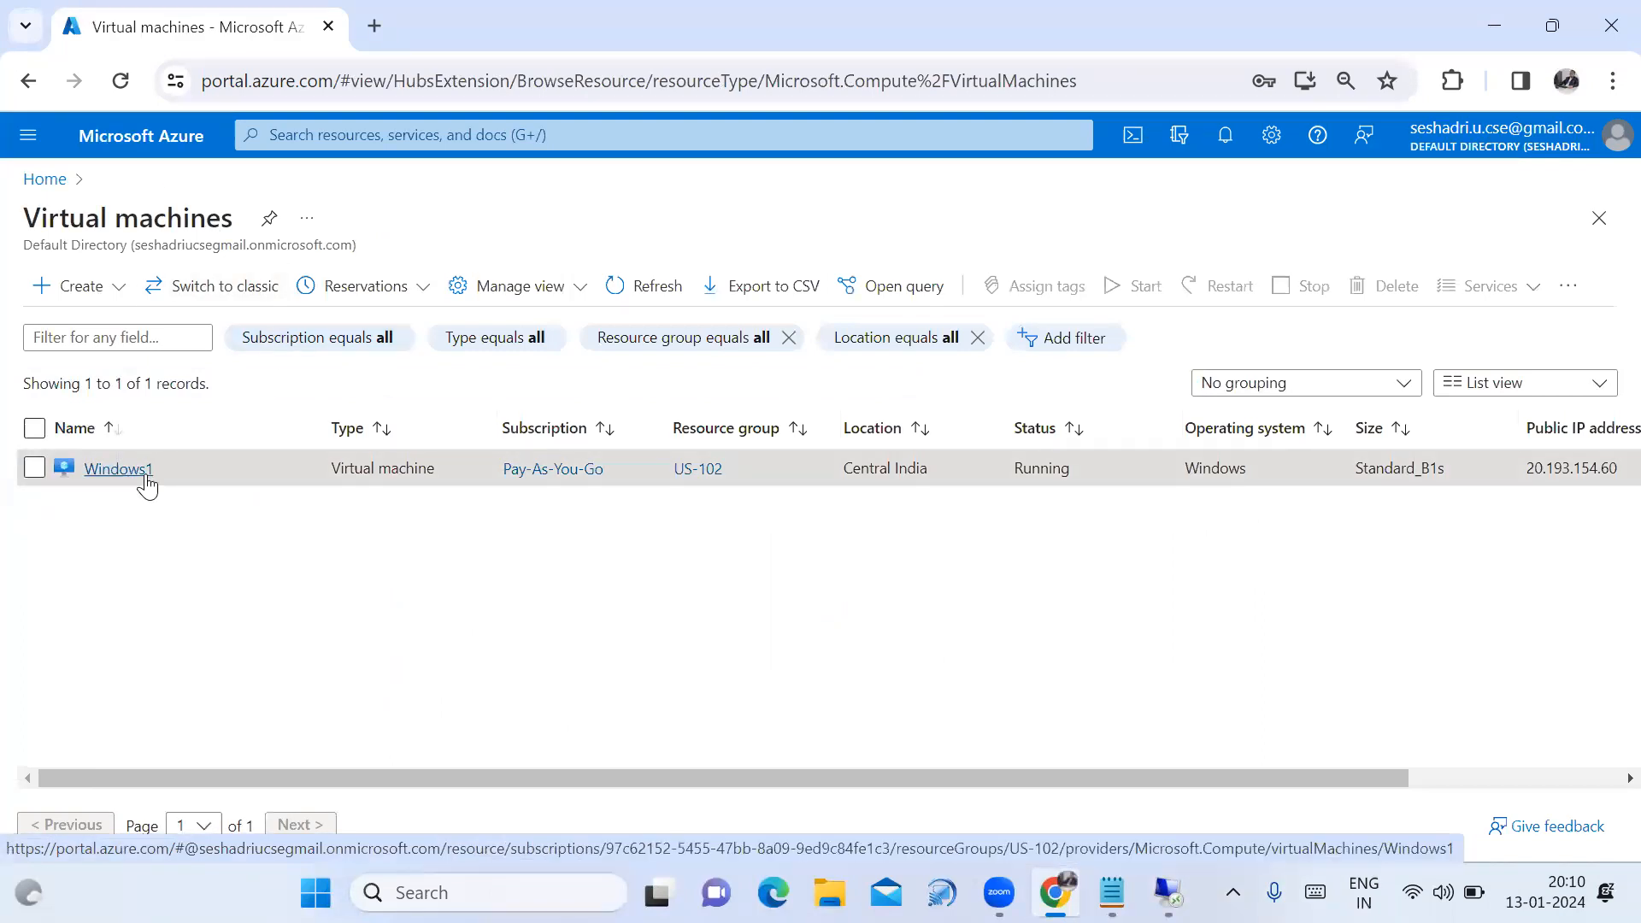
left_click(119, 469)
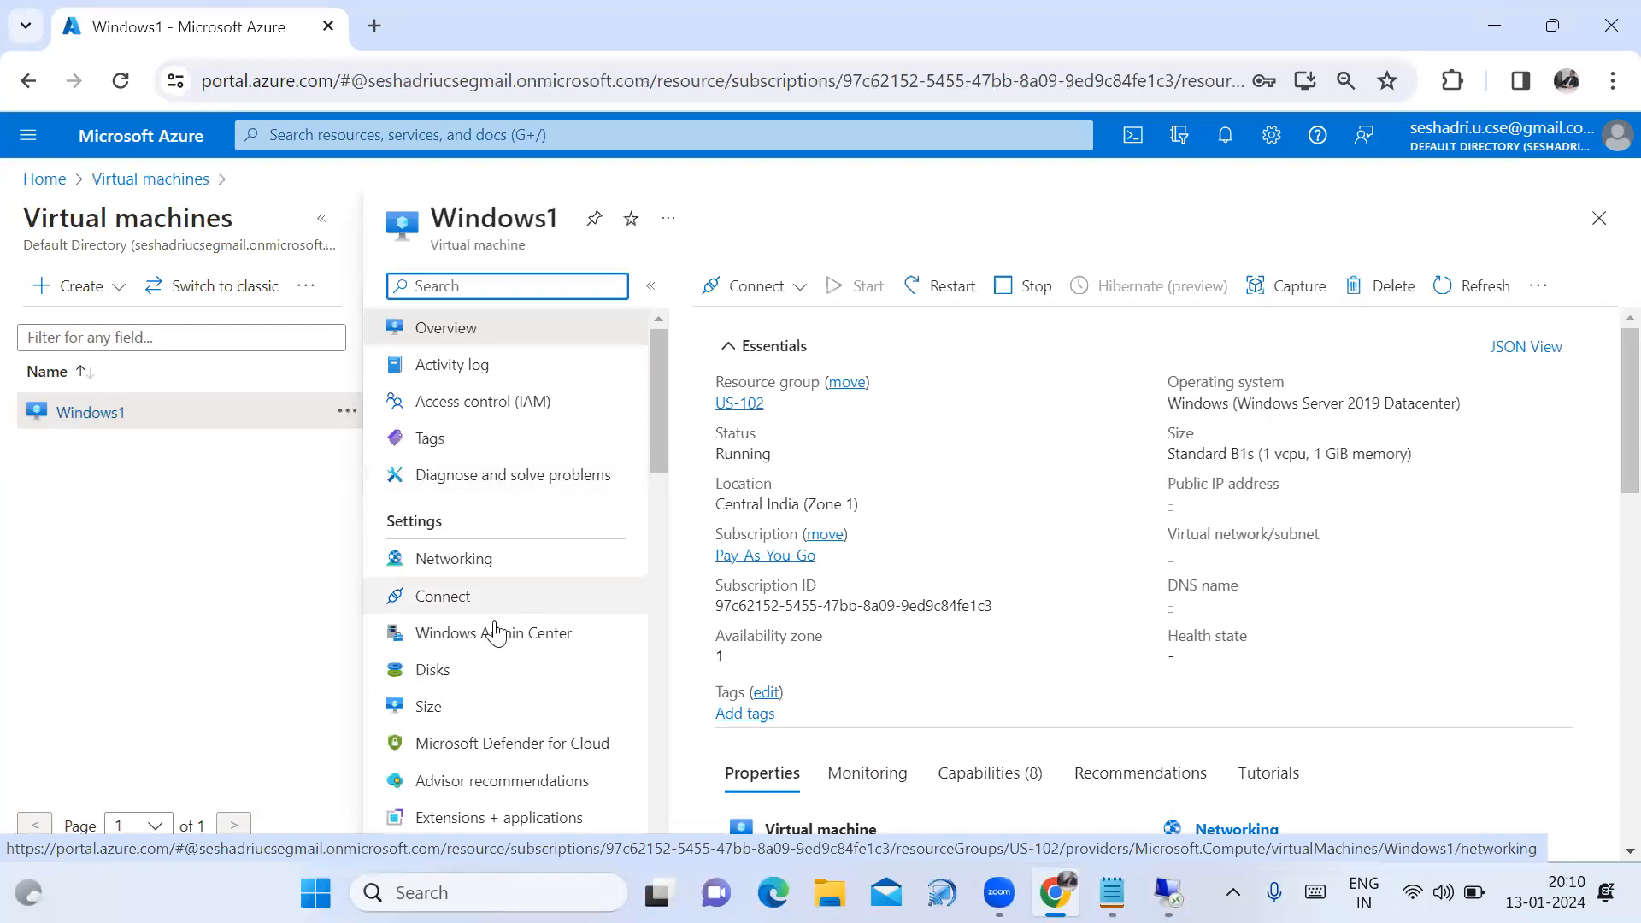
left_click(450, 685)
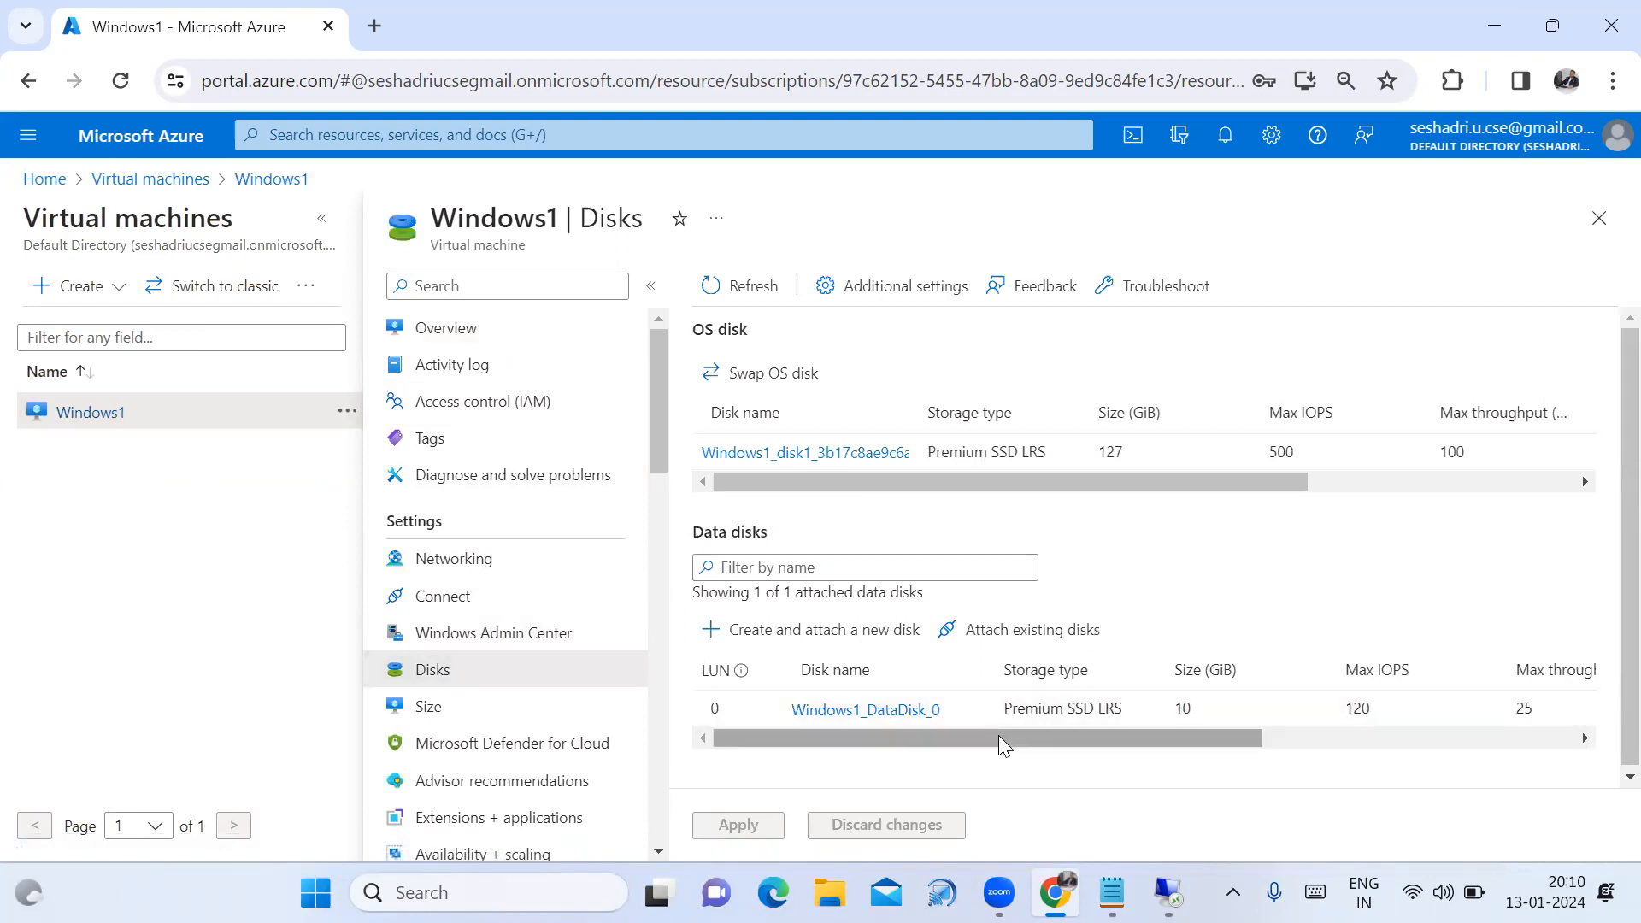
Detach Windows1_DataDisk_0 (10 GB) from Windows1, apply the change, and return to Virtual machines.
left_click_drag(1000, 736, 1395, 794)
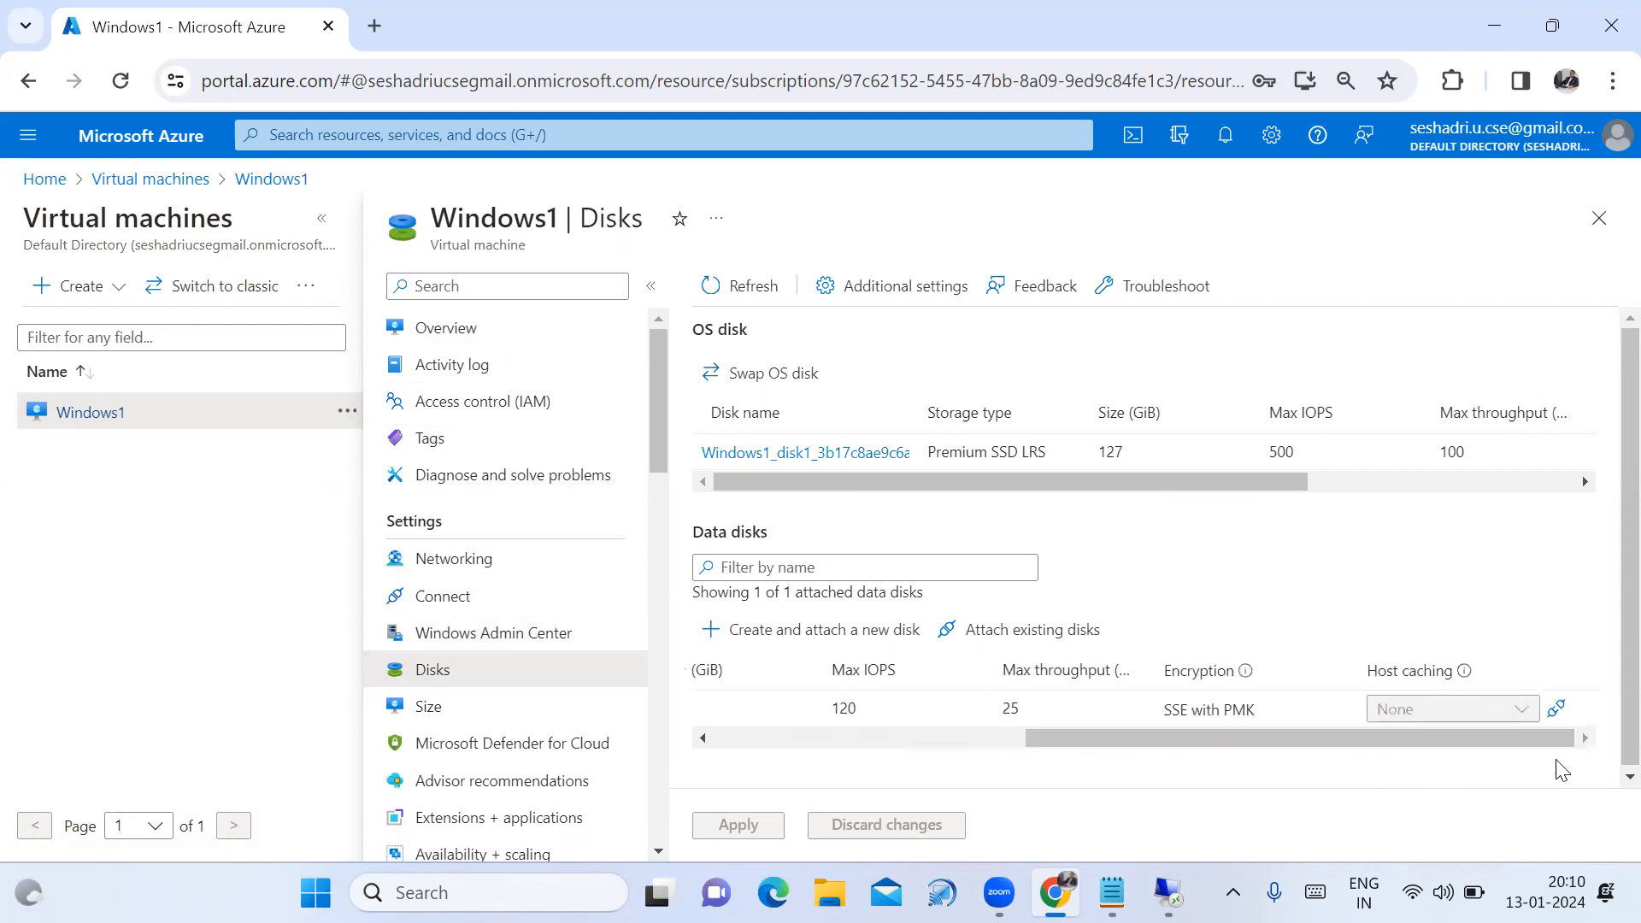
left_click(1558, 711)
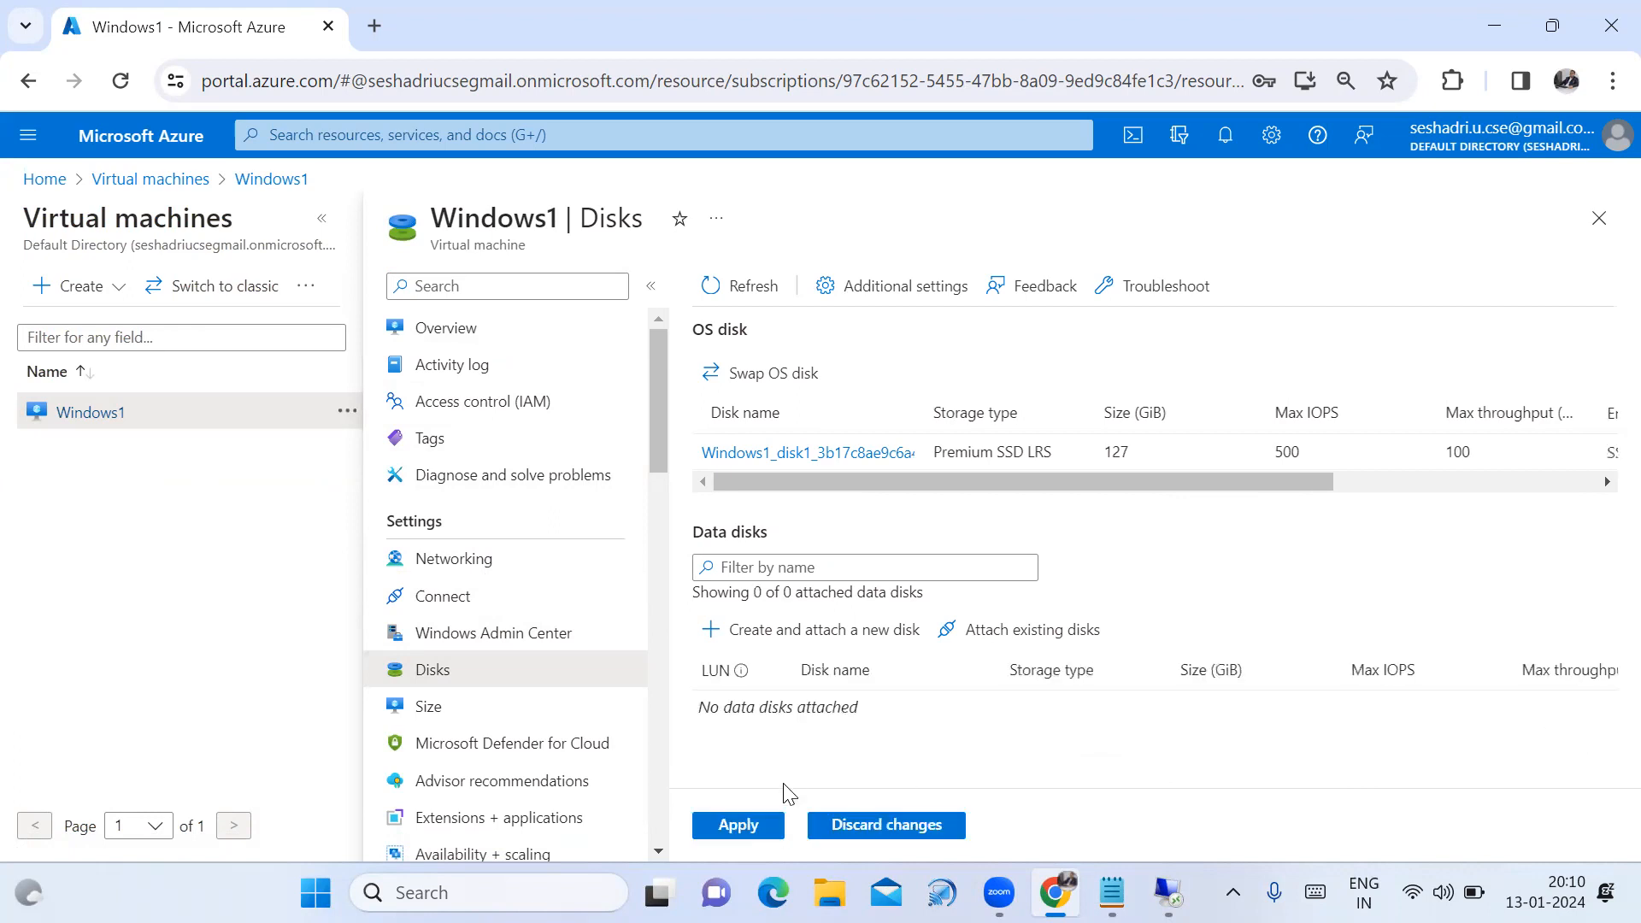
left_click(739, 826)
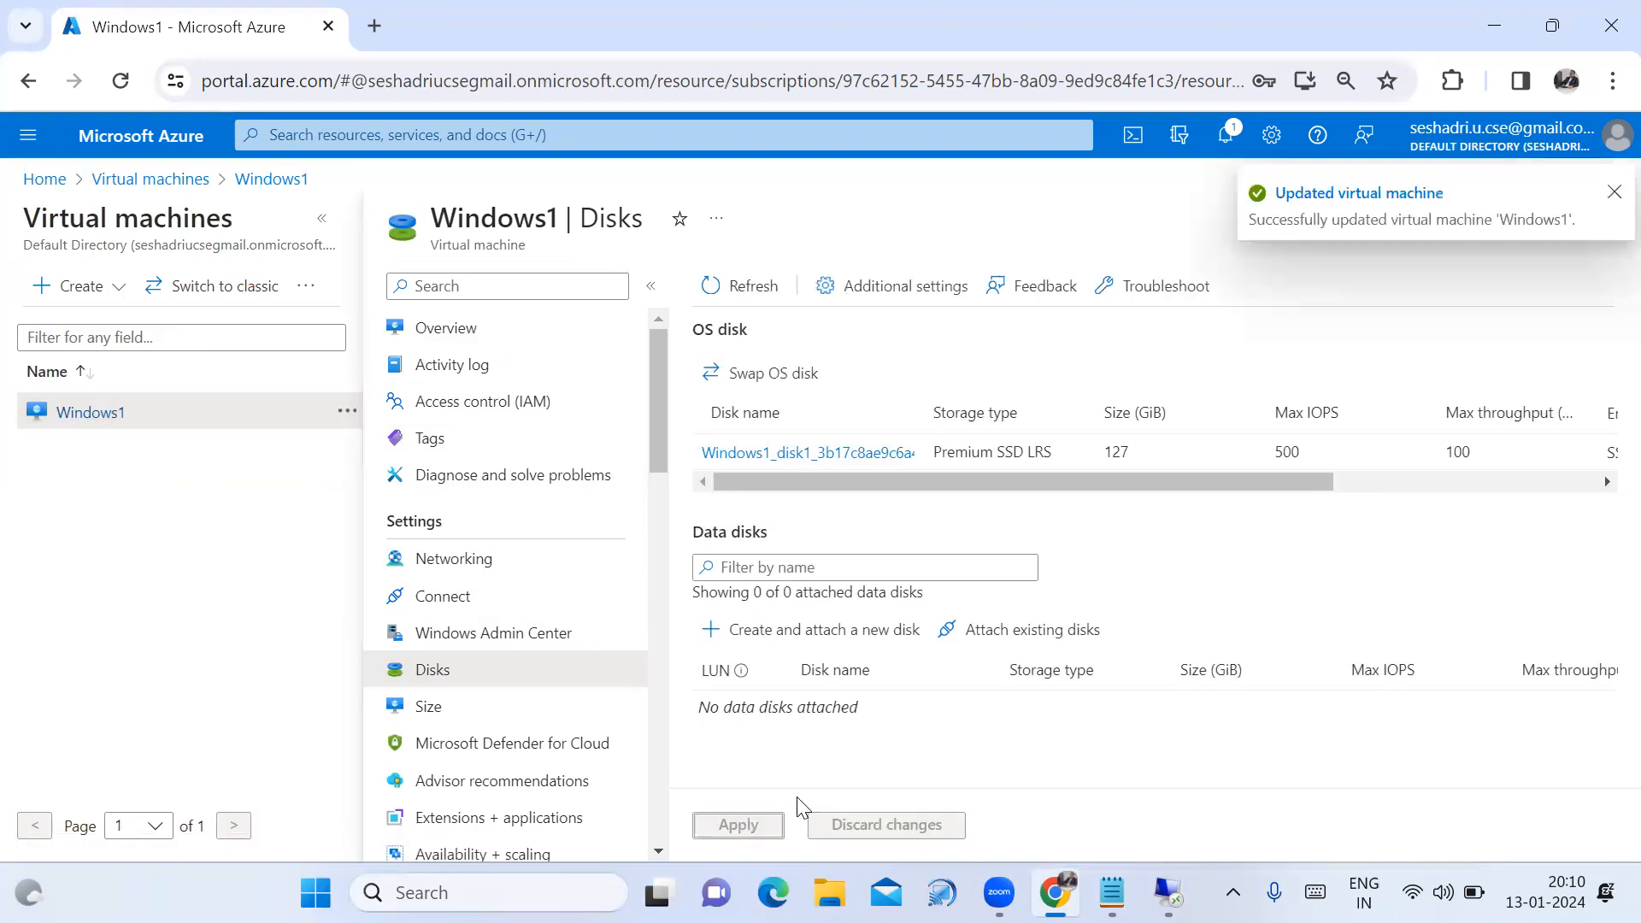
left_click(1613, 193)
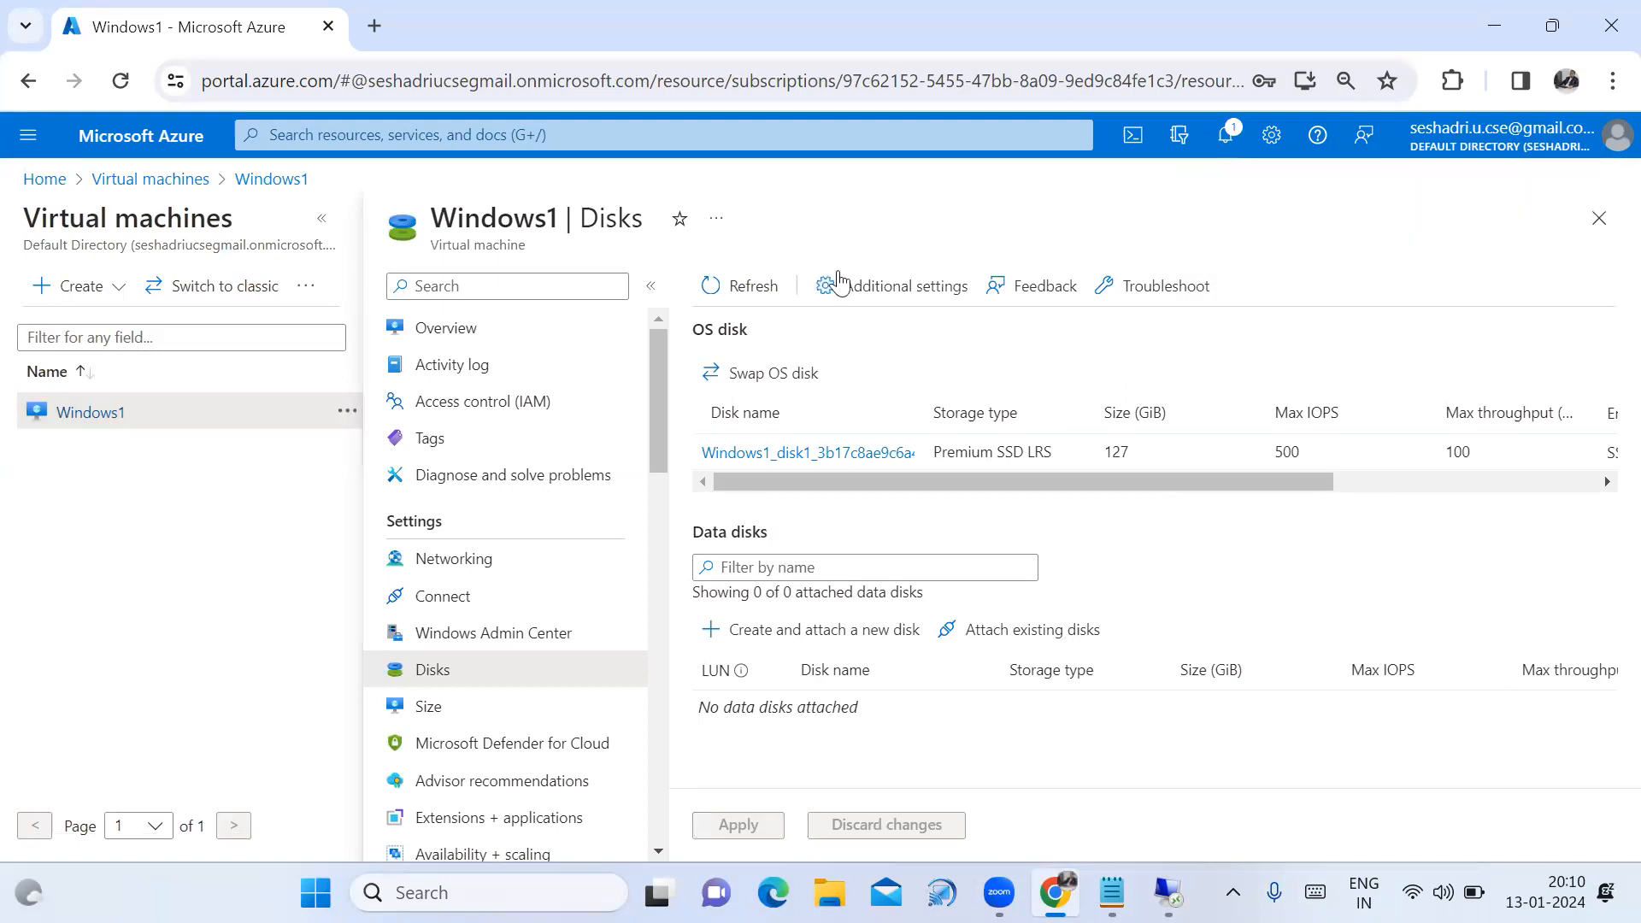
left_click(188, 181)
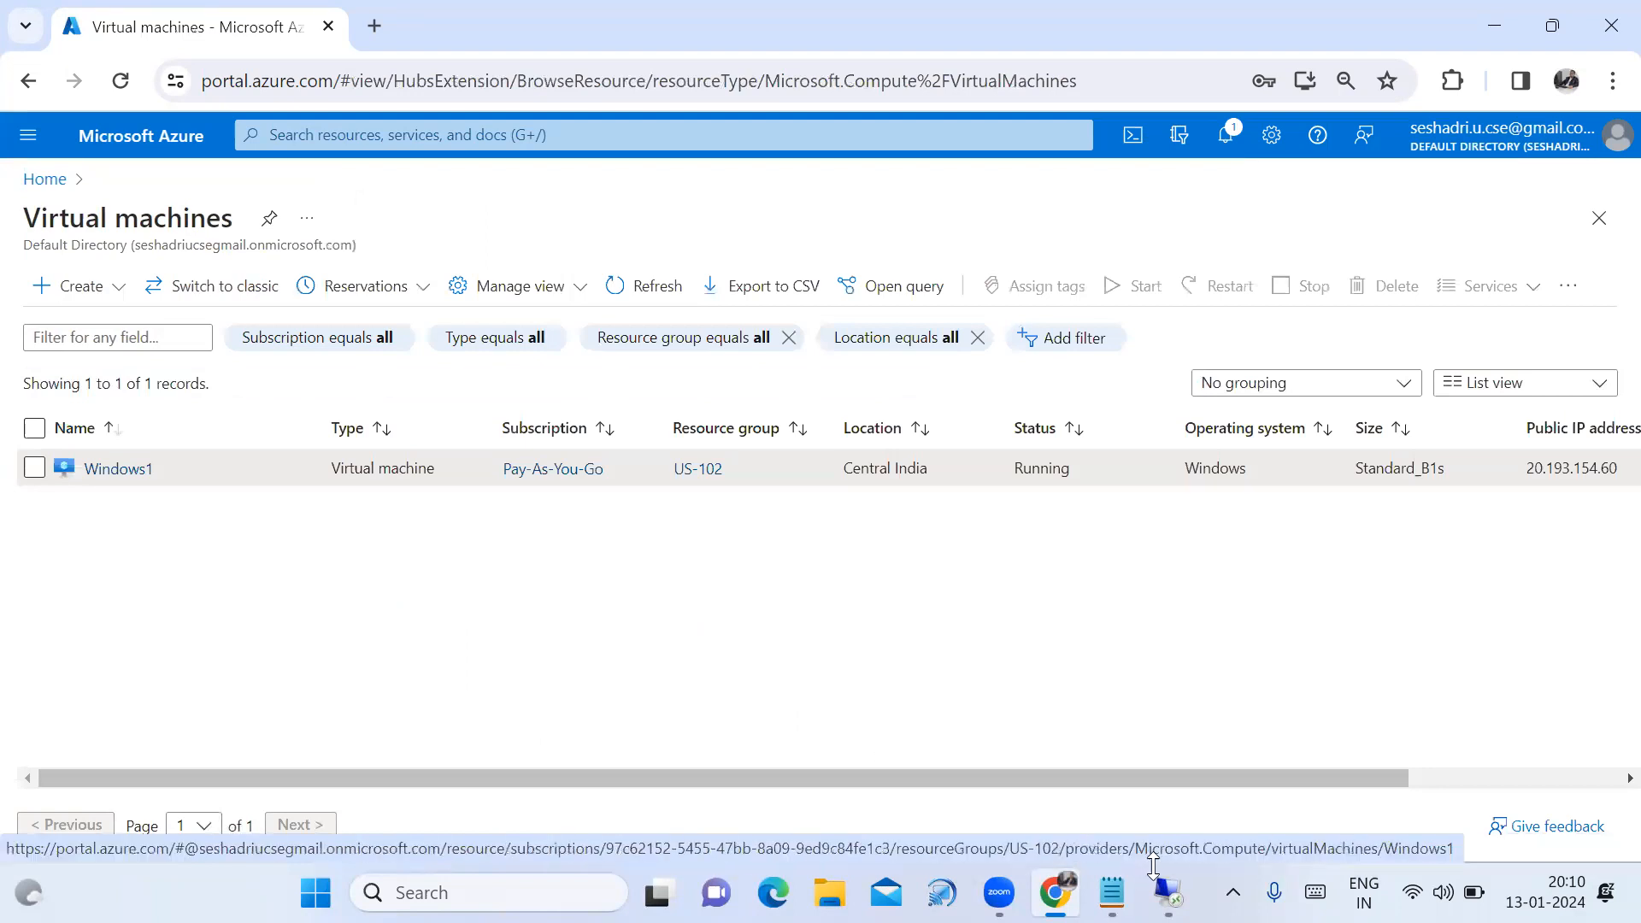
Bring the Notepad plan notes forward and highlight the start of the detach line.
left_click(1112, 893)
left_click(744, 572)
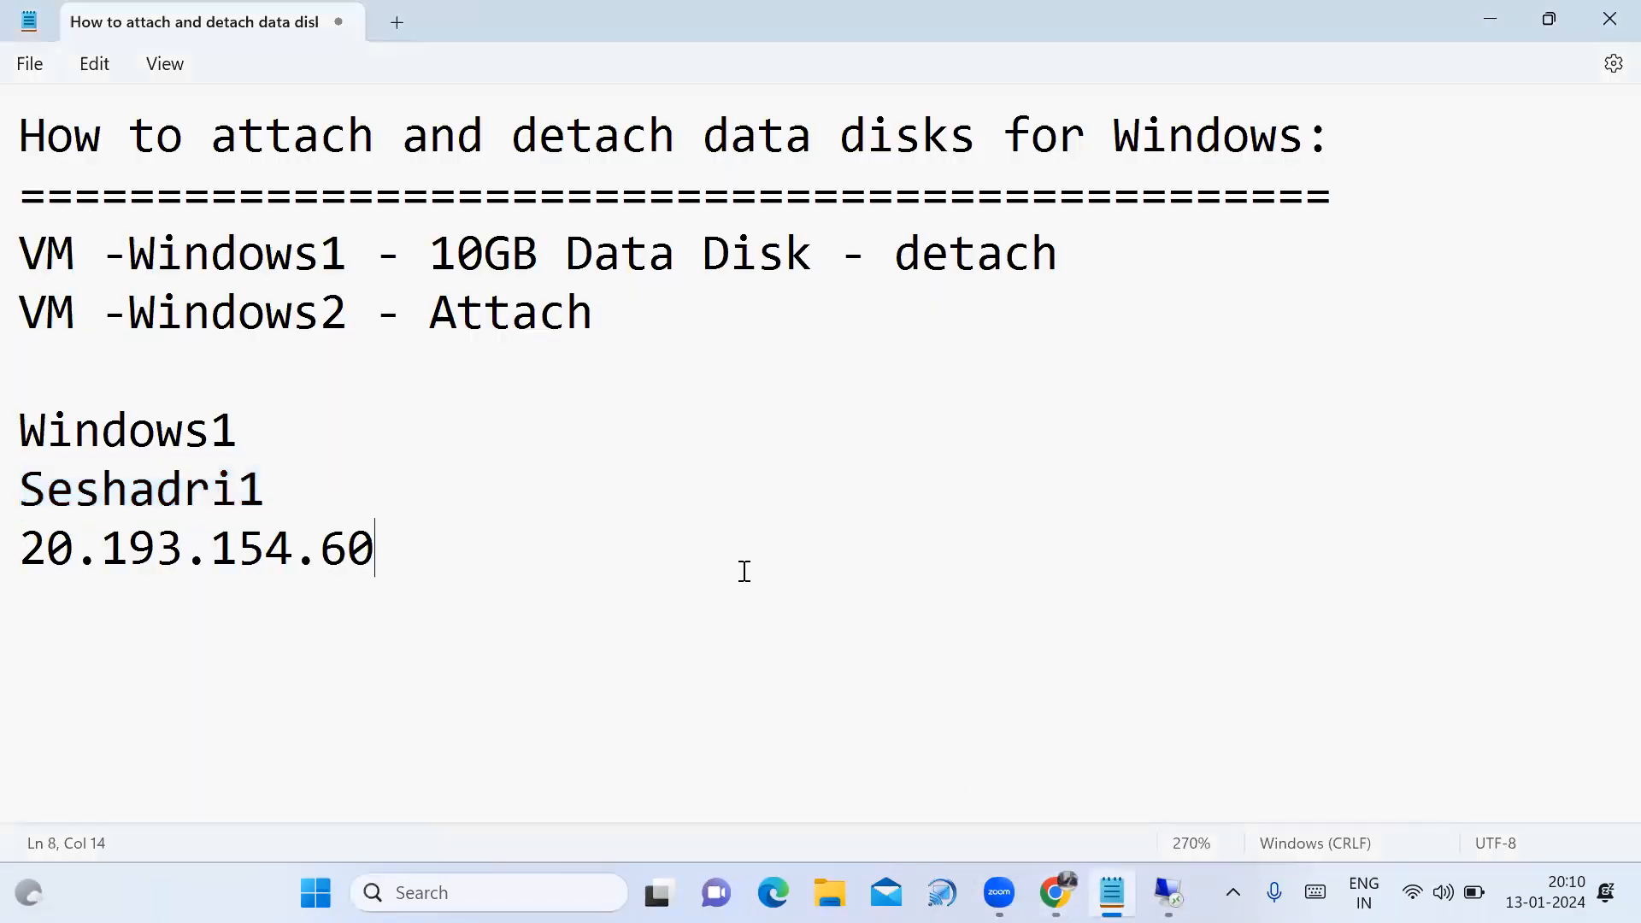
left_click_drag(21, 248, 369, 275)
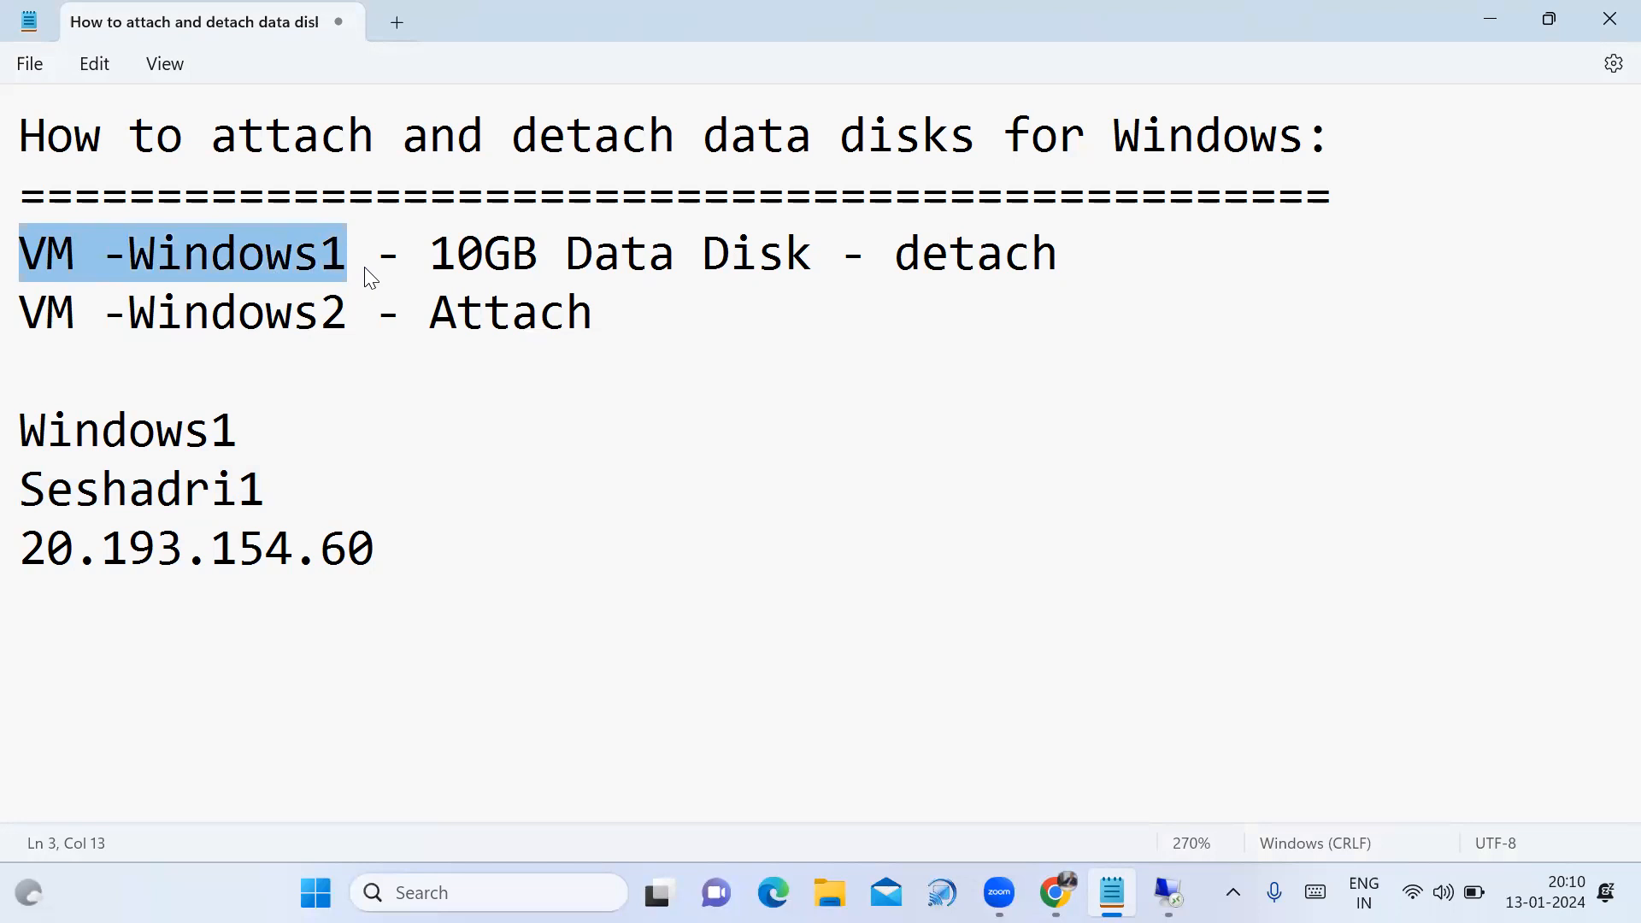
Highlight the whole Windows1 10GB Data Disk detach line in the notes.
left_click_drag(369, 275, 530, 275)
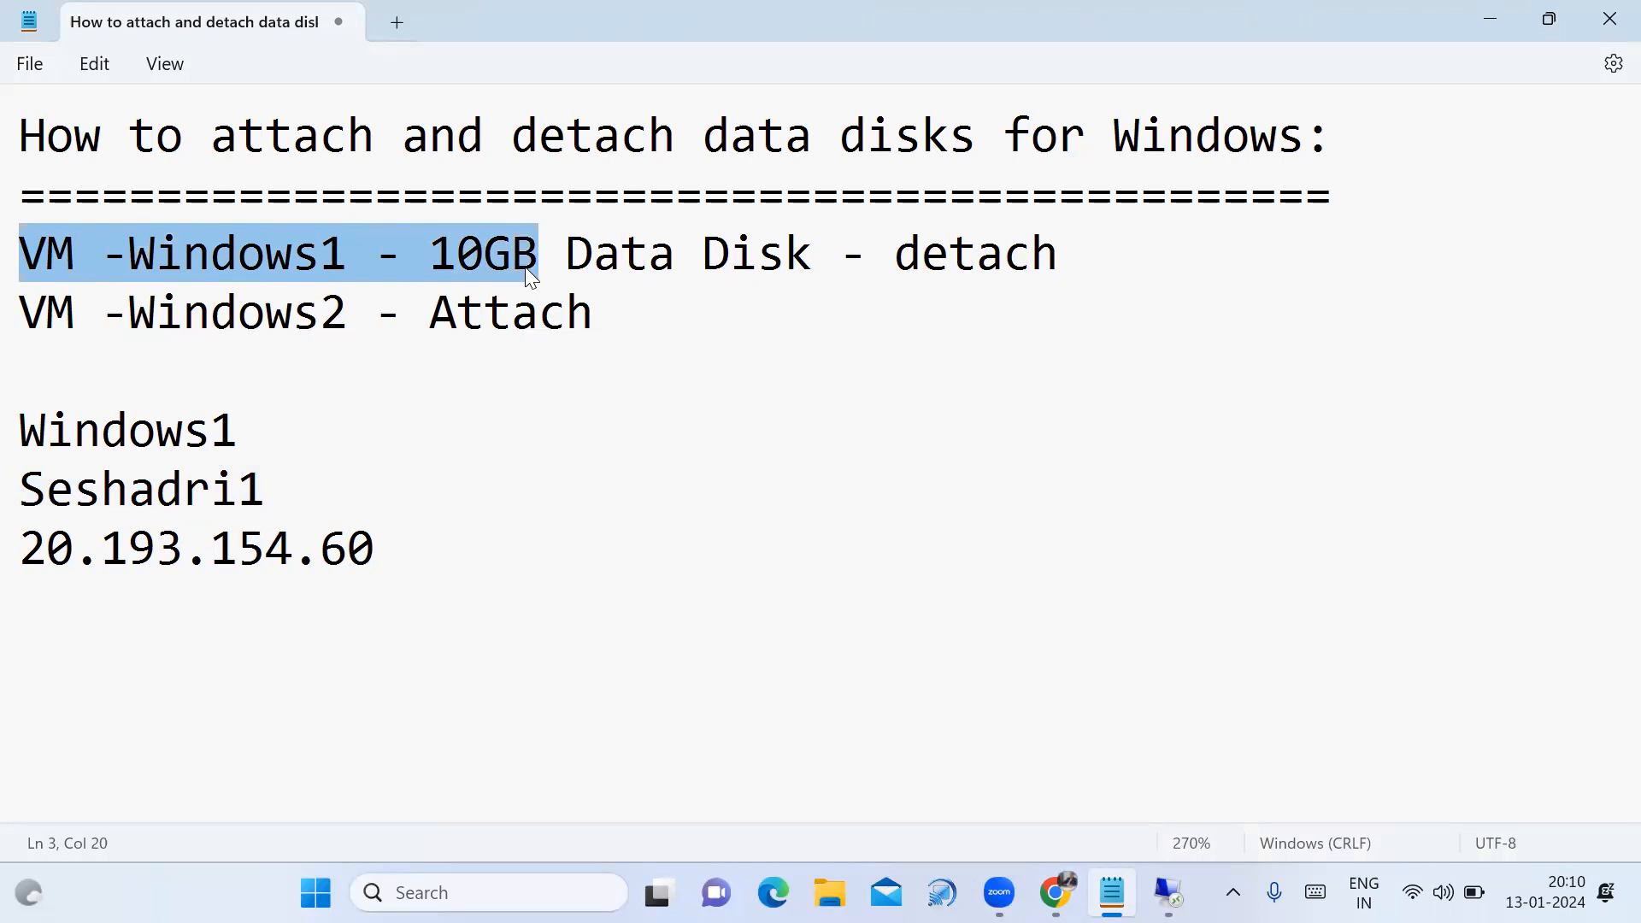
left_click_drag(526, 267, 803, 274)
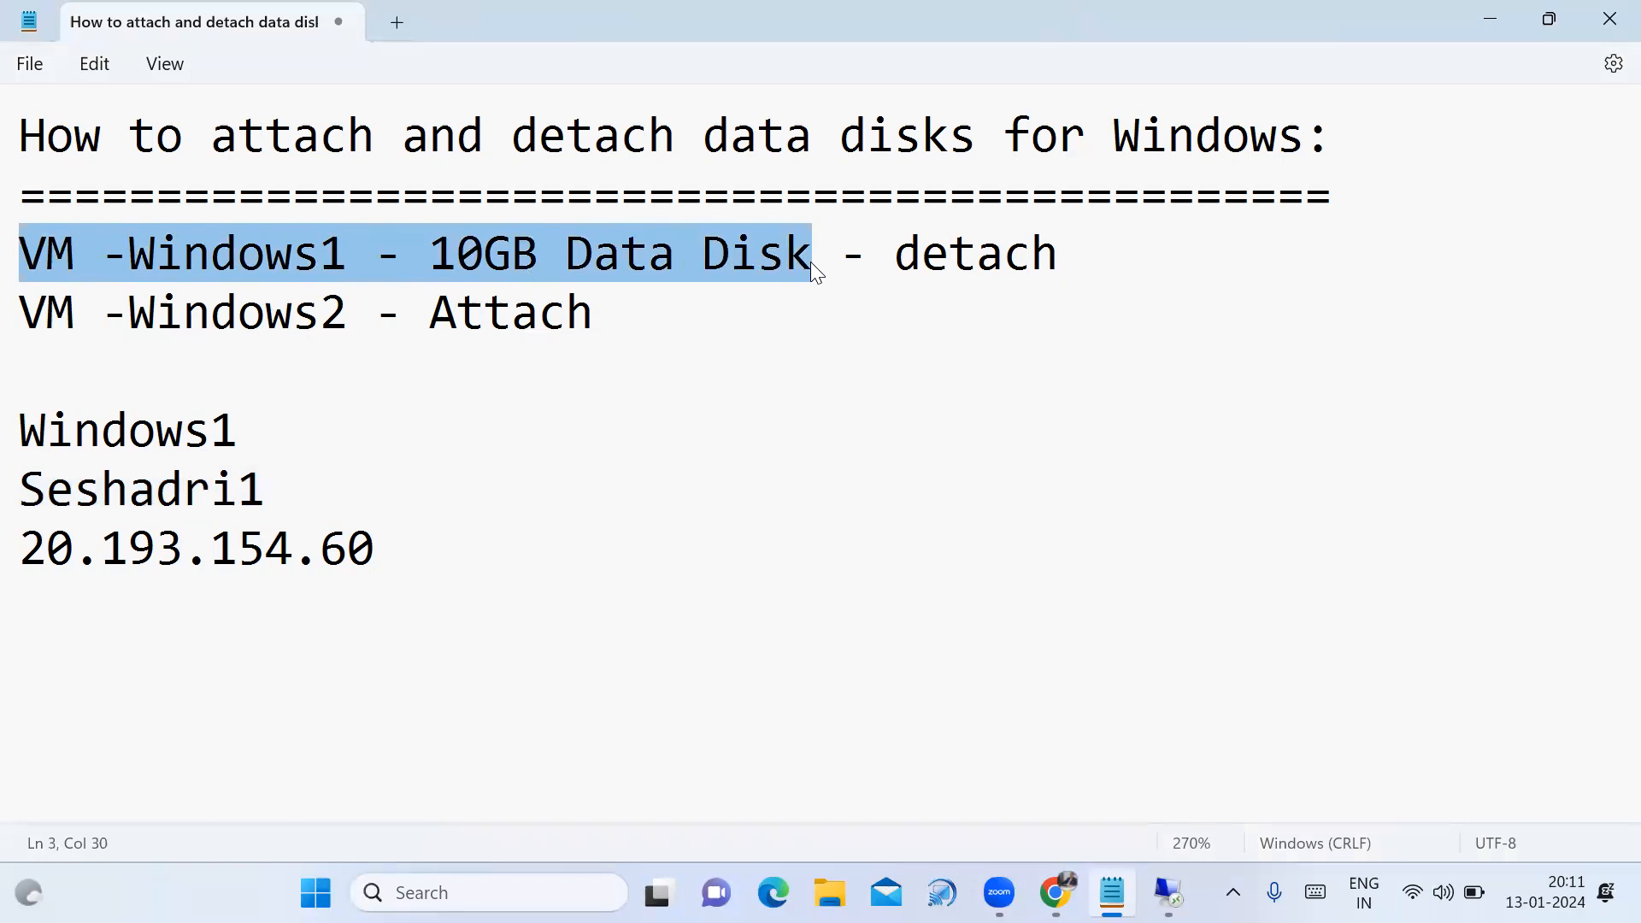
left_click_drag(812, 265, 1065, 265)
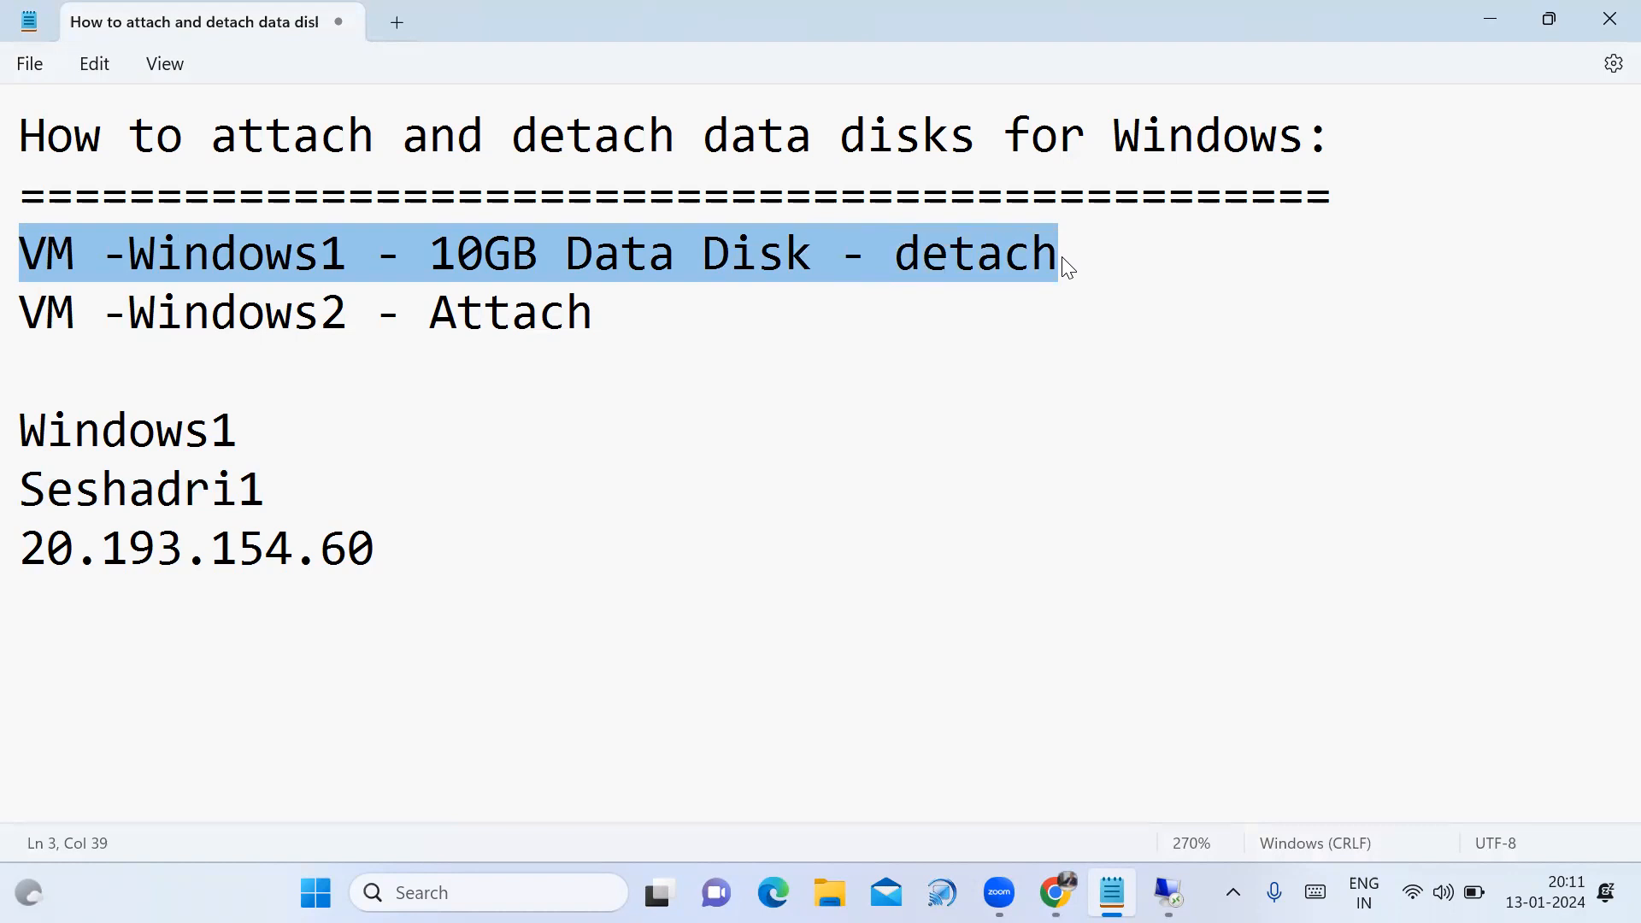
left_click(1022, 273)
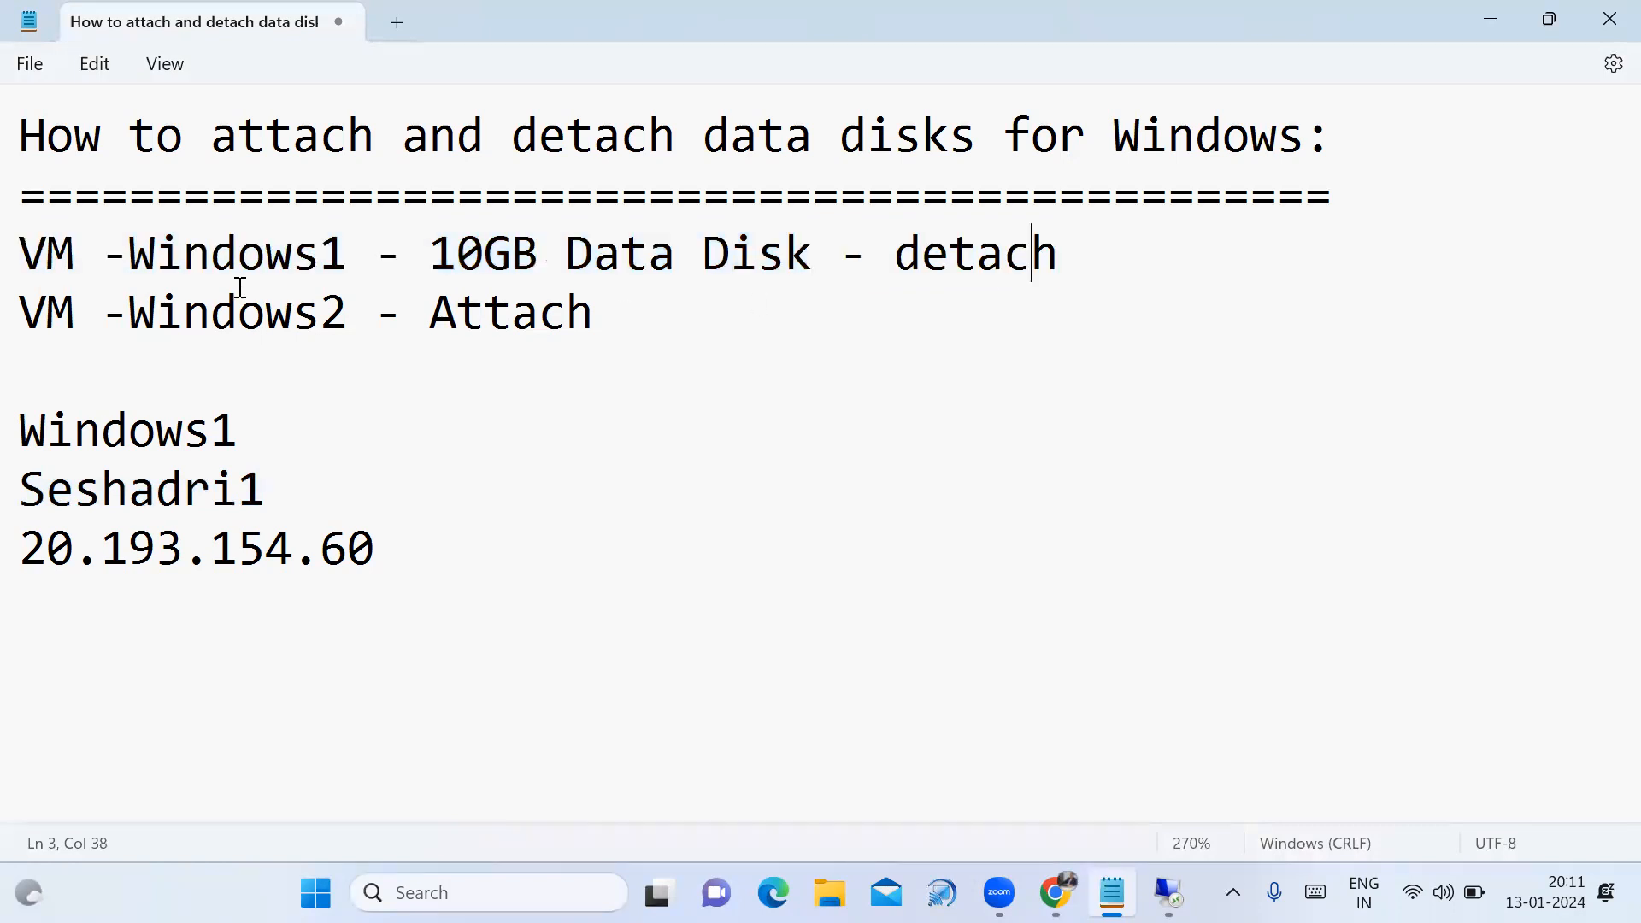
Highlight 'Windows2' and 'Attach' on the attach line, then return to the Azure VM list.
left_click(23, 316)
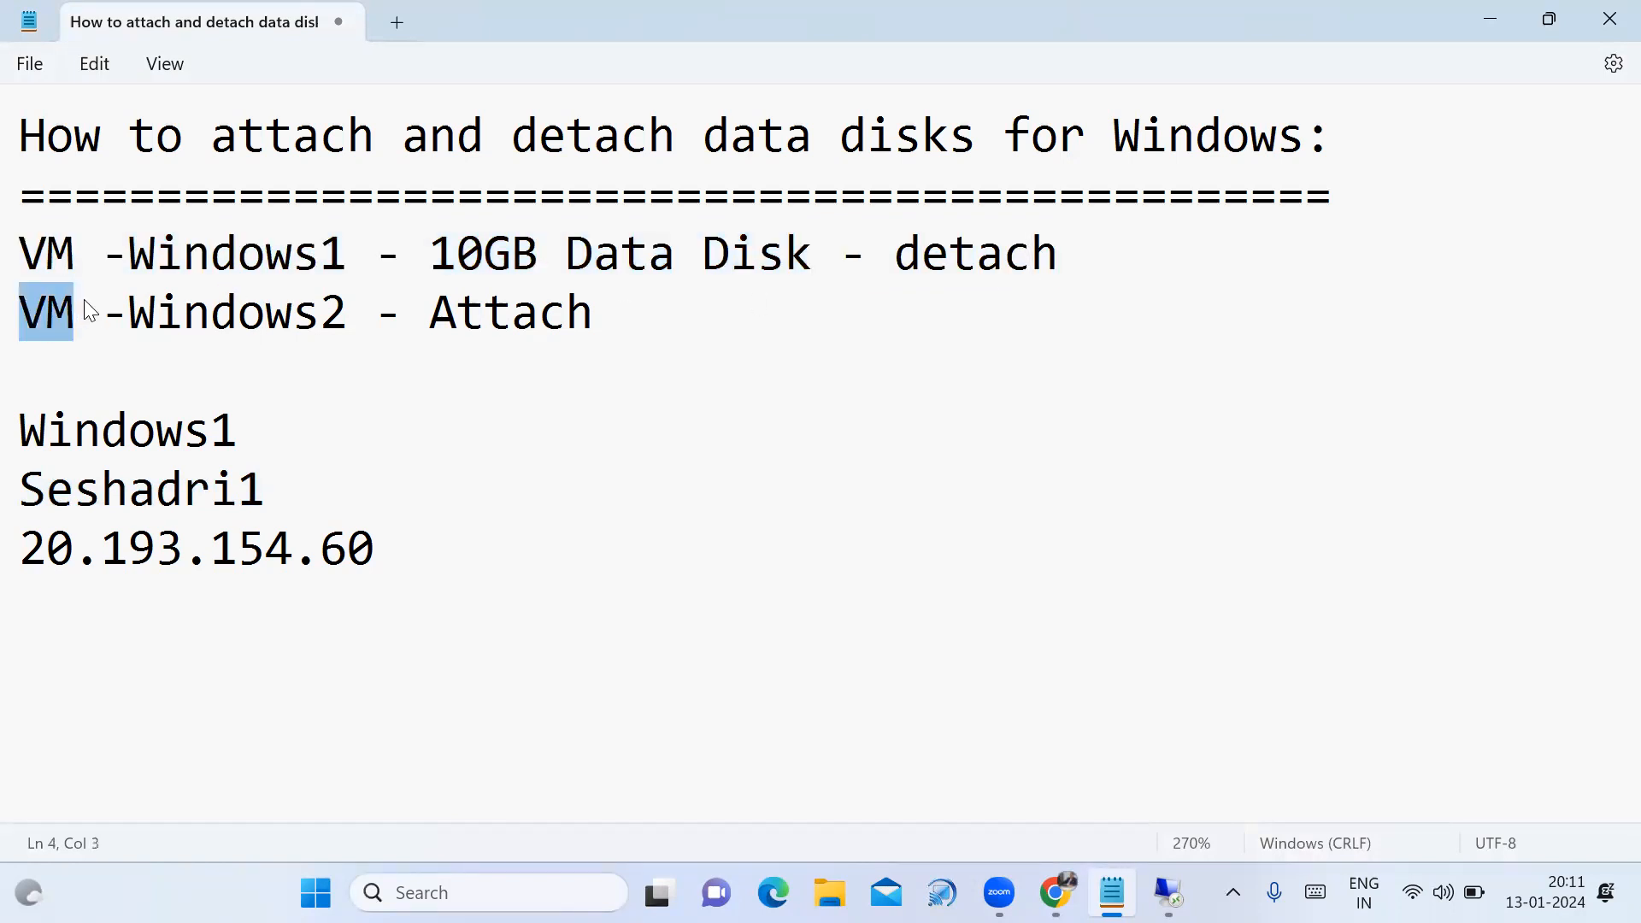
left_click_drag(128, 313, 357, 313)
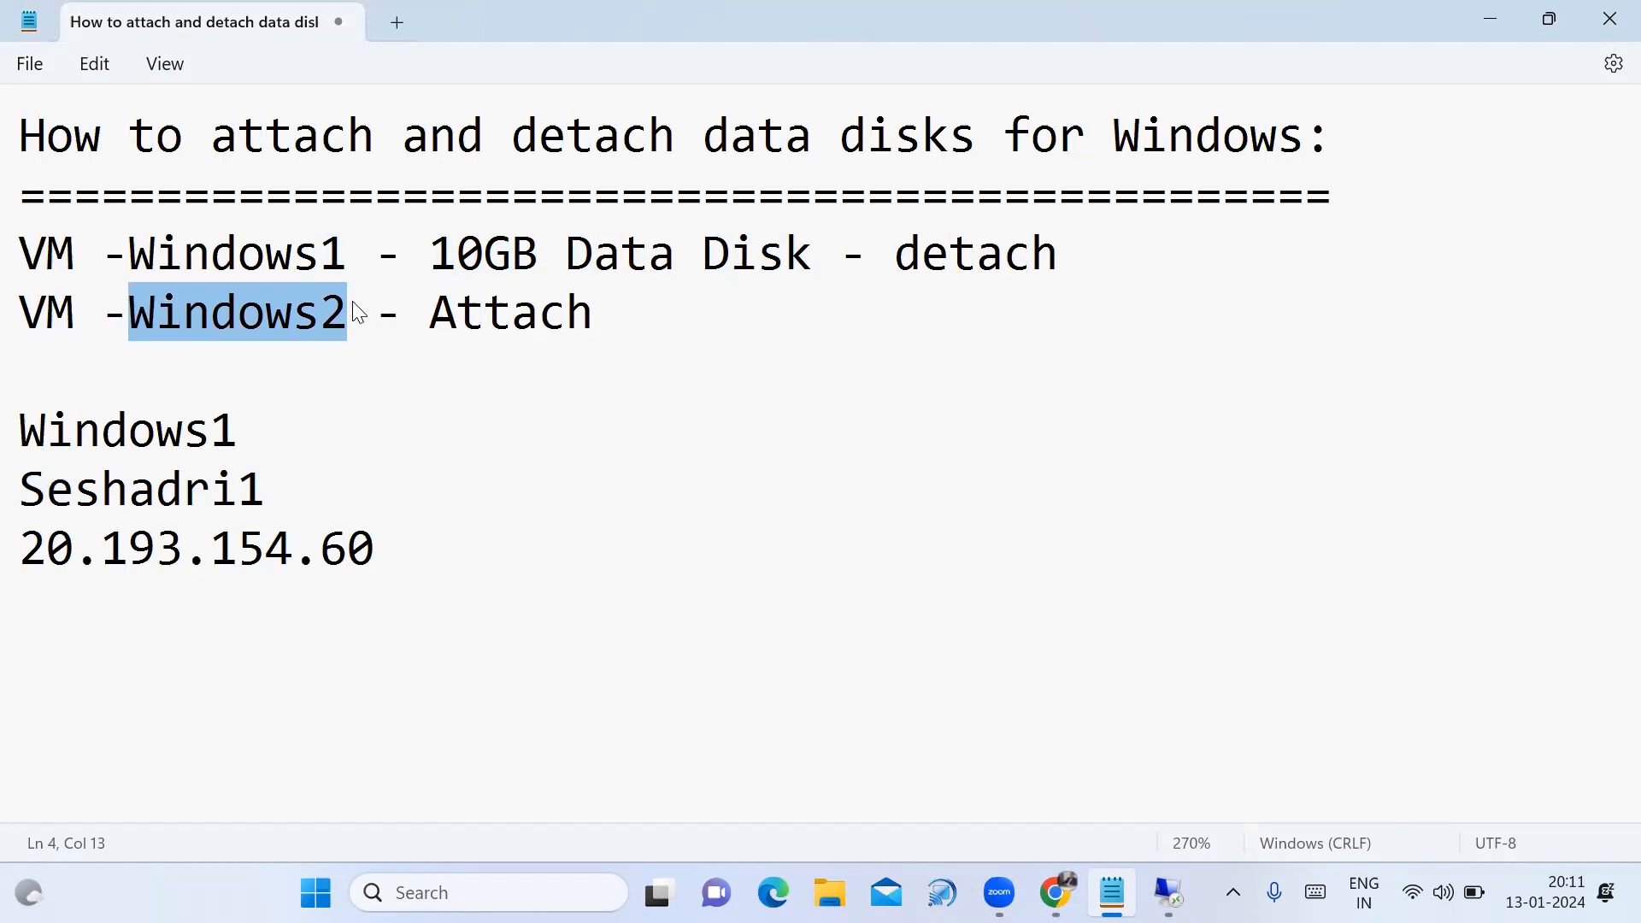
left_click_drag(432, 313, 589, 317)
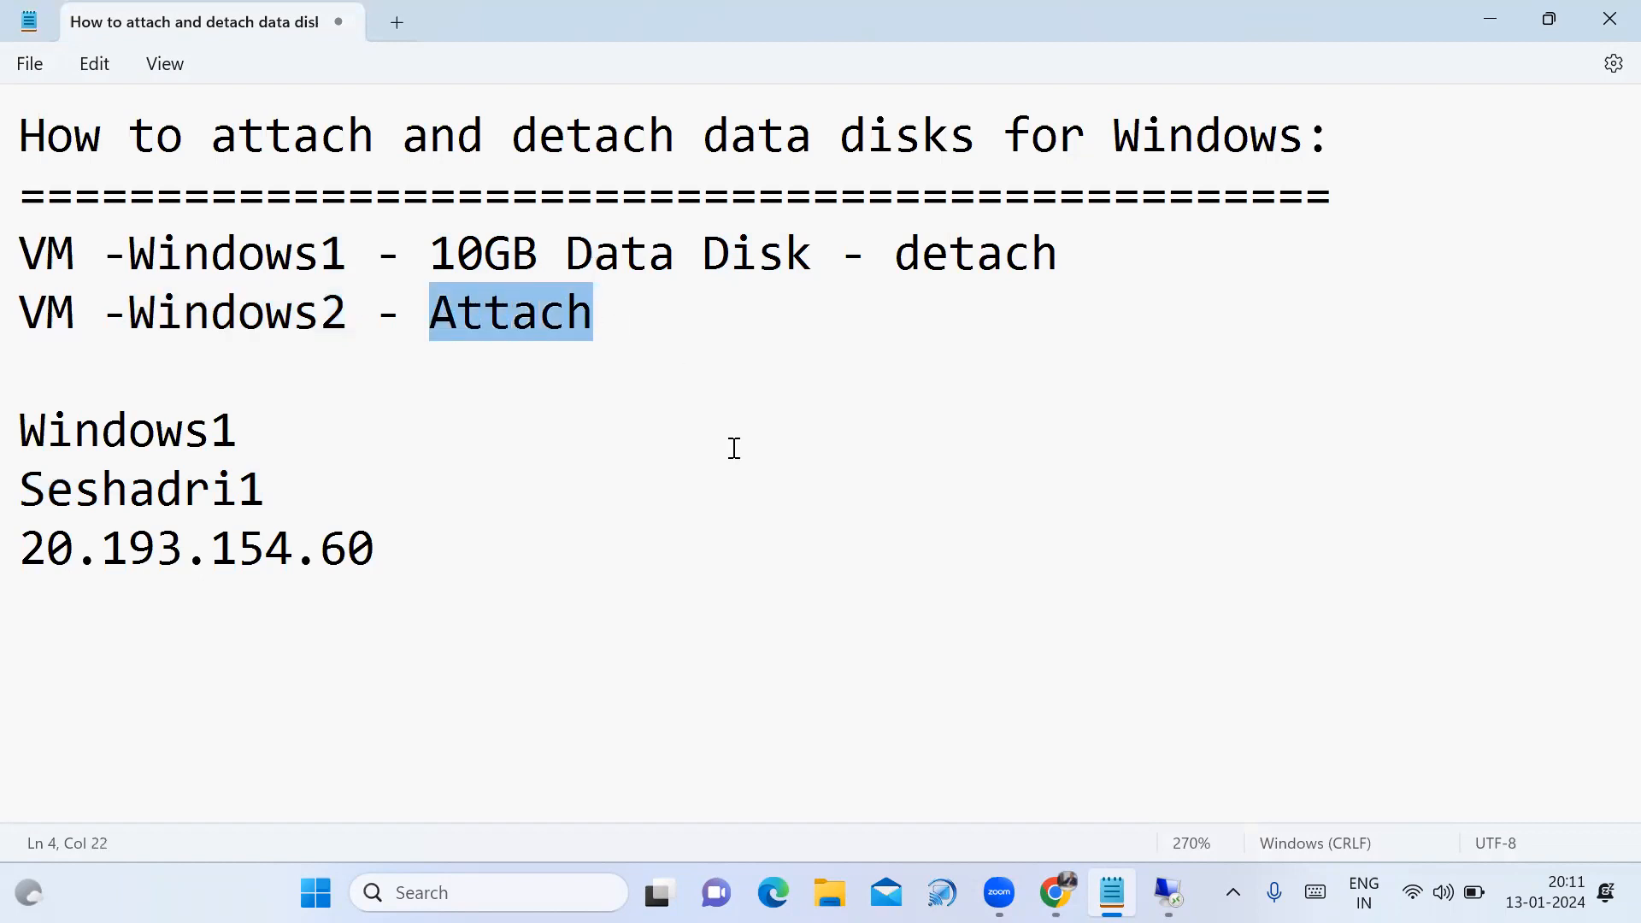
mouse_move(1056, 894)
left_click(1056, 752)
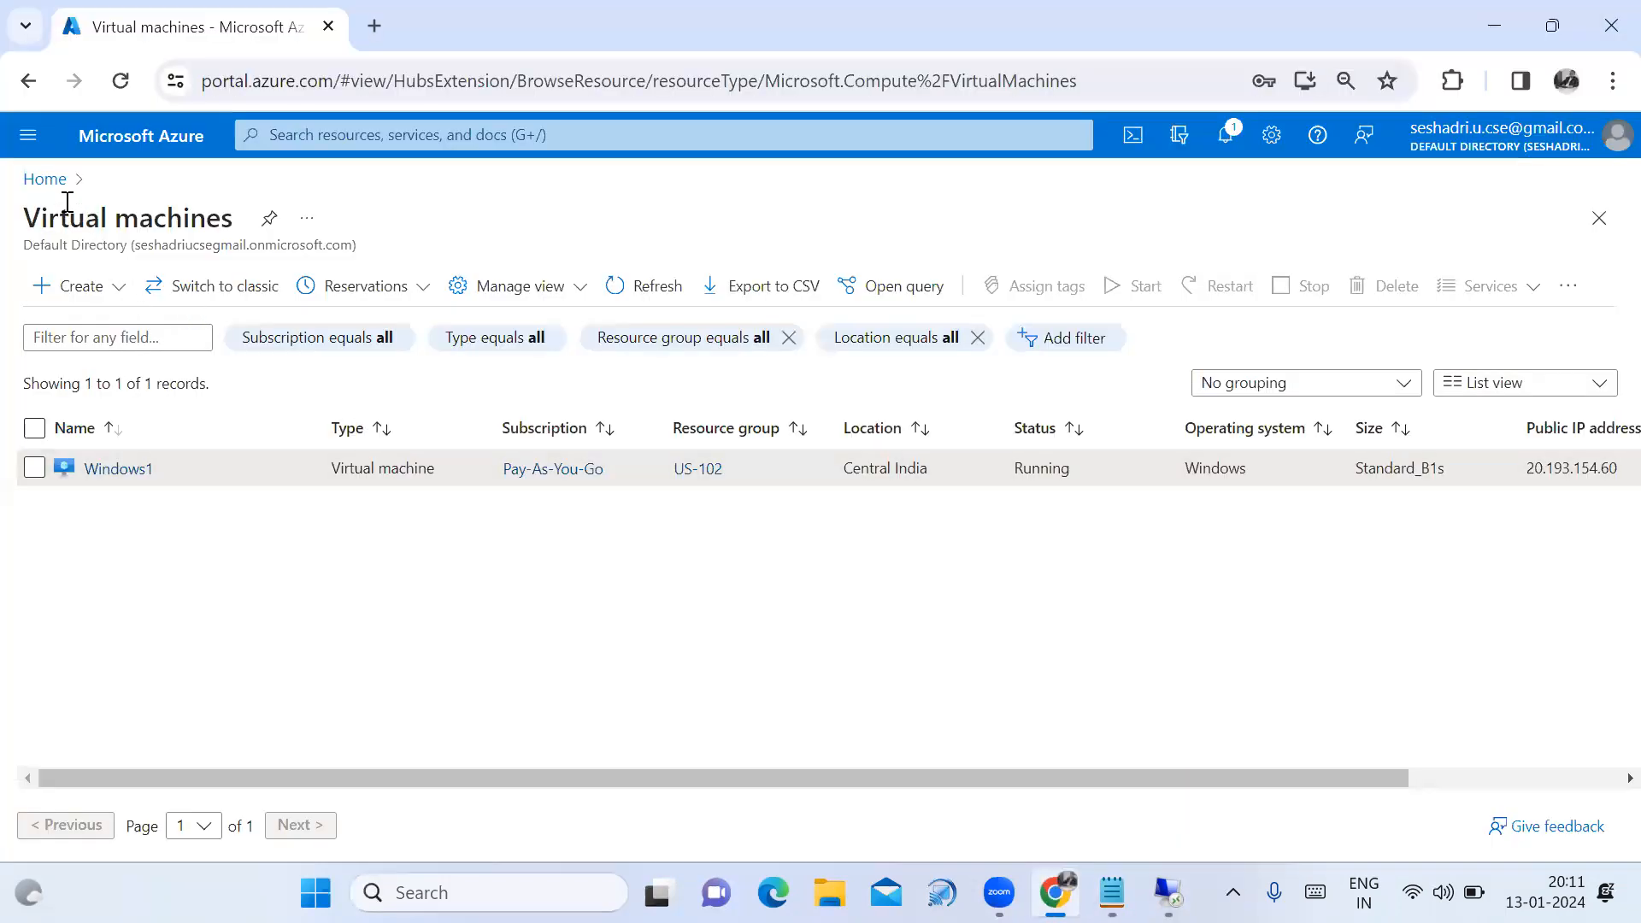
Start a new Azure virtual machine in resource group US-102 named Windows2.
left_click(99, 295)
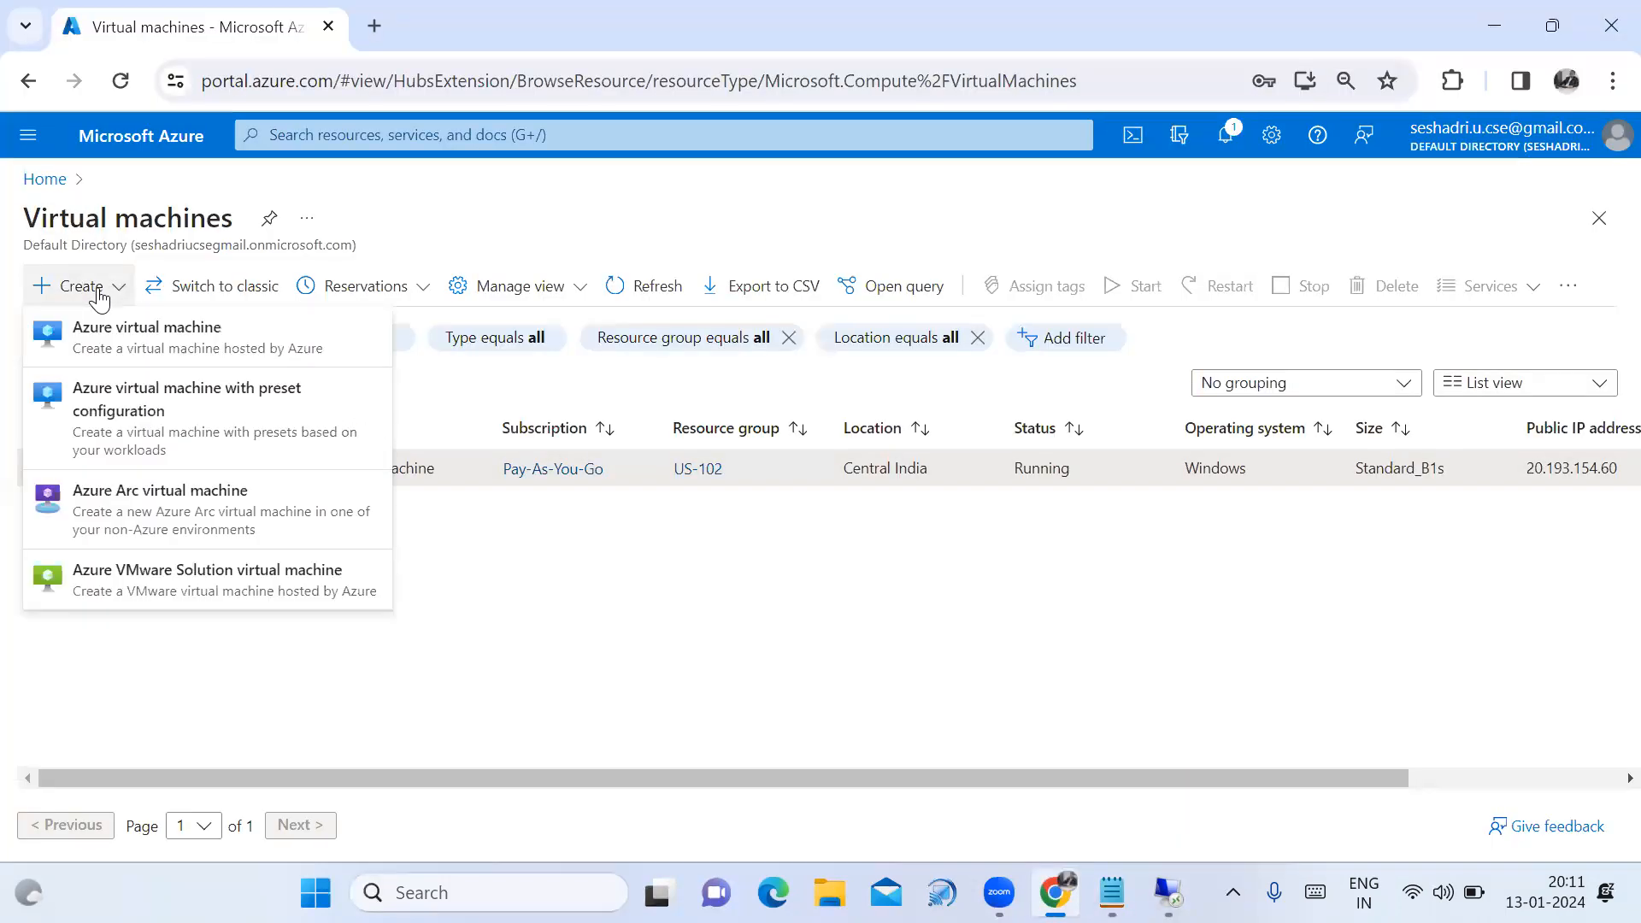
left_click(119, 339)
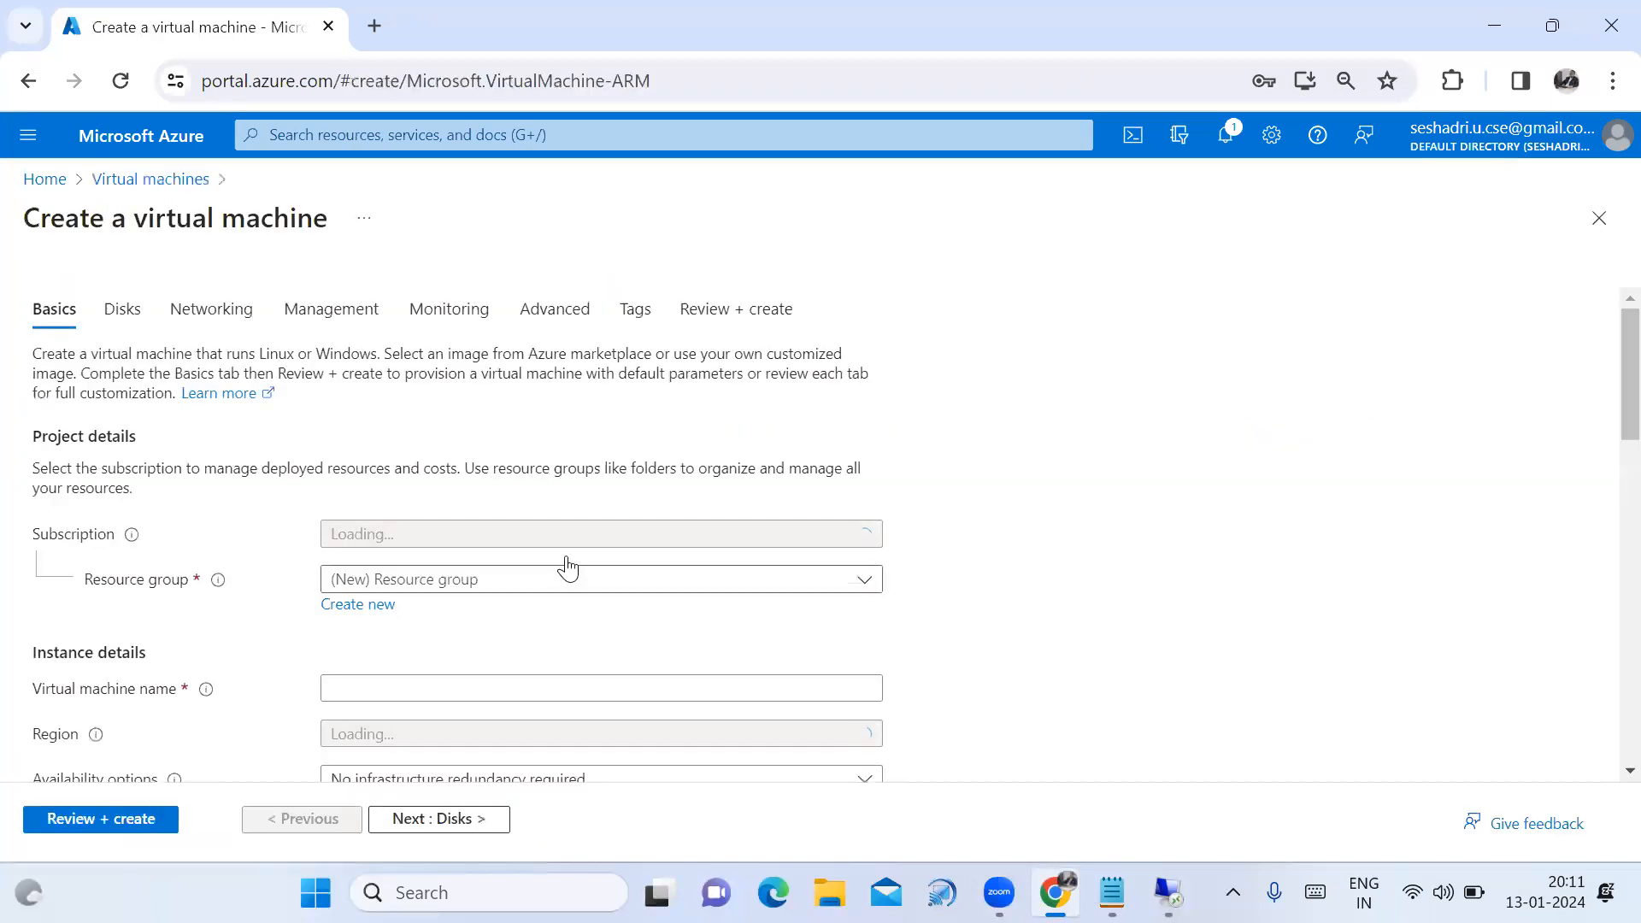
scroll(808, 650, "down", 2)
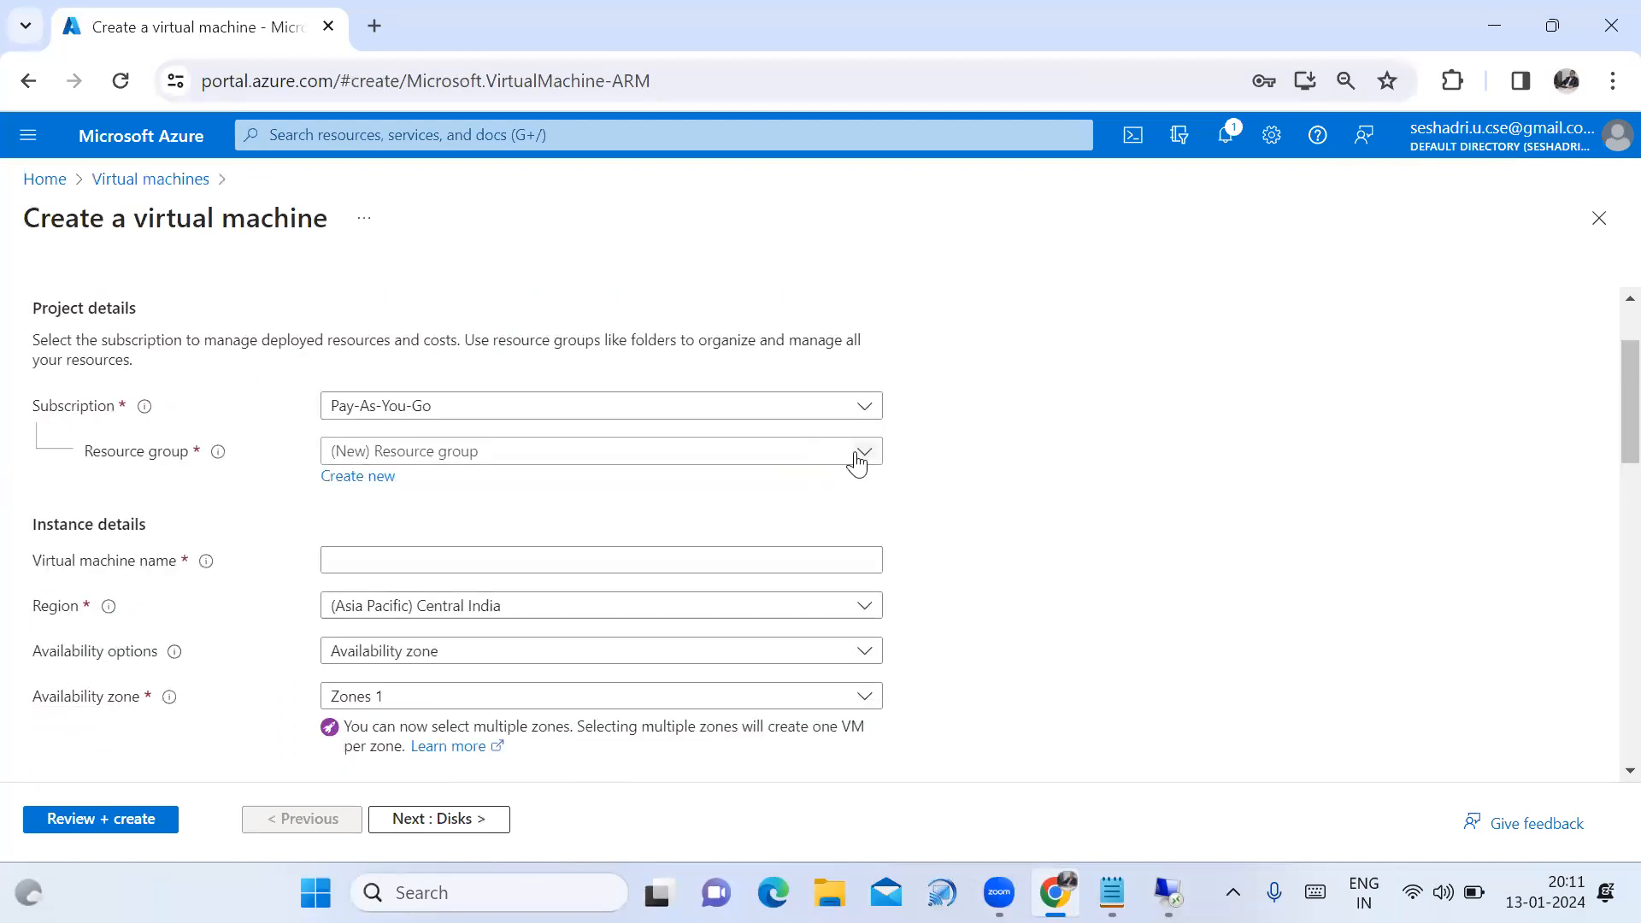
left_click(835, 462)
left_click(496, 563)
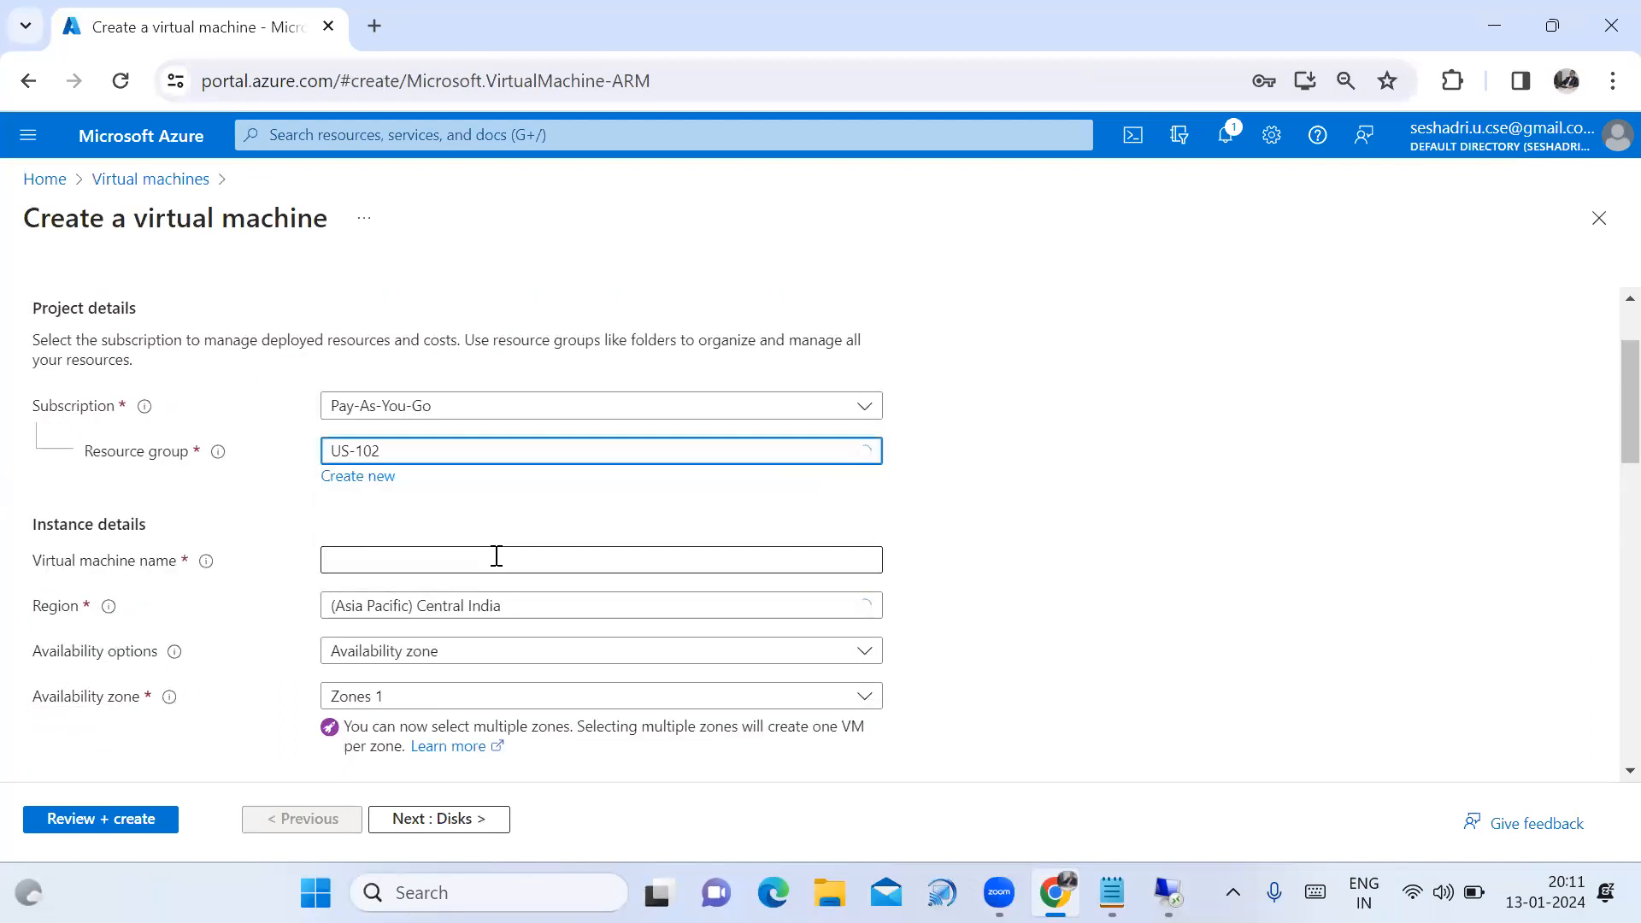
left_click(510, 565)
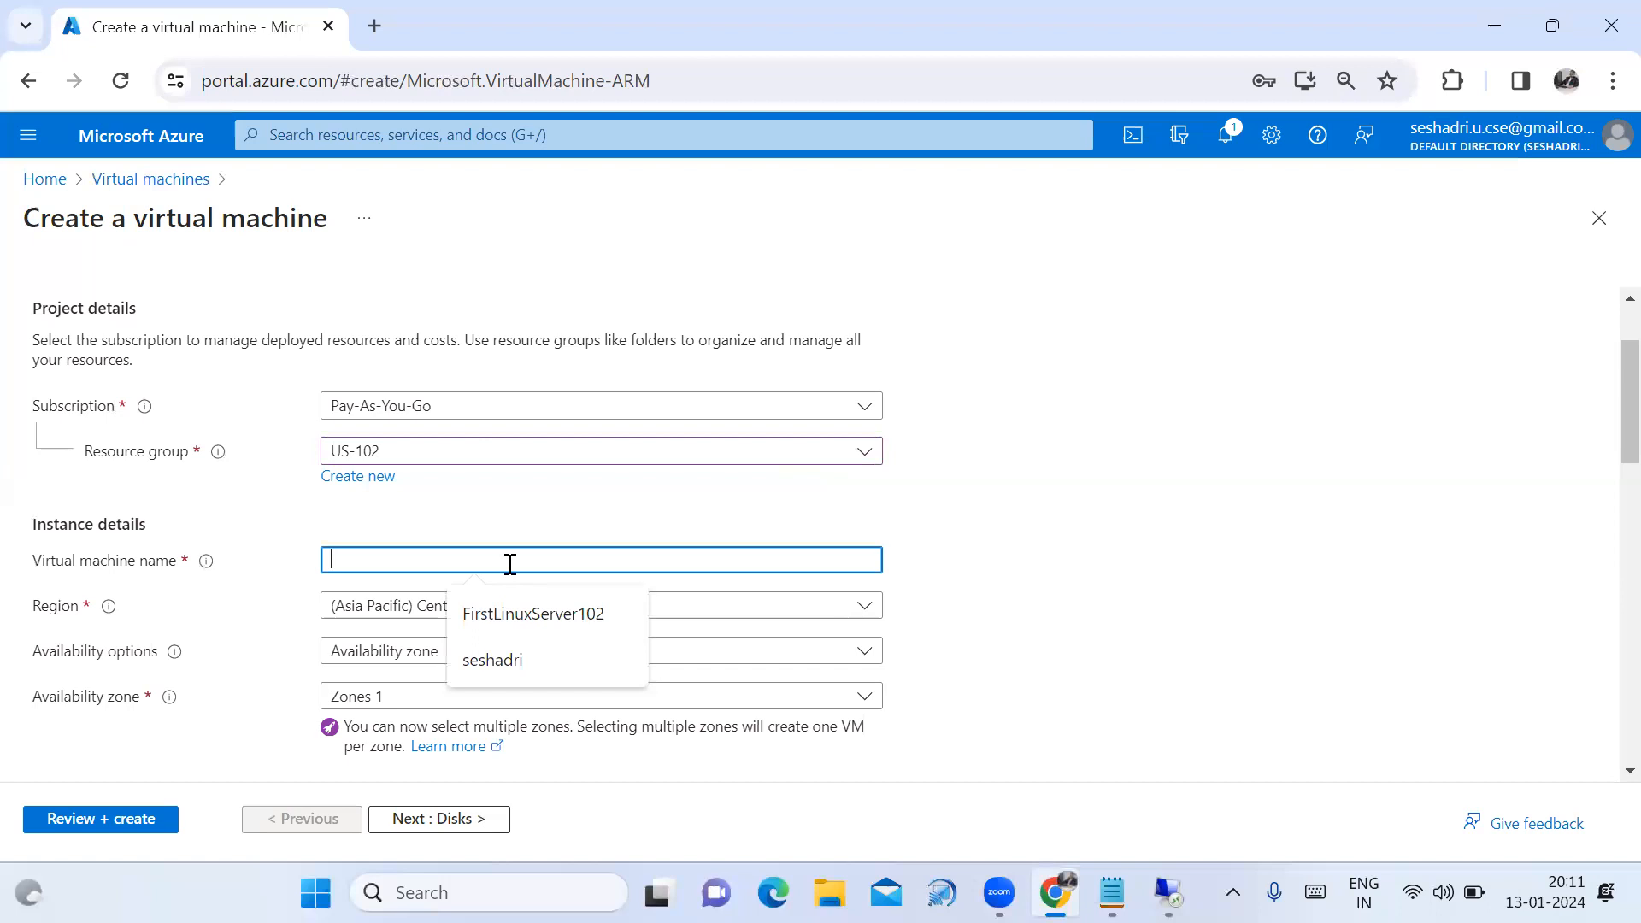
type("Wind")
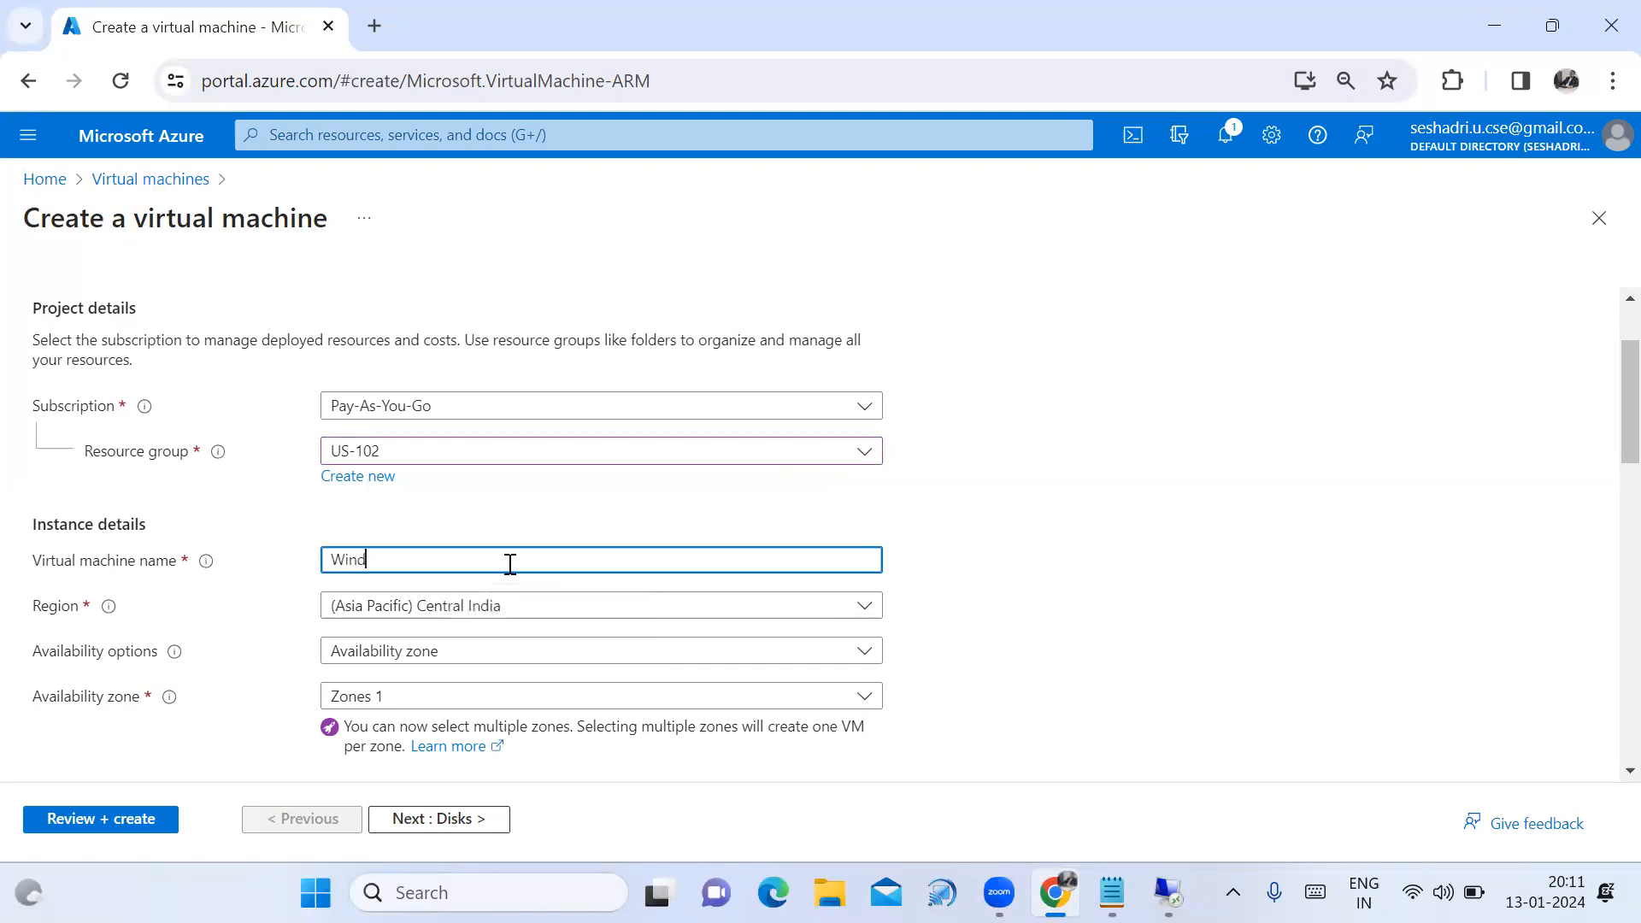
type("ows2")
Copy the name Windows2 into the notes on a new line below the IP address.
left_click_drag(401, 563, 316, 566)
key("ctrl+c")
left_click(1112, 892)
left_click(562, 611)
key("Return")
key("ctrl+v")
key("Return")
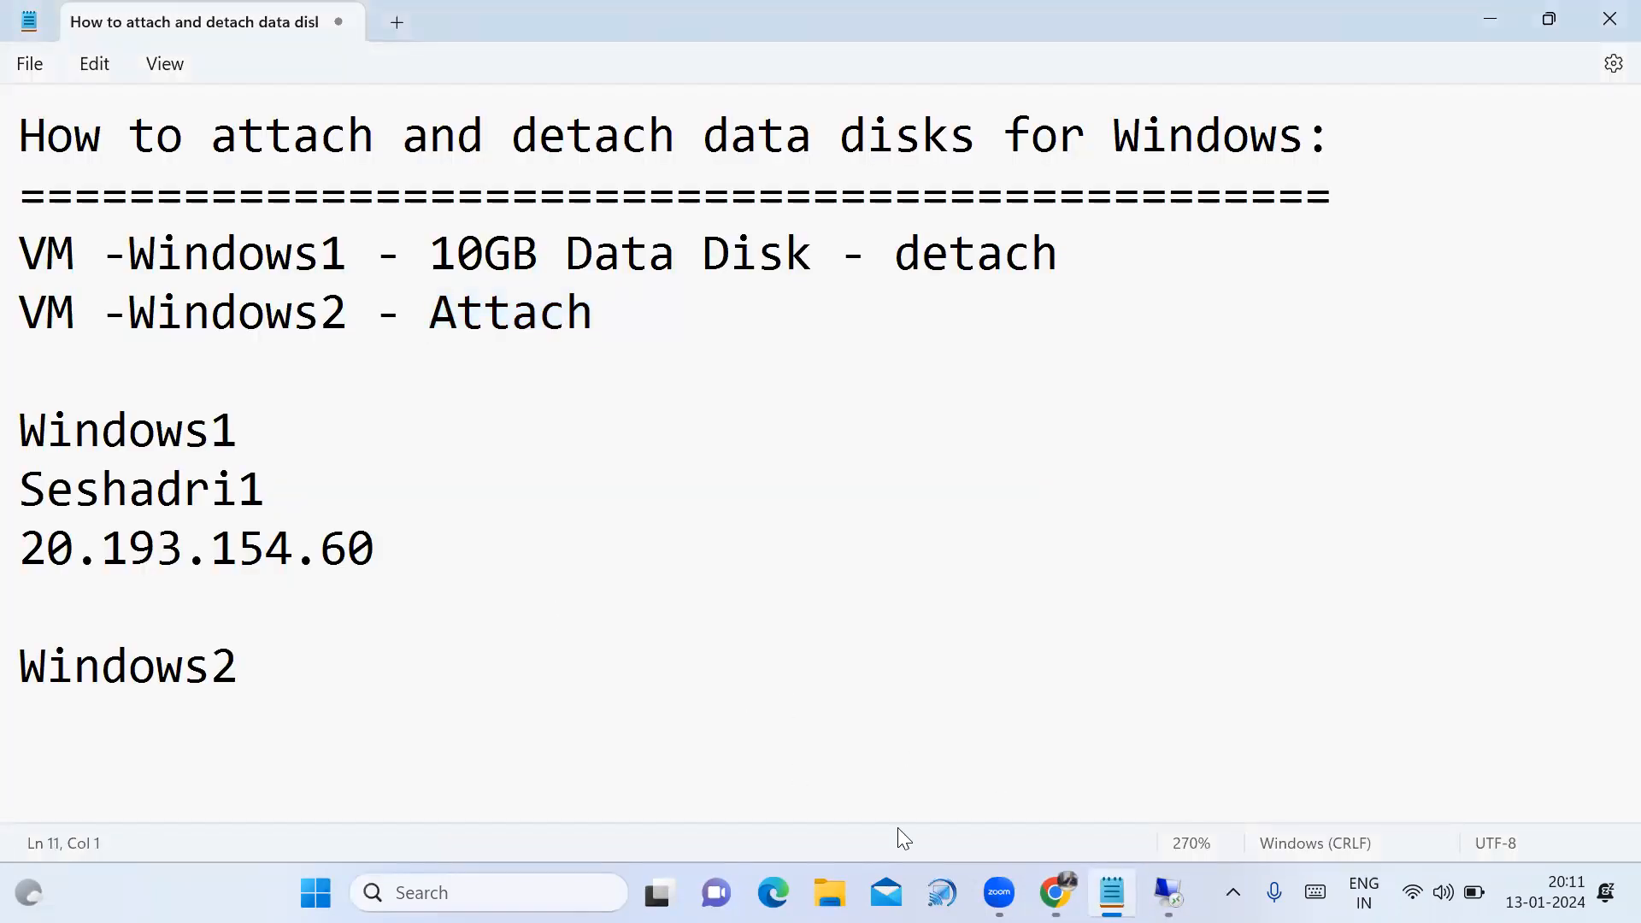
key("alt+Tab")
Scroll down the Windows2 VM form toward the administrator account fields.
scroll(586, 627, "down", 3)
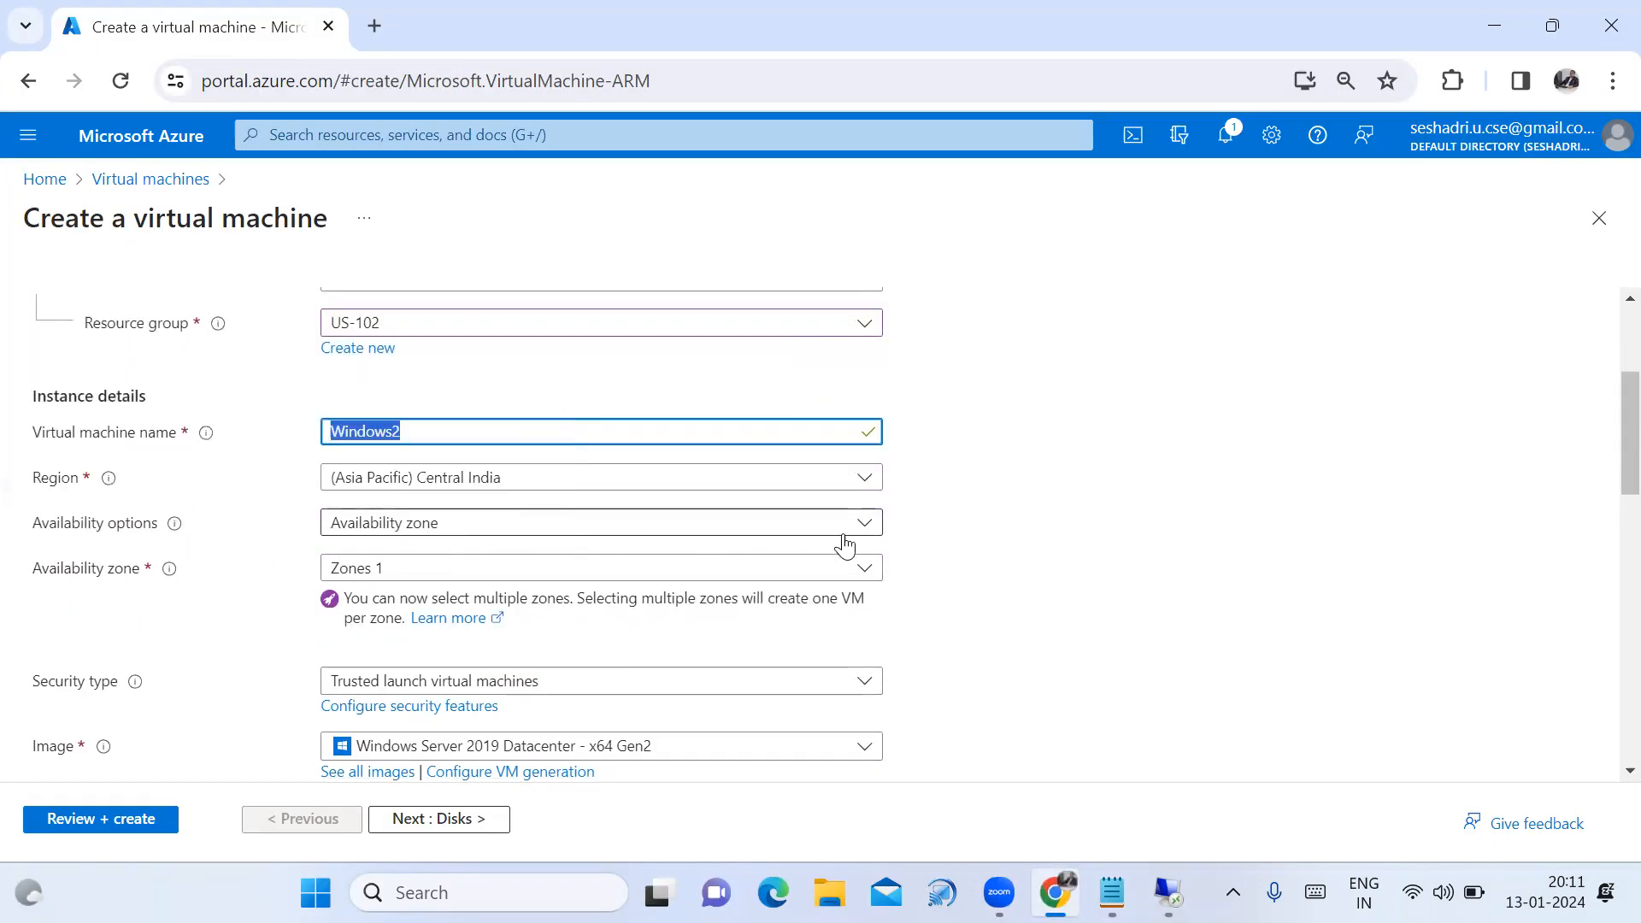
left_click(1026, 623)
scroll(983, 650, "down", 3)
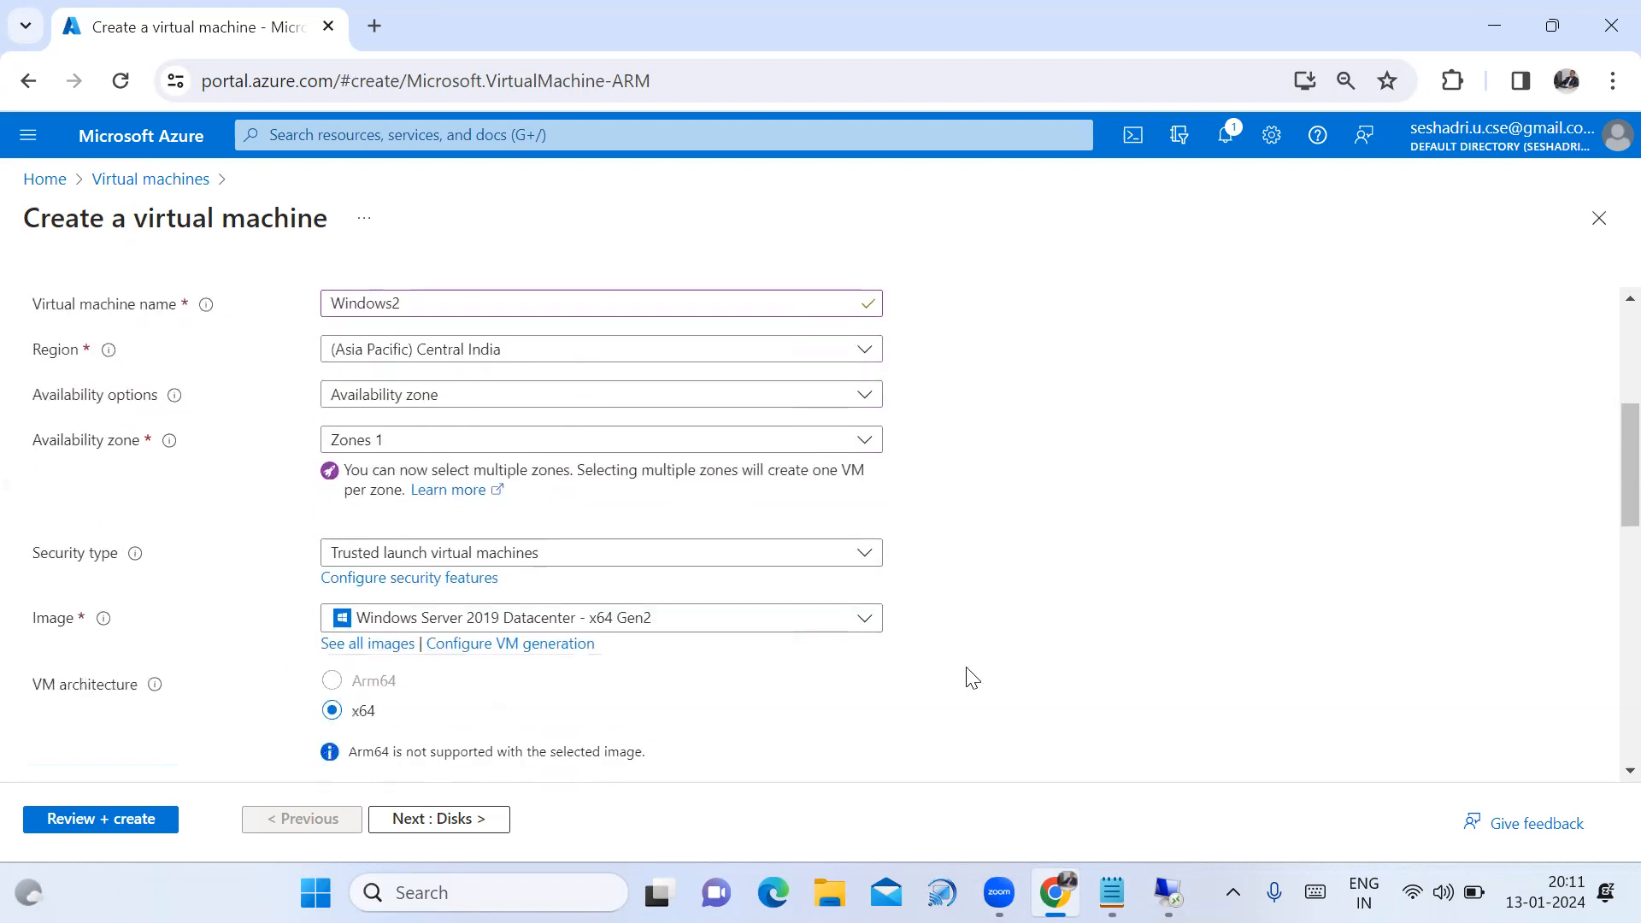
scroll(876, 713, "down", 1)
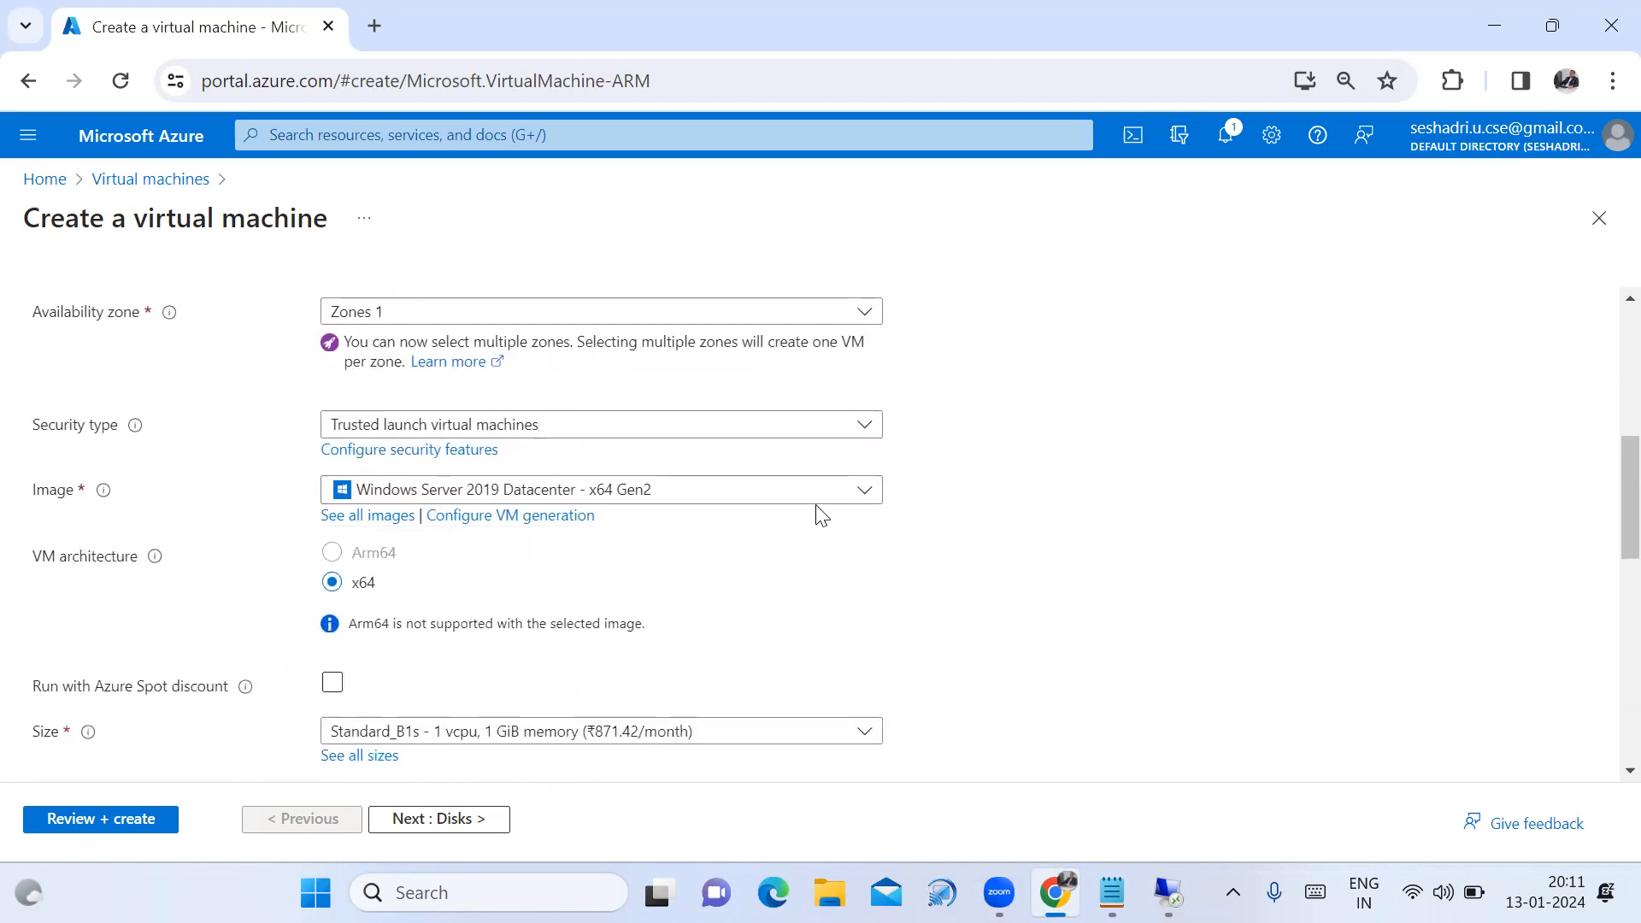
scroll(908, 601, "down", 2)
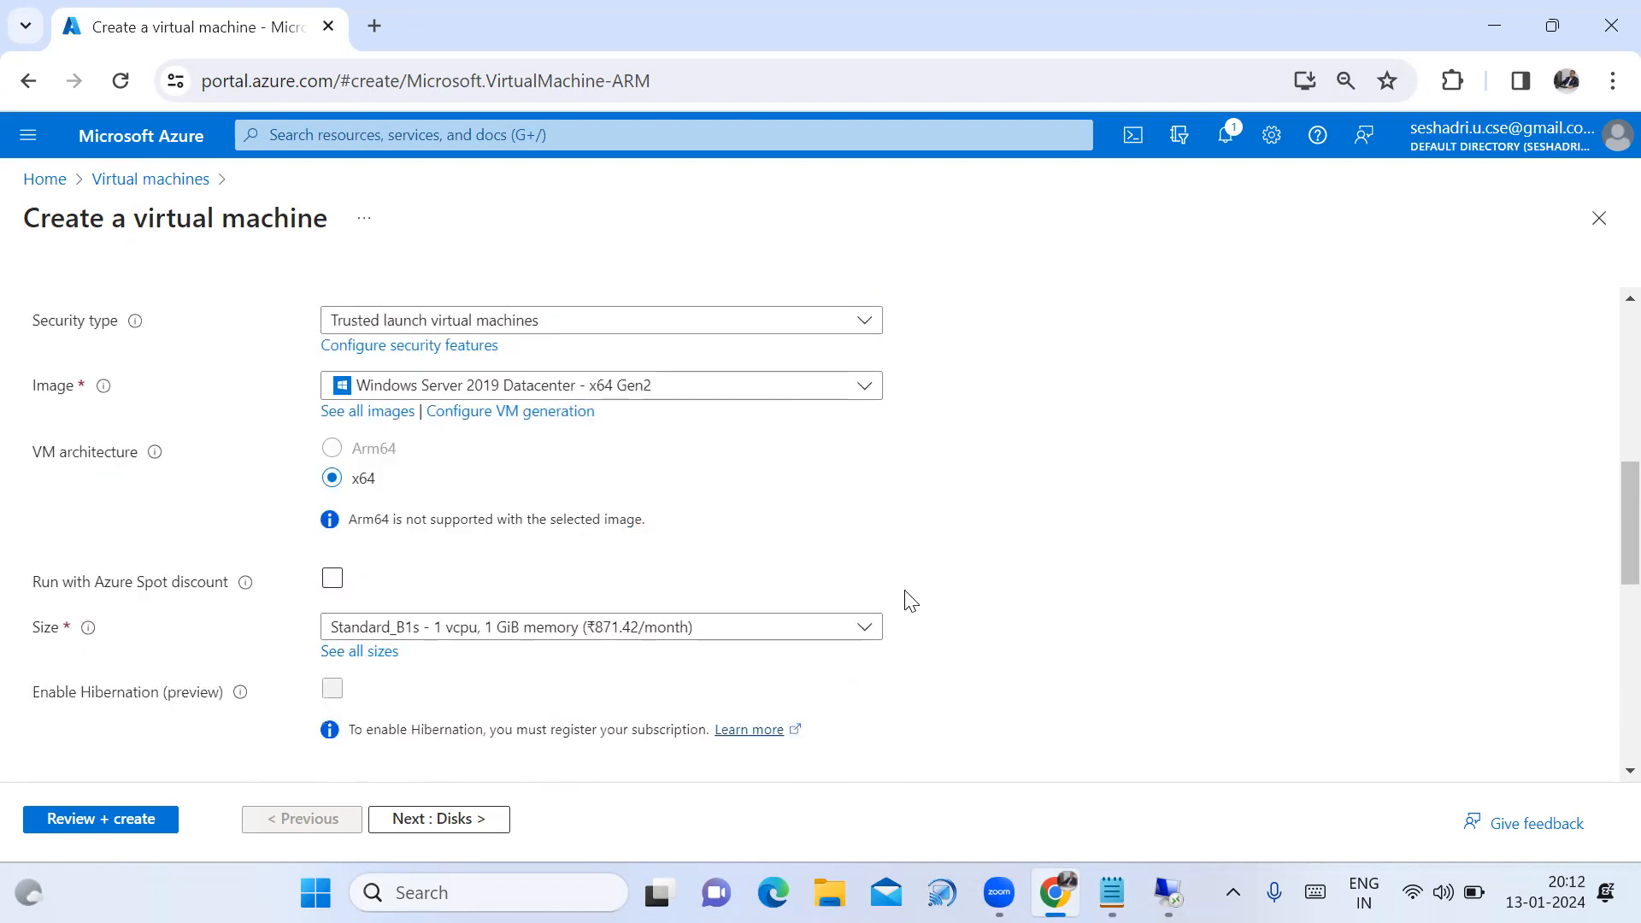
scroll(911, 606, "down", 1)
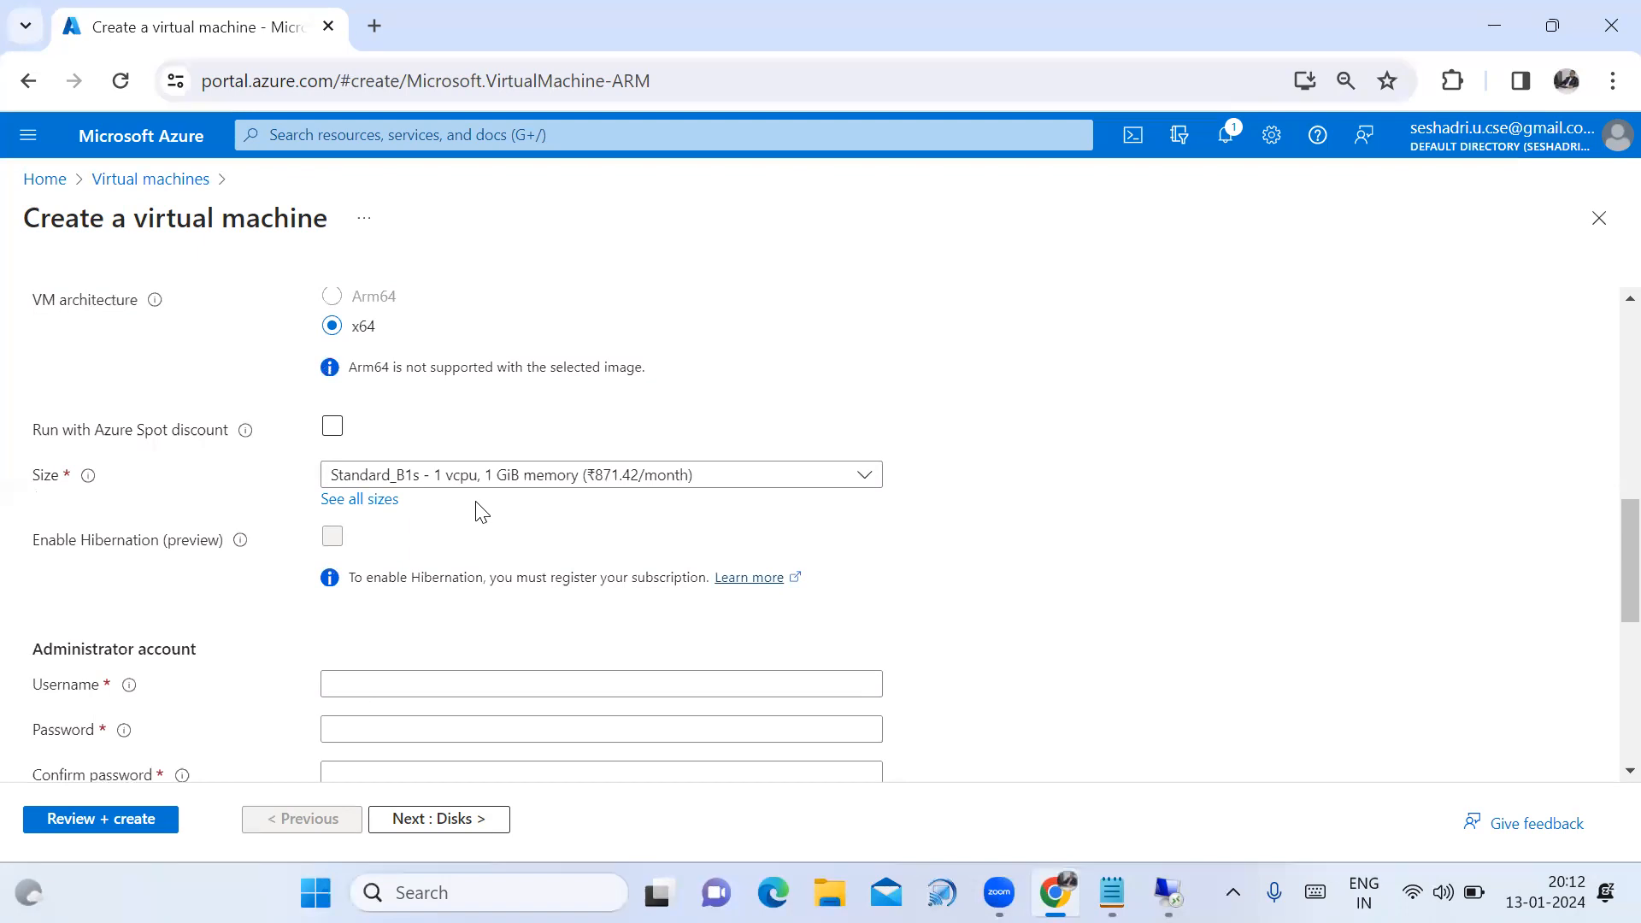
scroll(816, 585, "down", 1)
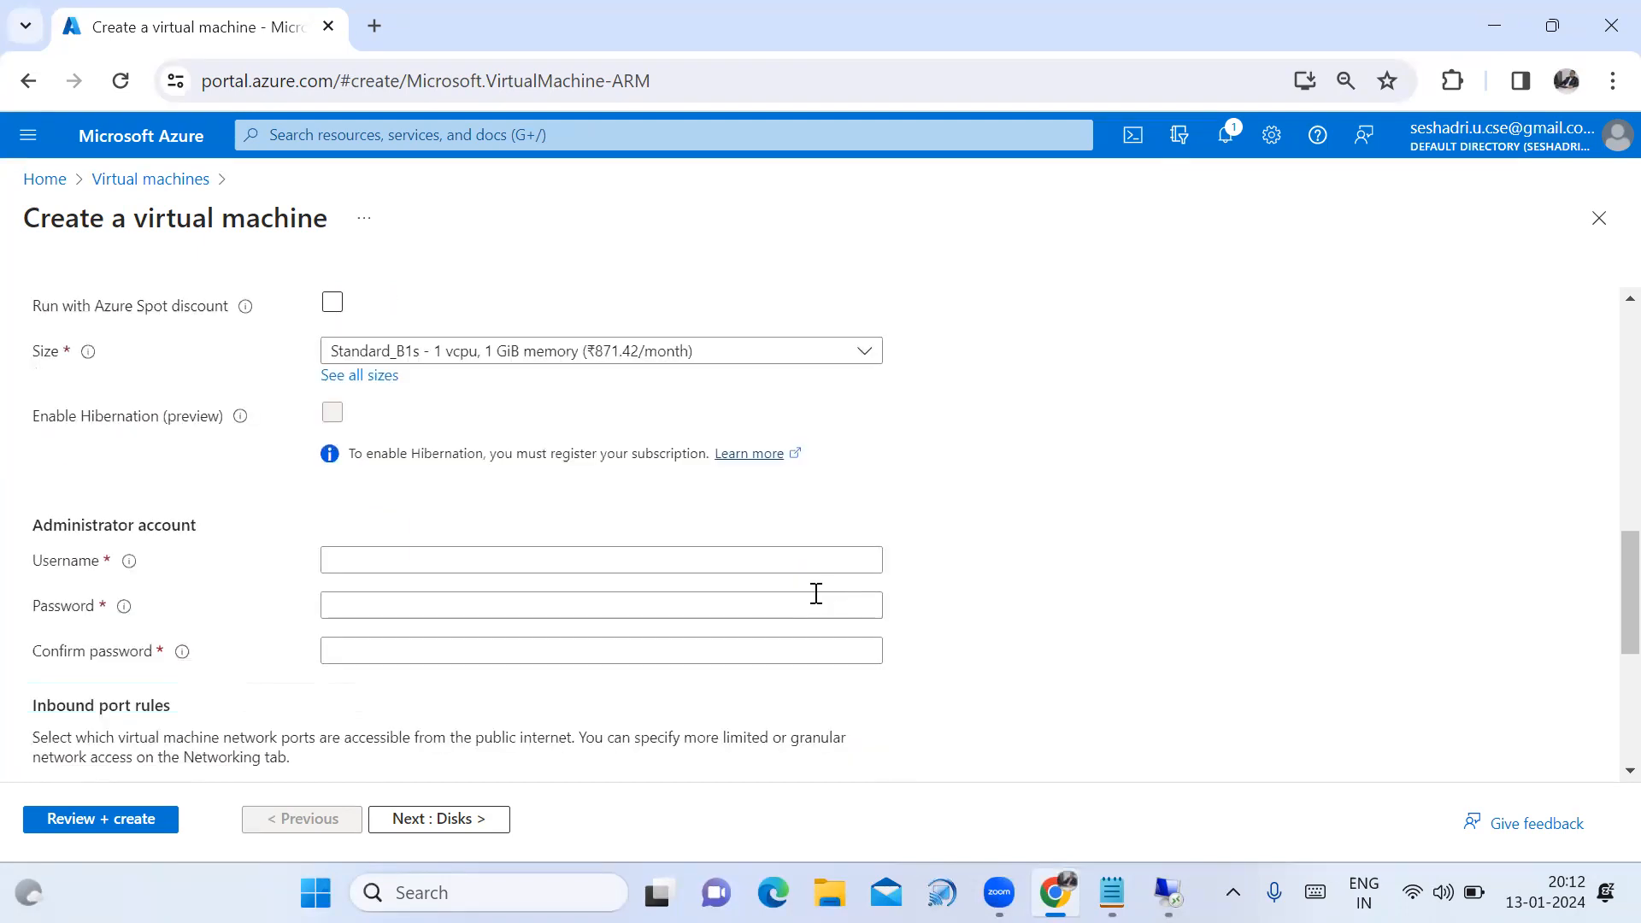
Enter the administrator username and copy it into the notes file.
left_click(623, 562)
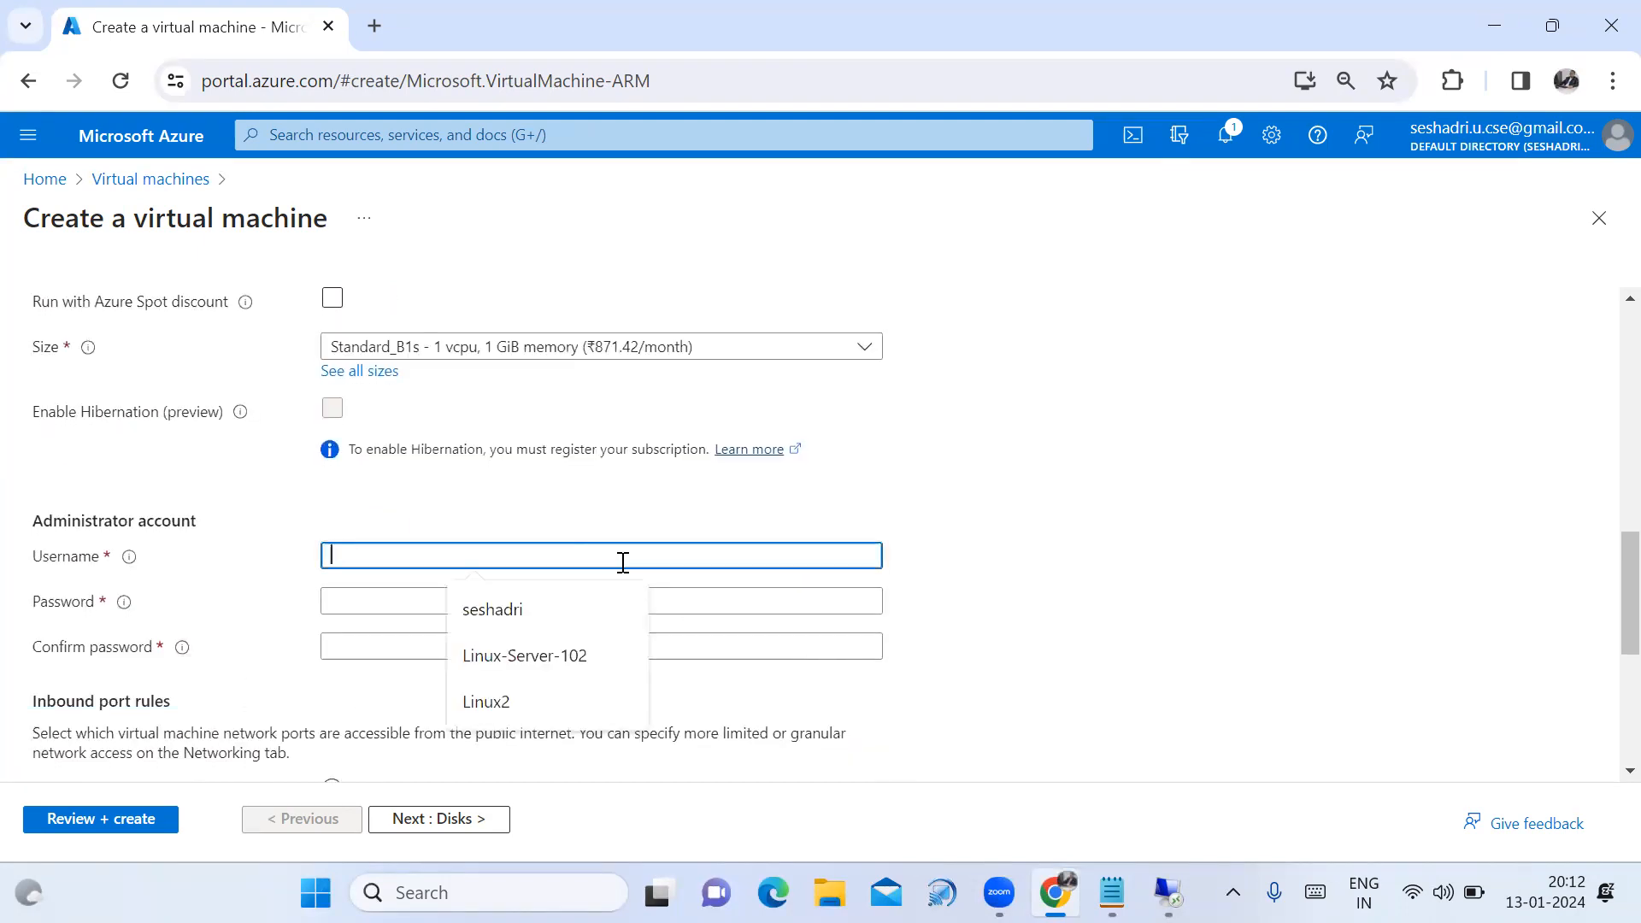
type("Se")
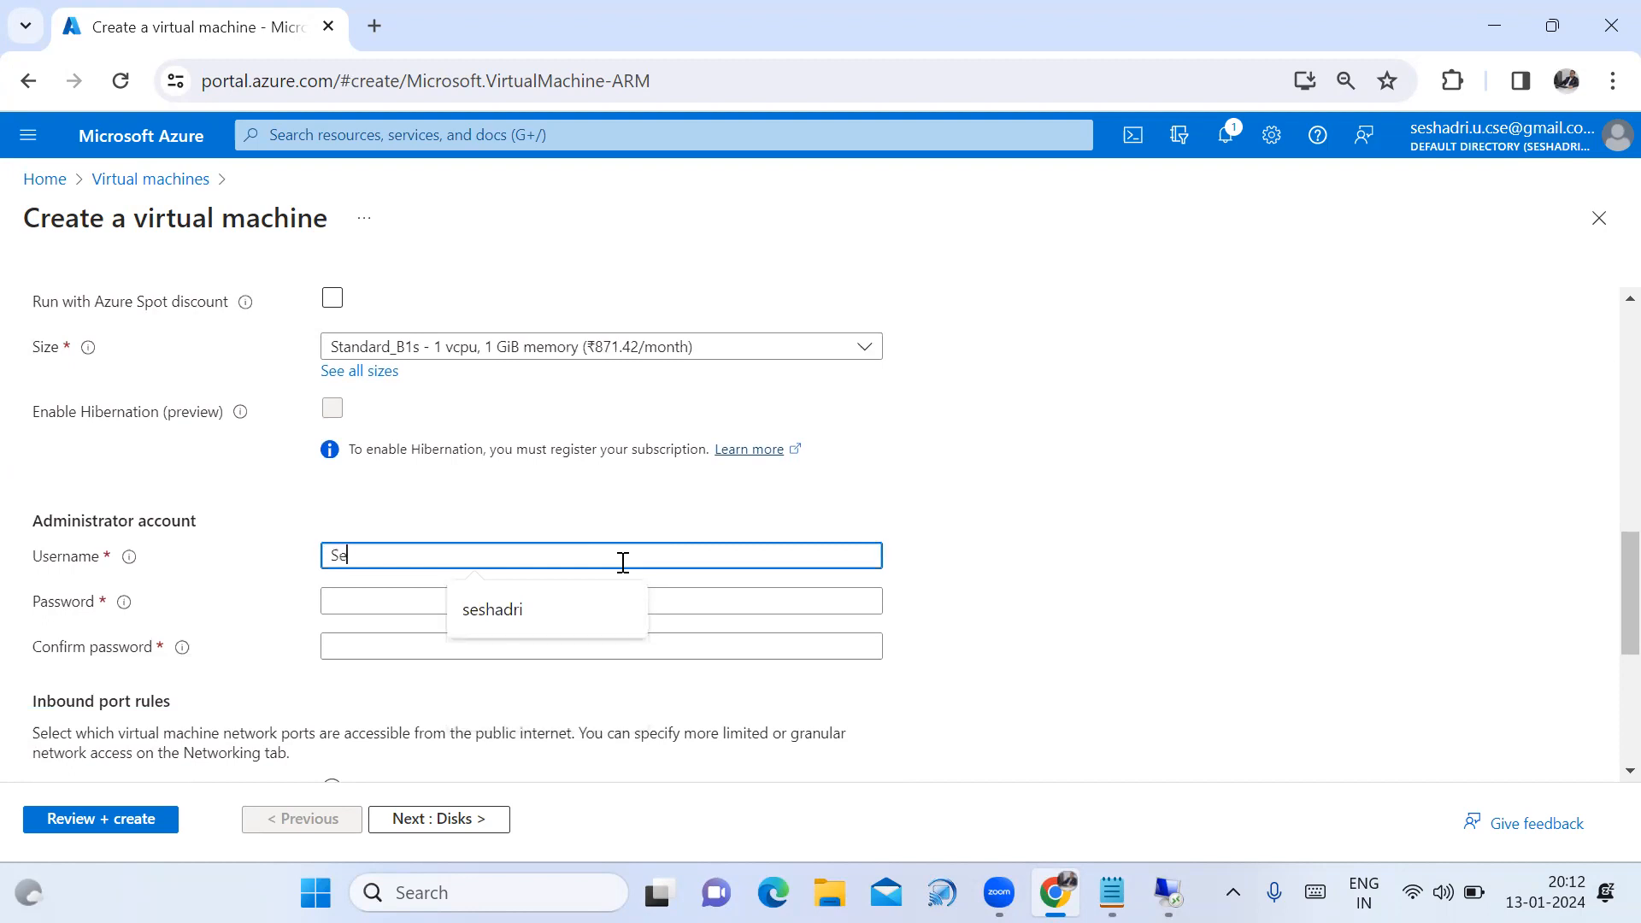
type("shadri2")
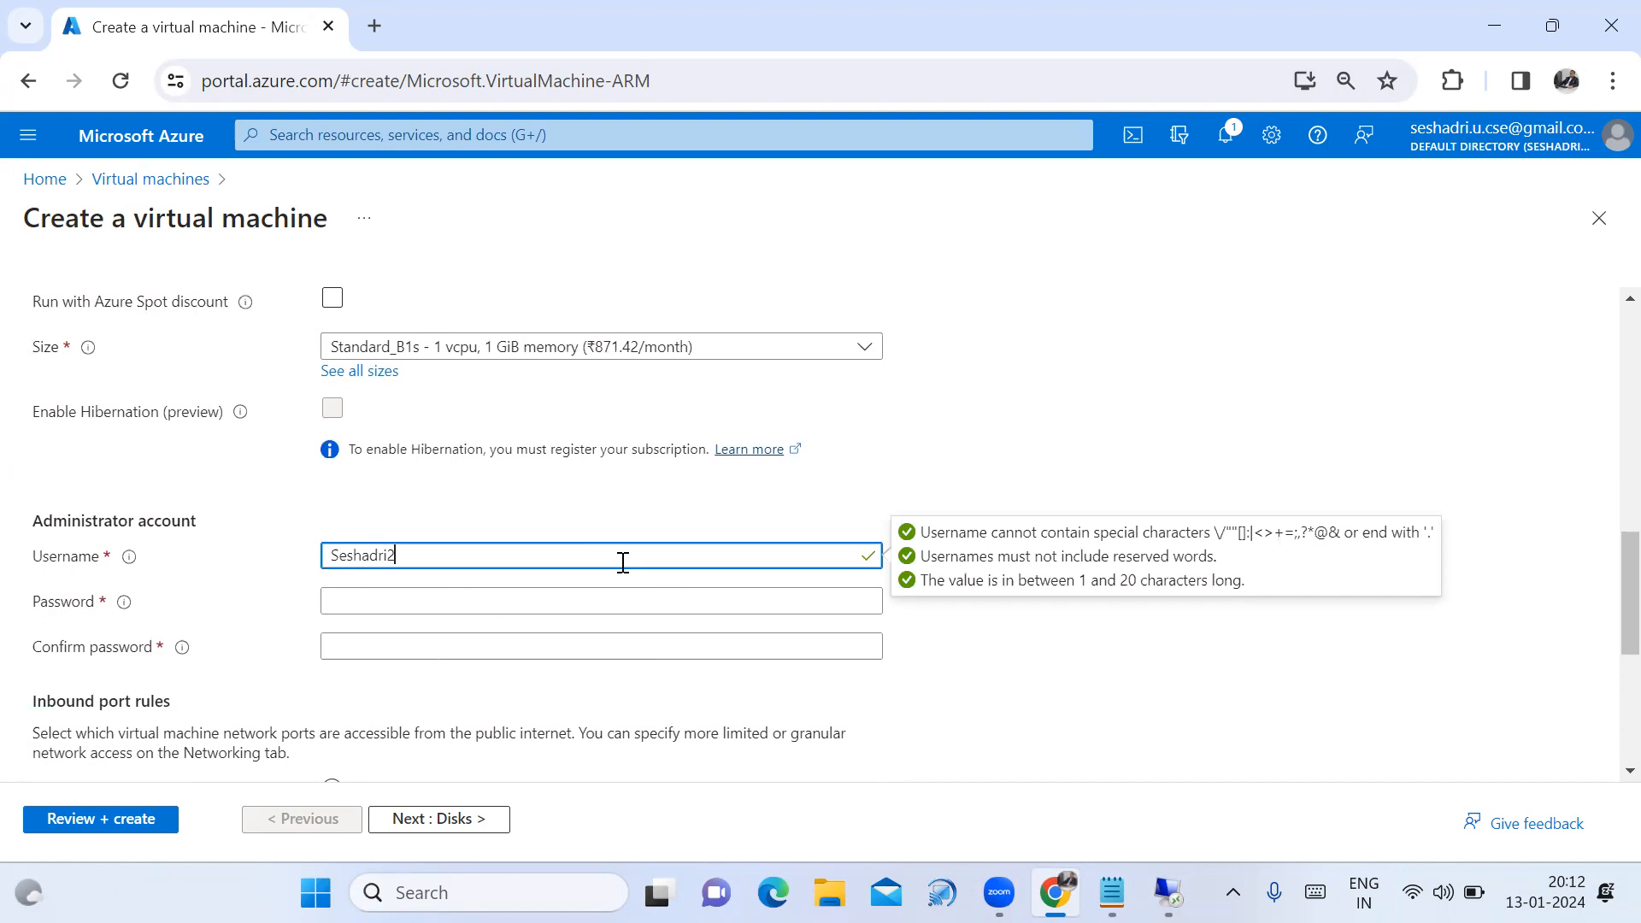
left_click_drag(493, 556, 324, 557)
key("ctrl+c")
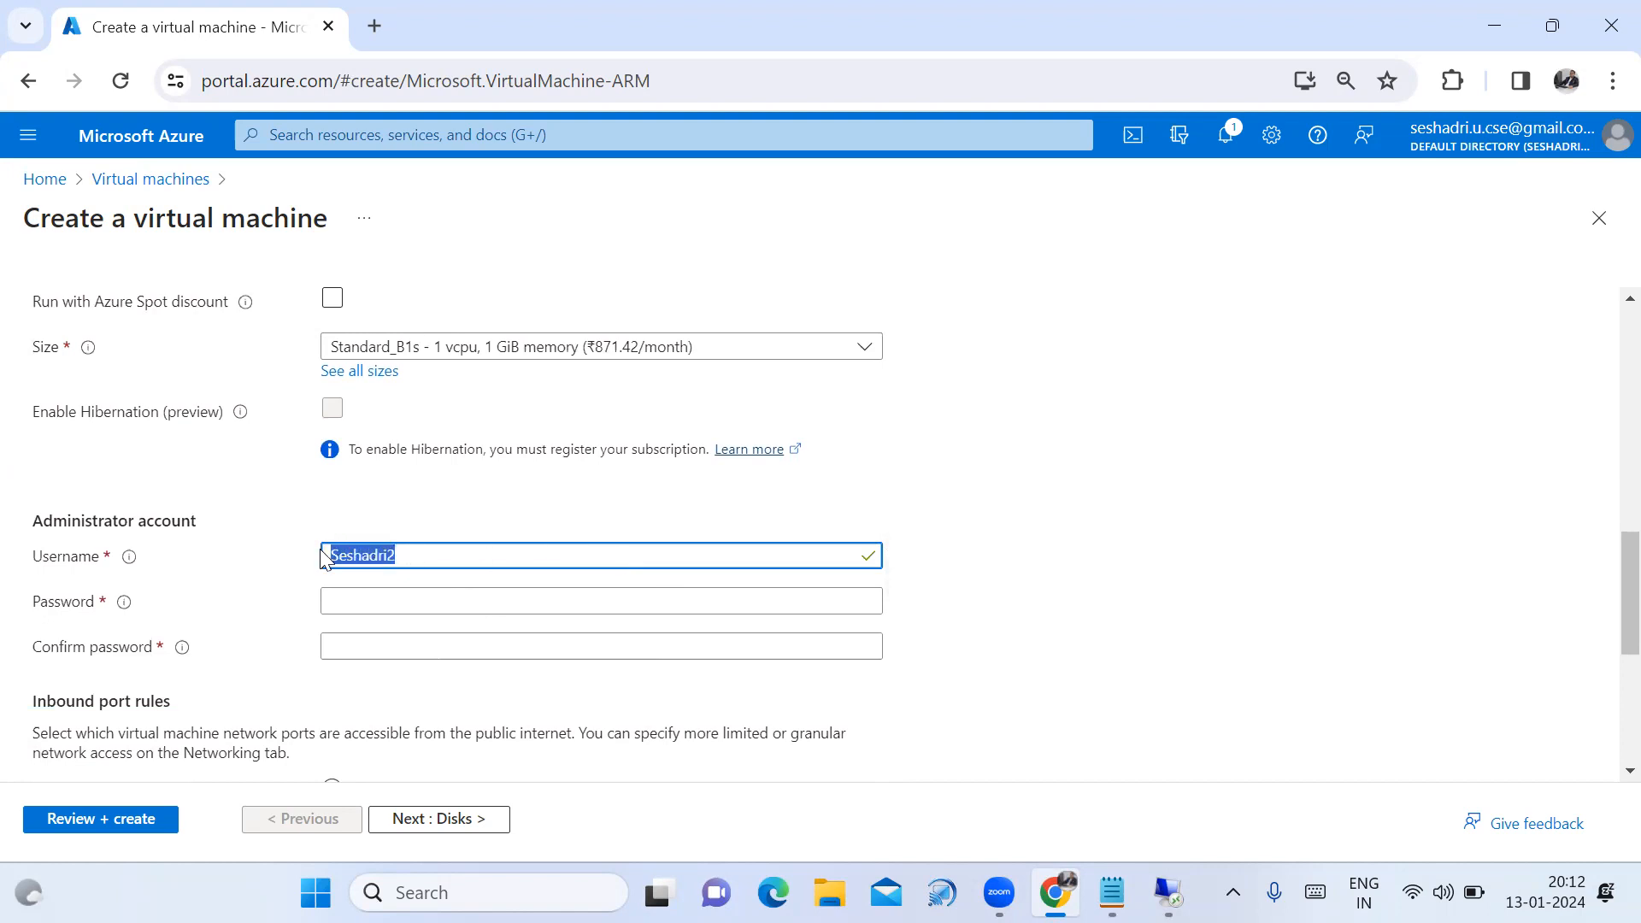
left_click(1112, 892)
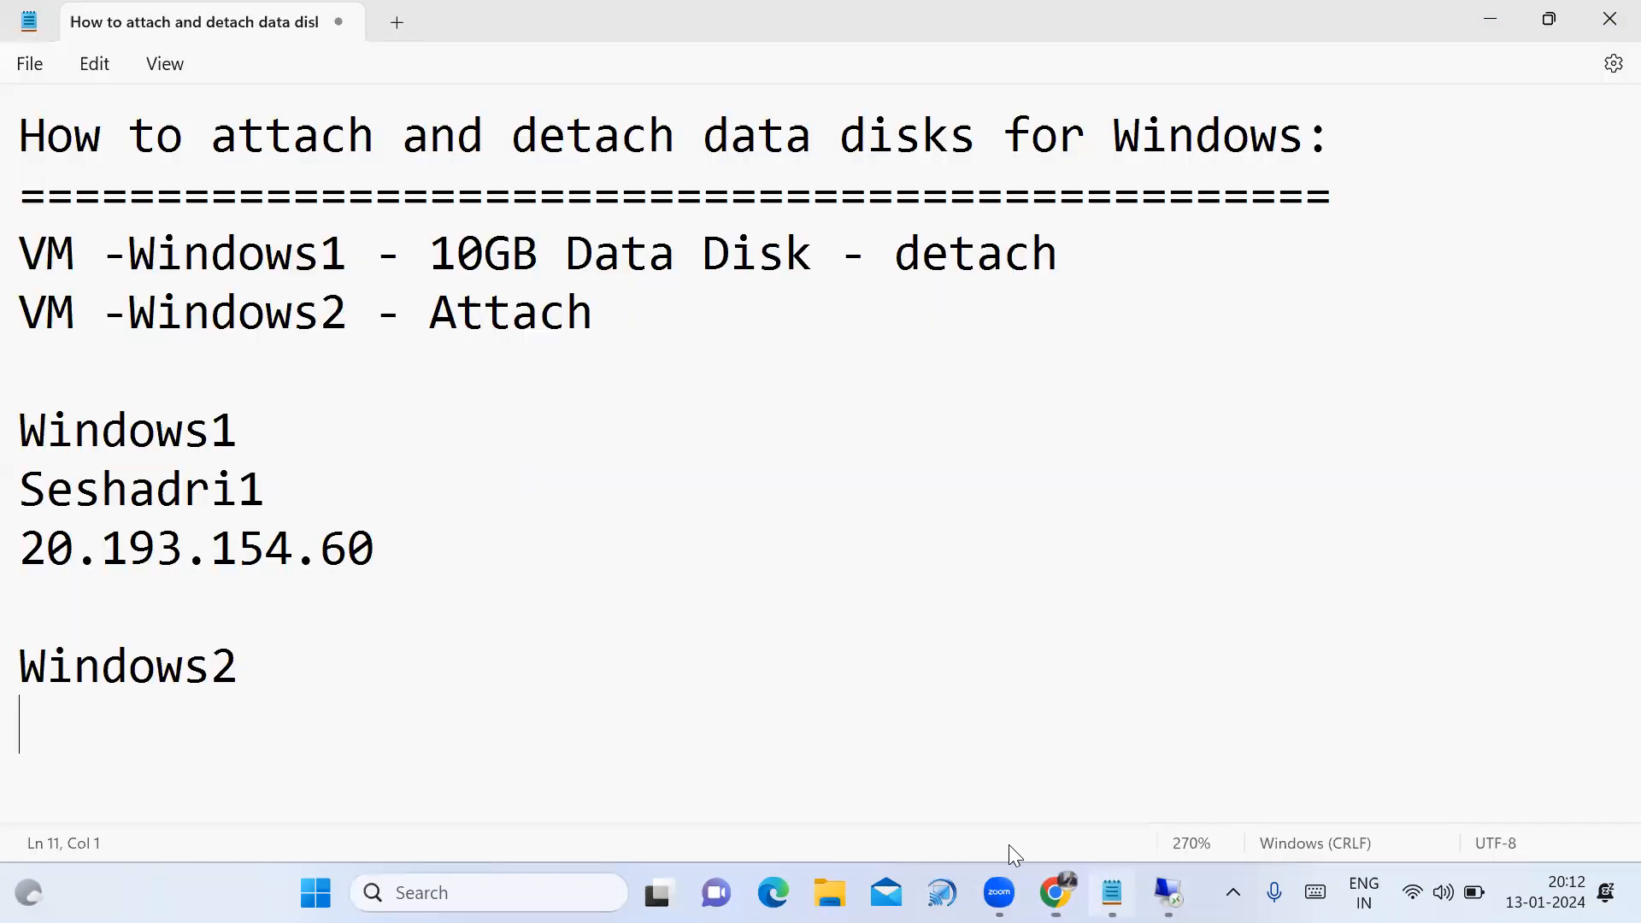
key("ctrl+v")
key("Return")
left_click(1055, 892)
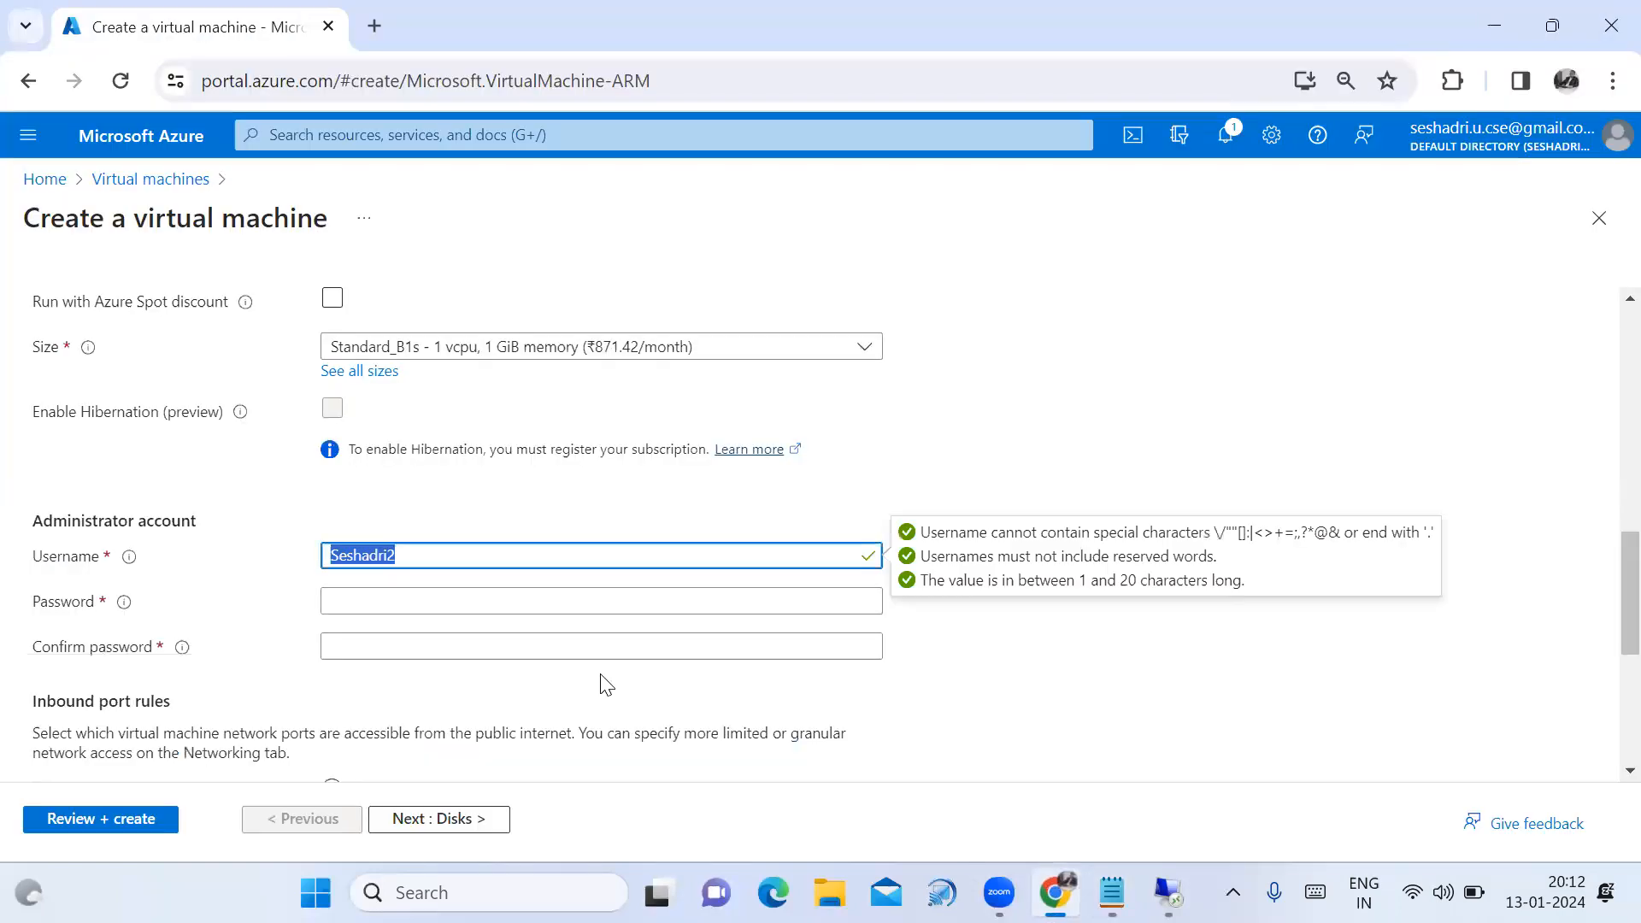
Enter the administrator password and a matching confirmation password.
left_click(567, 598)
type("•••")
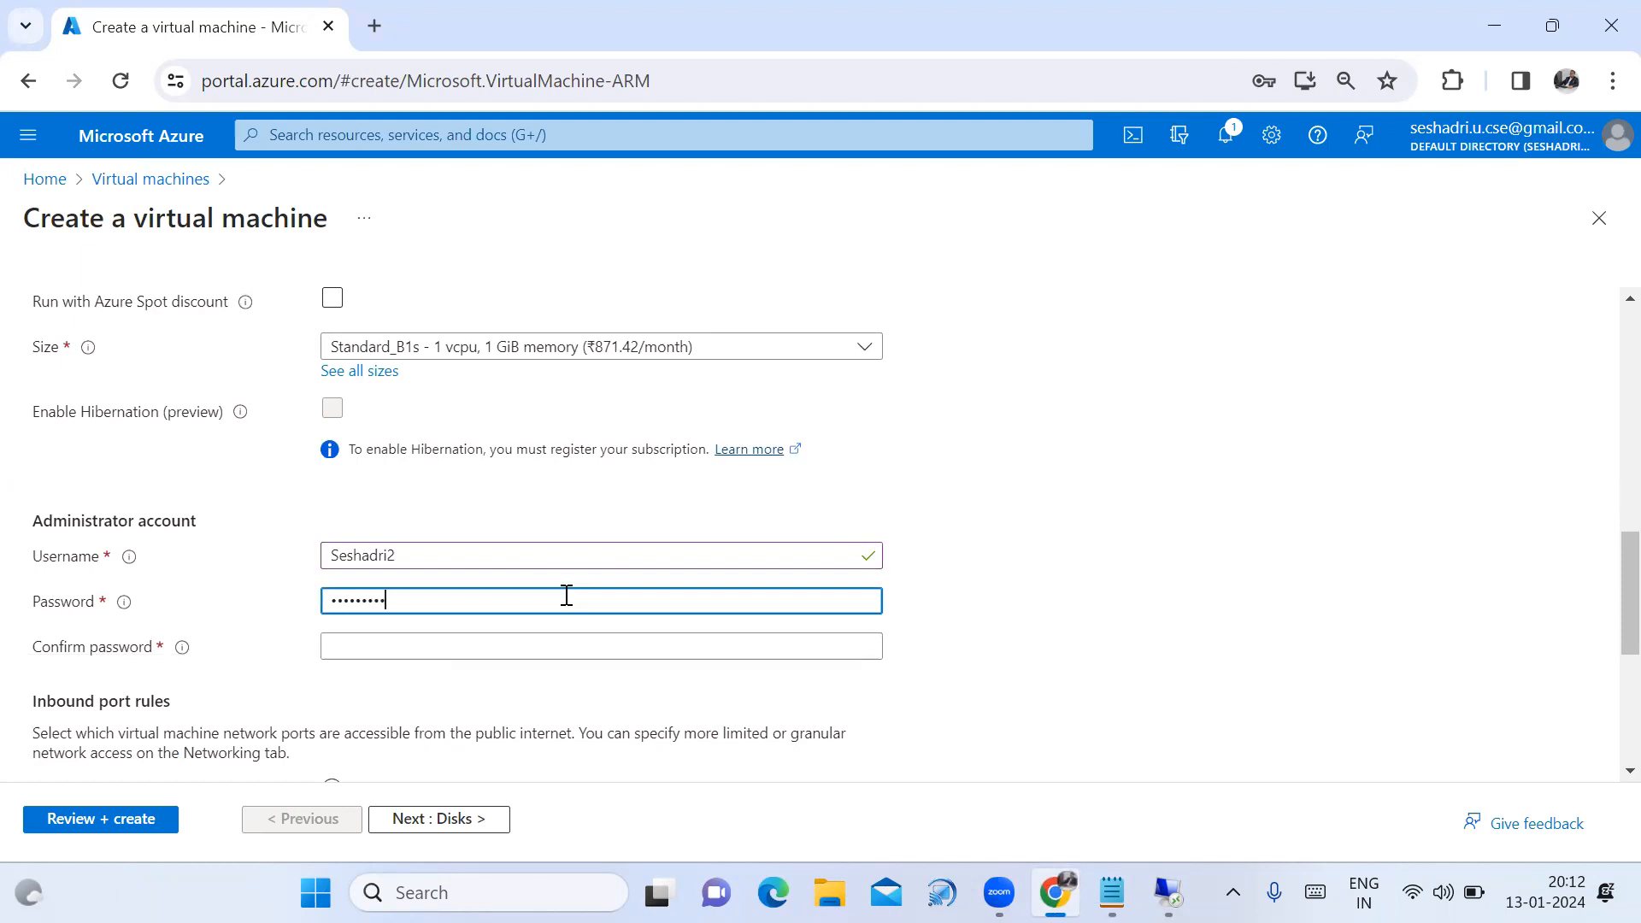
left_click(553, 641)
type("•")
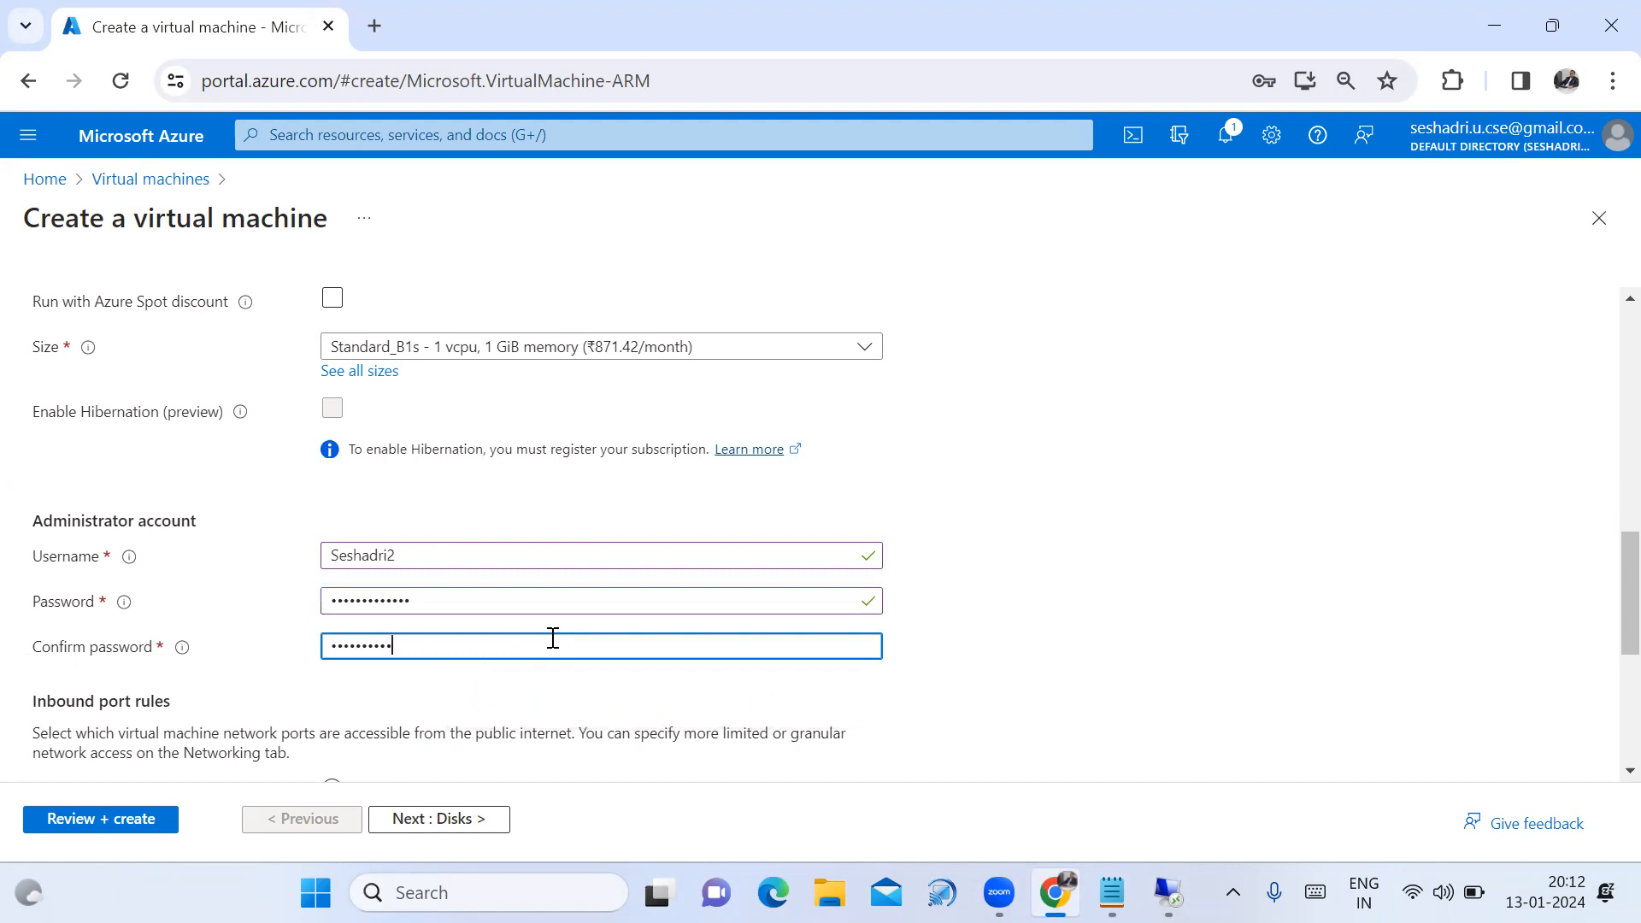
type("•")
left_click(1126, 713)
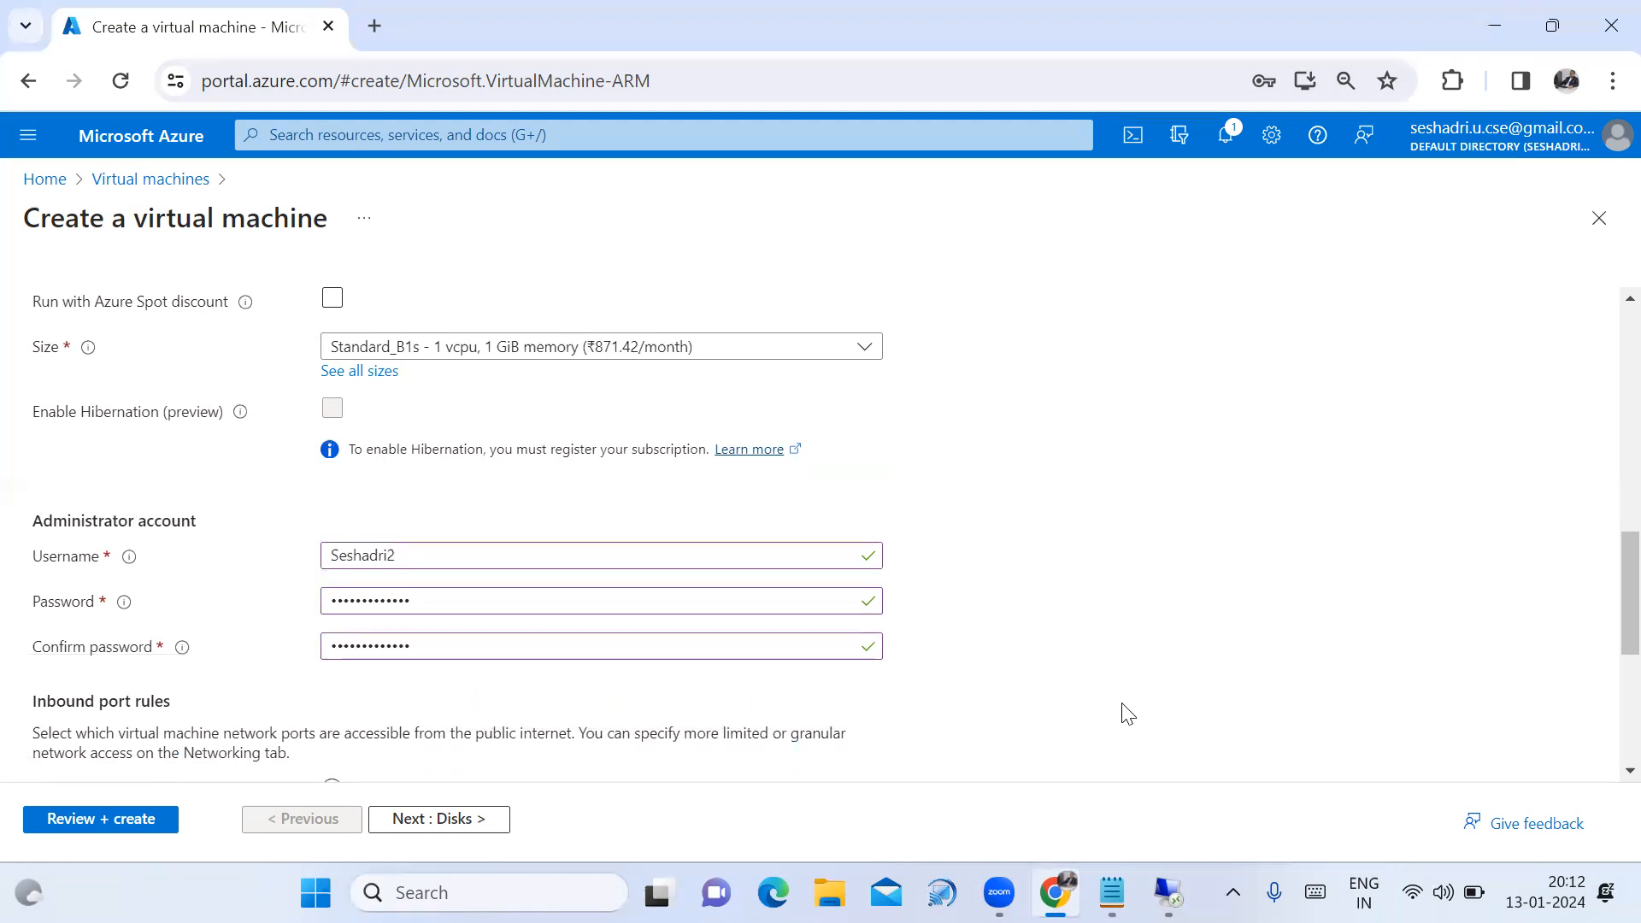
scroll(994, 689, "down", 5)
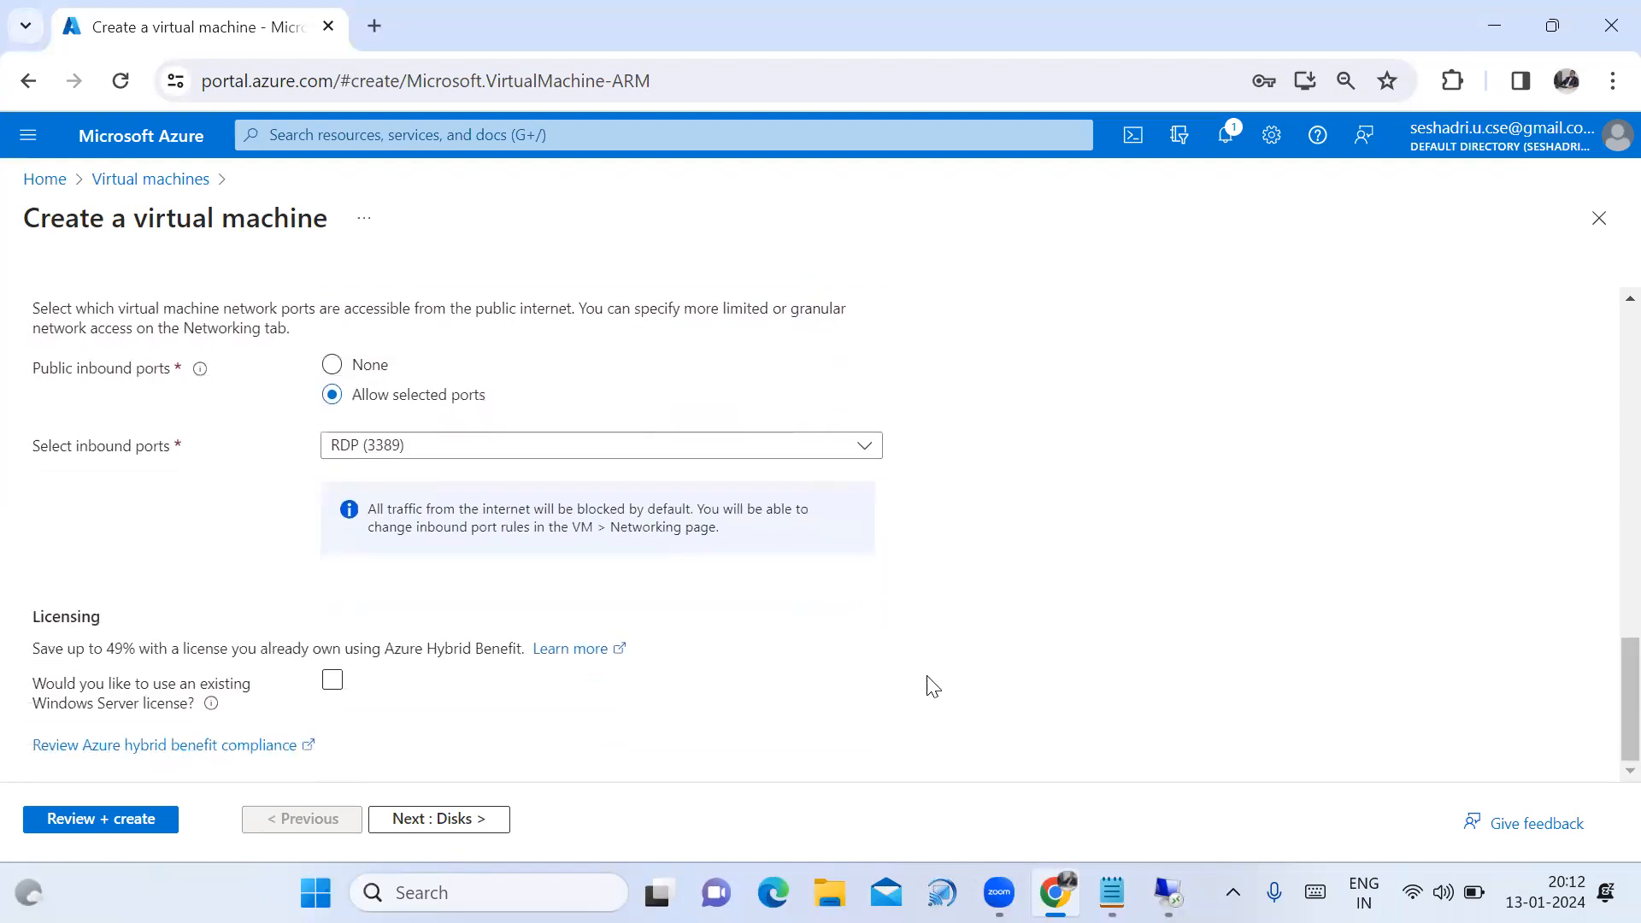
Move to the Disks settings, dismissing the browser's save-password offer.
left_click(443, 823)
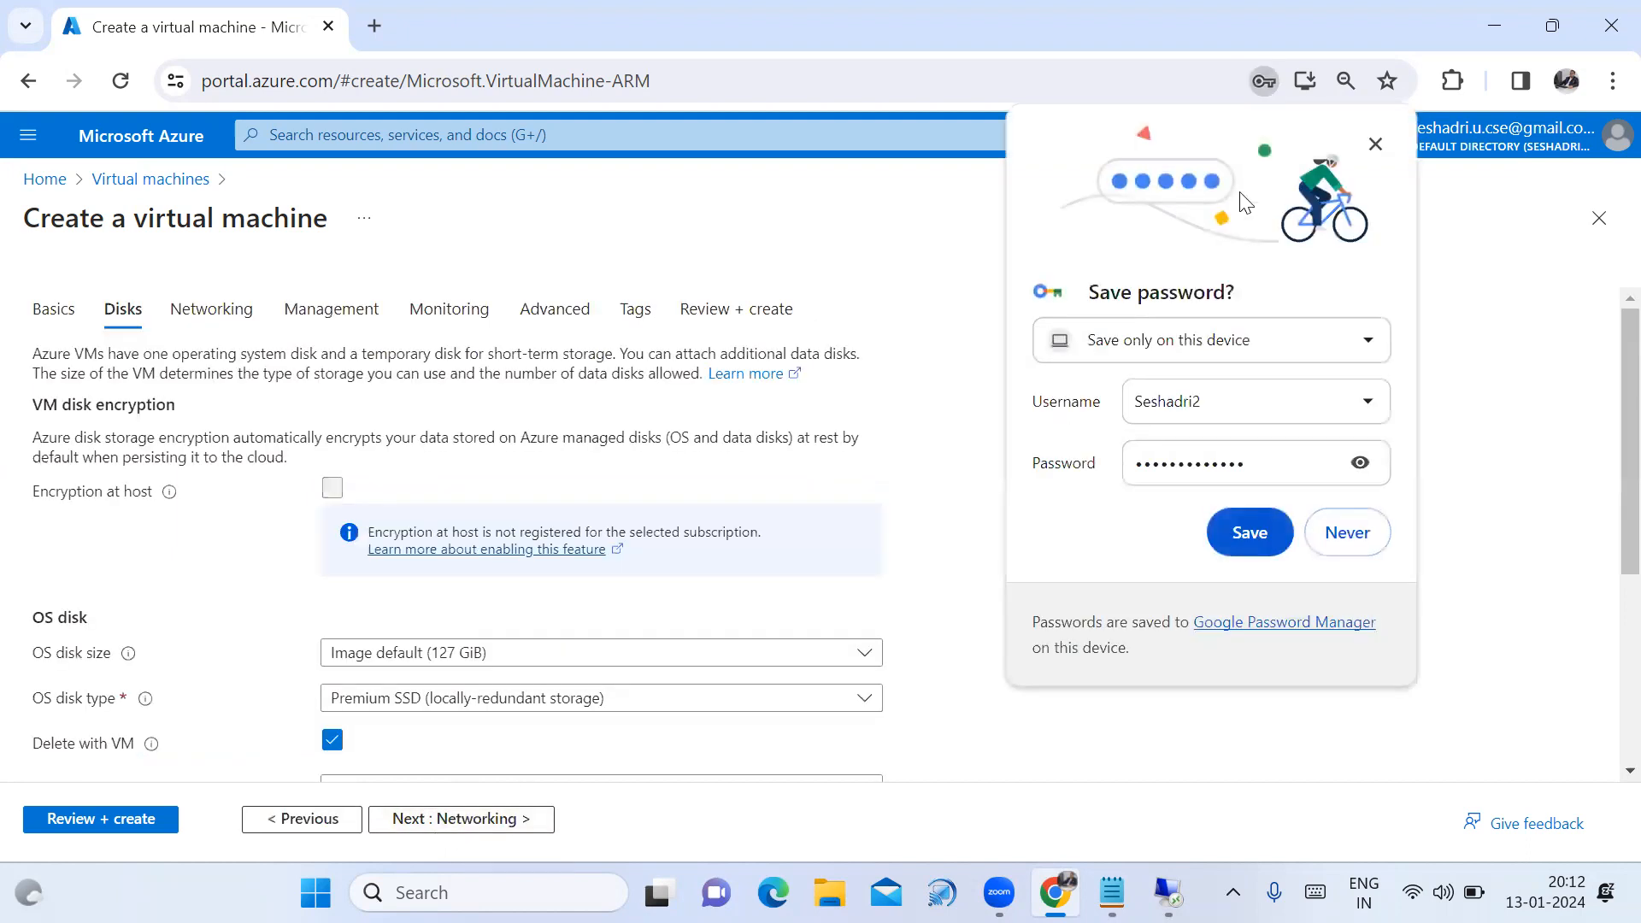
left_click(1375, 143)
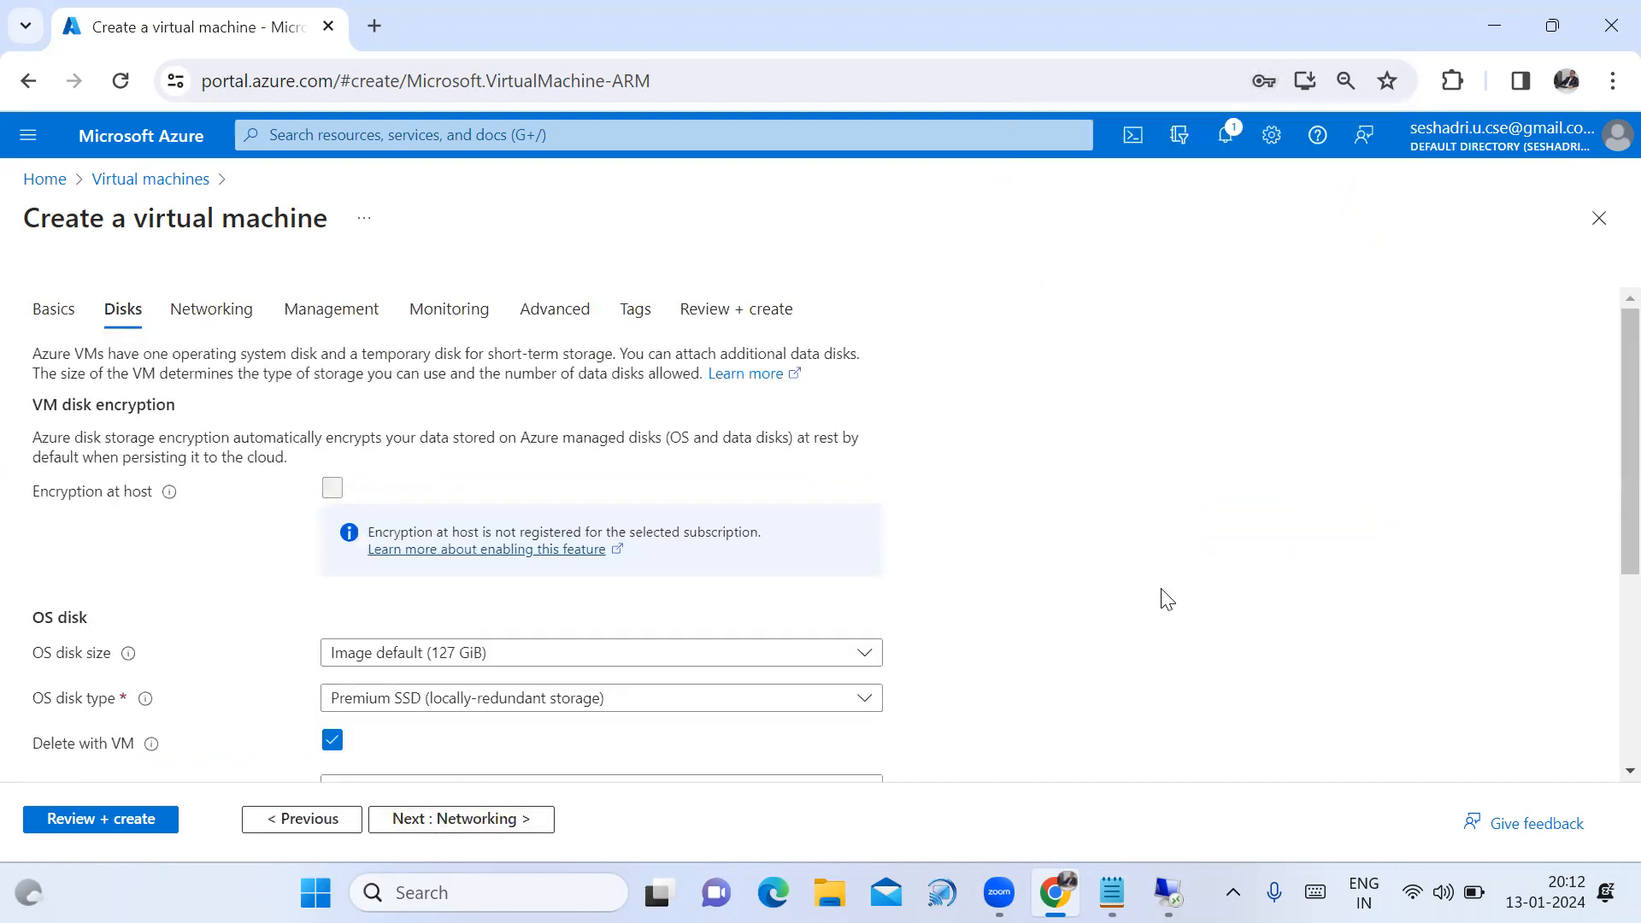
scroll(1162, 599, "down", 1)
scroll(1167, 599, "down", 1)
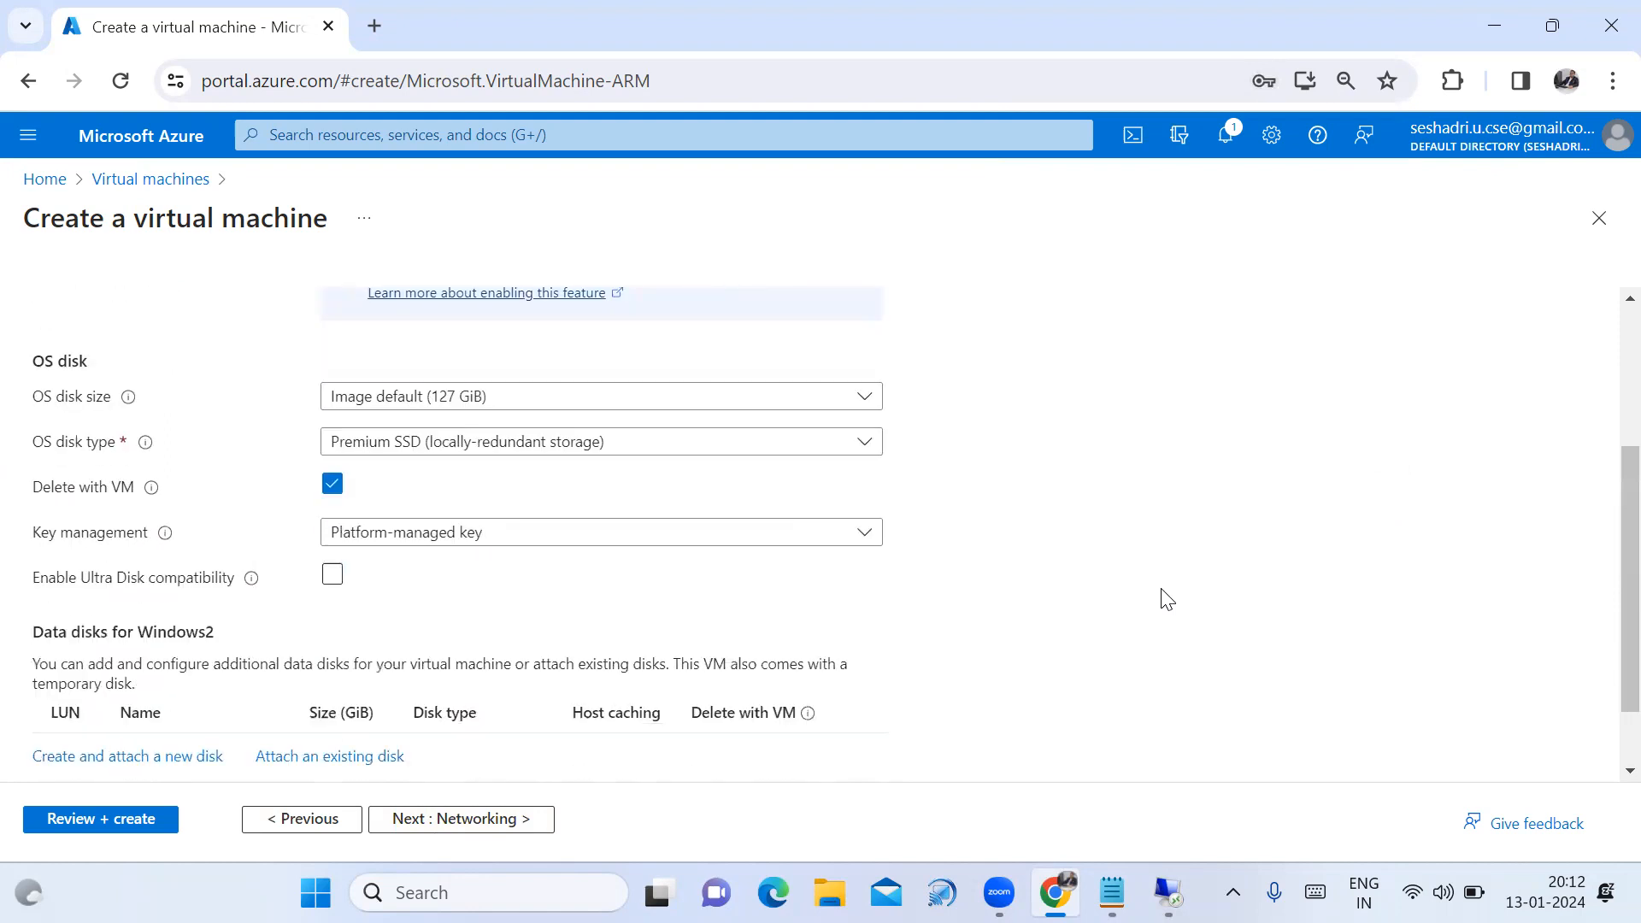
scroll(1167, 598, "down", 1)
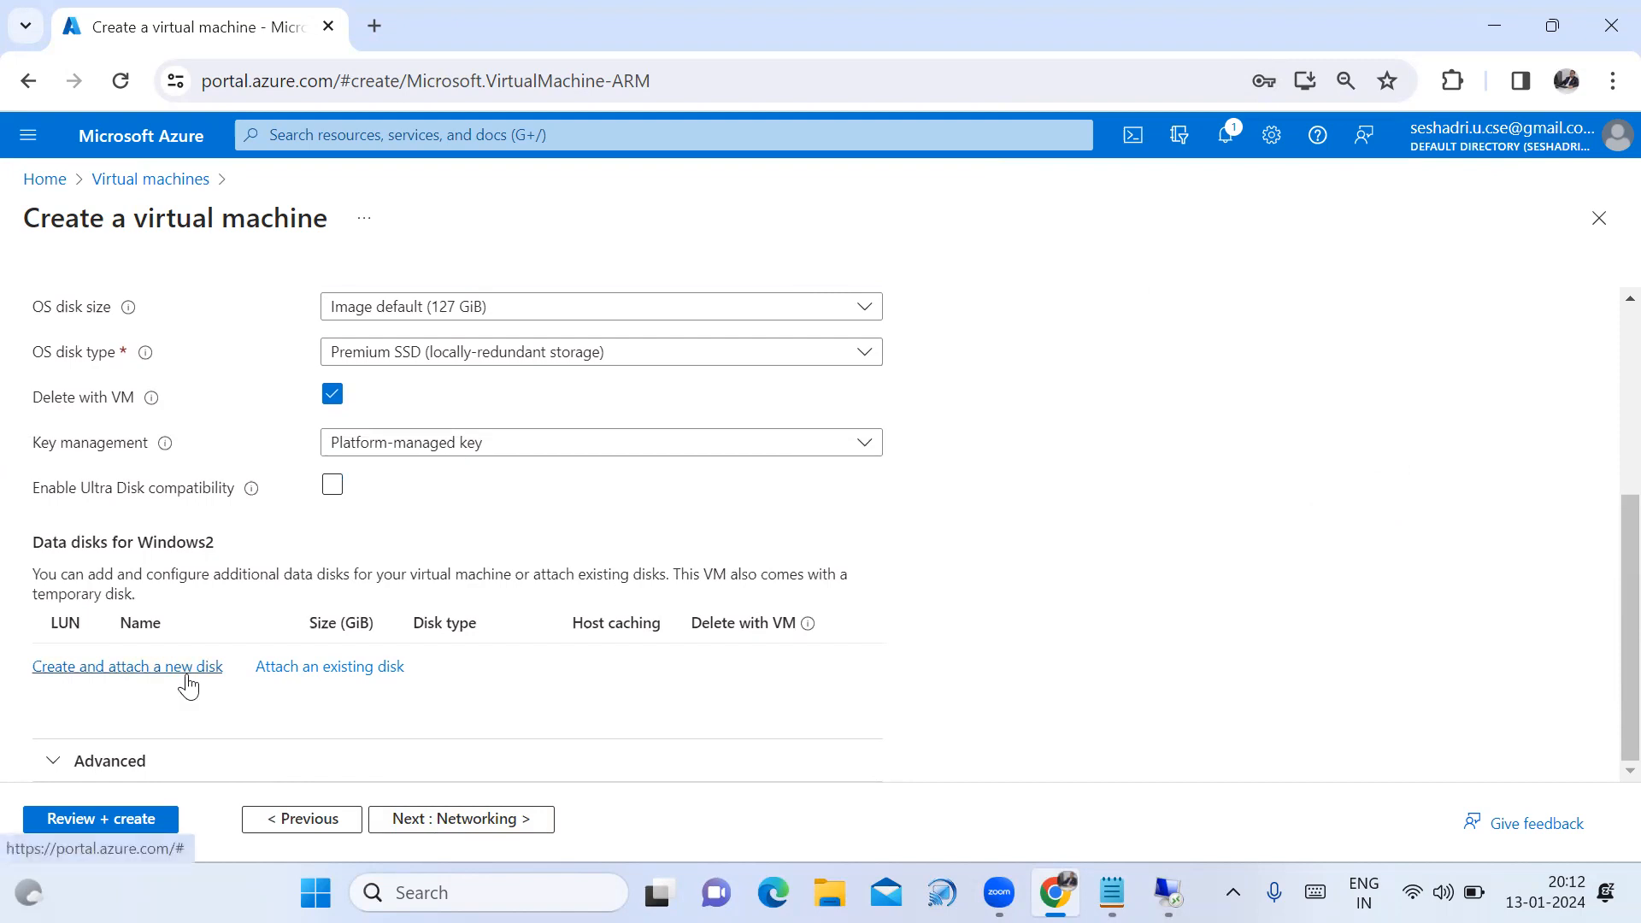
Attach existing disk Windows1_DataDisk_0 to Windows2 and run Review + create validation.
left_click(375, 676)
scroll(874, 728, "down", 1)
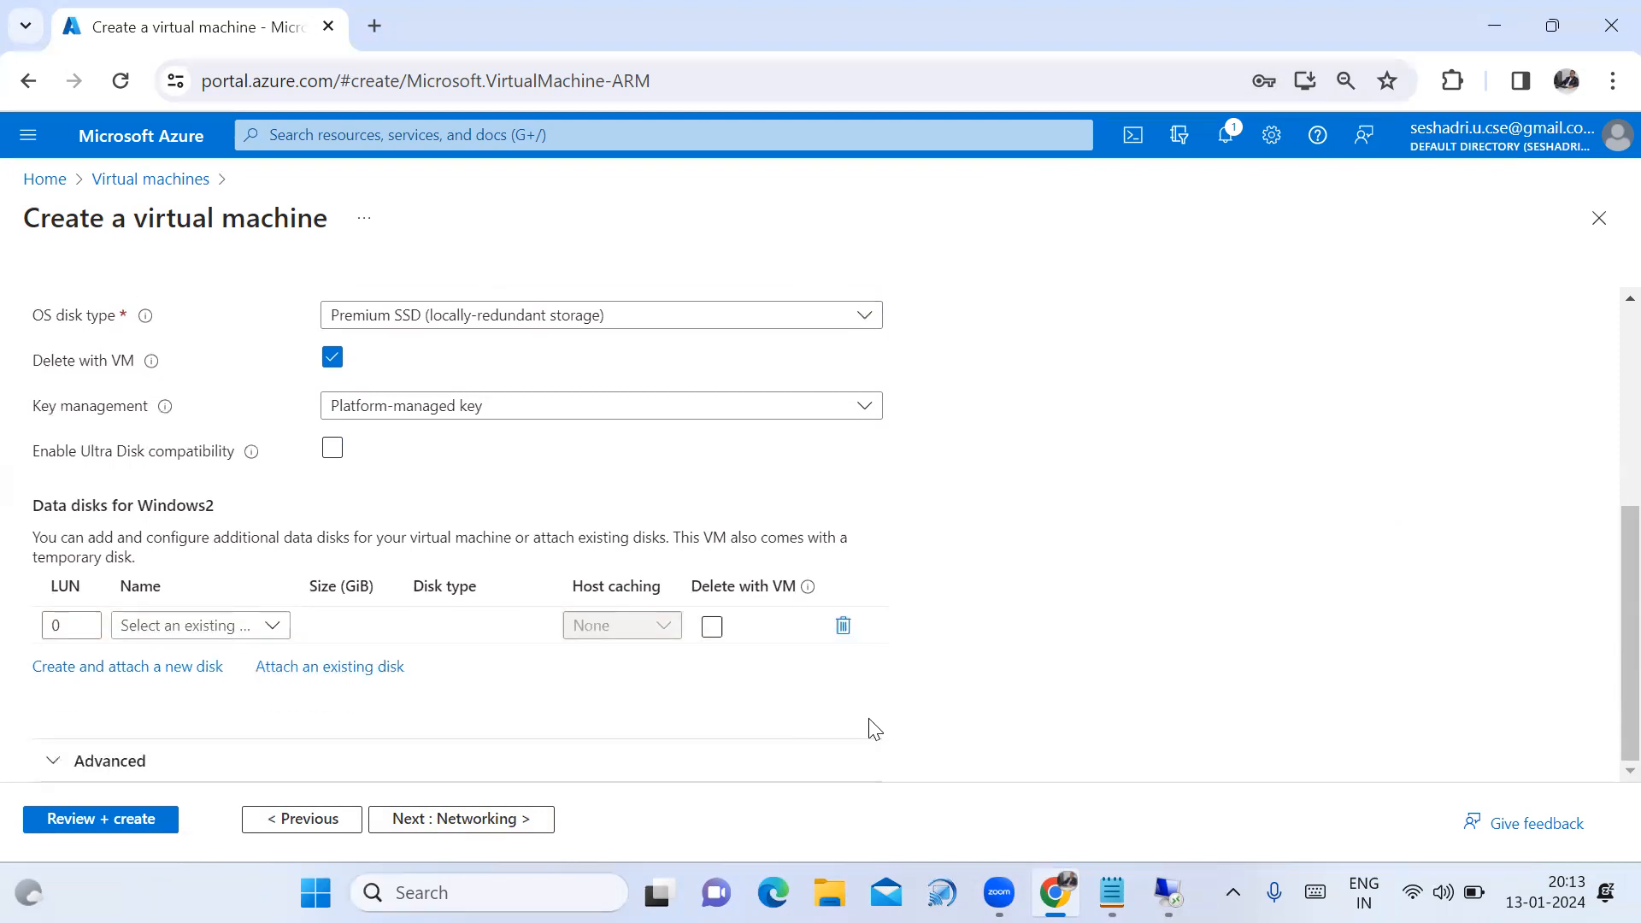
left_click(273, 626)
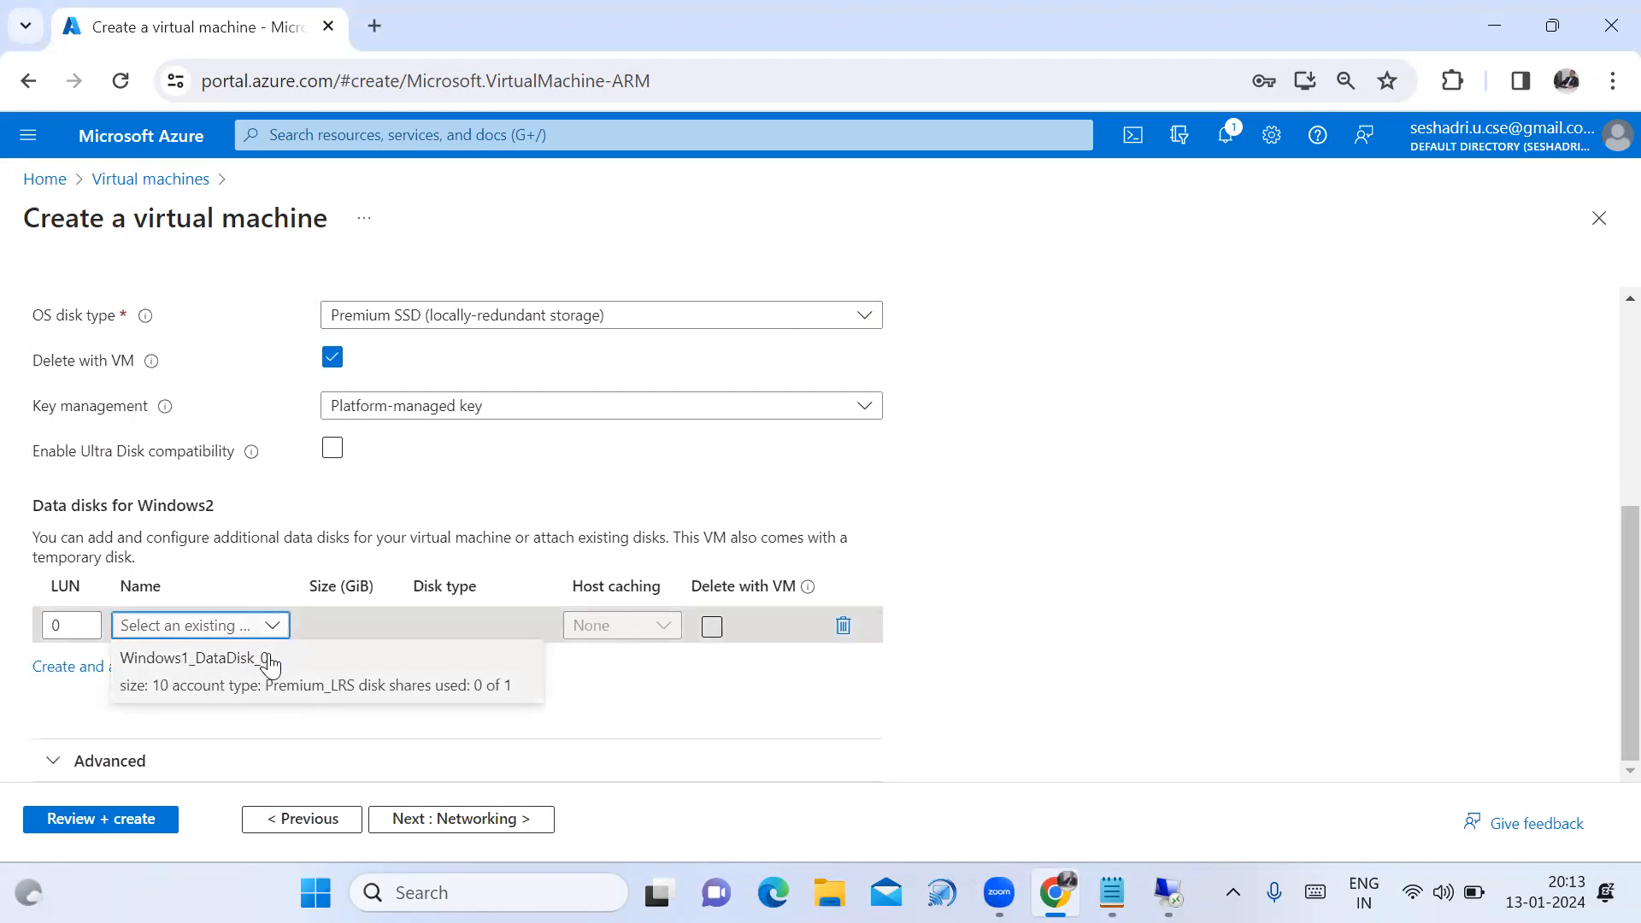
left_click(267, 659)
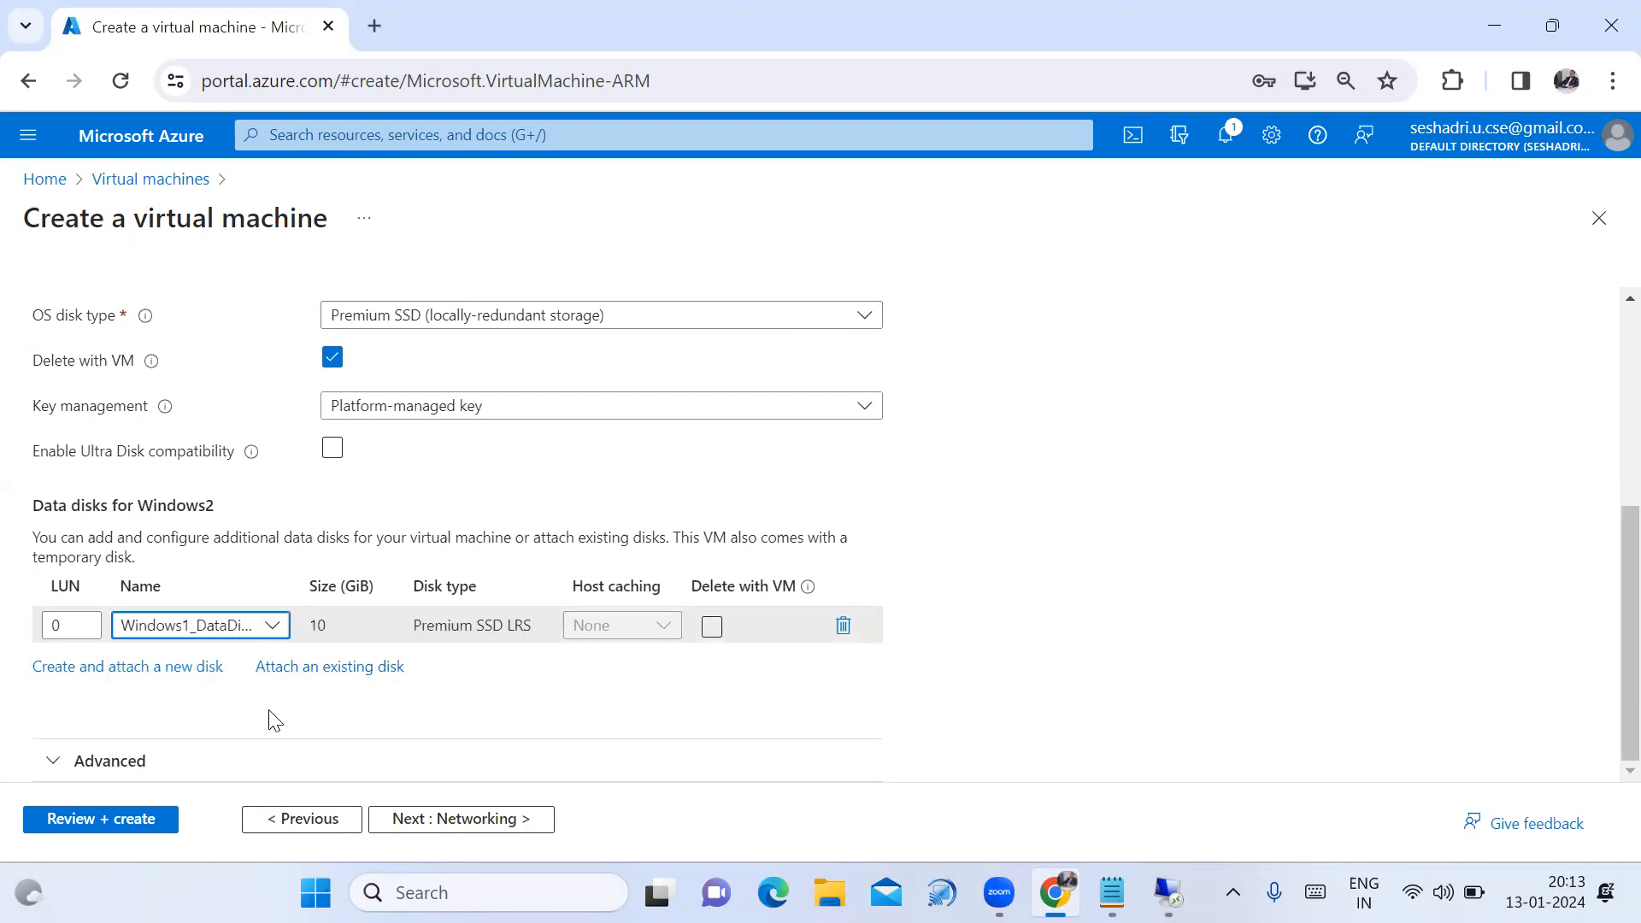
left_click(128, 826)
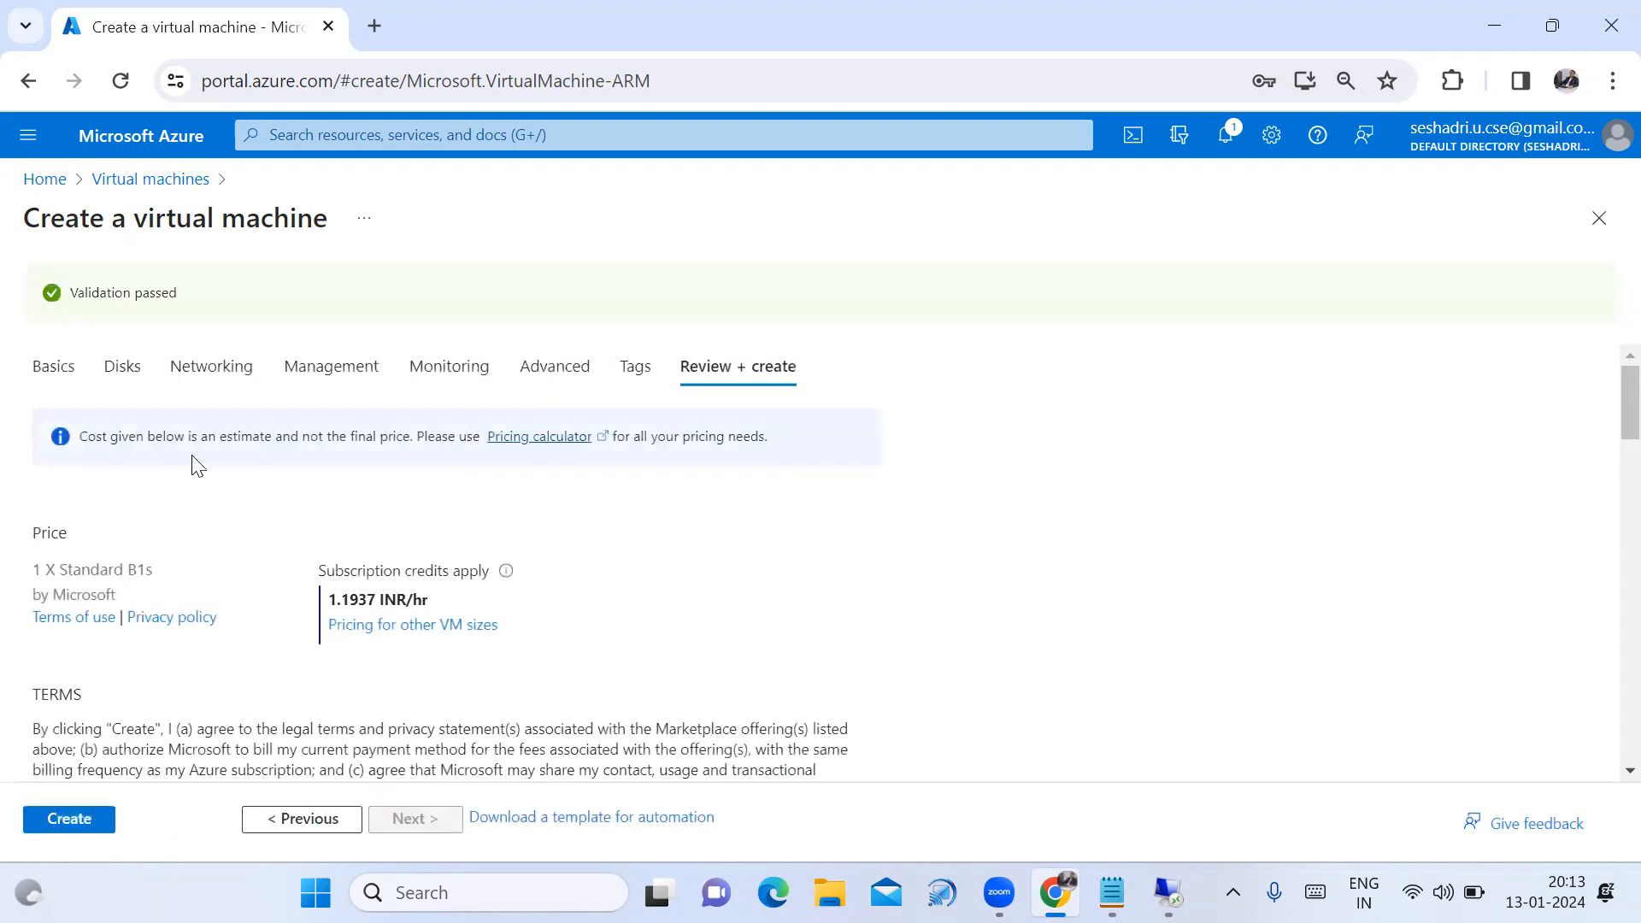
Create the Windows2 VM and check the notifications for a successful deployment.
left_click(90, 829)
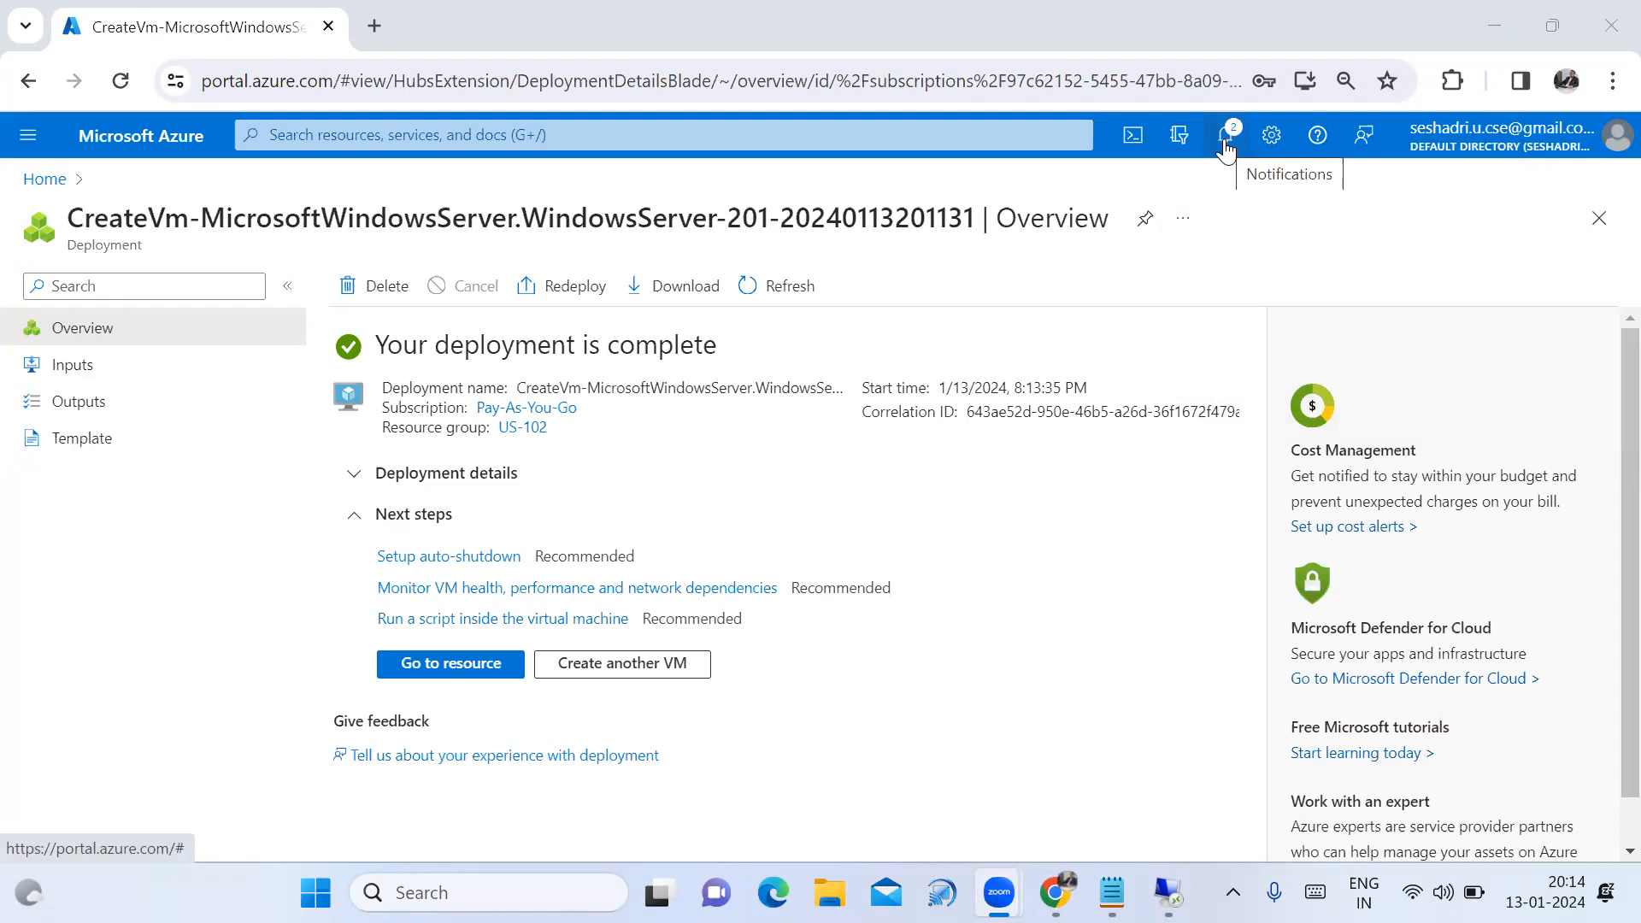
left_click(1225, 146)
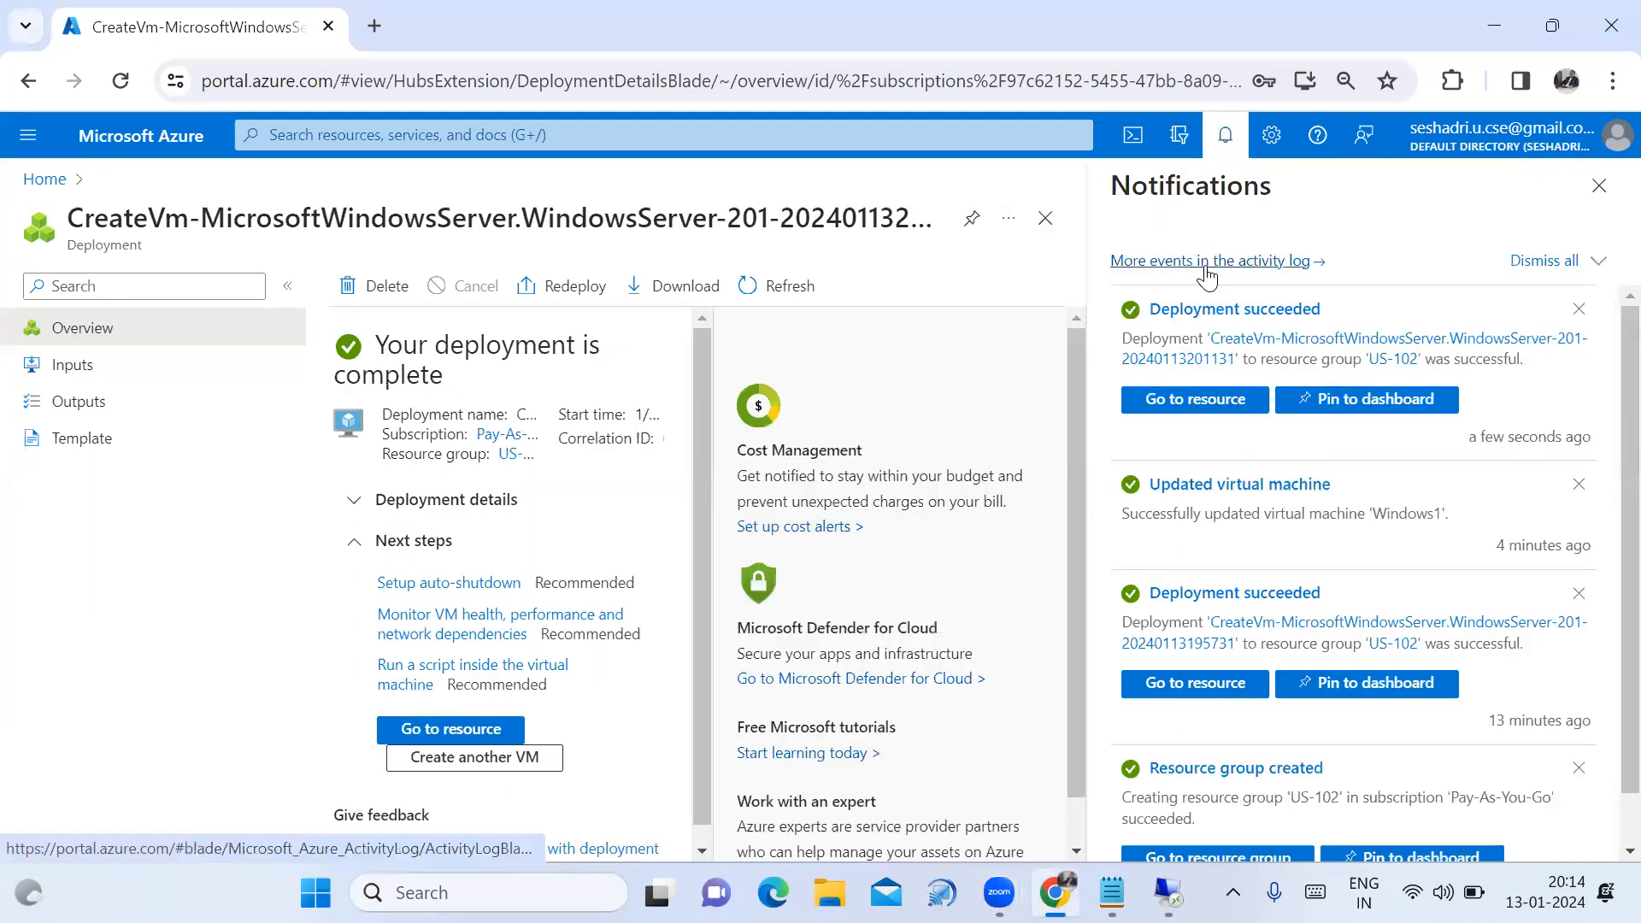
left_click(1598, 188)
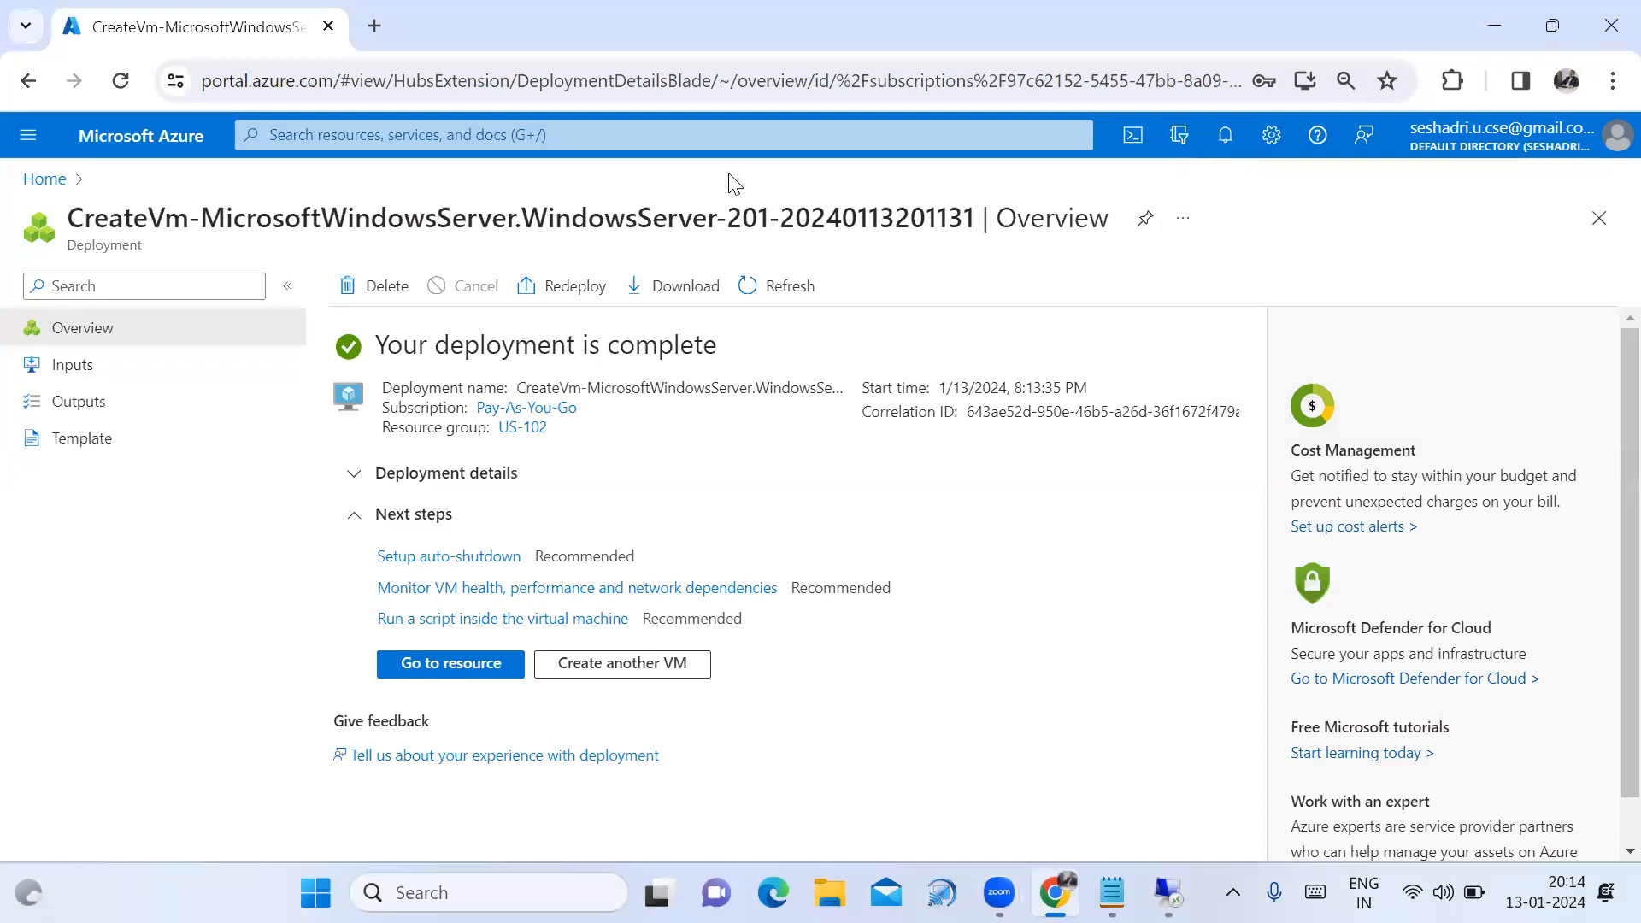
Open Windows2's overview, copy its public IP 20.193.148.71, and switch to the notes.
left_click(39, 180)
left_click(393, 295)
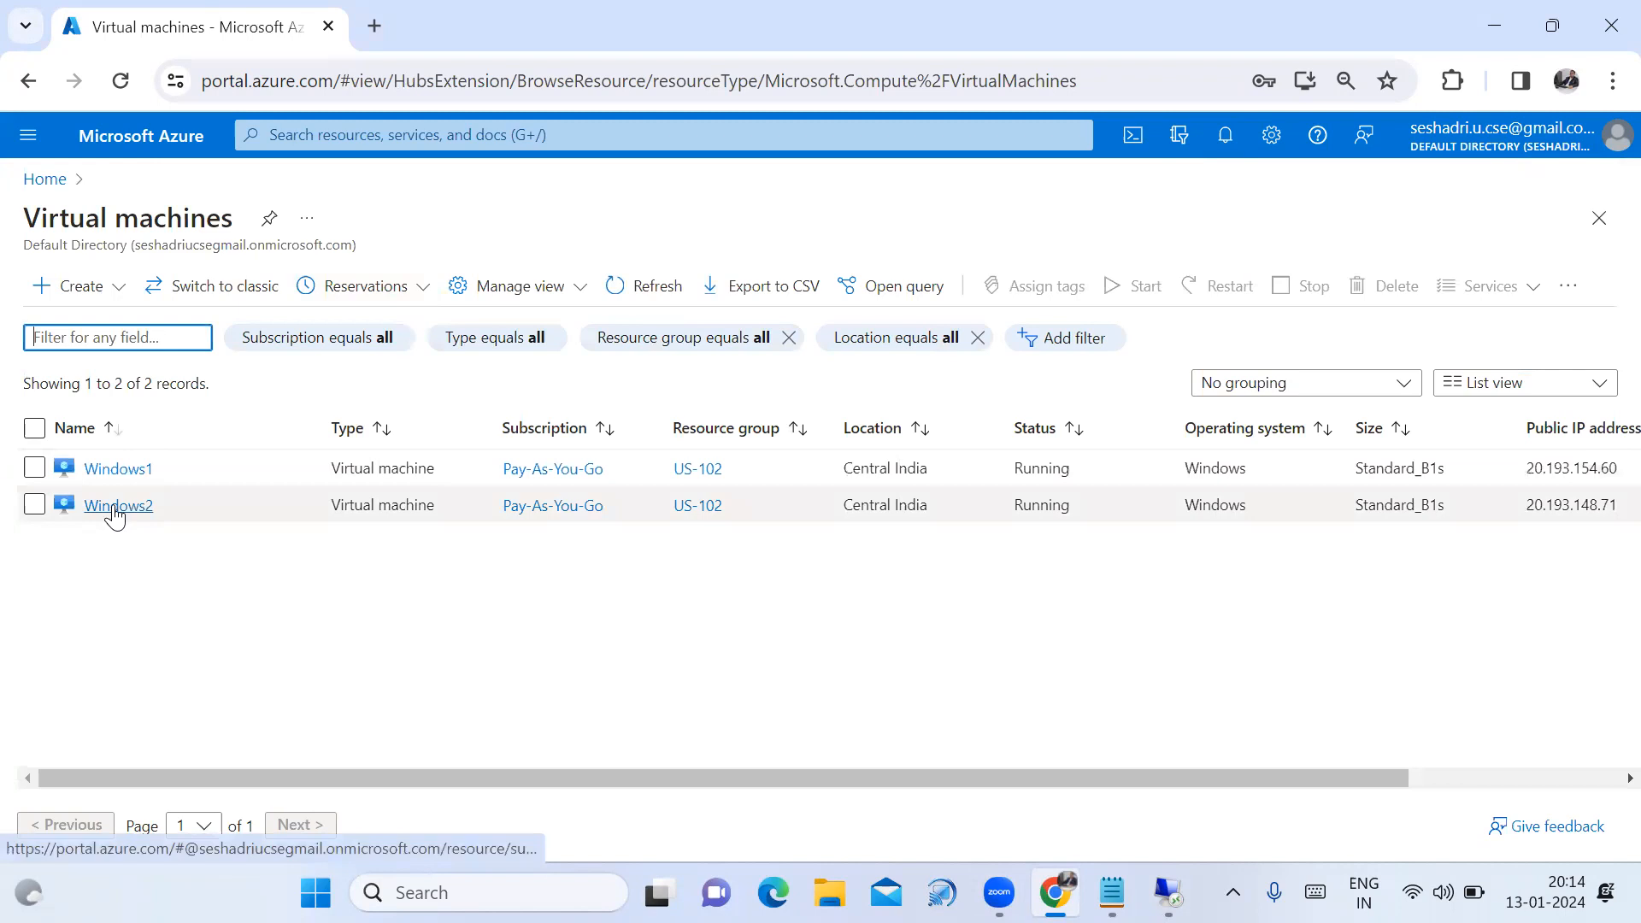
left_click(117, 506)
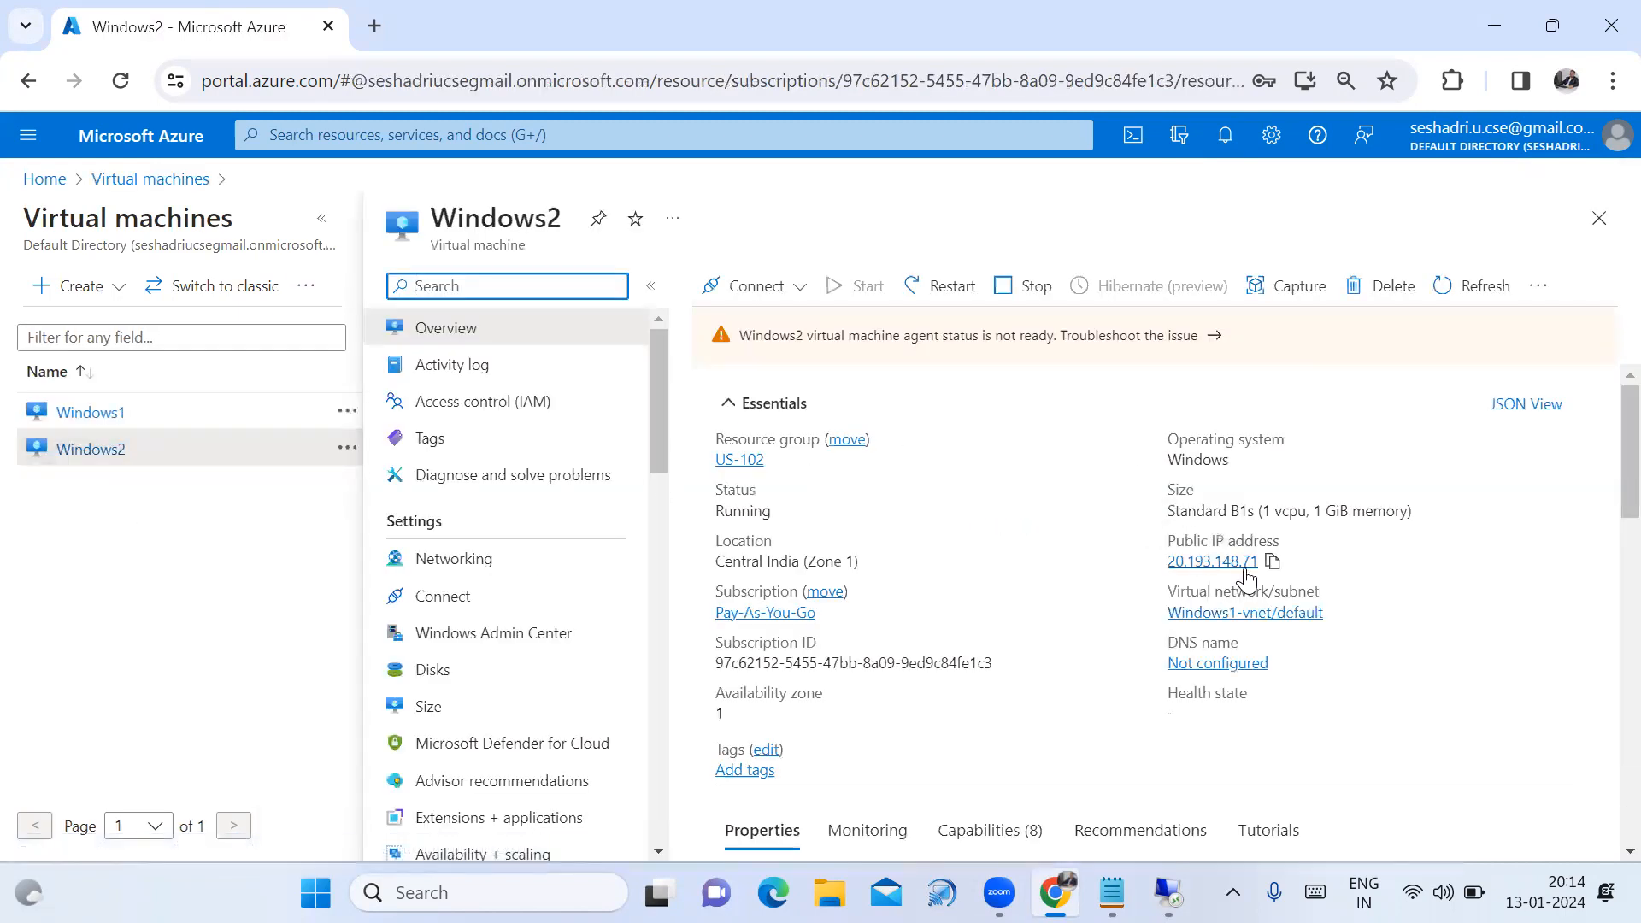
left_click(1272, 561)
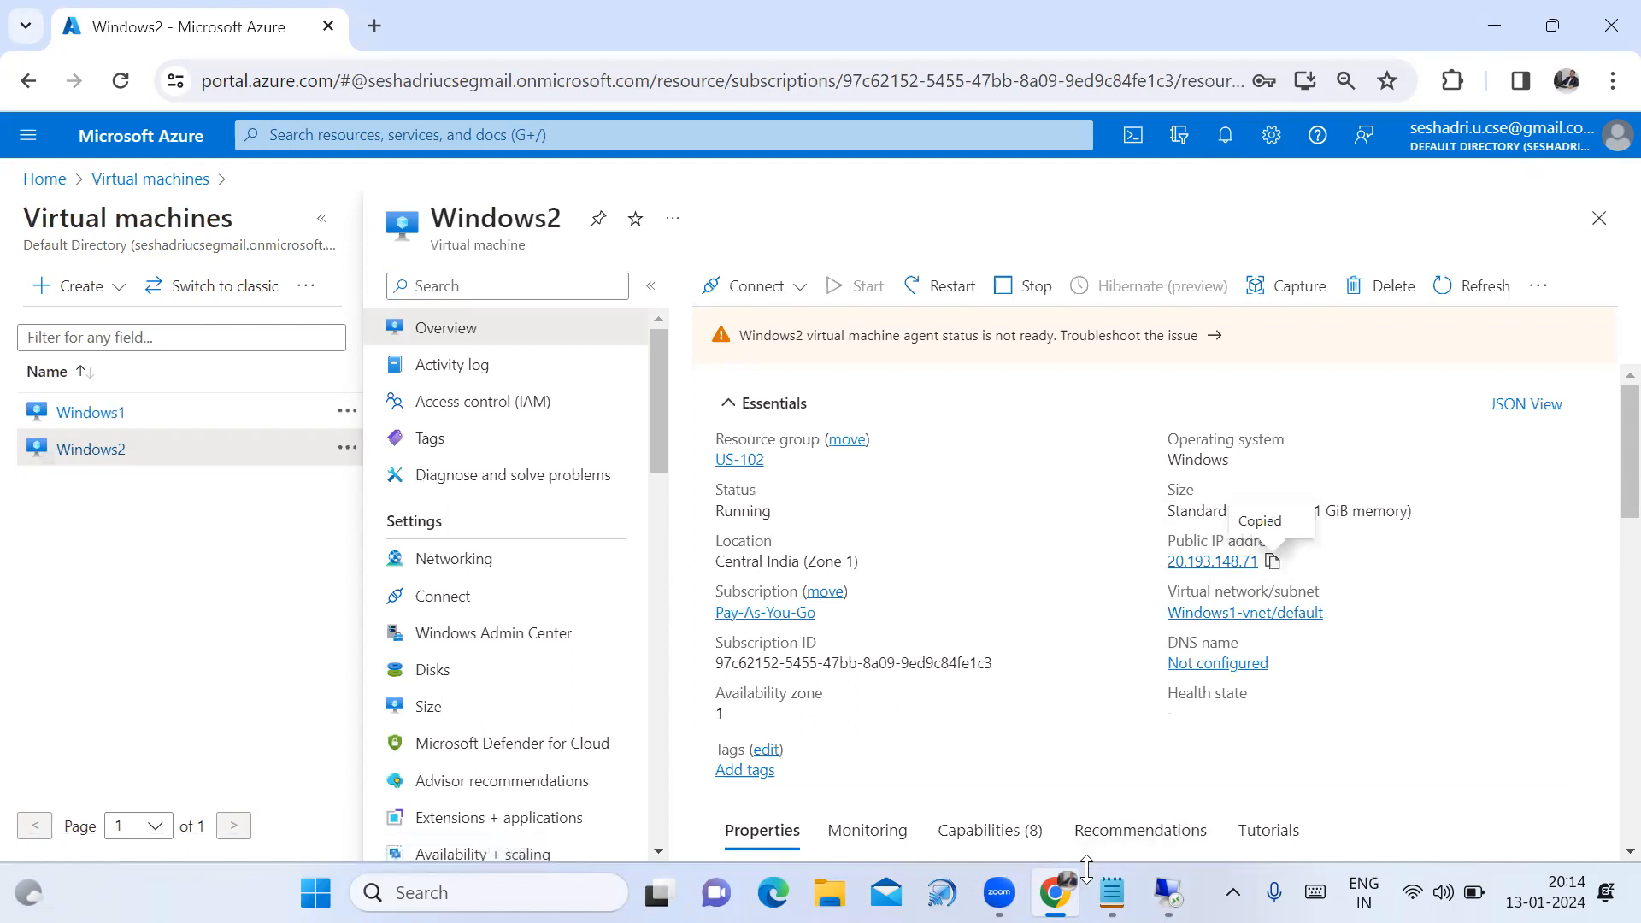
left_click(1111, 893)
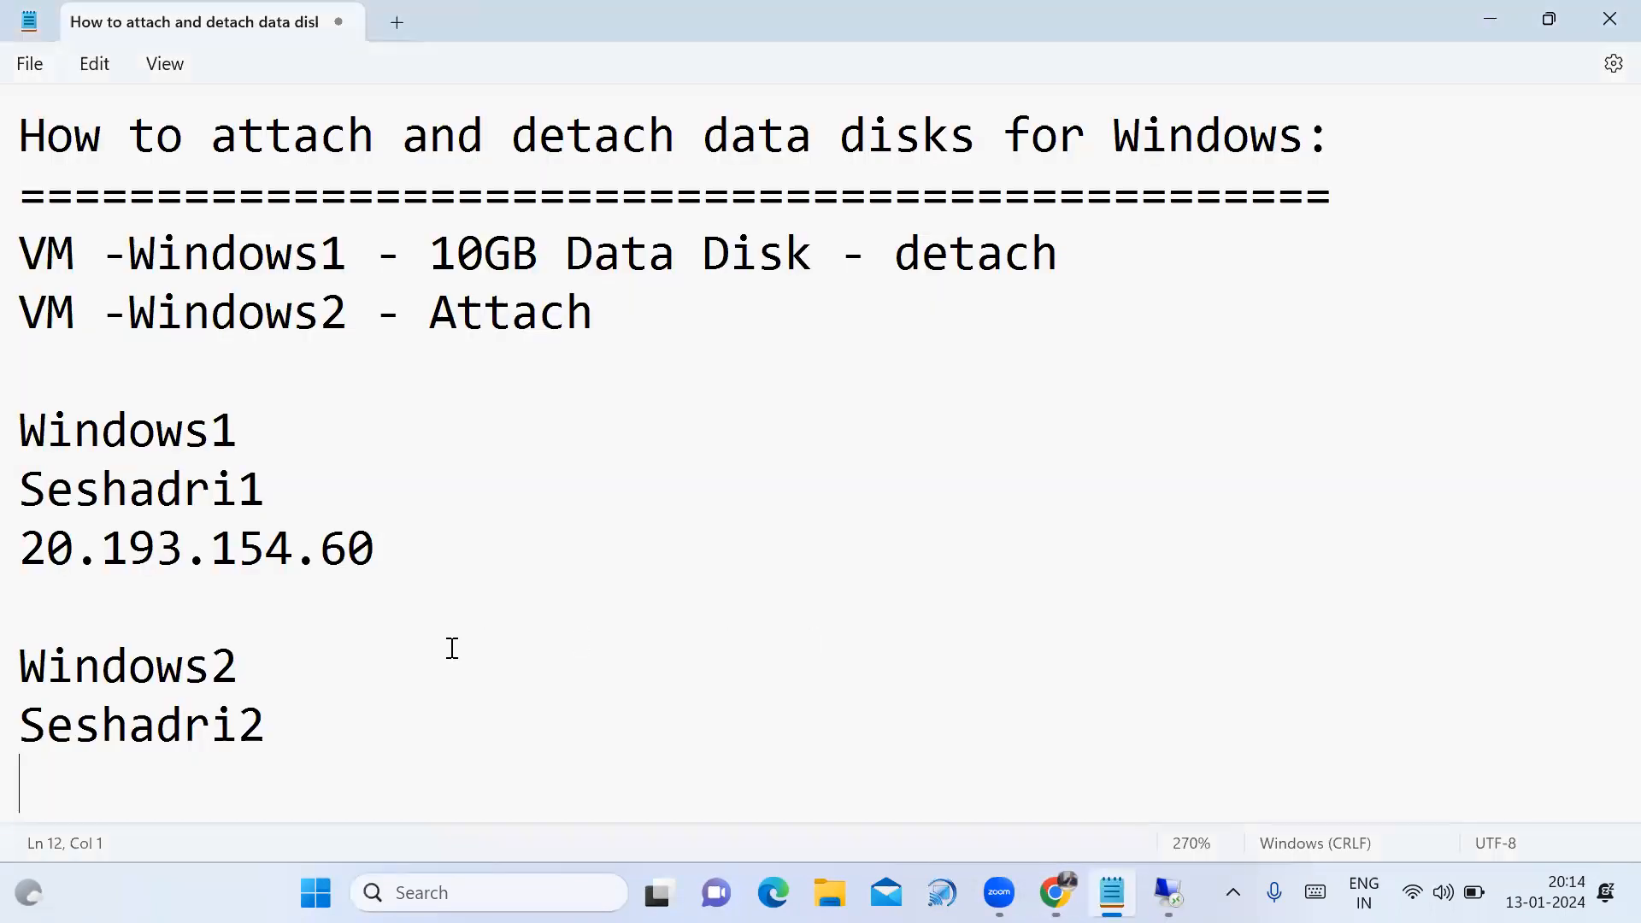
Paste Windows2's IP 20.193.148.71 into the notes and return to the Azure page.
key("ctrl+v")
key("Return")
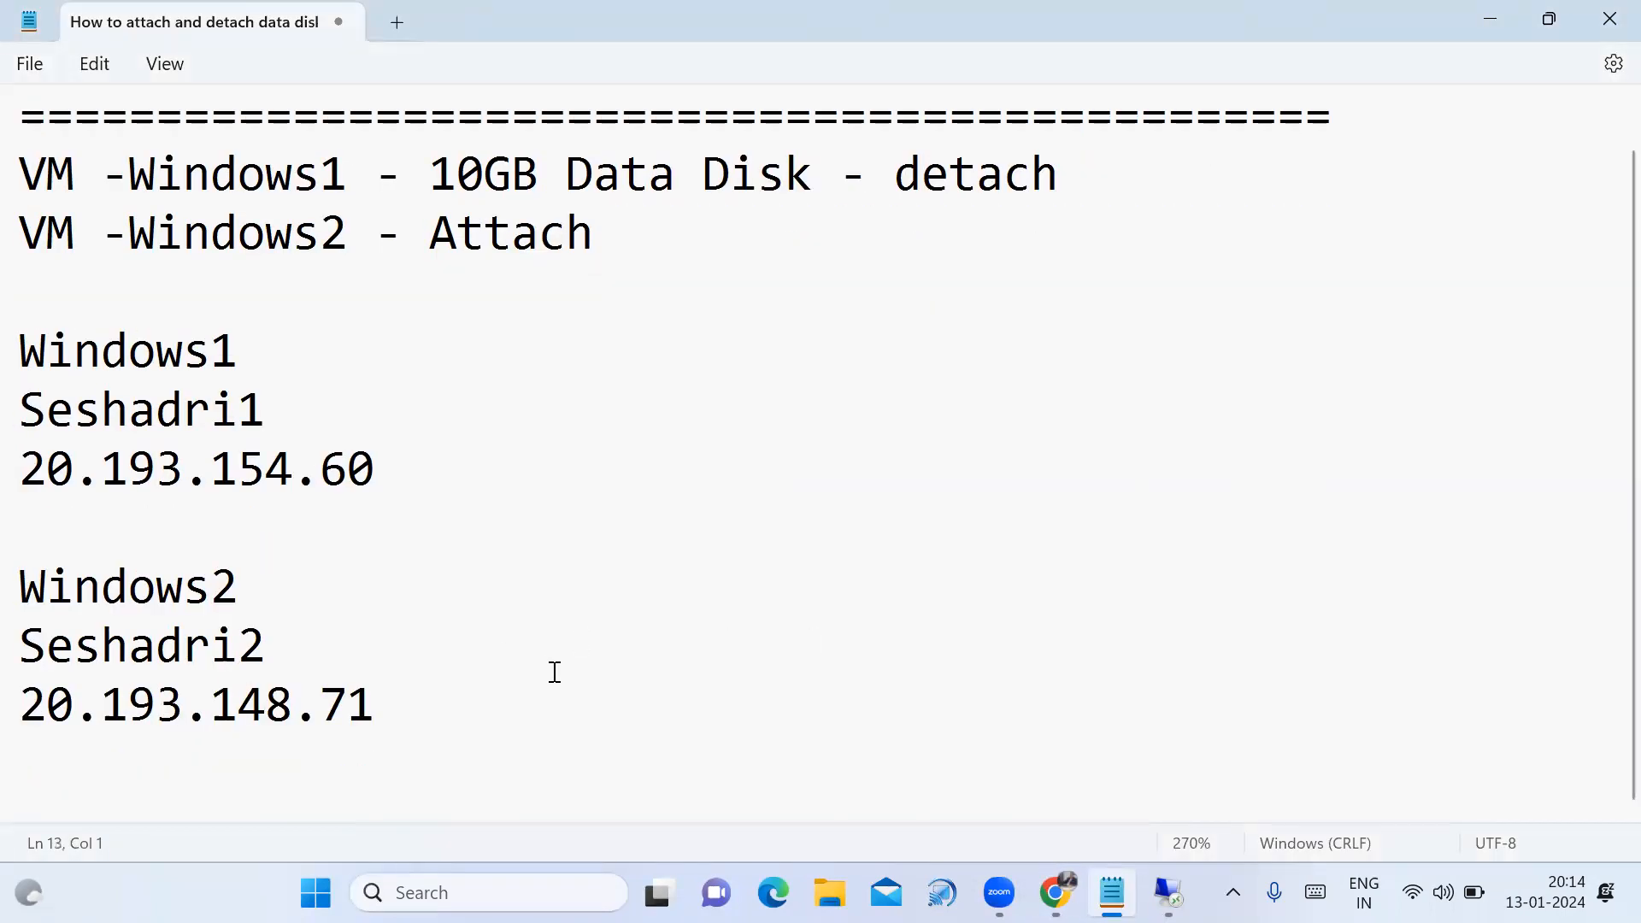
mouse_move(1050, 887)
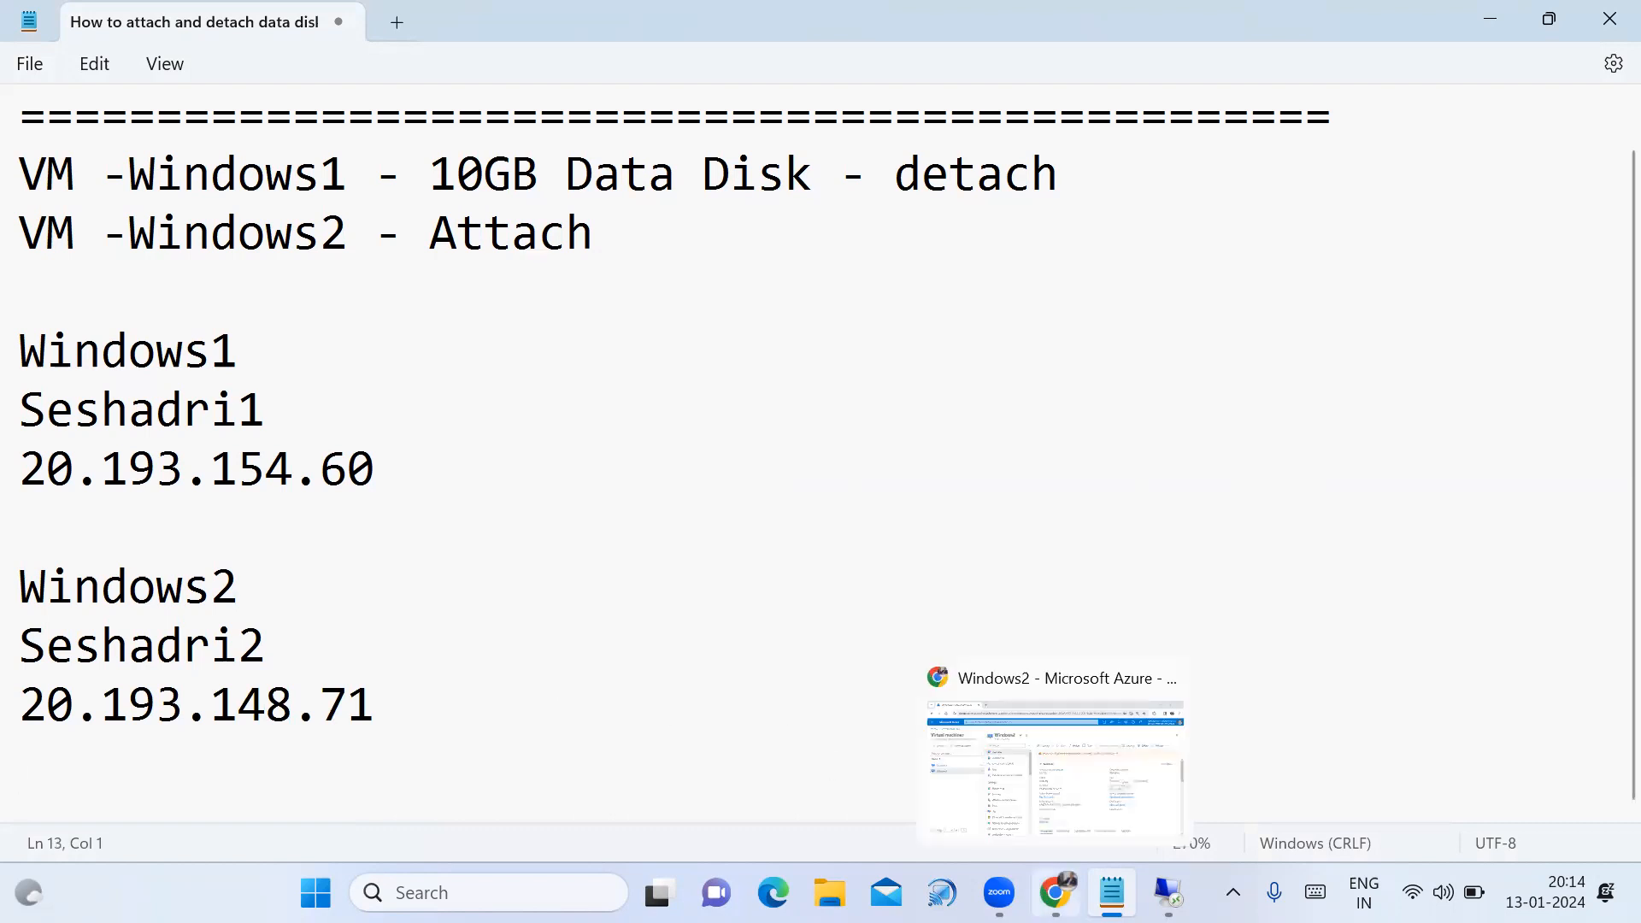
left_click(1056, 769)
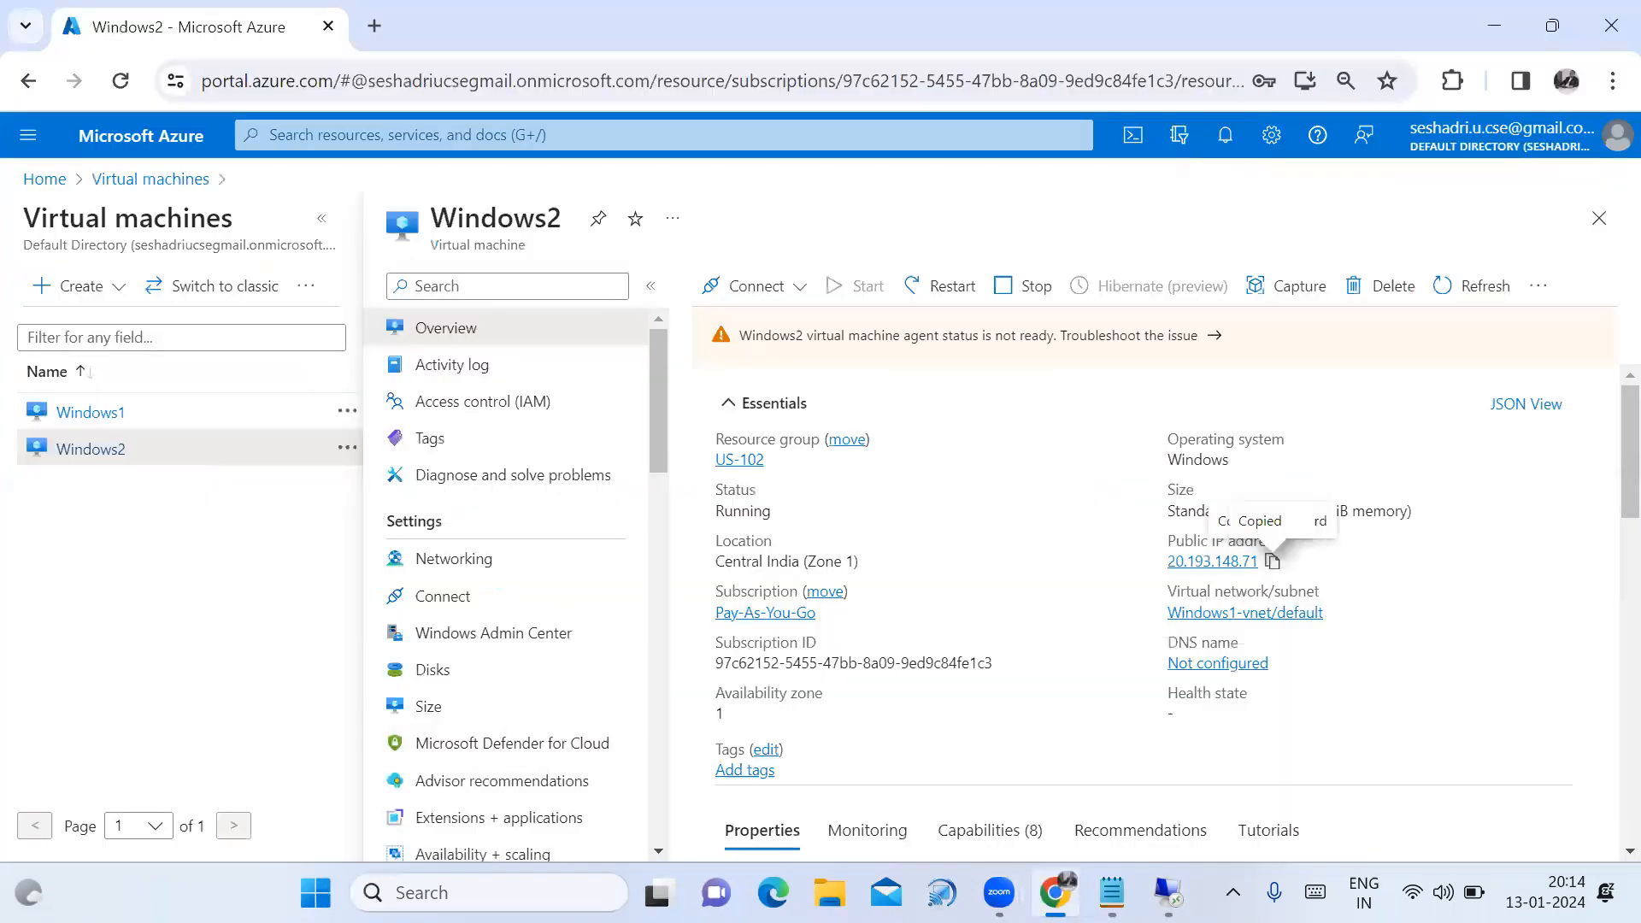
key("super")
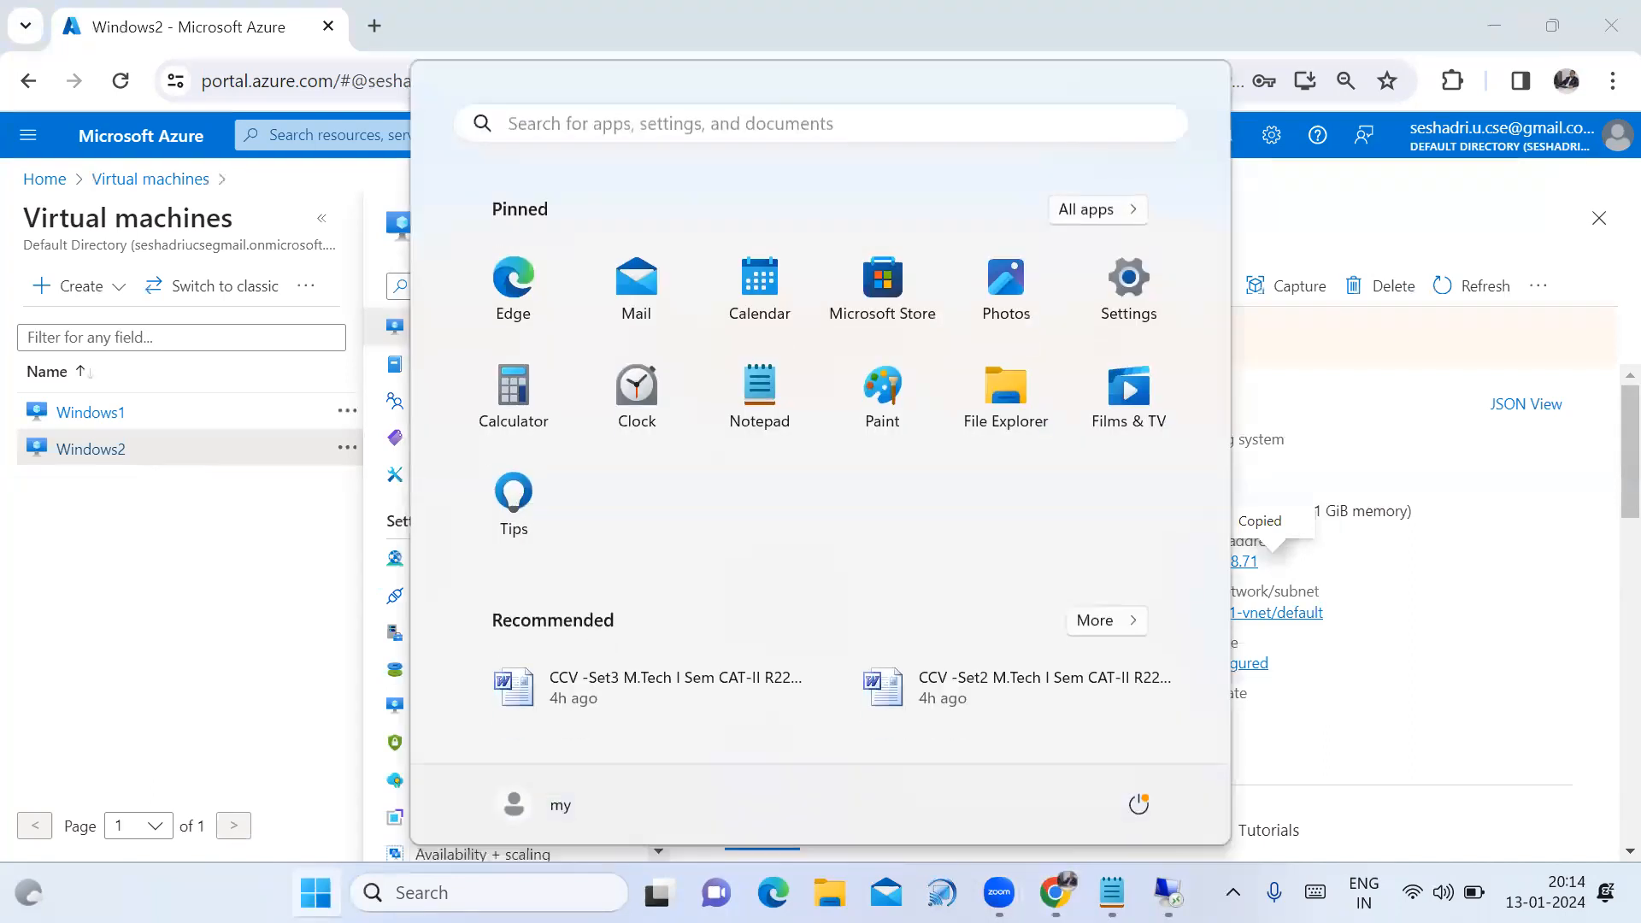
Open Remote Desktop Connection and connect to 20.193.148.71, trusting the remote connection.
left_click(703, 135)
type("re")
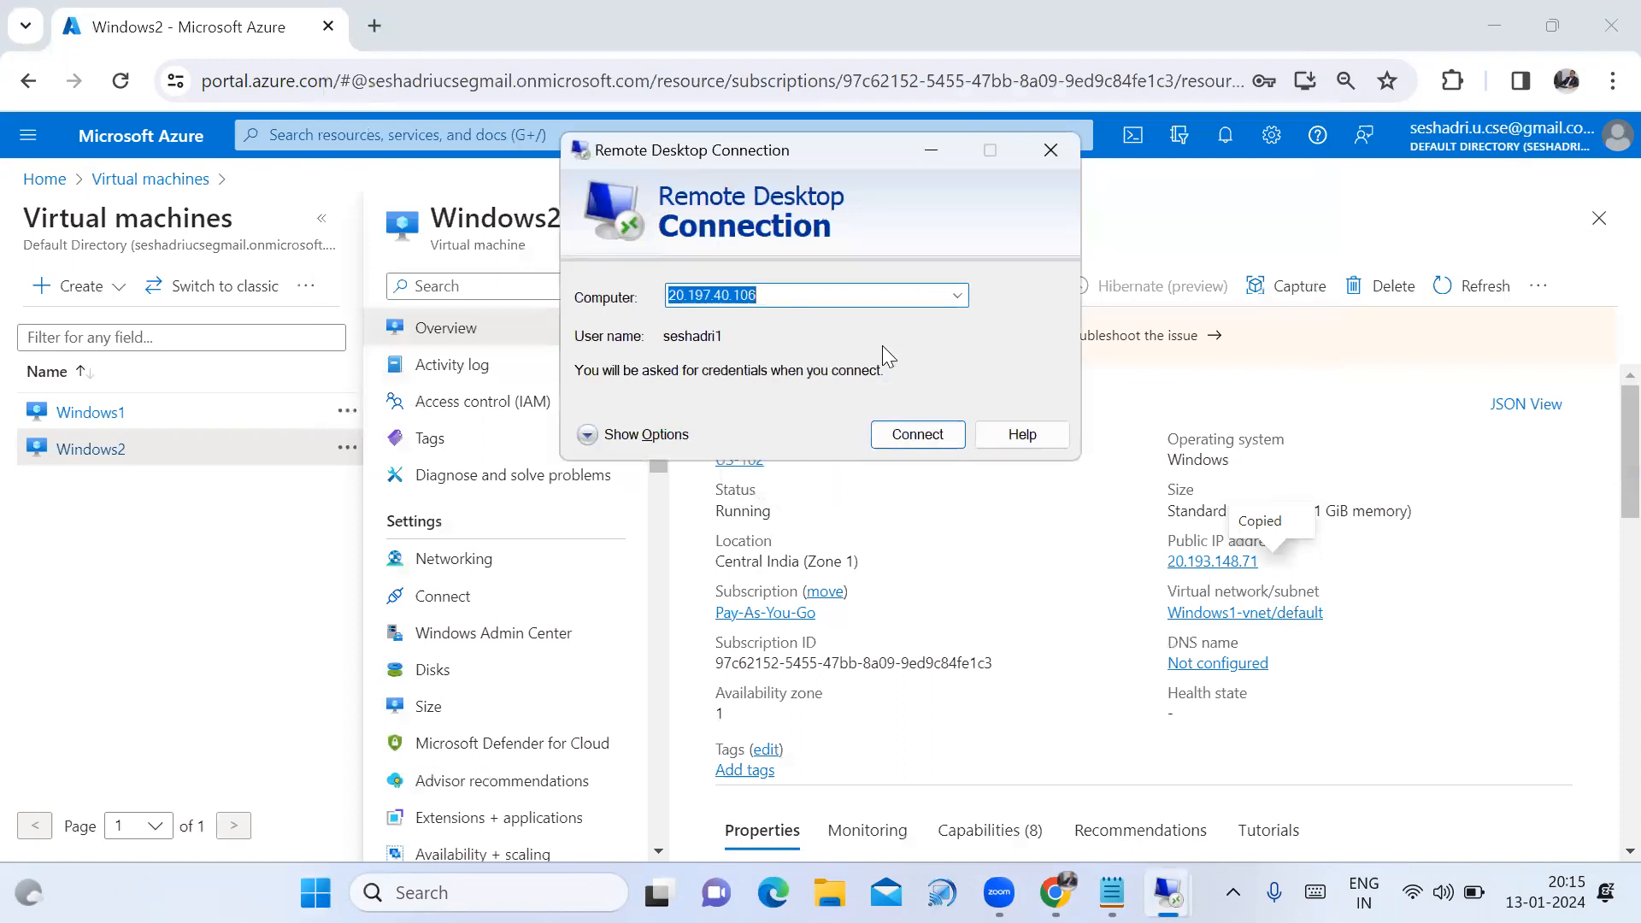
key("BackSpace")
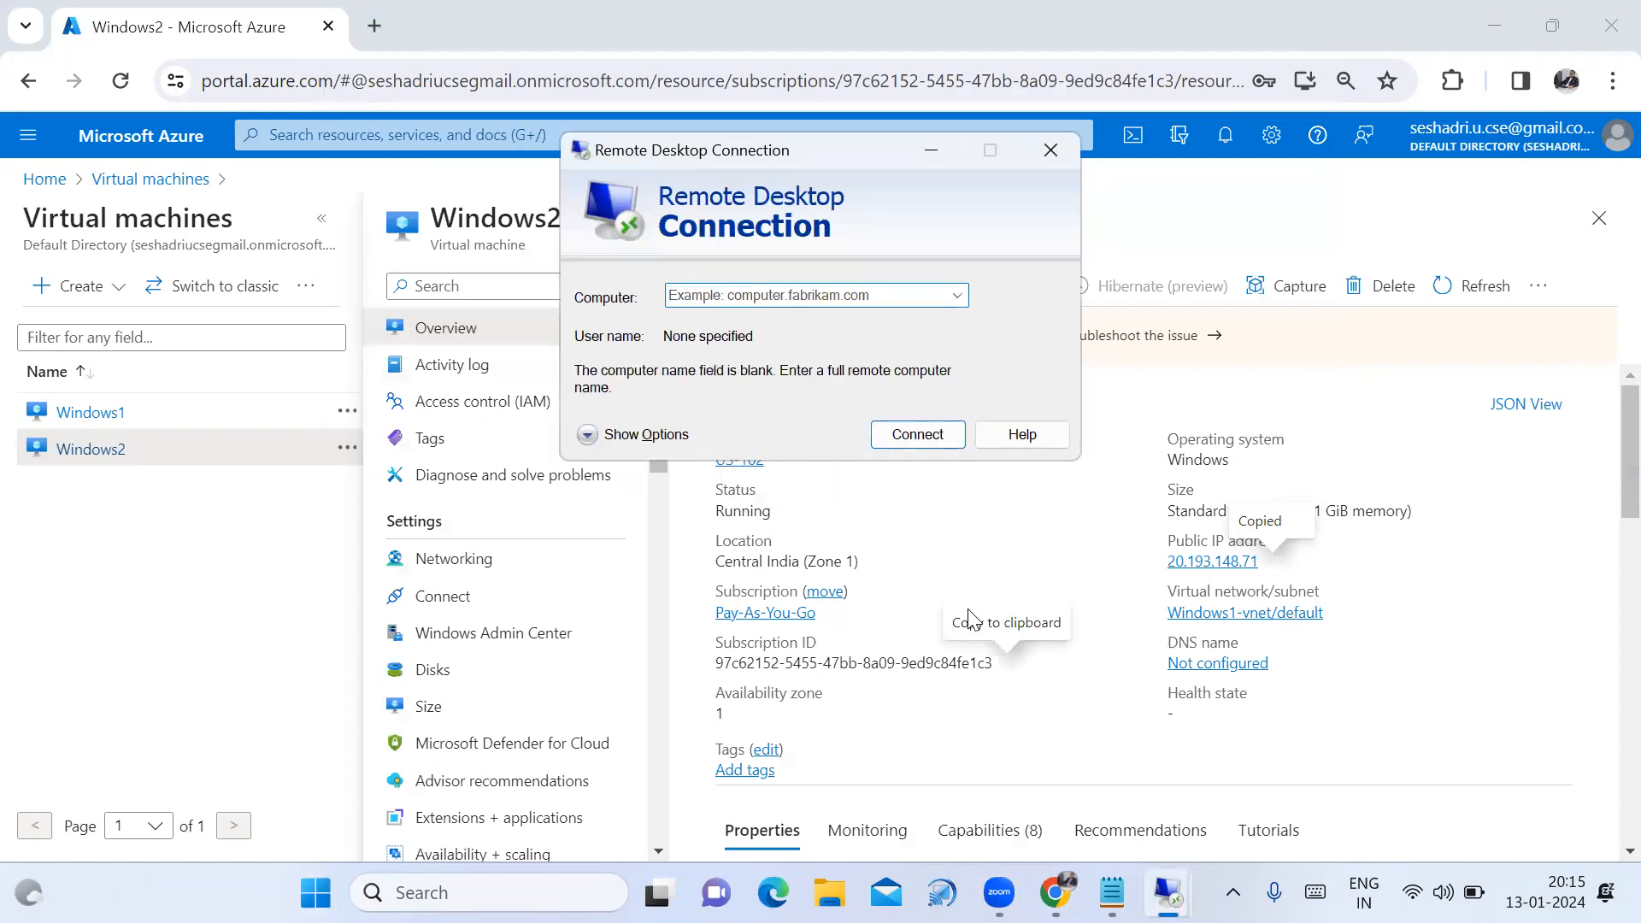
key("ctrl+v")
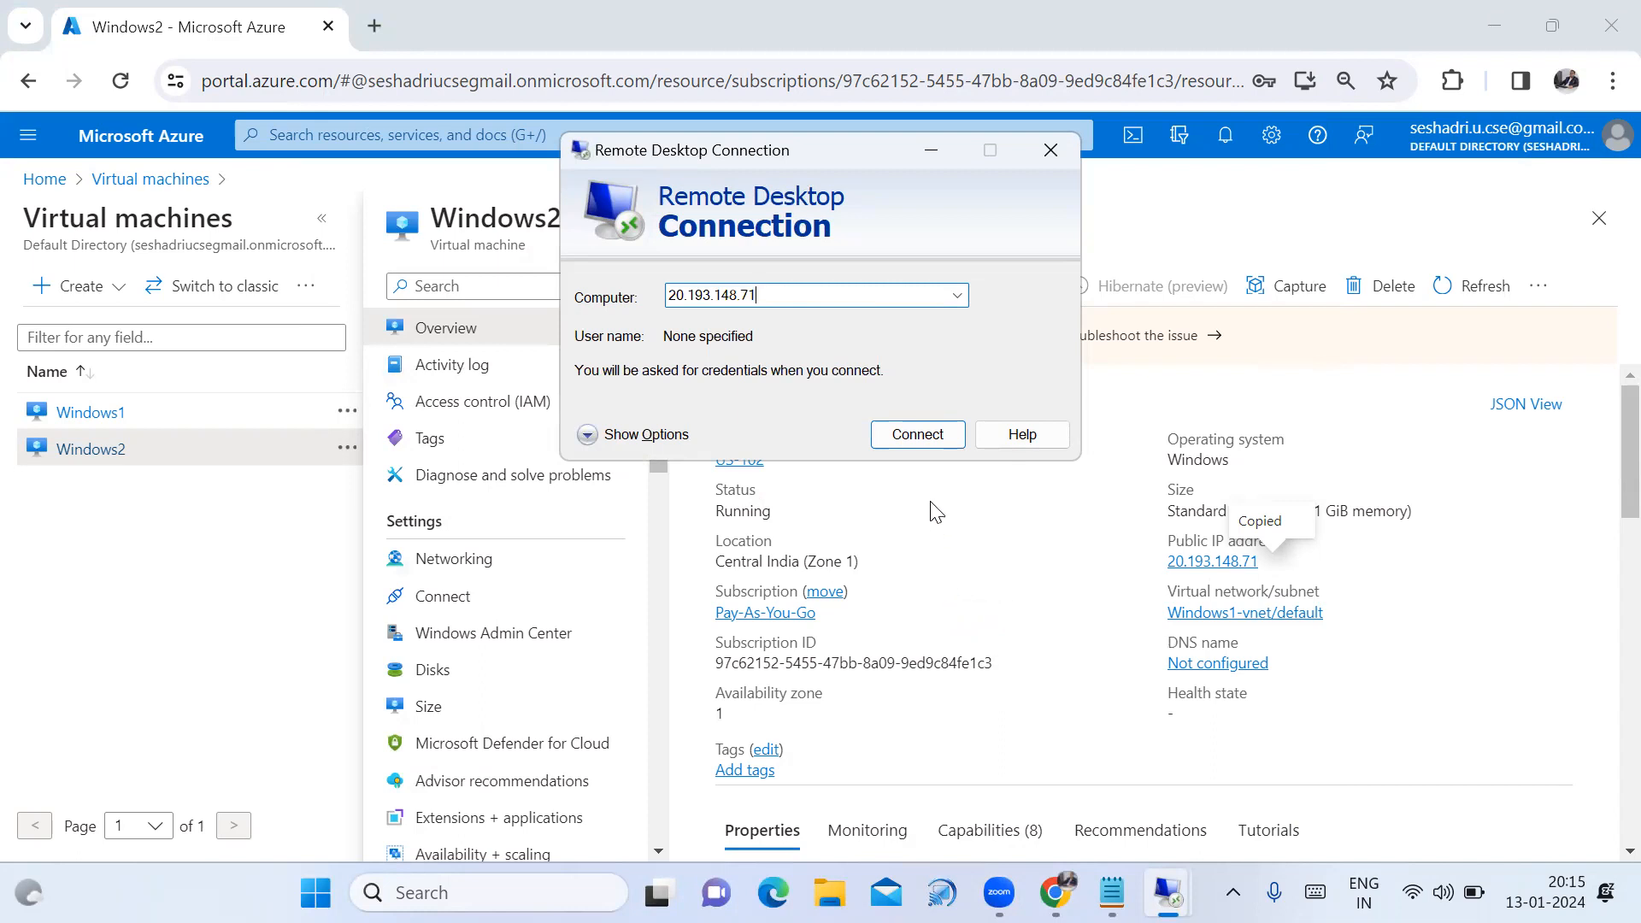
left_click(923, 438)
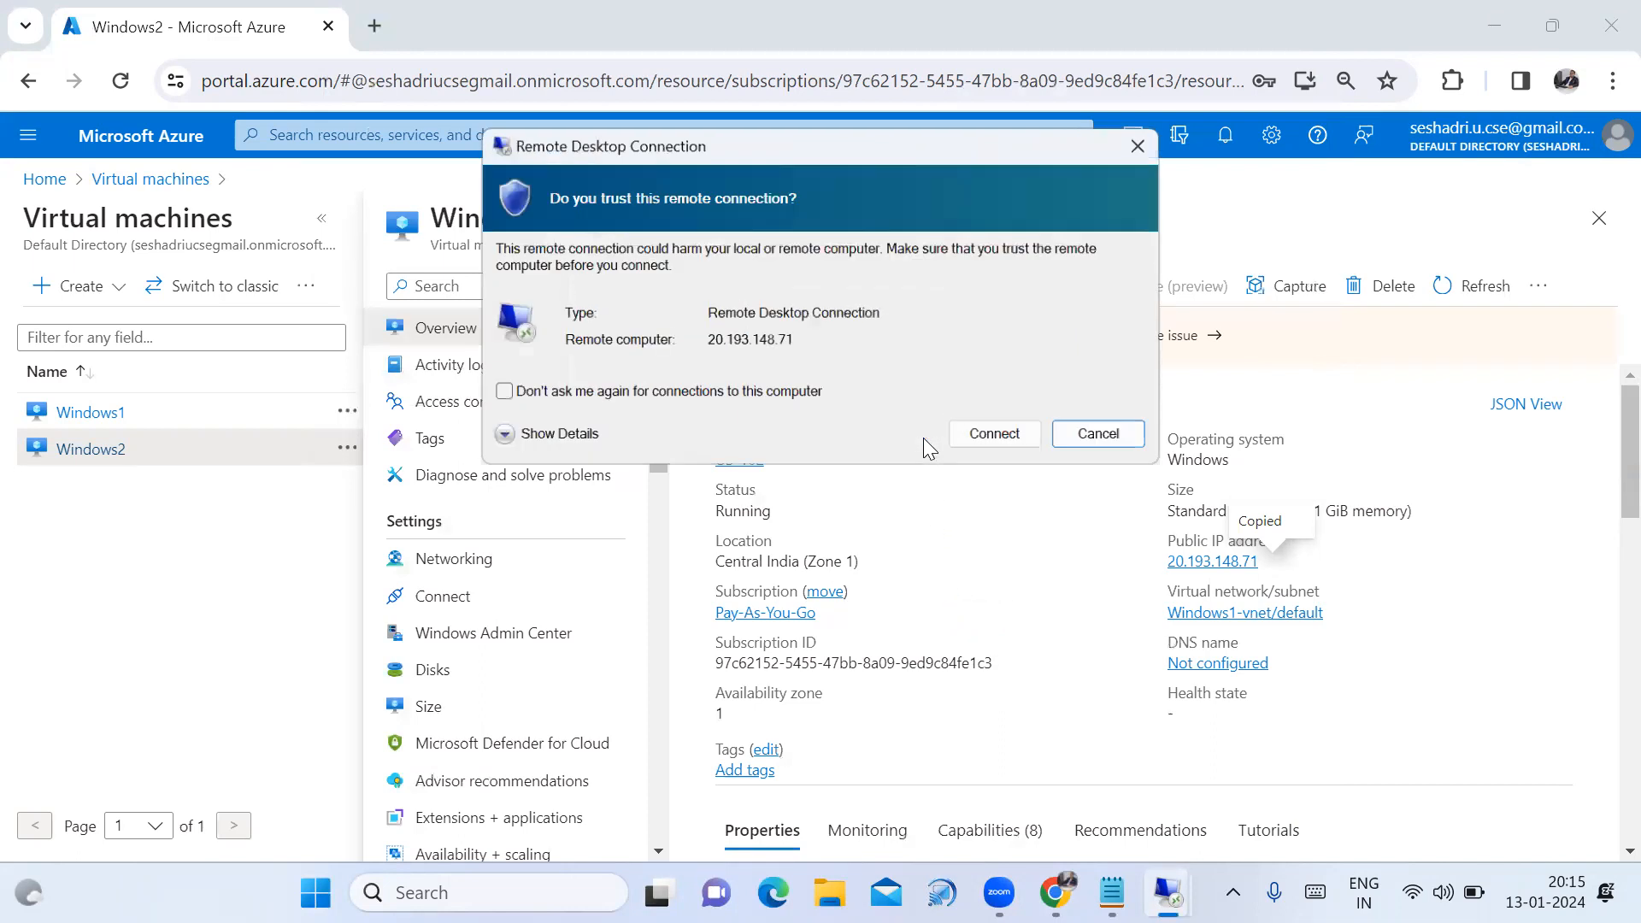
left_click(995, 435)
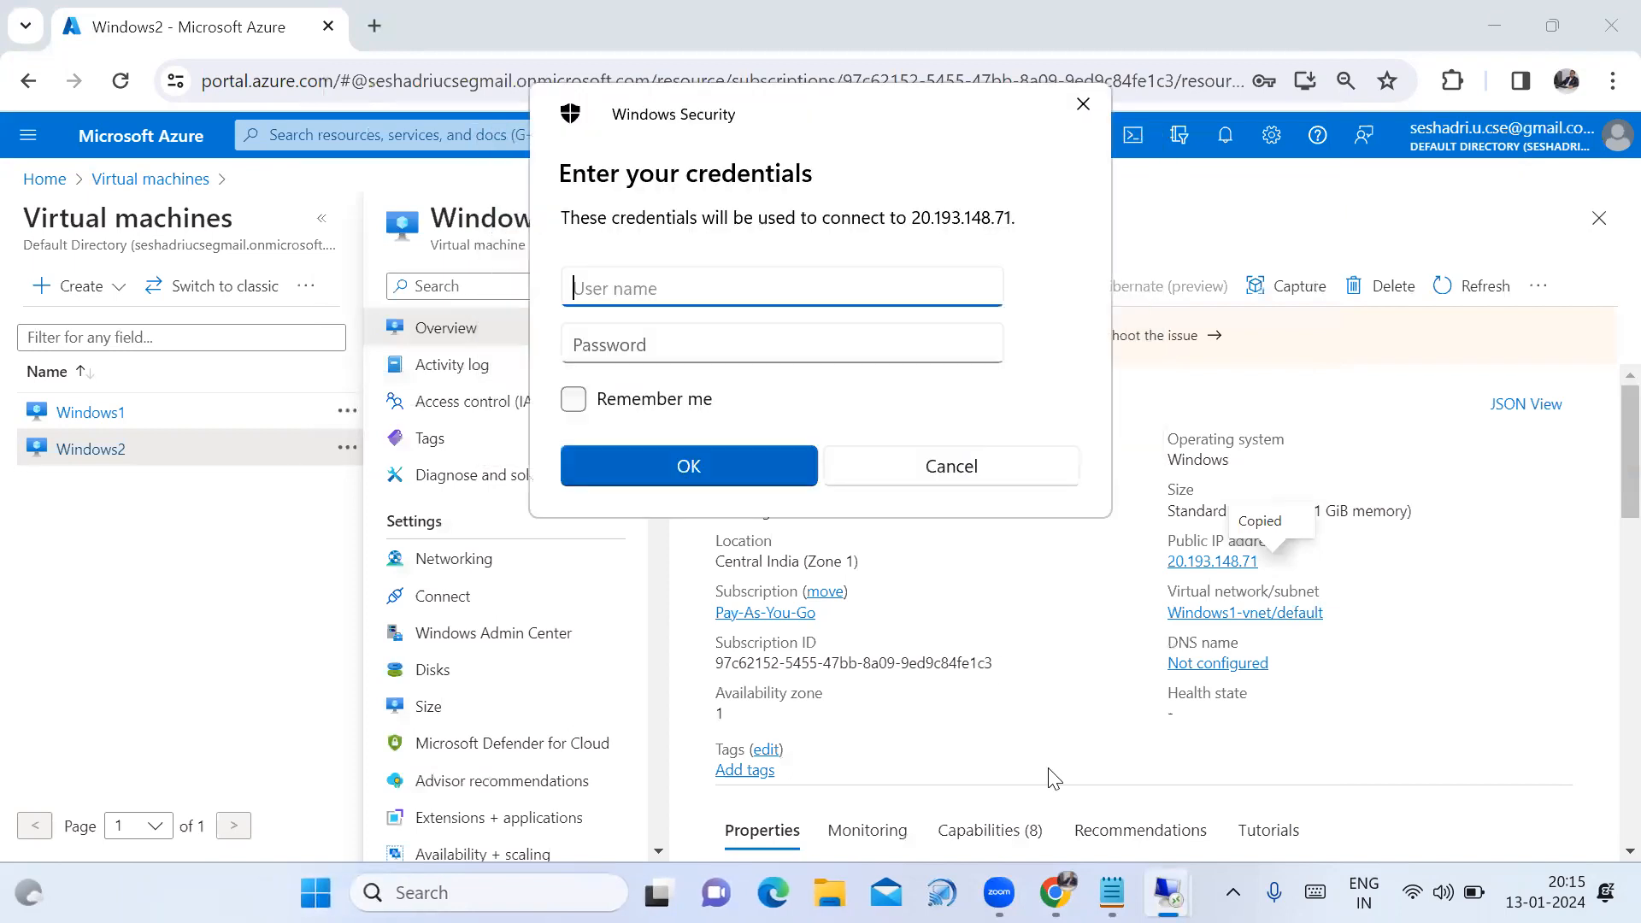
Sign in with the Windows2 admin username copied from the notes and its password.
left_click(1111, 892)
left_click_drag(279, 644, 32, 639)
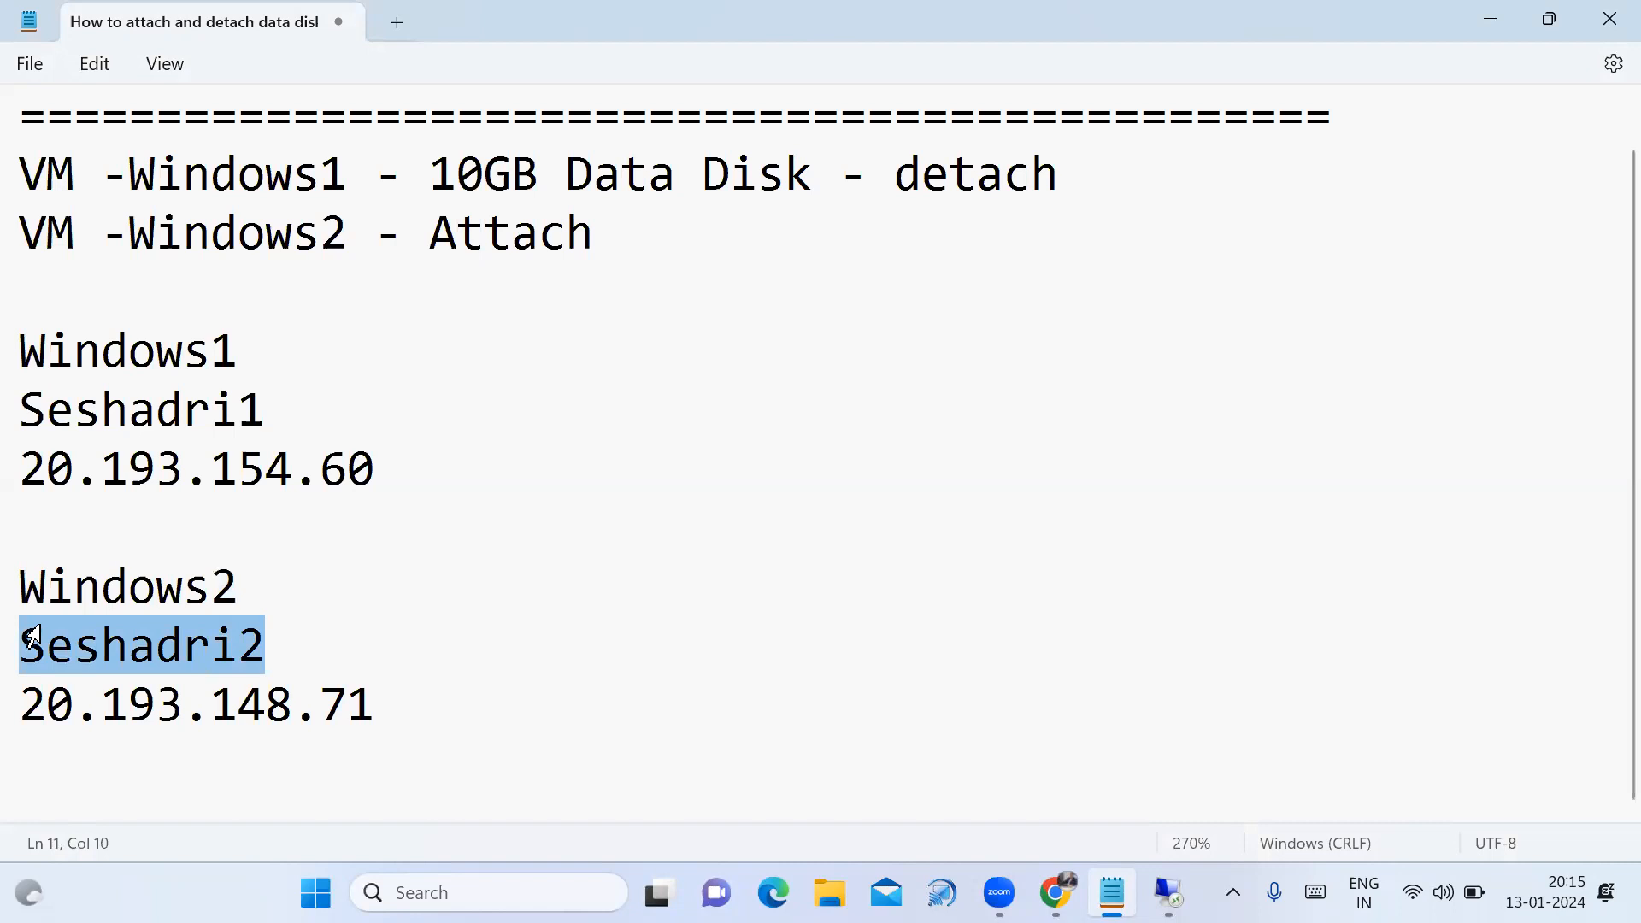
left_click(1056, 892)
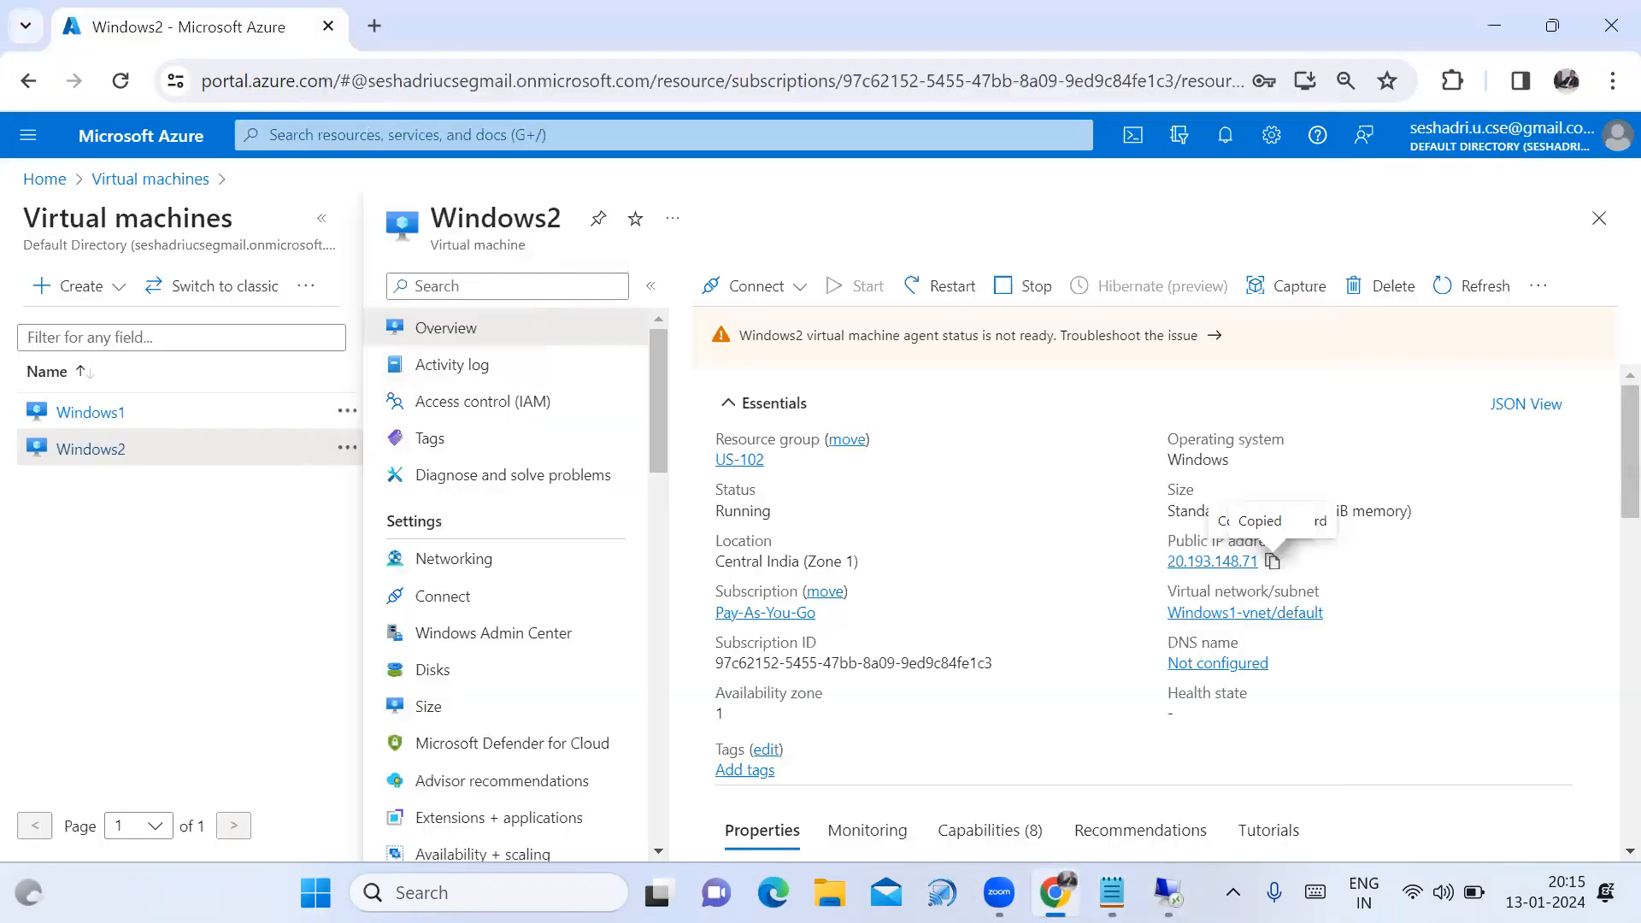
mouse_move(1167, 893)
left_click(1248, 817)
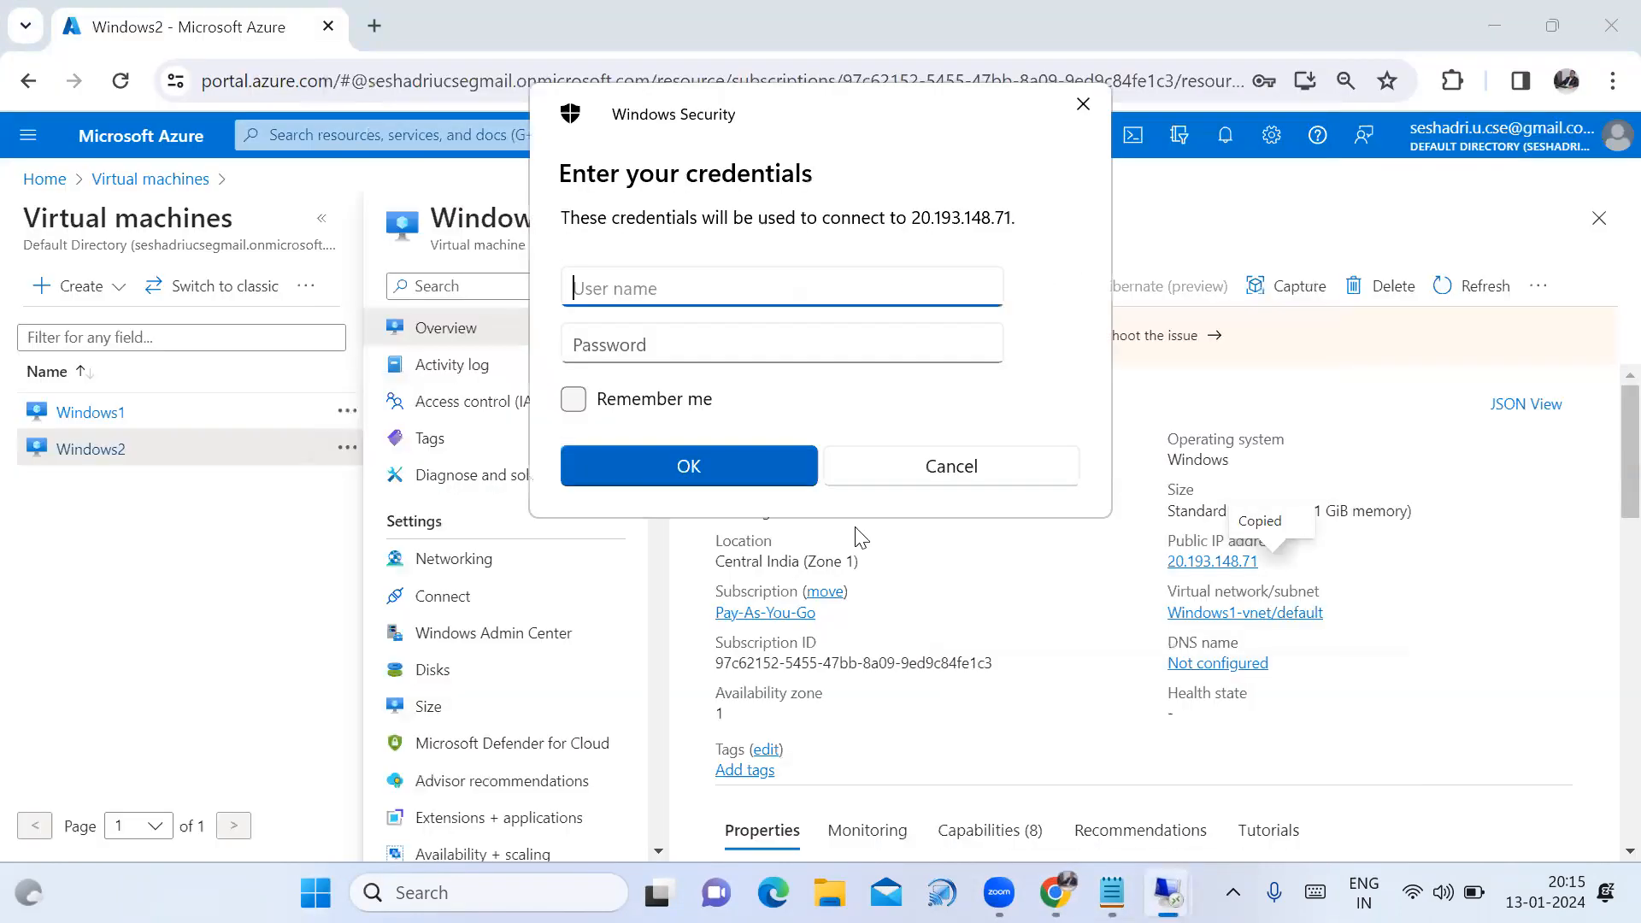
key("ctrl+v")
left_click(744, 359)
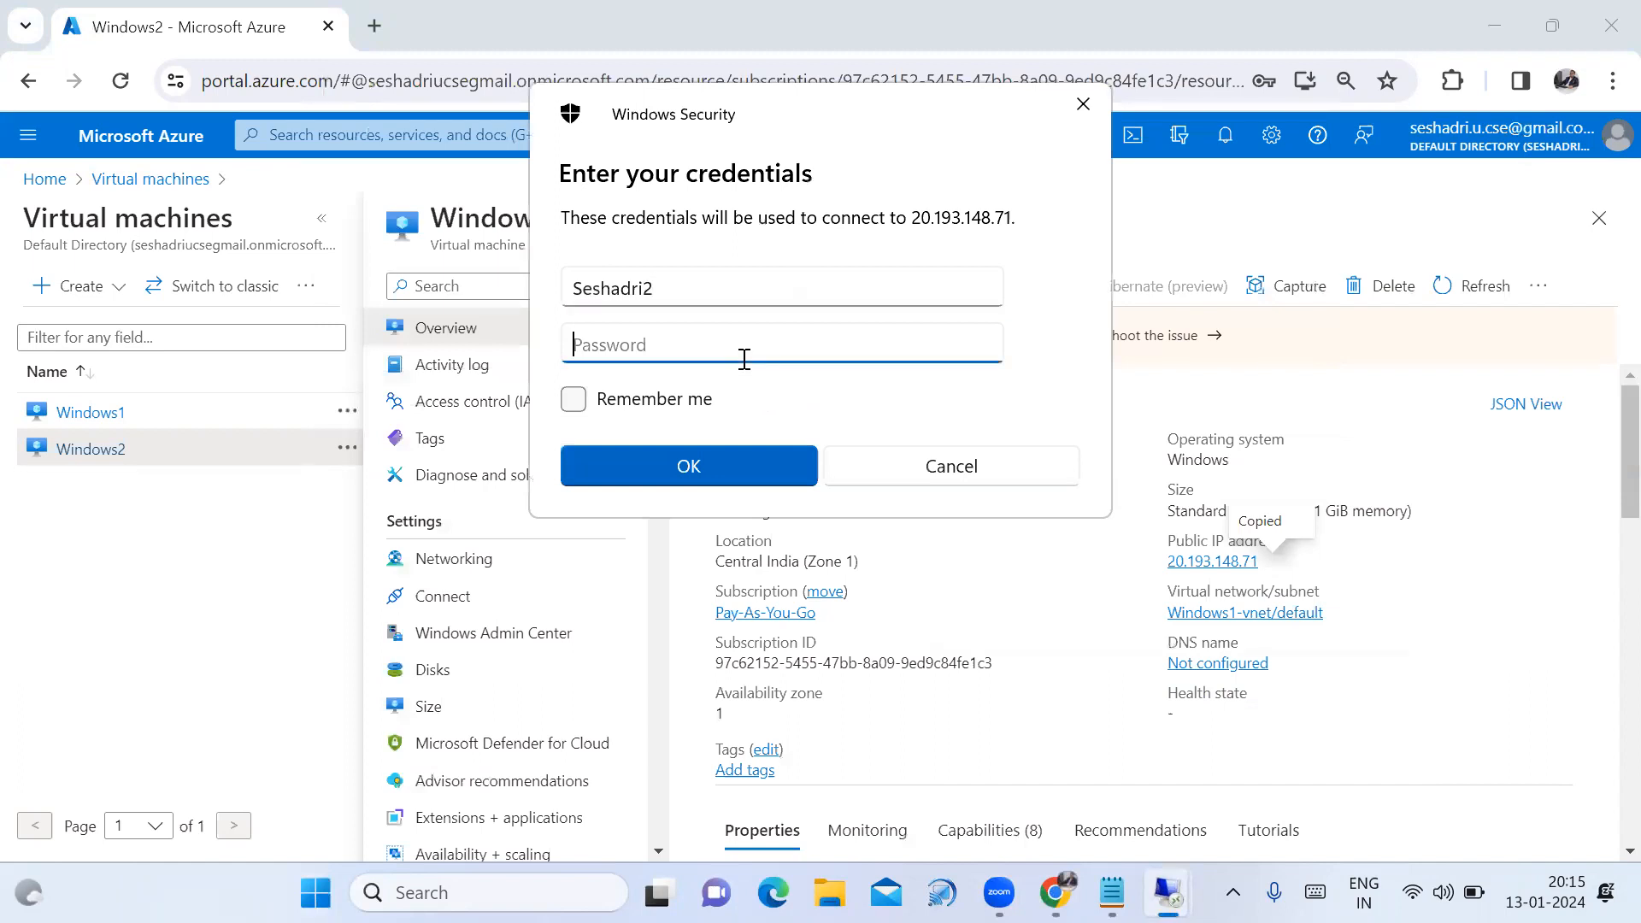
type("*************")
left_click(753, 460)
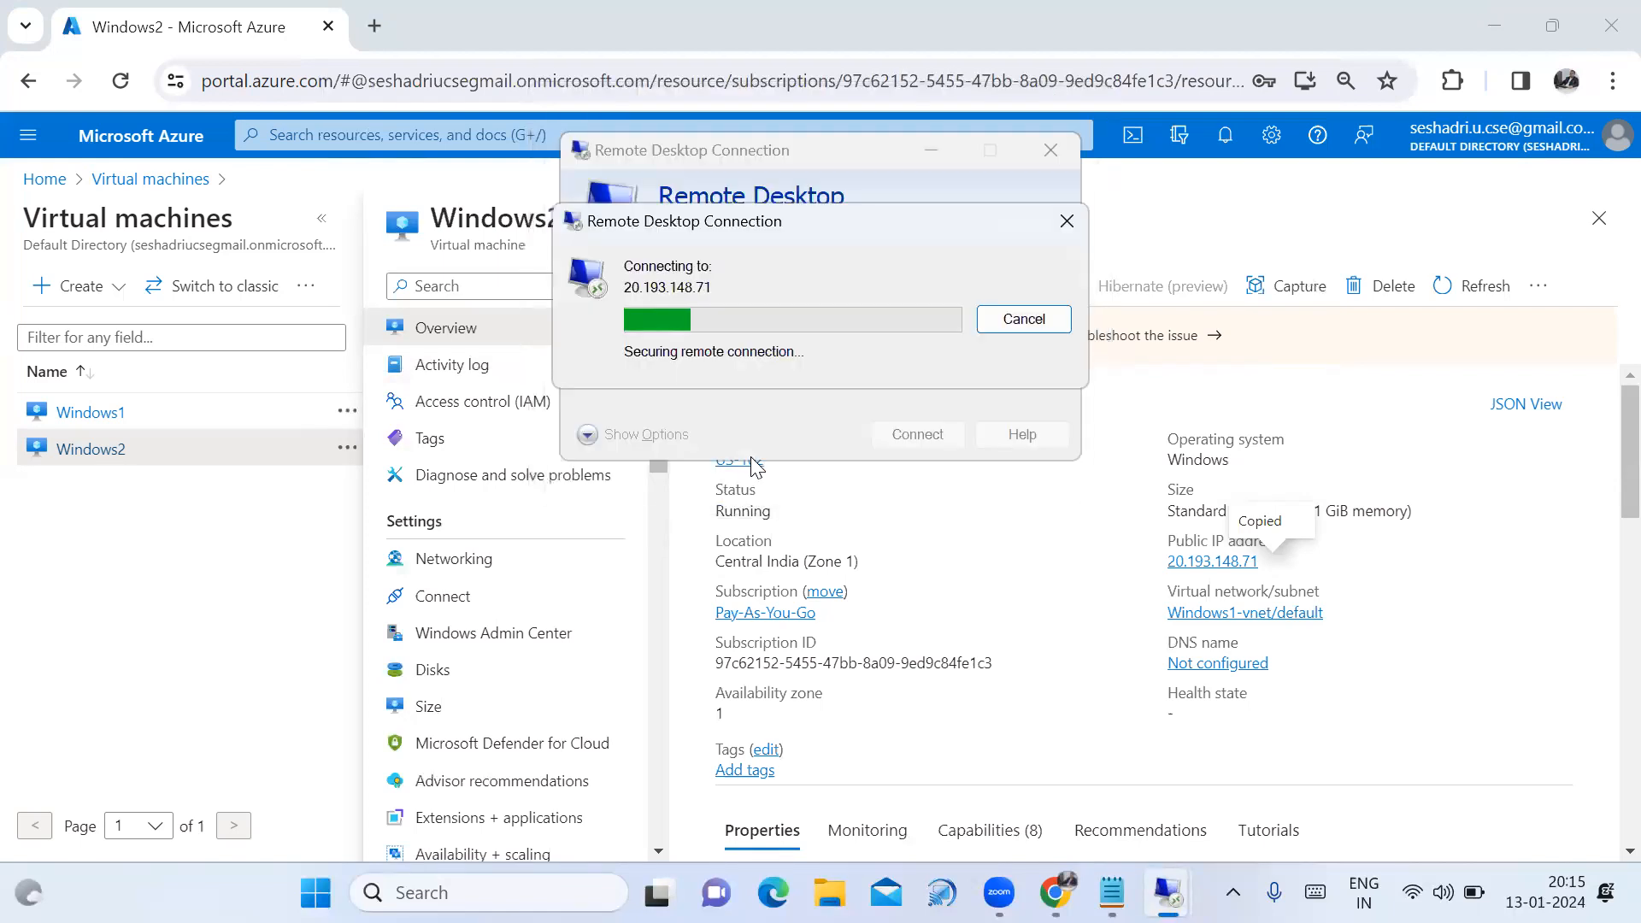
Accept the certificate, allow network discovery, and open File Explorer on Windows2.
left_click(901, 525)
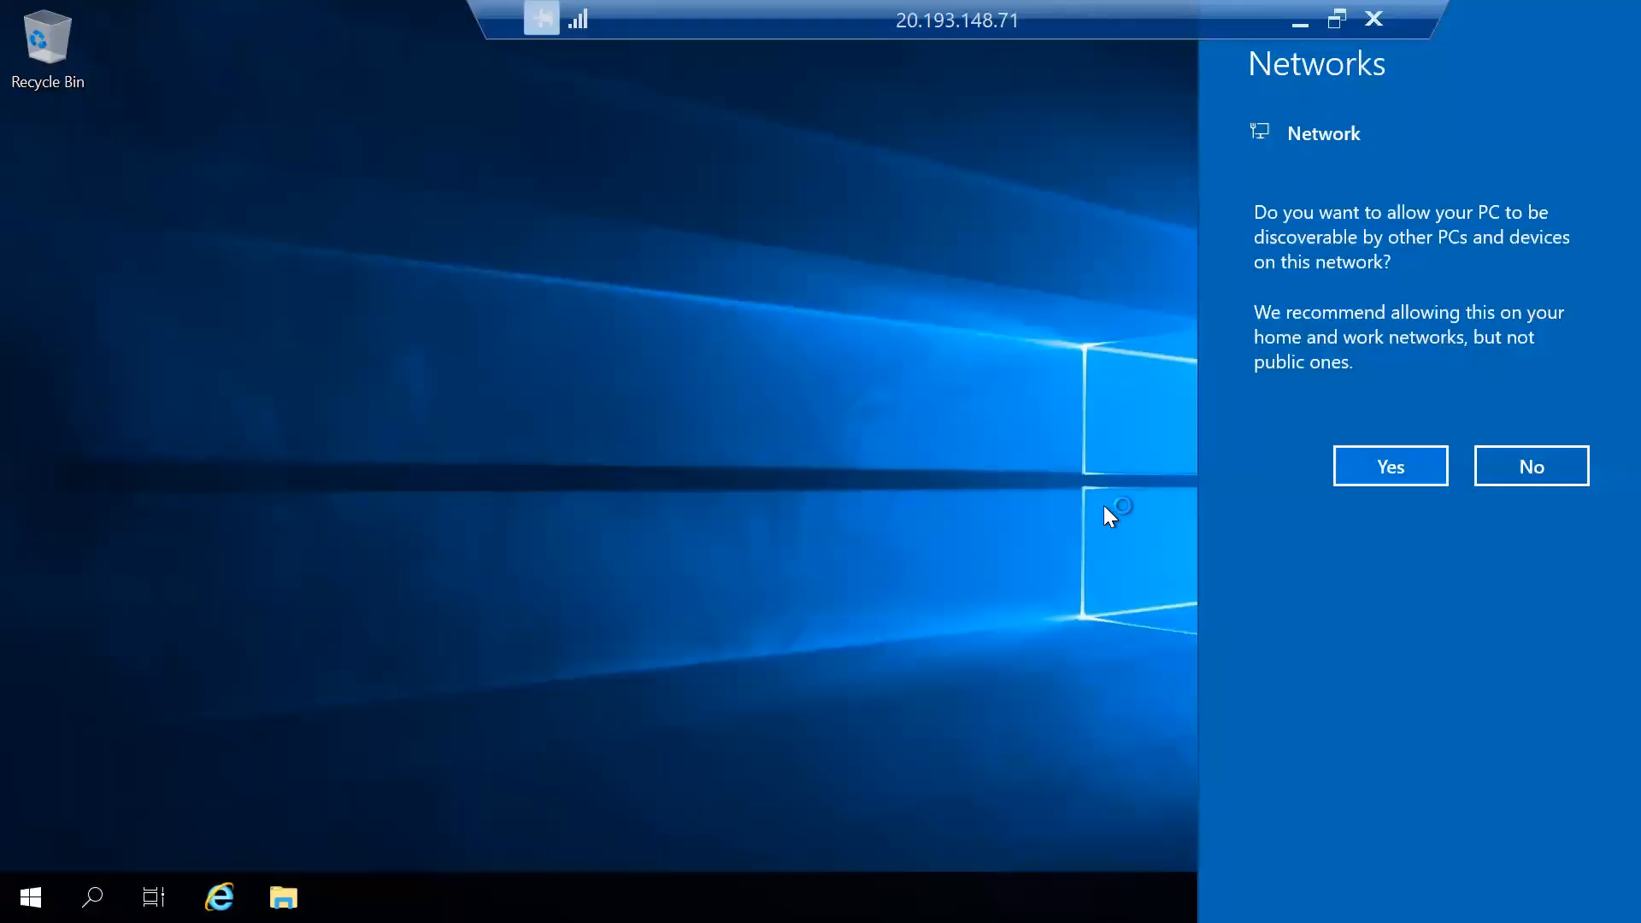
left_click(1399, 467)
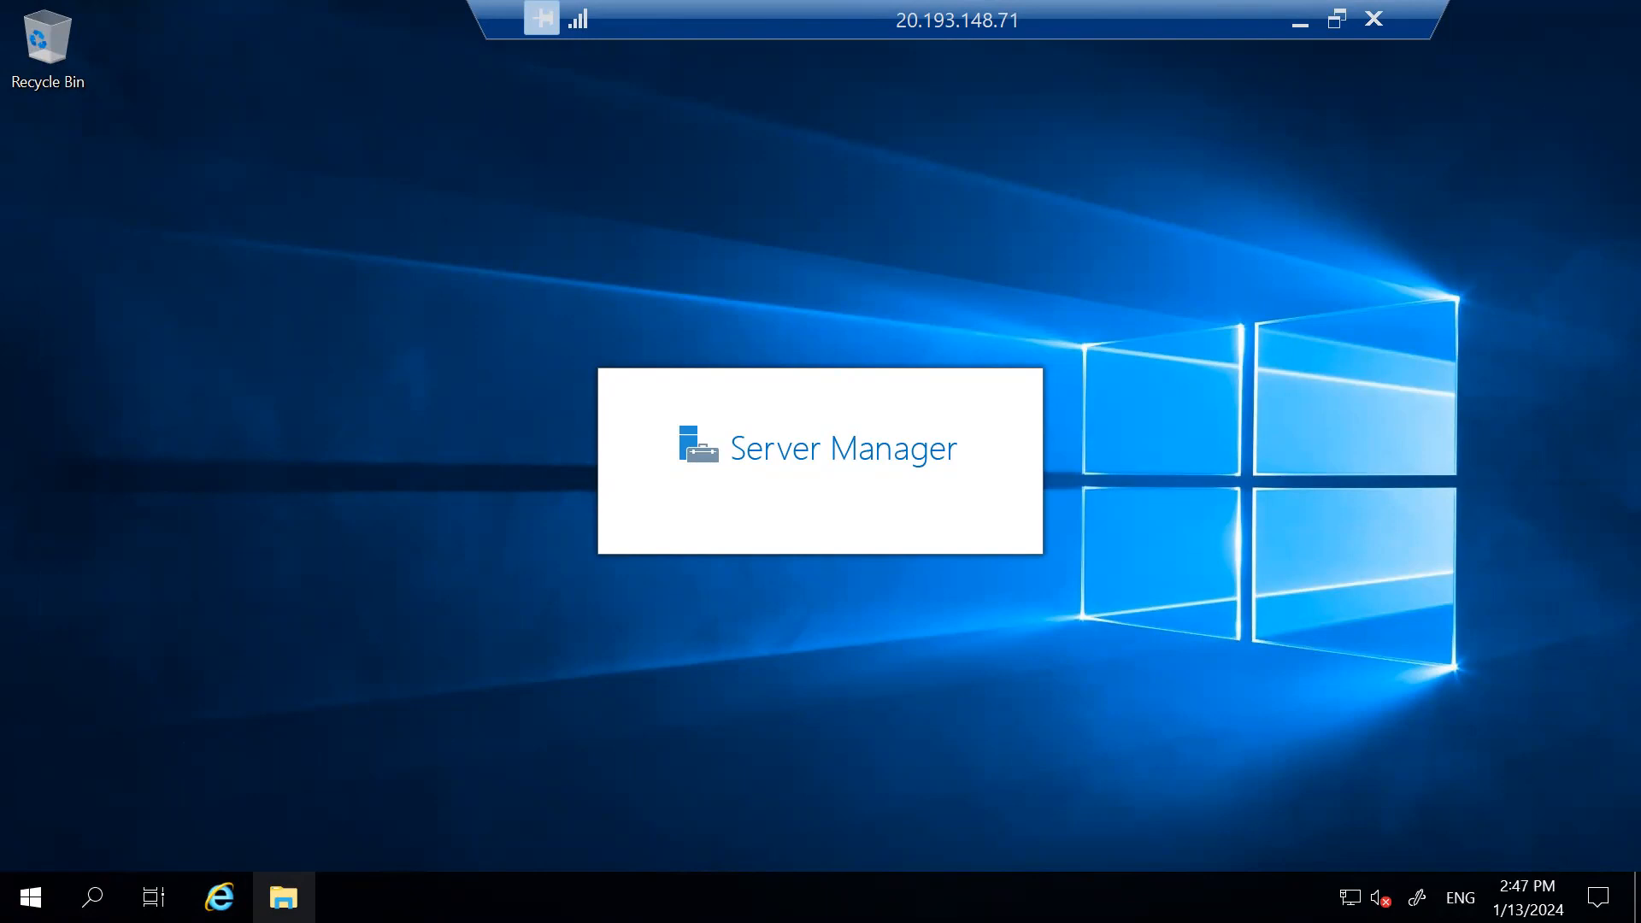
left_click(282, 896)
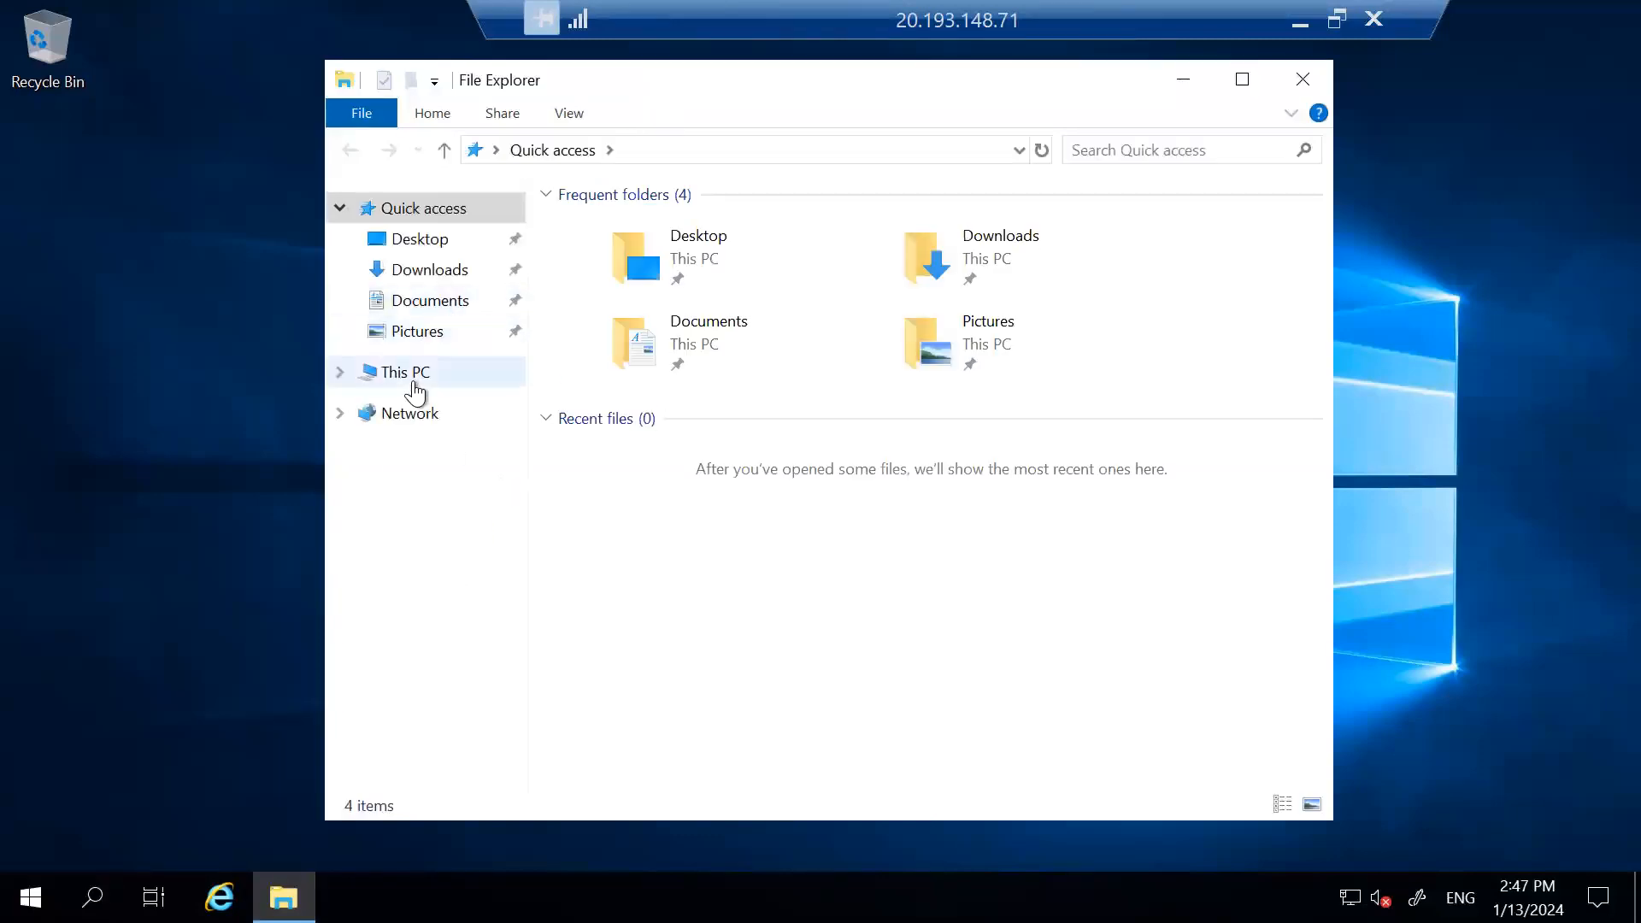
On Windows2, open New Volume (F:) and view the US text file maximized.
left_click(416, 392)
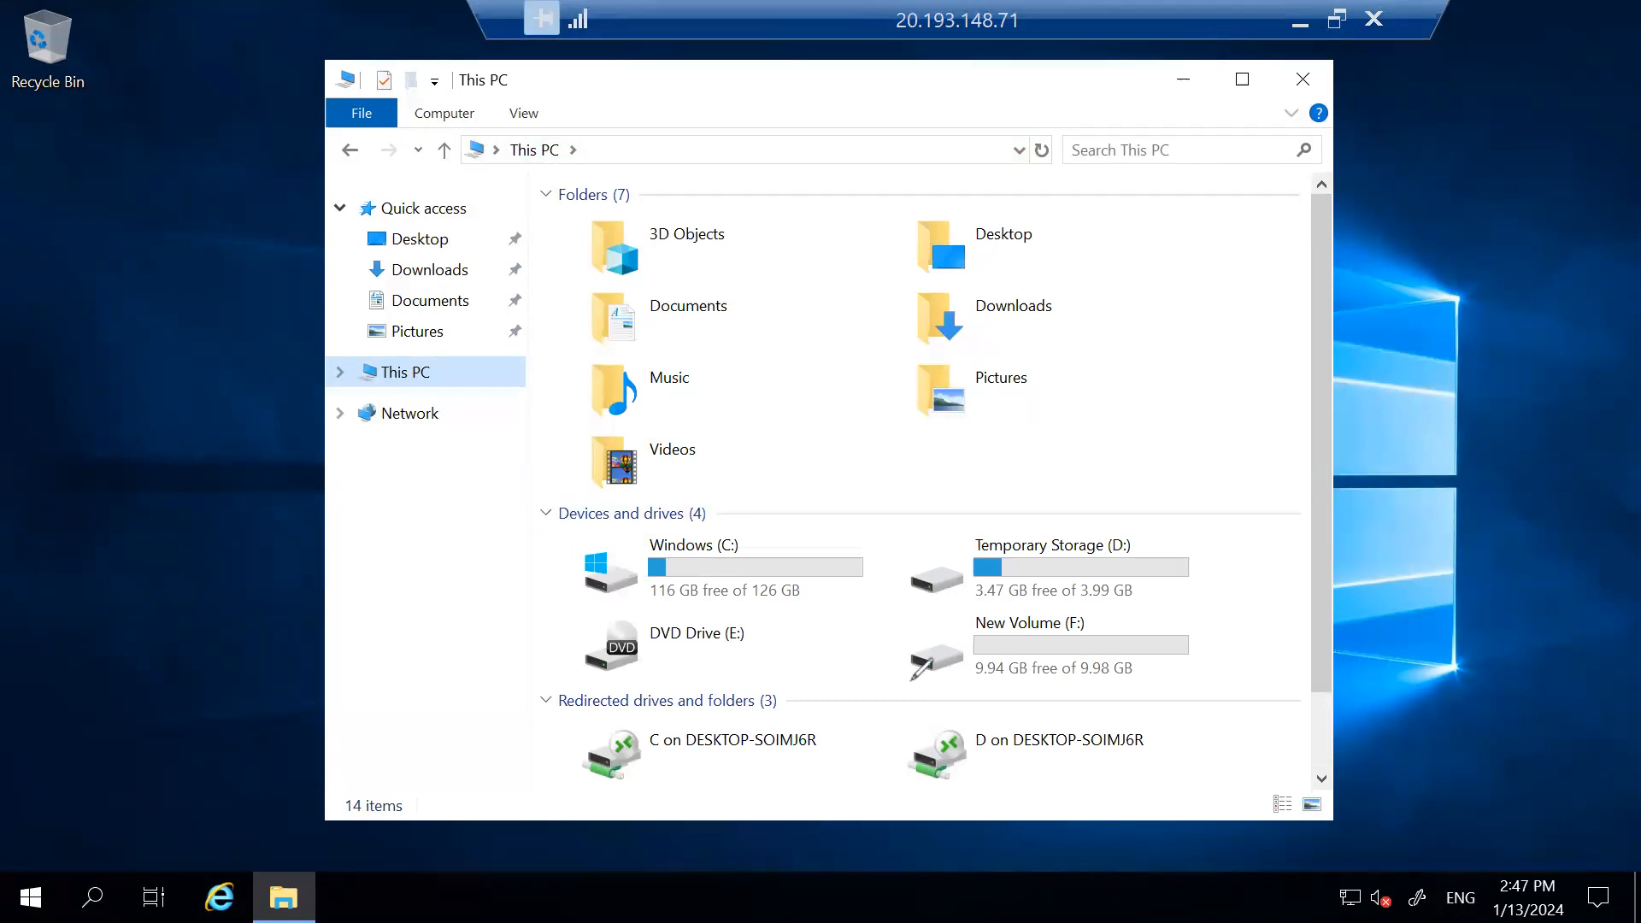
left_click_drag(914, 676, 1069, 603)
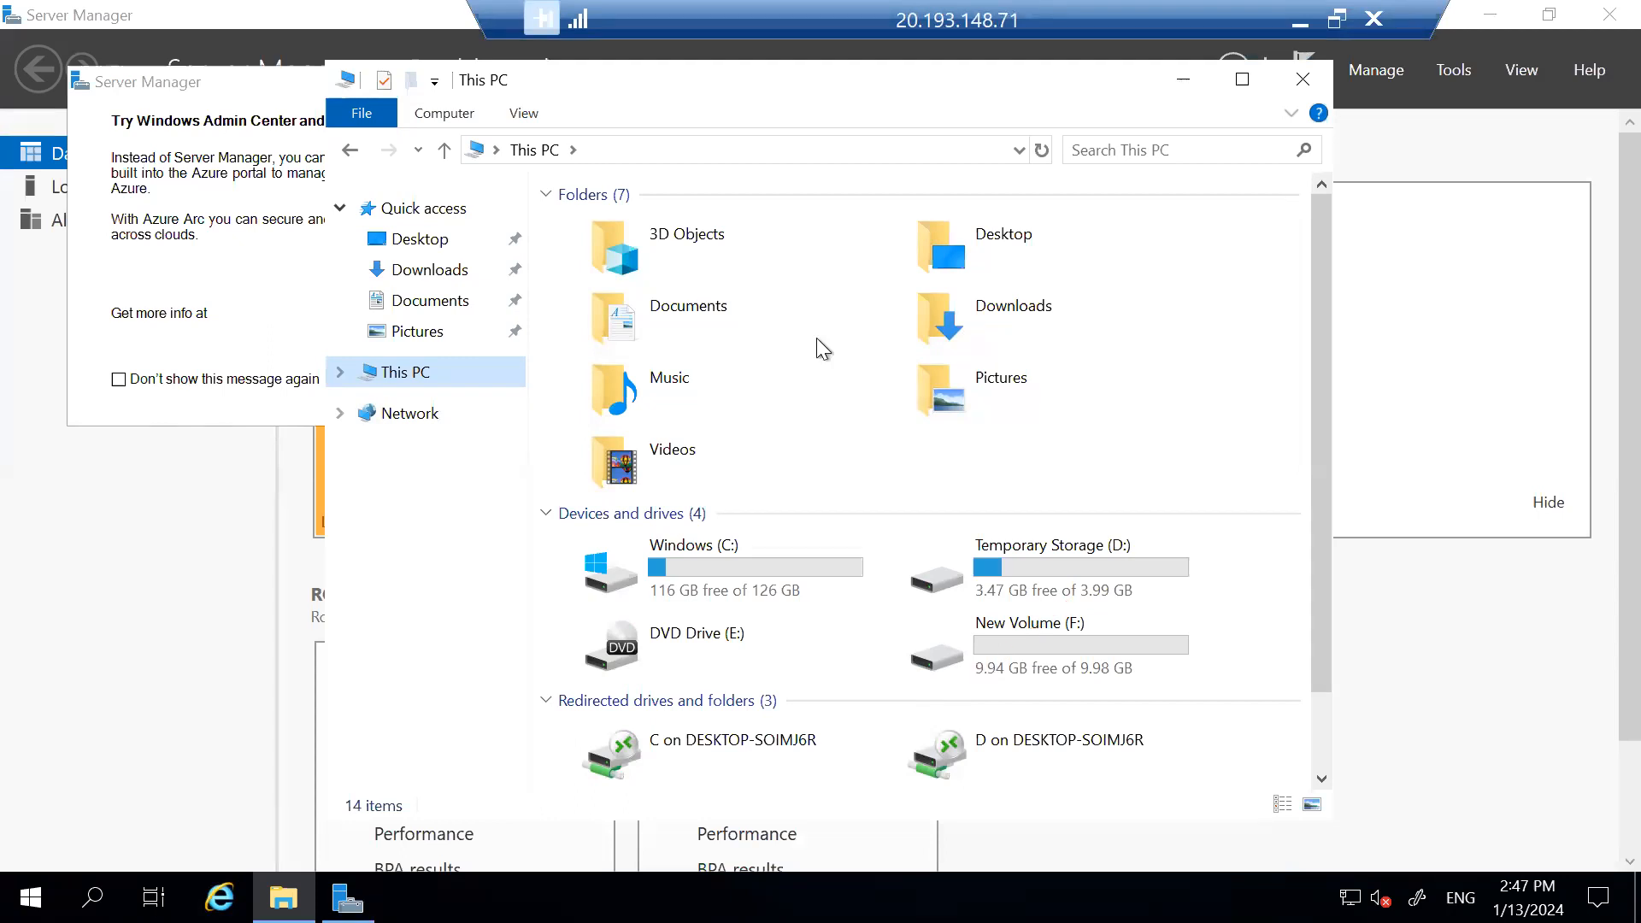
double_click(1029, 649)
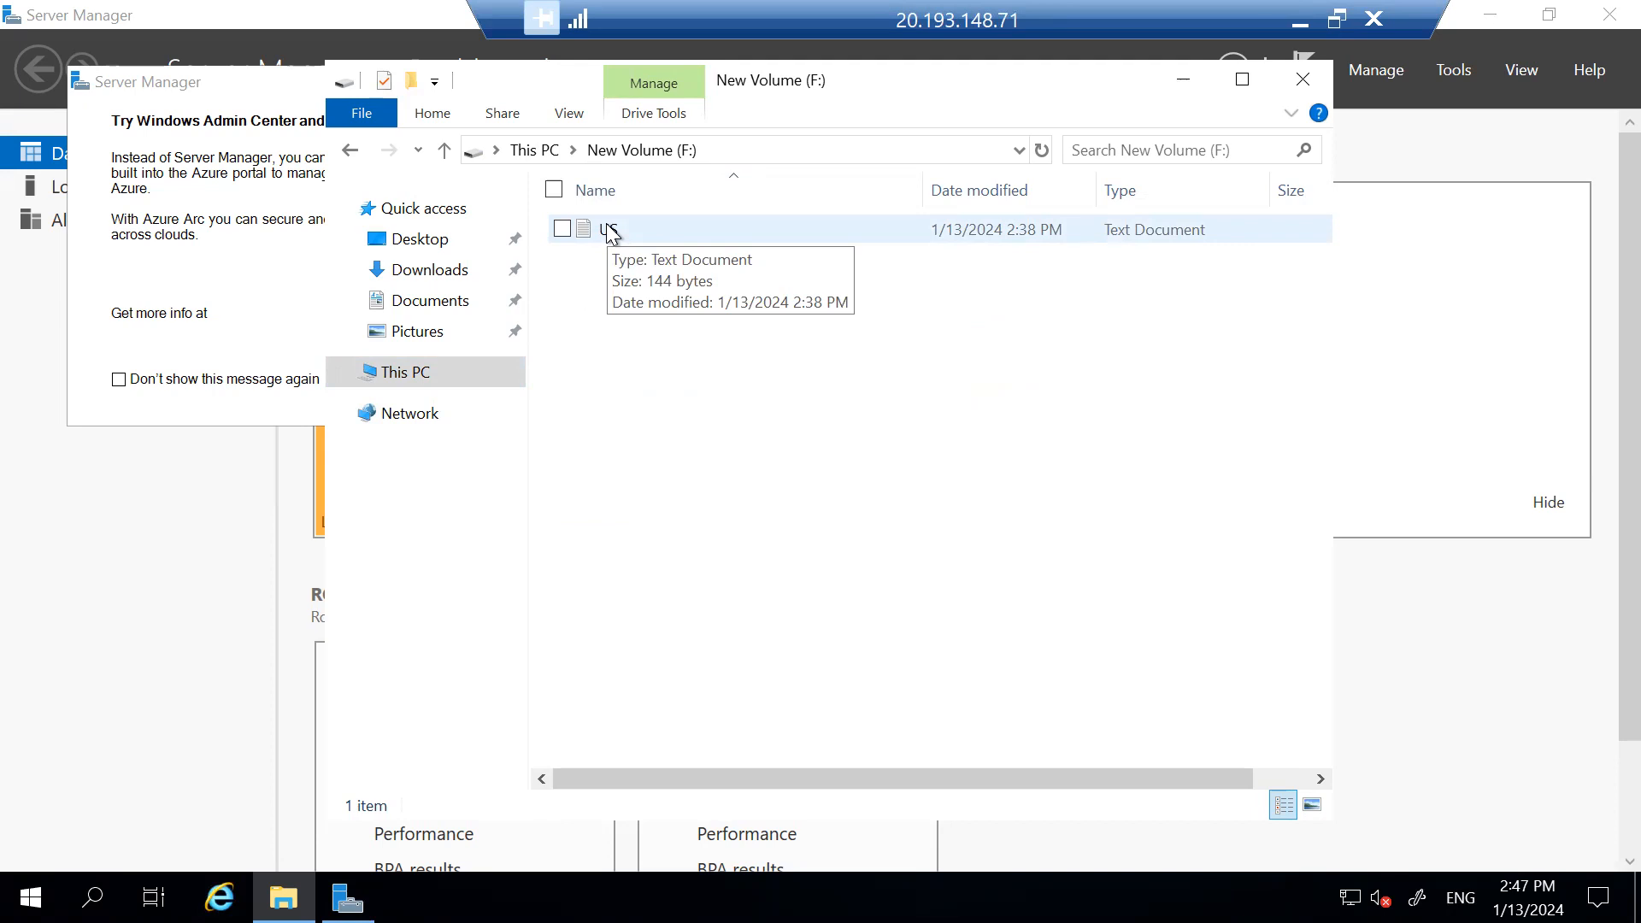
left_click(609, 231)
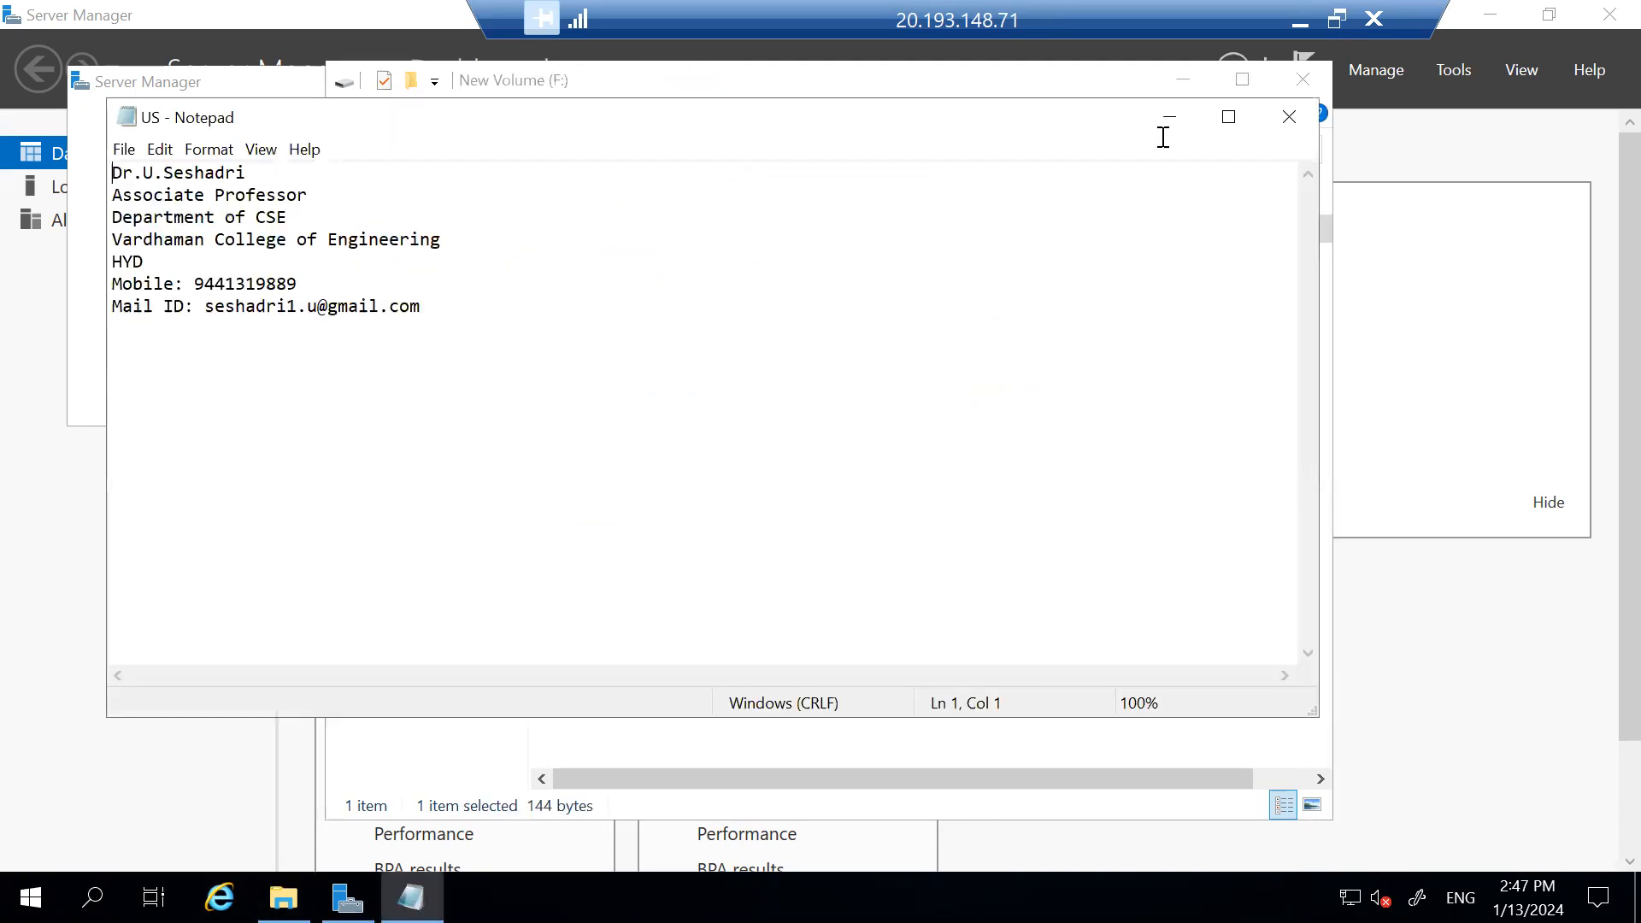
left_click(1230, 117)
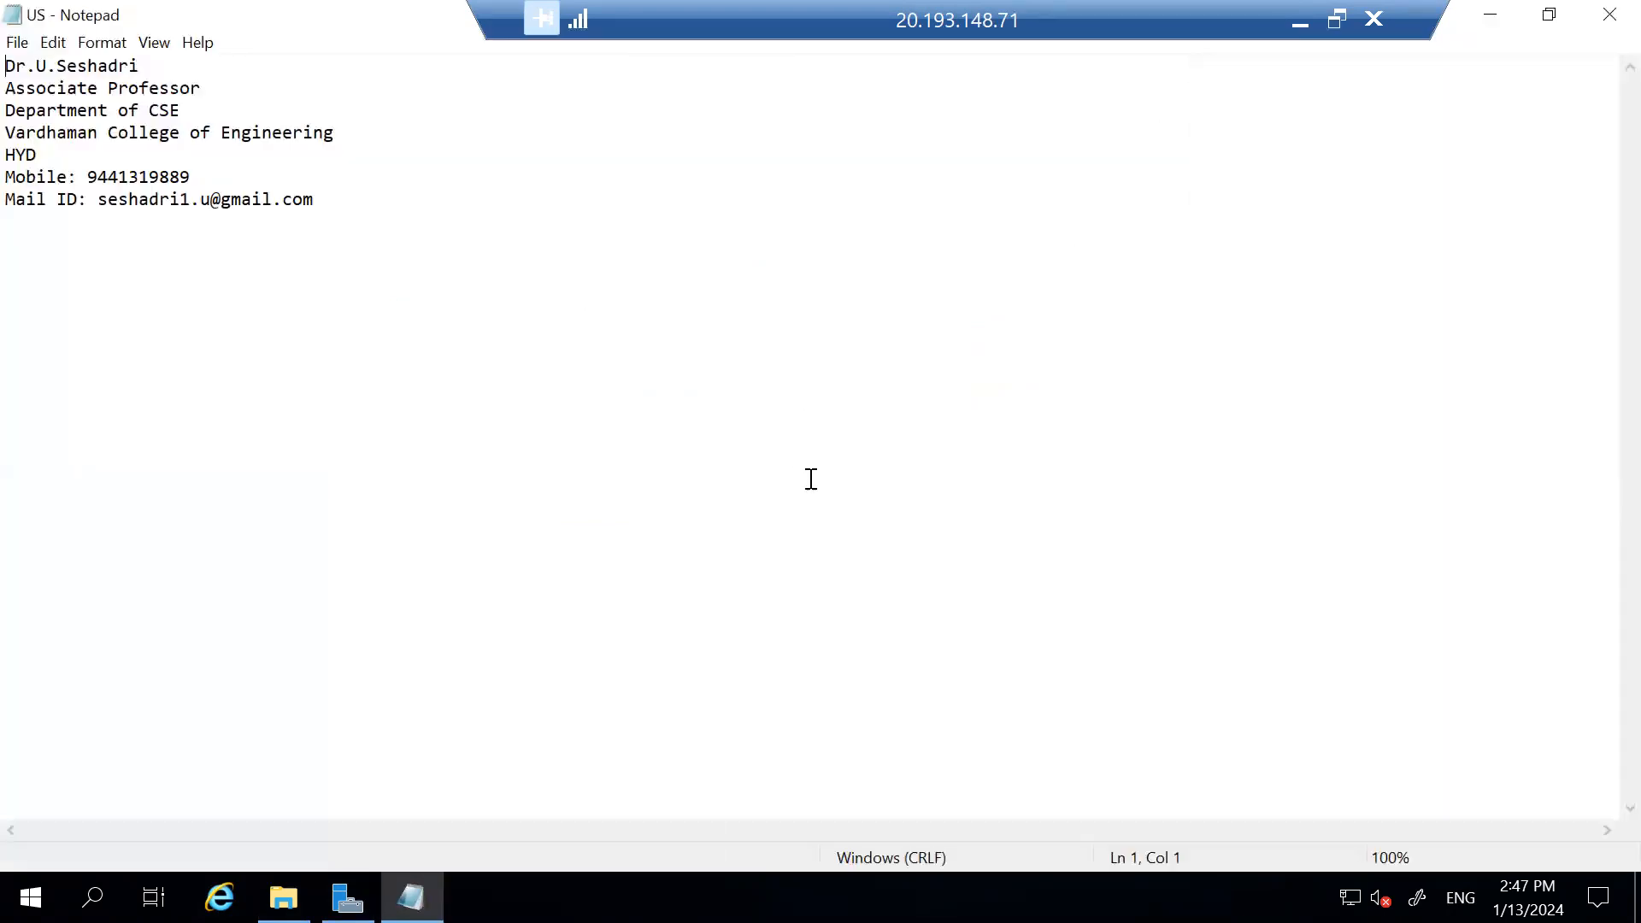
scroll(644, 289, "up", 19)
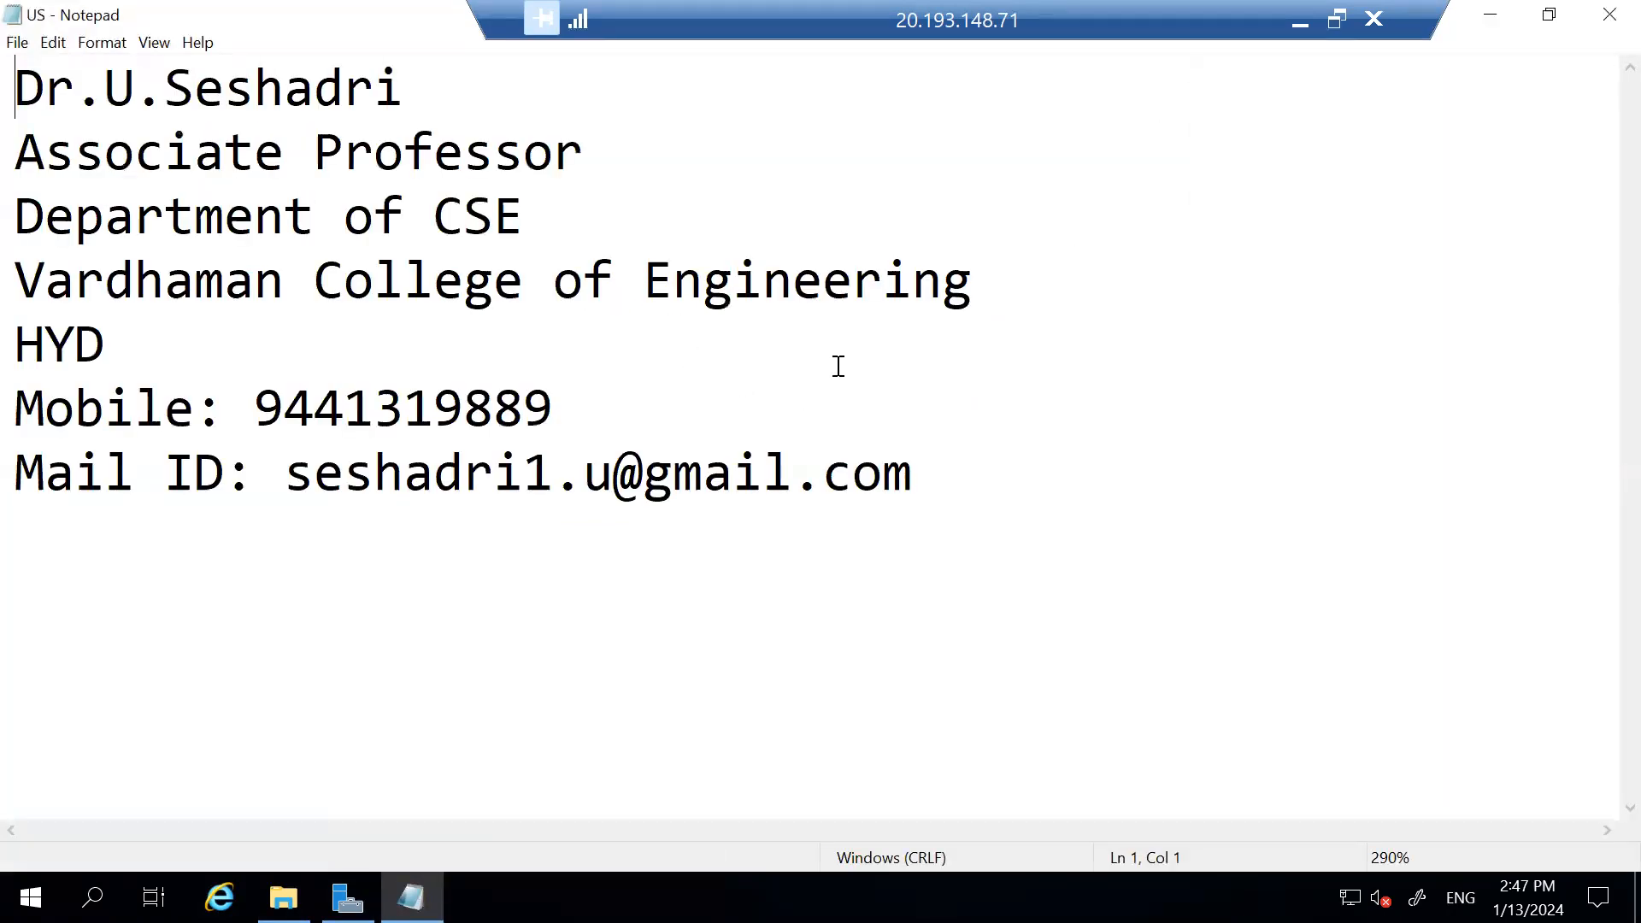
Close the US file and F: drive window, then minimize Server Manager and the RDP session.
left_click(1602, 15)
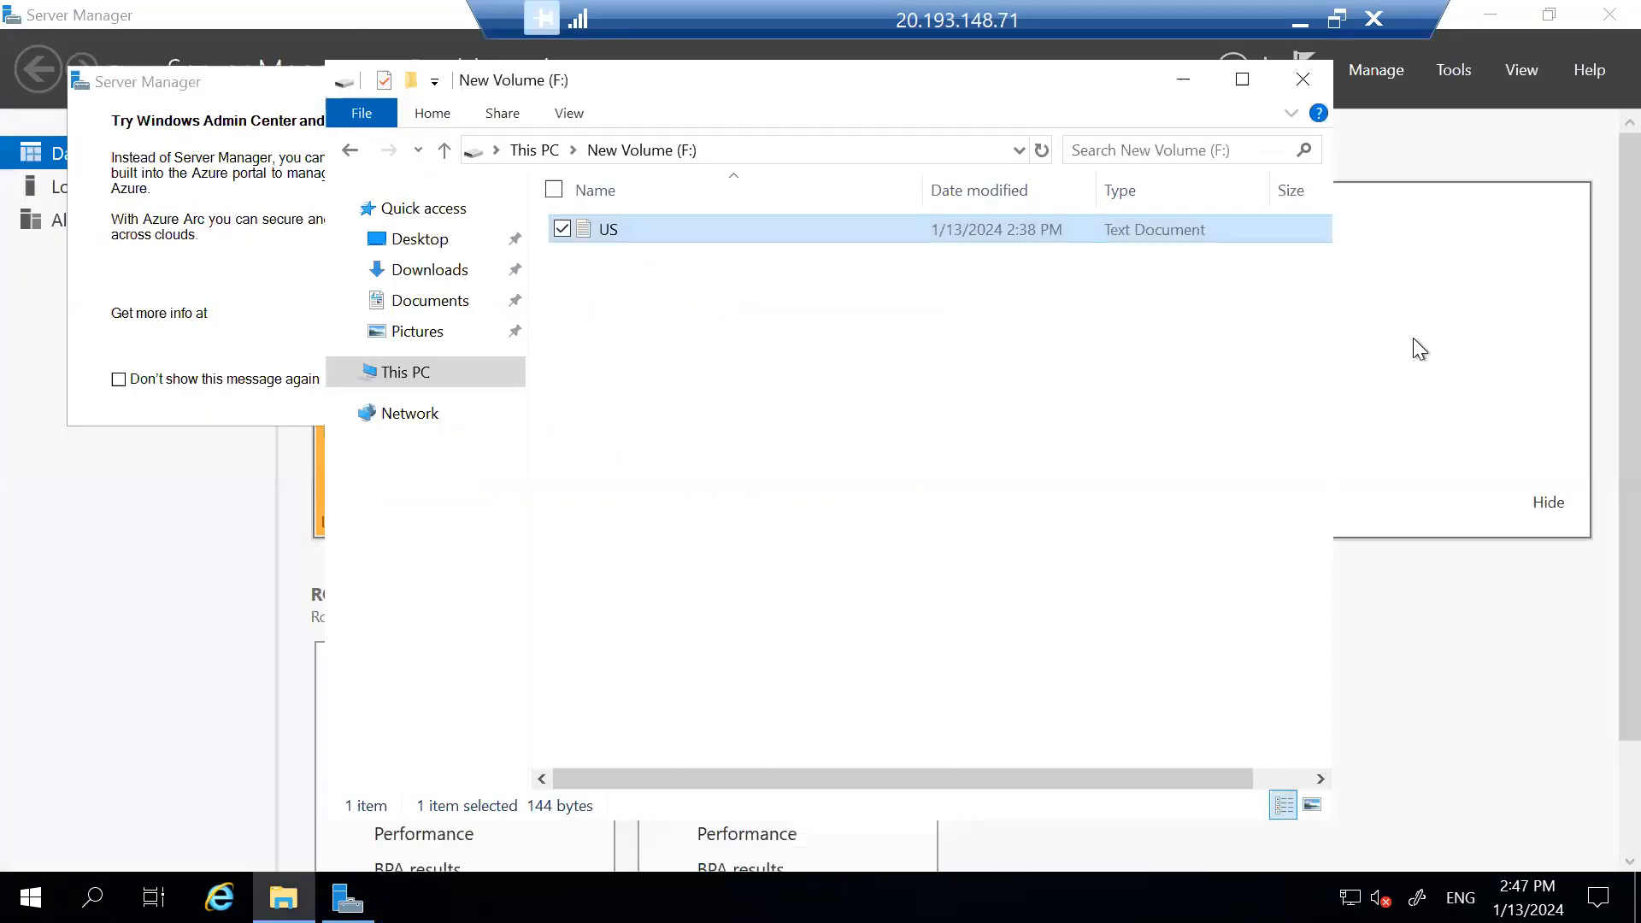
left_click(1290, 72)
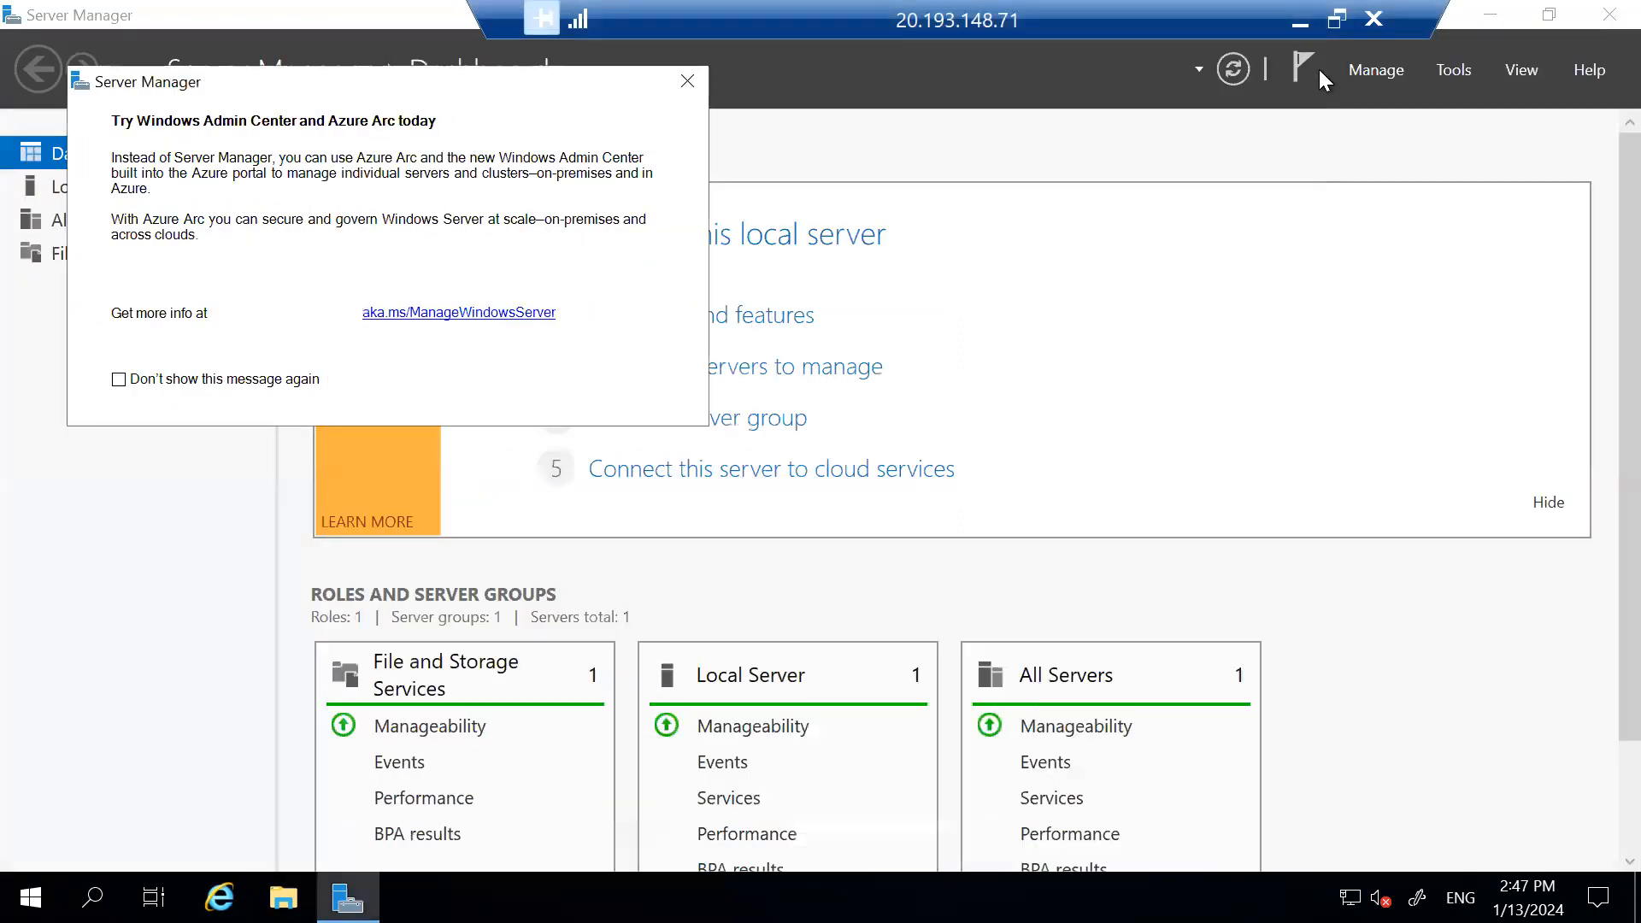
left_click(1491, 15)
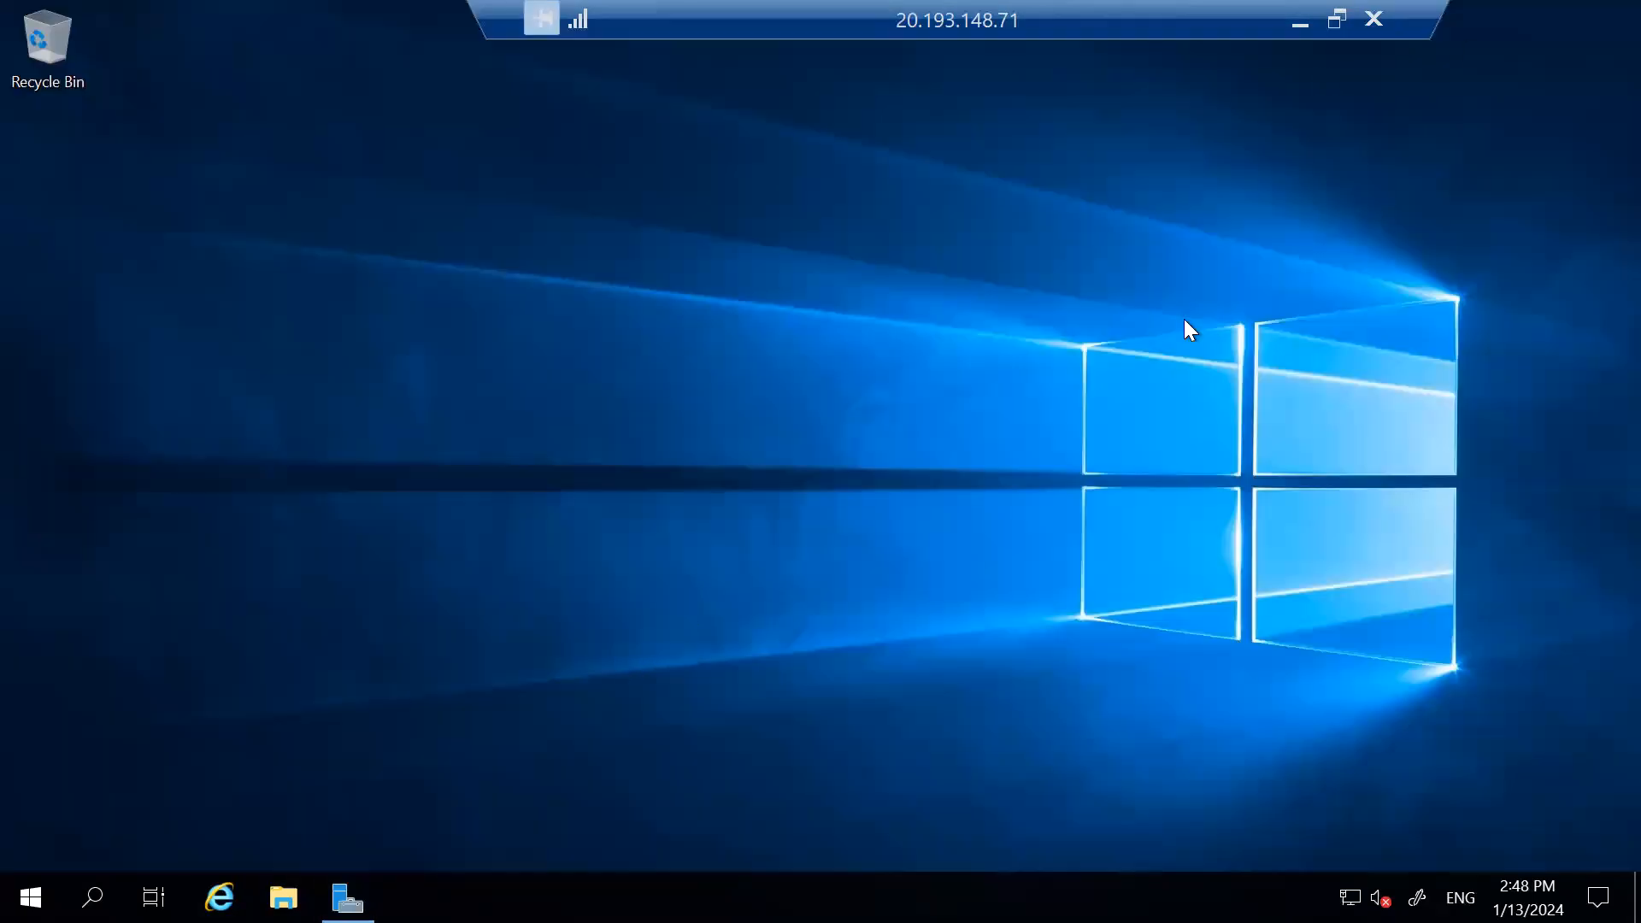
left_click(1300, 23)
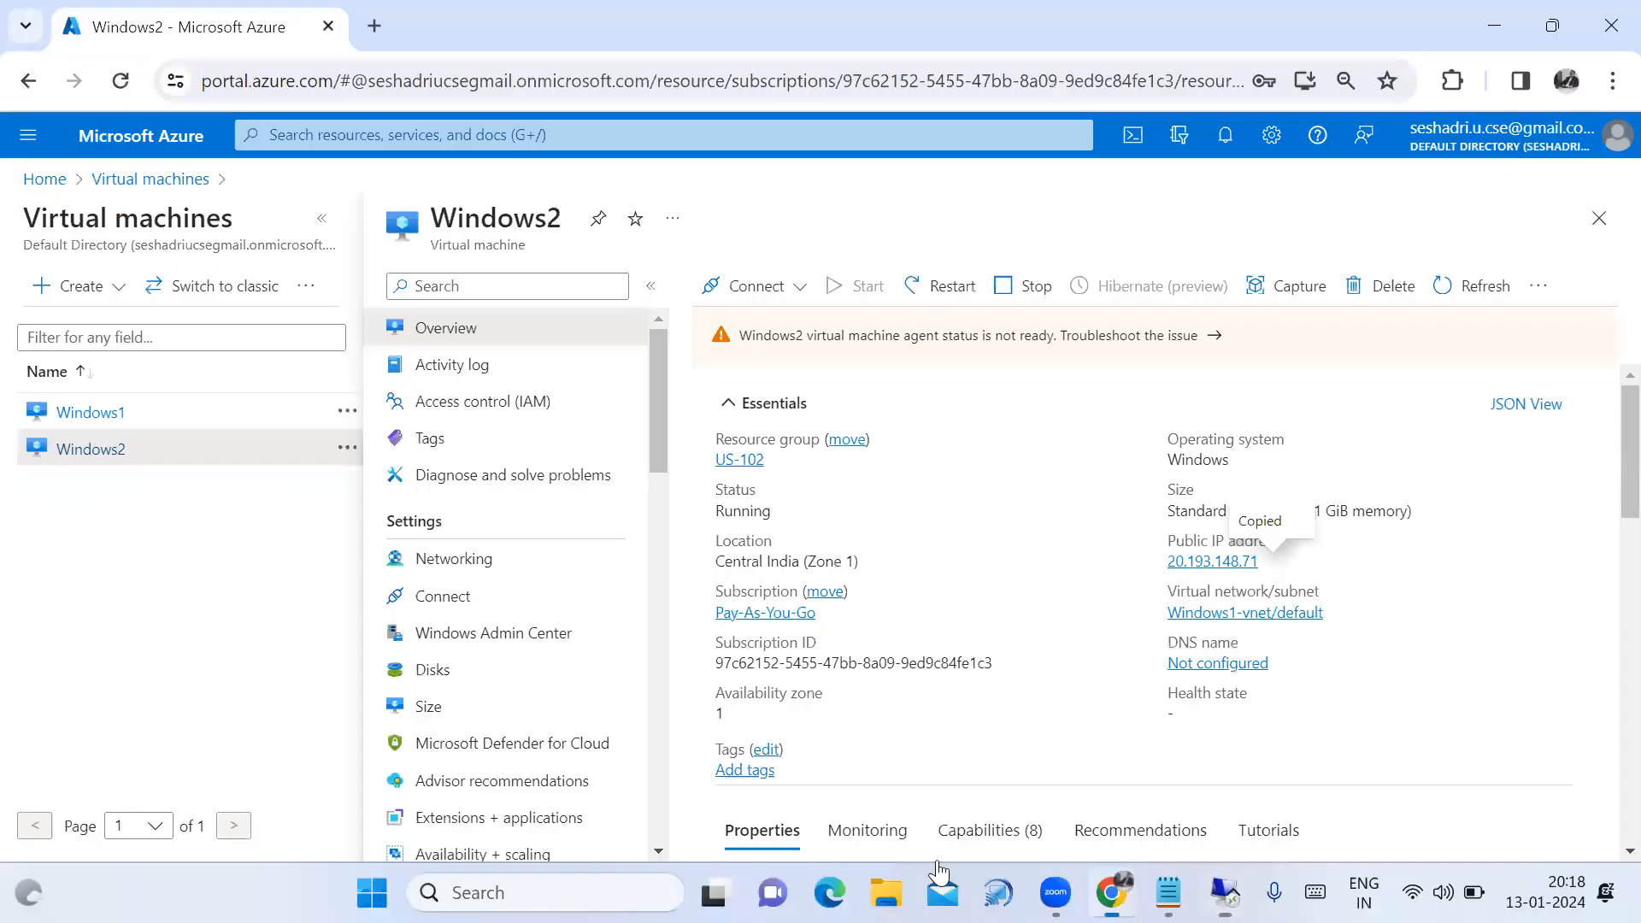
In the Notepad plan, highlight Windows1, 10GB Data Disk, detach, VM -Windows2 and Attach.
left_click(1110, 892)
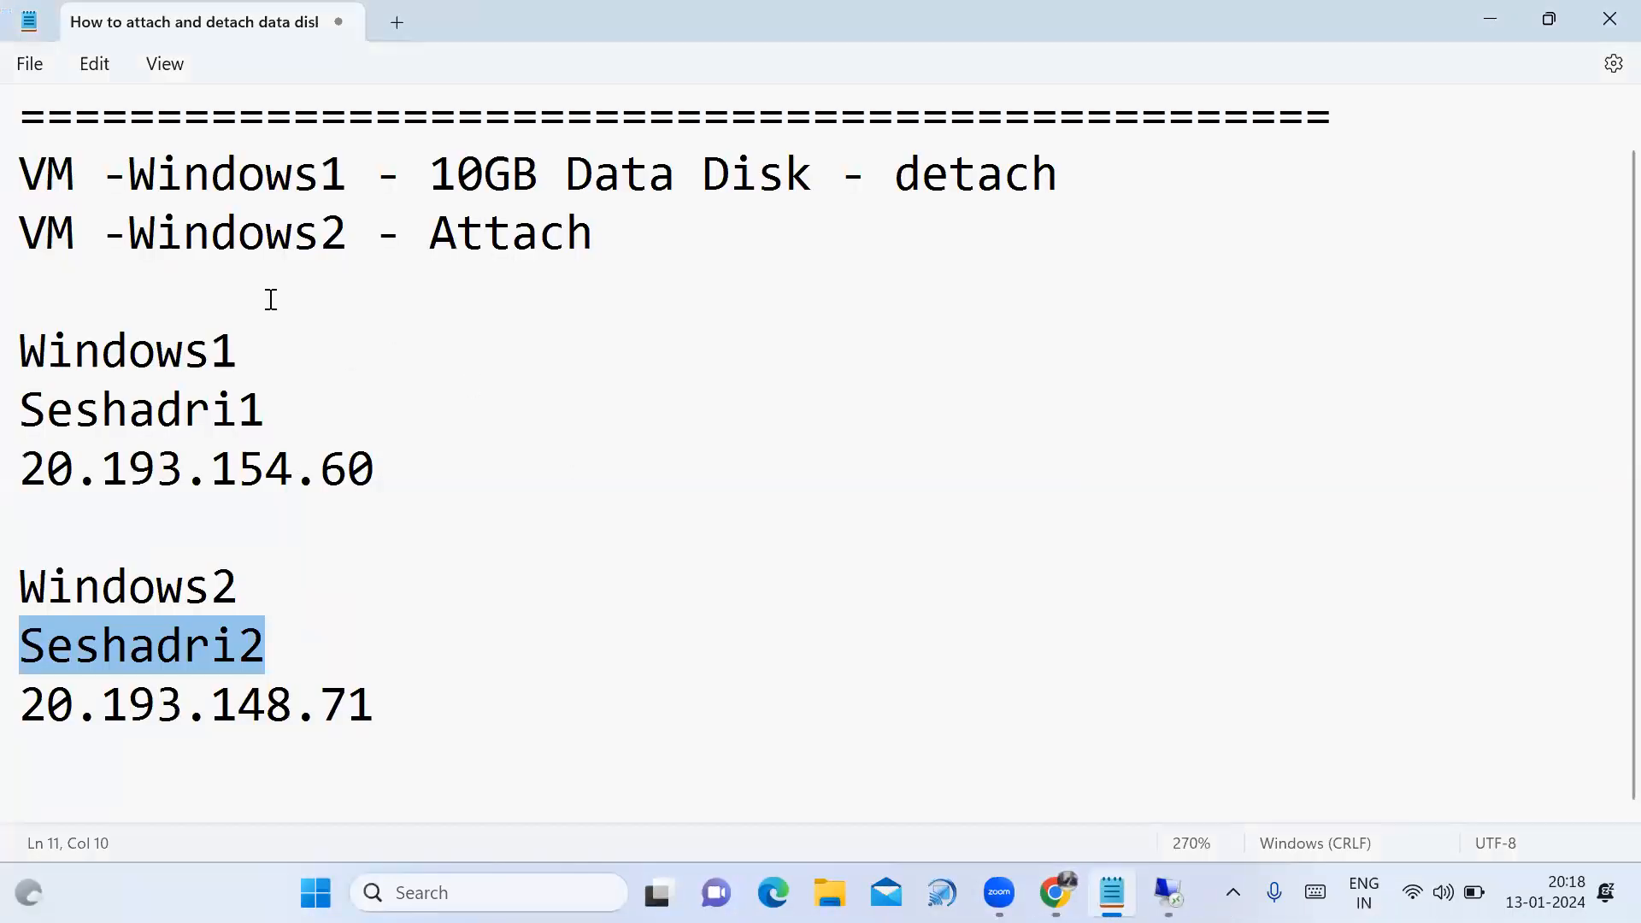
left_click_drag(128, 182, 342, 188)
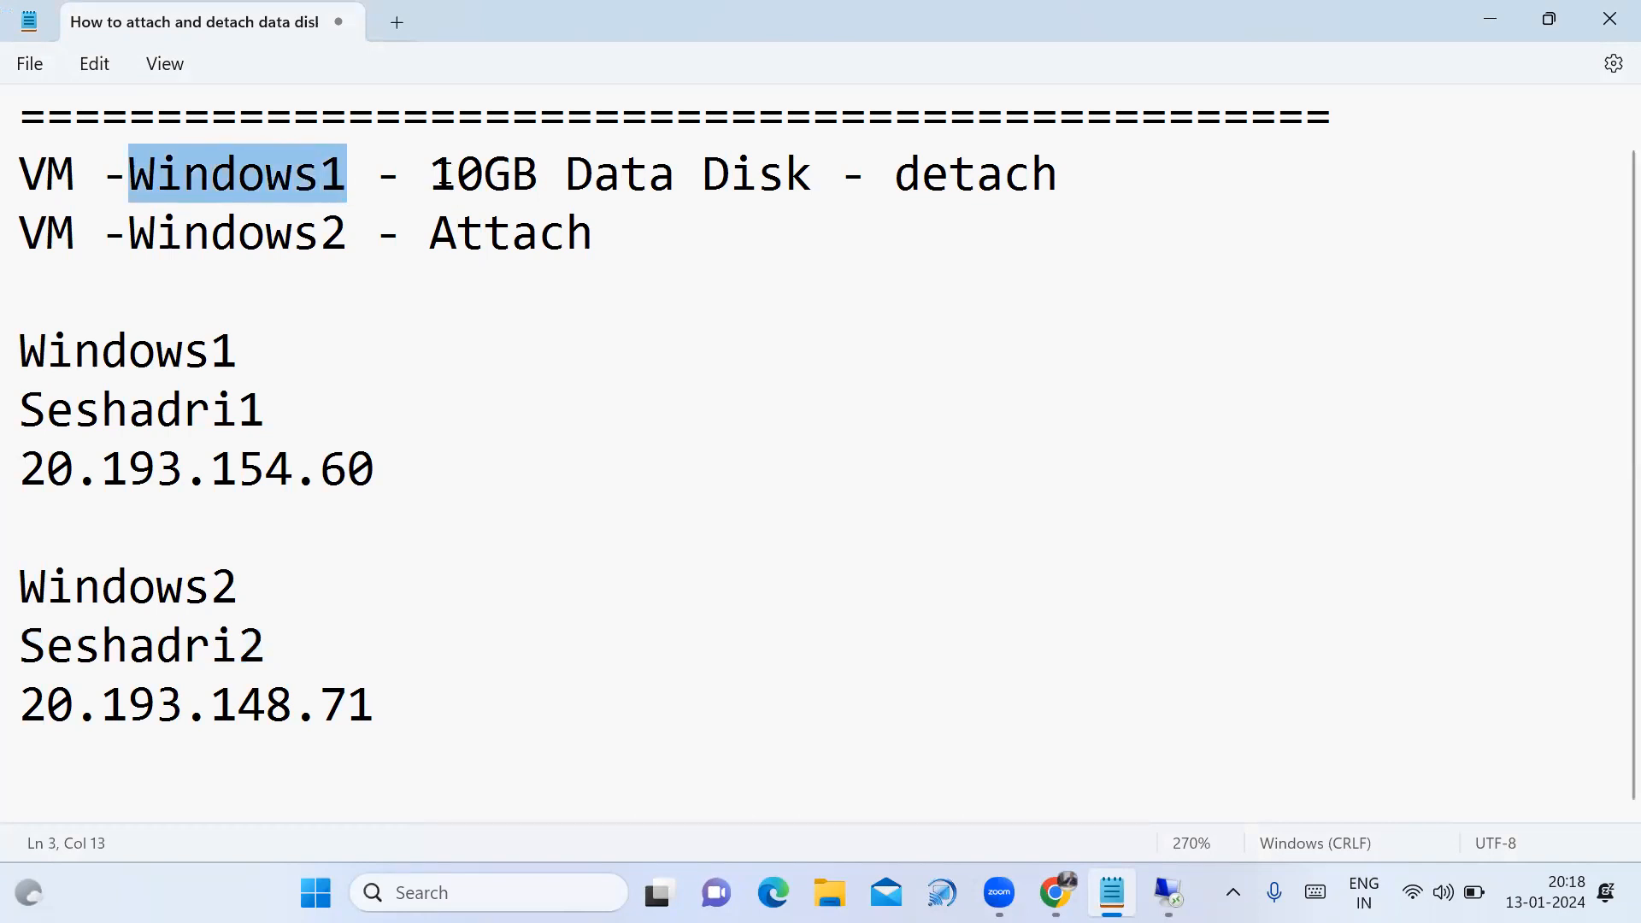
left_click(436, 176)
left_click_drag(436, 176, 820, 209)
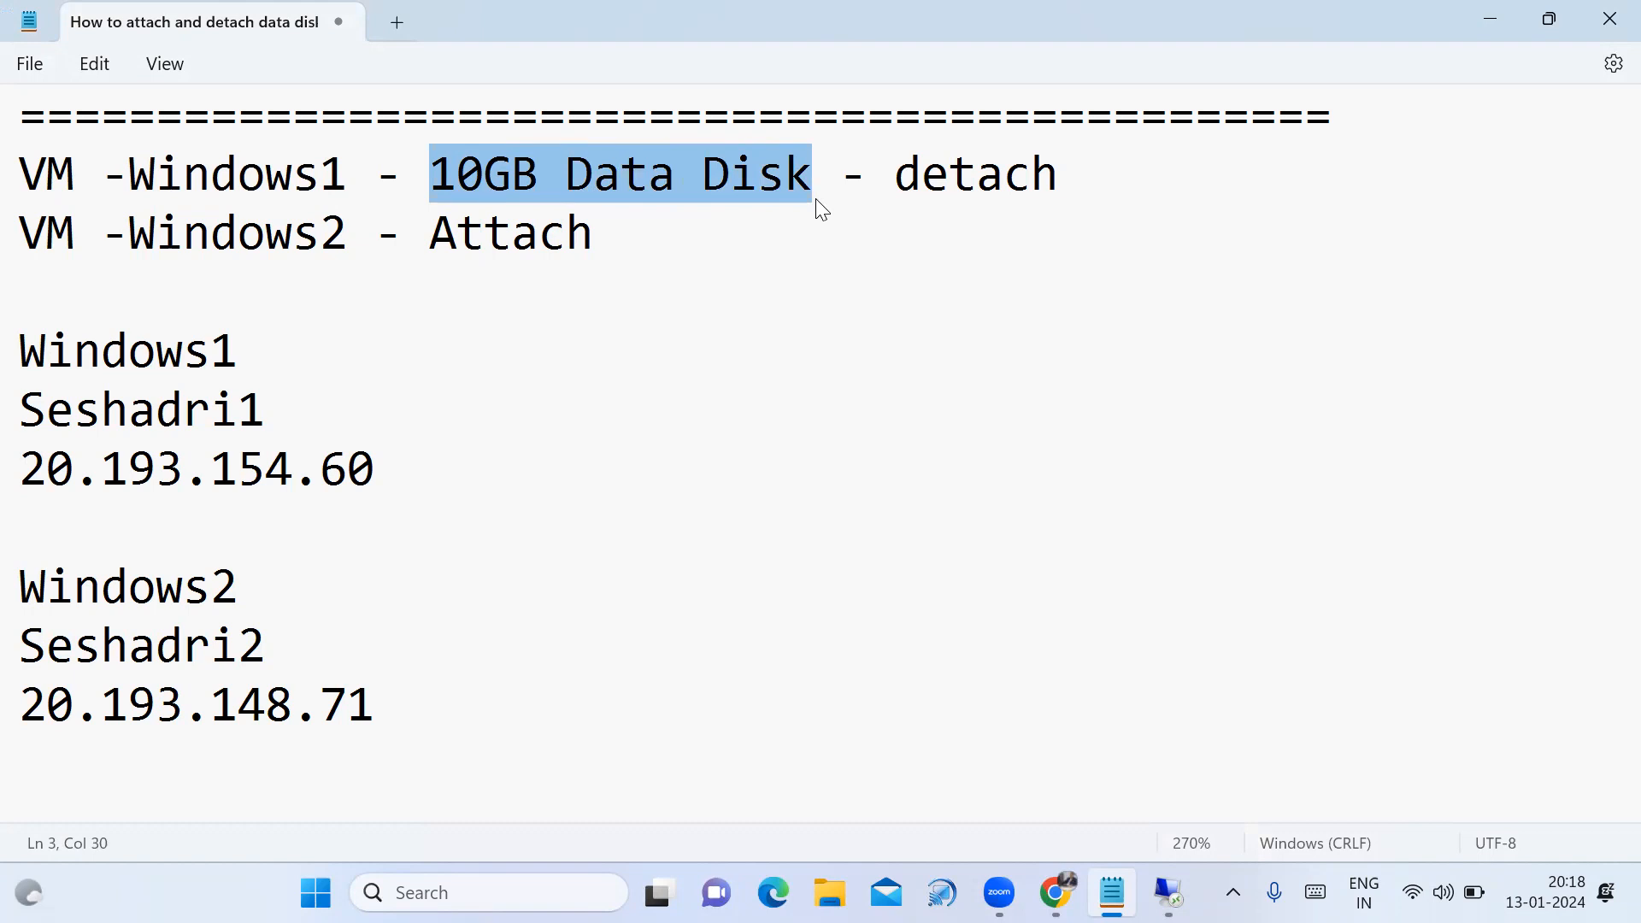
left_click_drag(821, 209, 1064, 206)
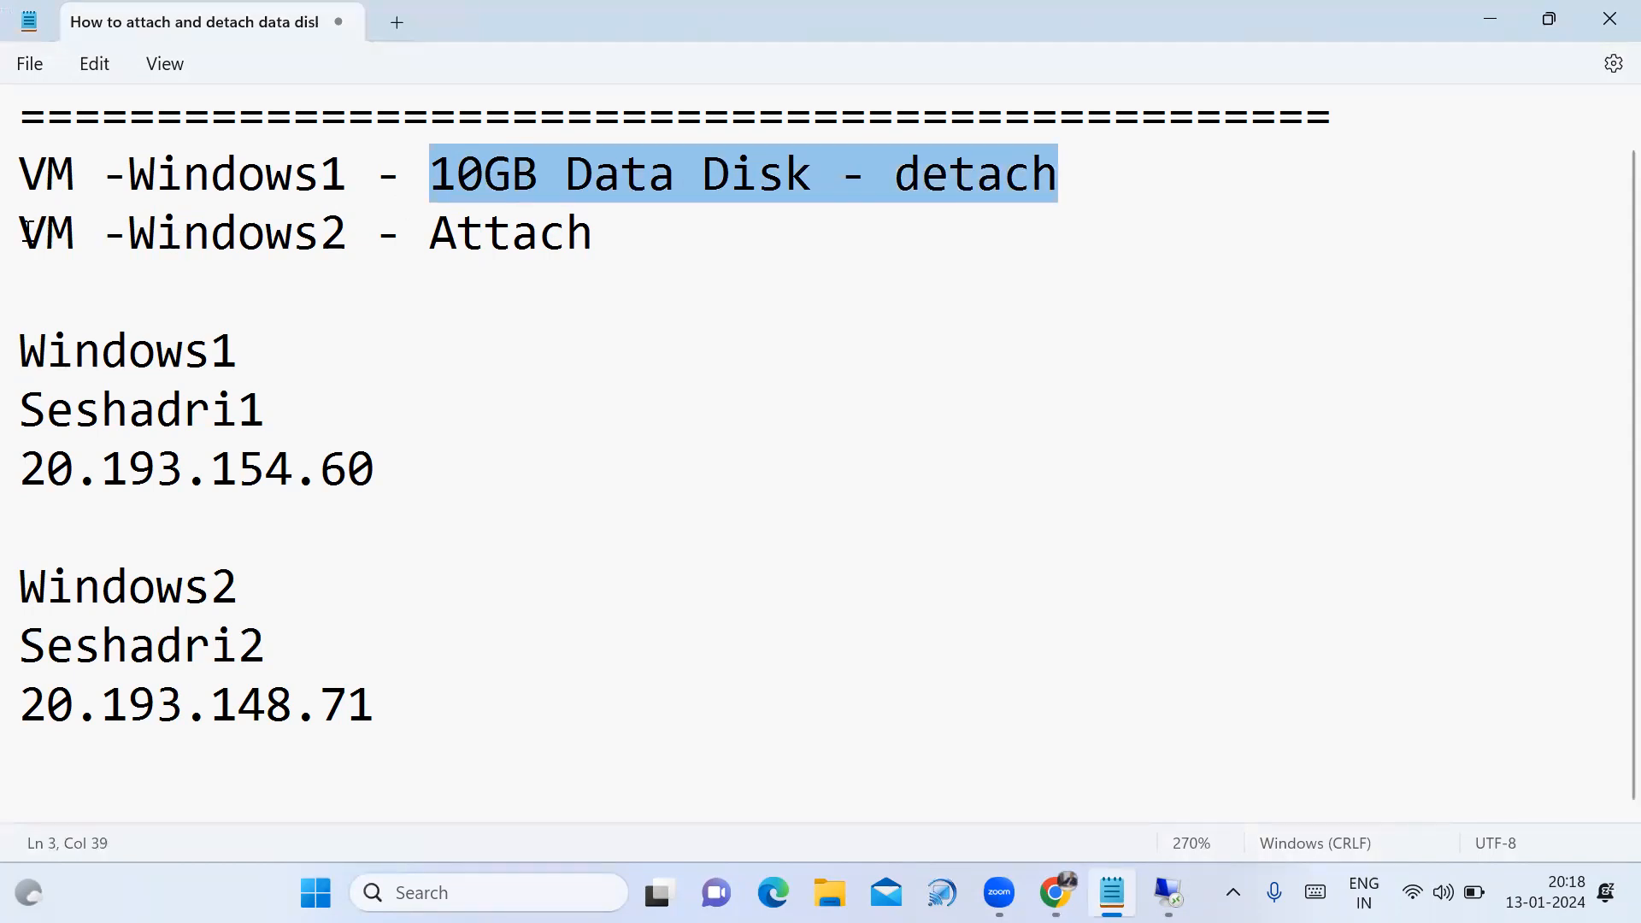
left_click_drag(24, 230, 345, 232)
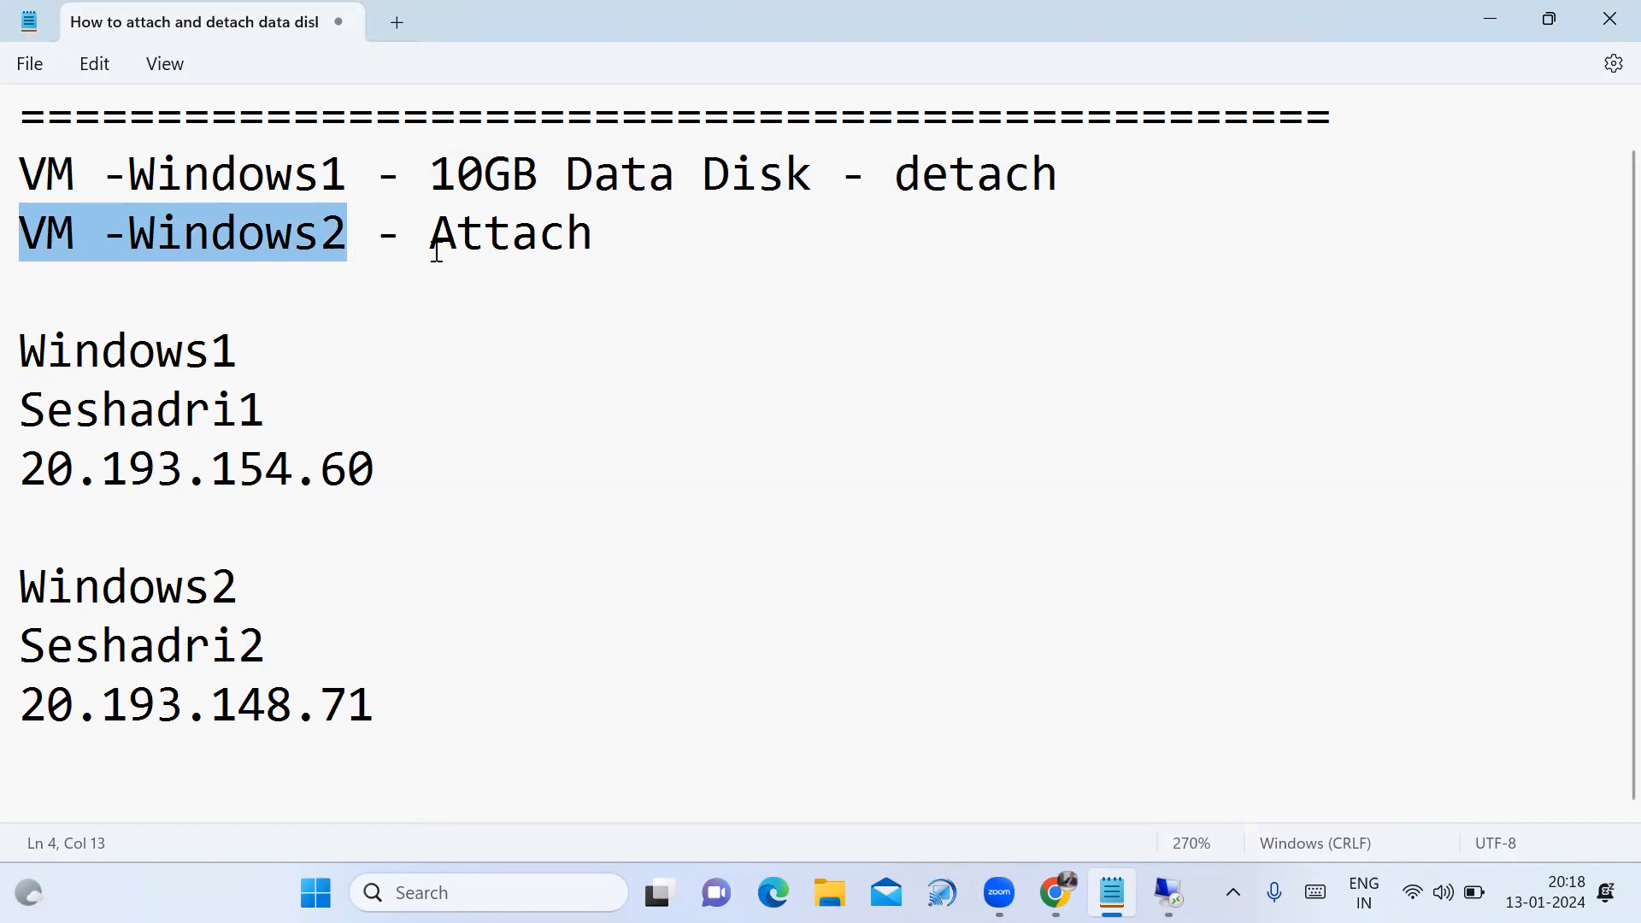
left_click_drag(422, 242, 590, 243)
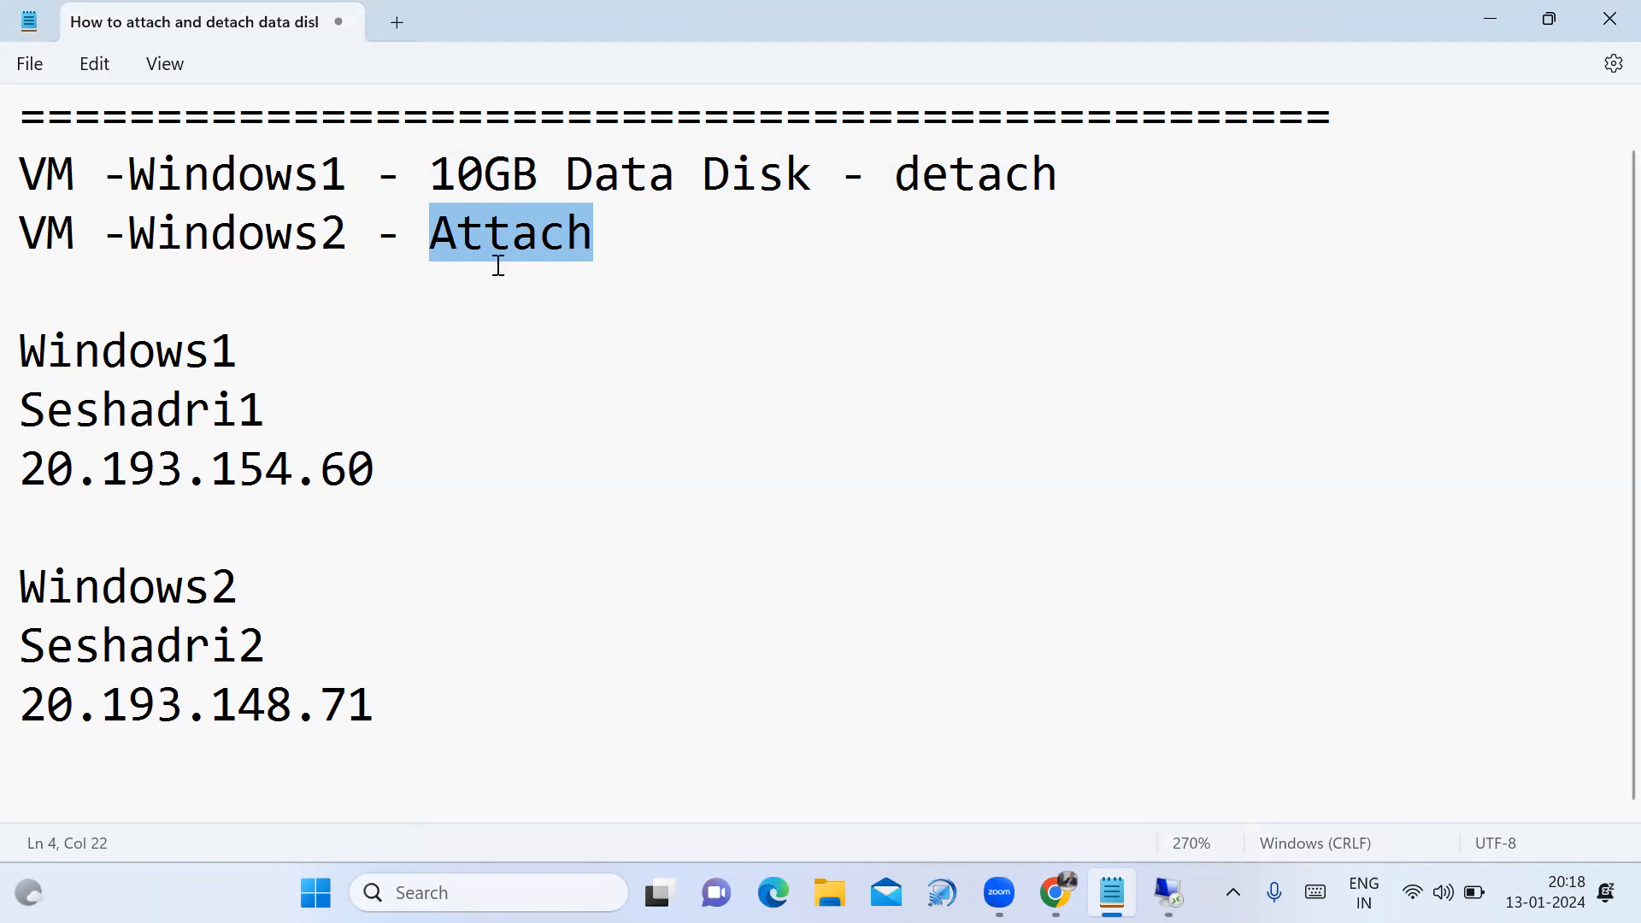
left_click(680, 58)
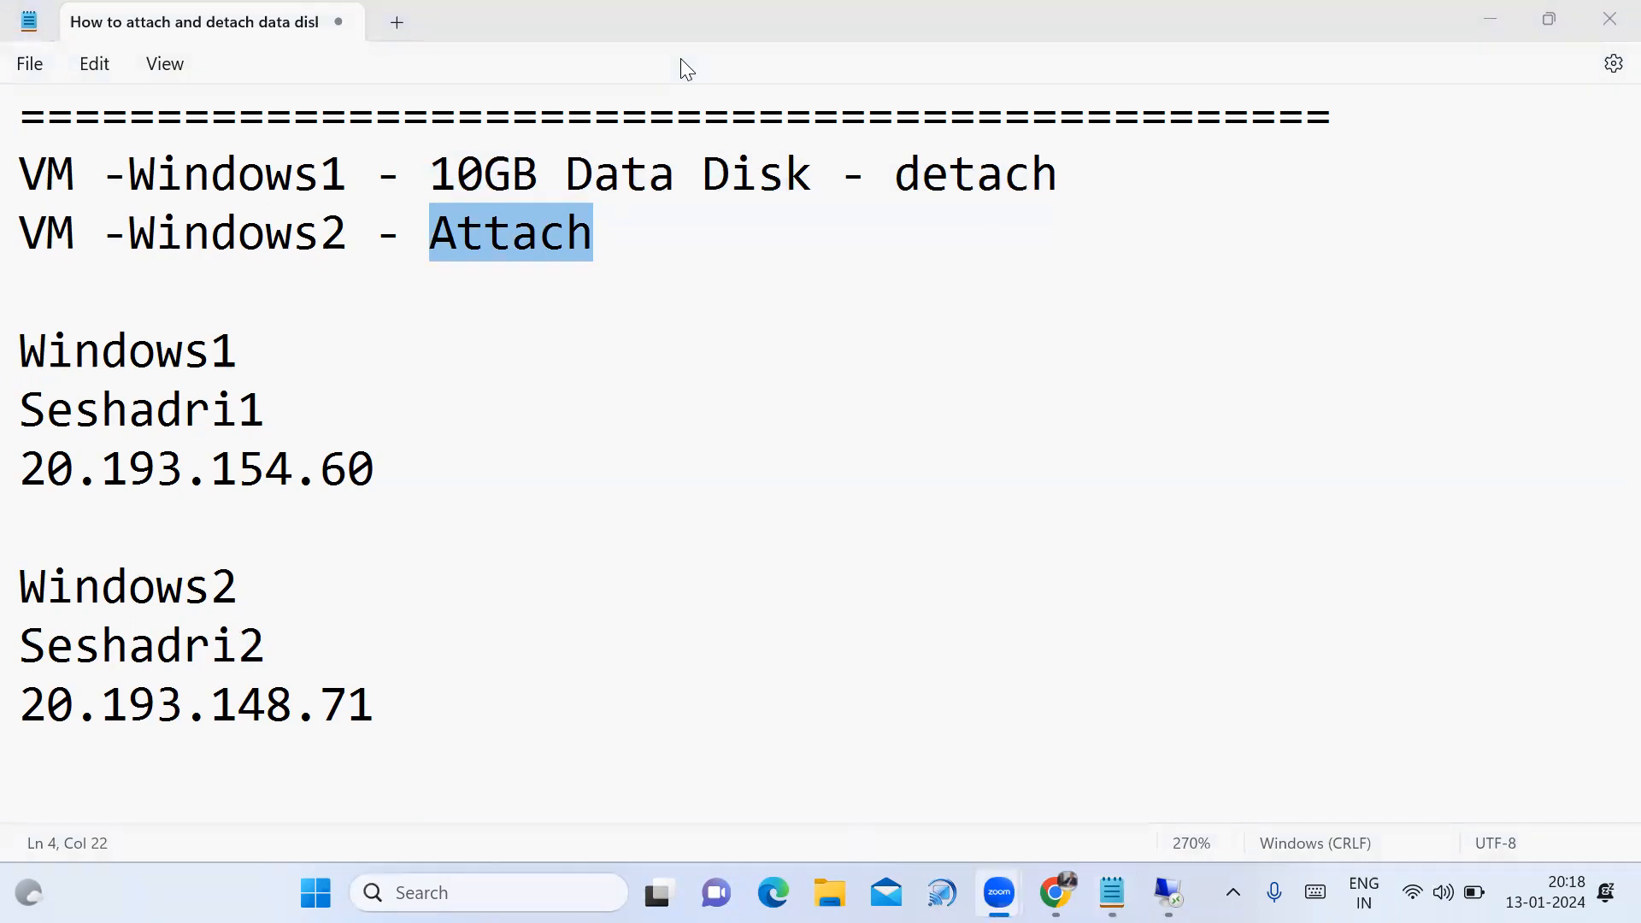